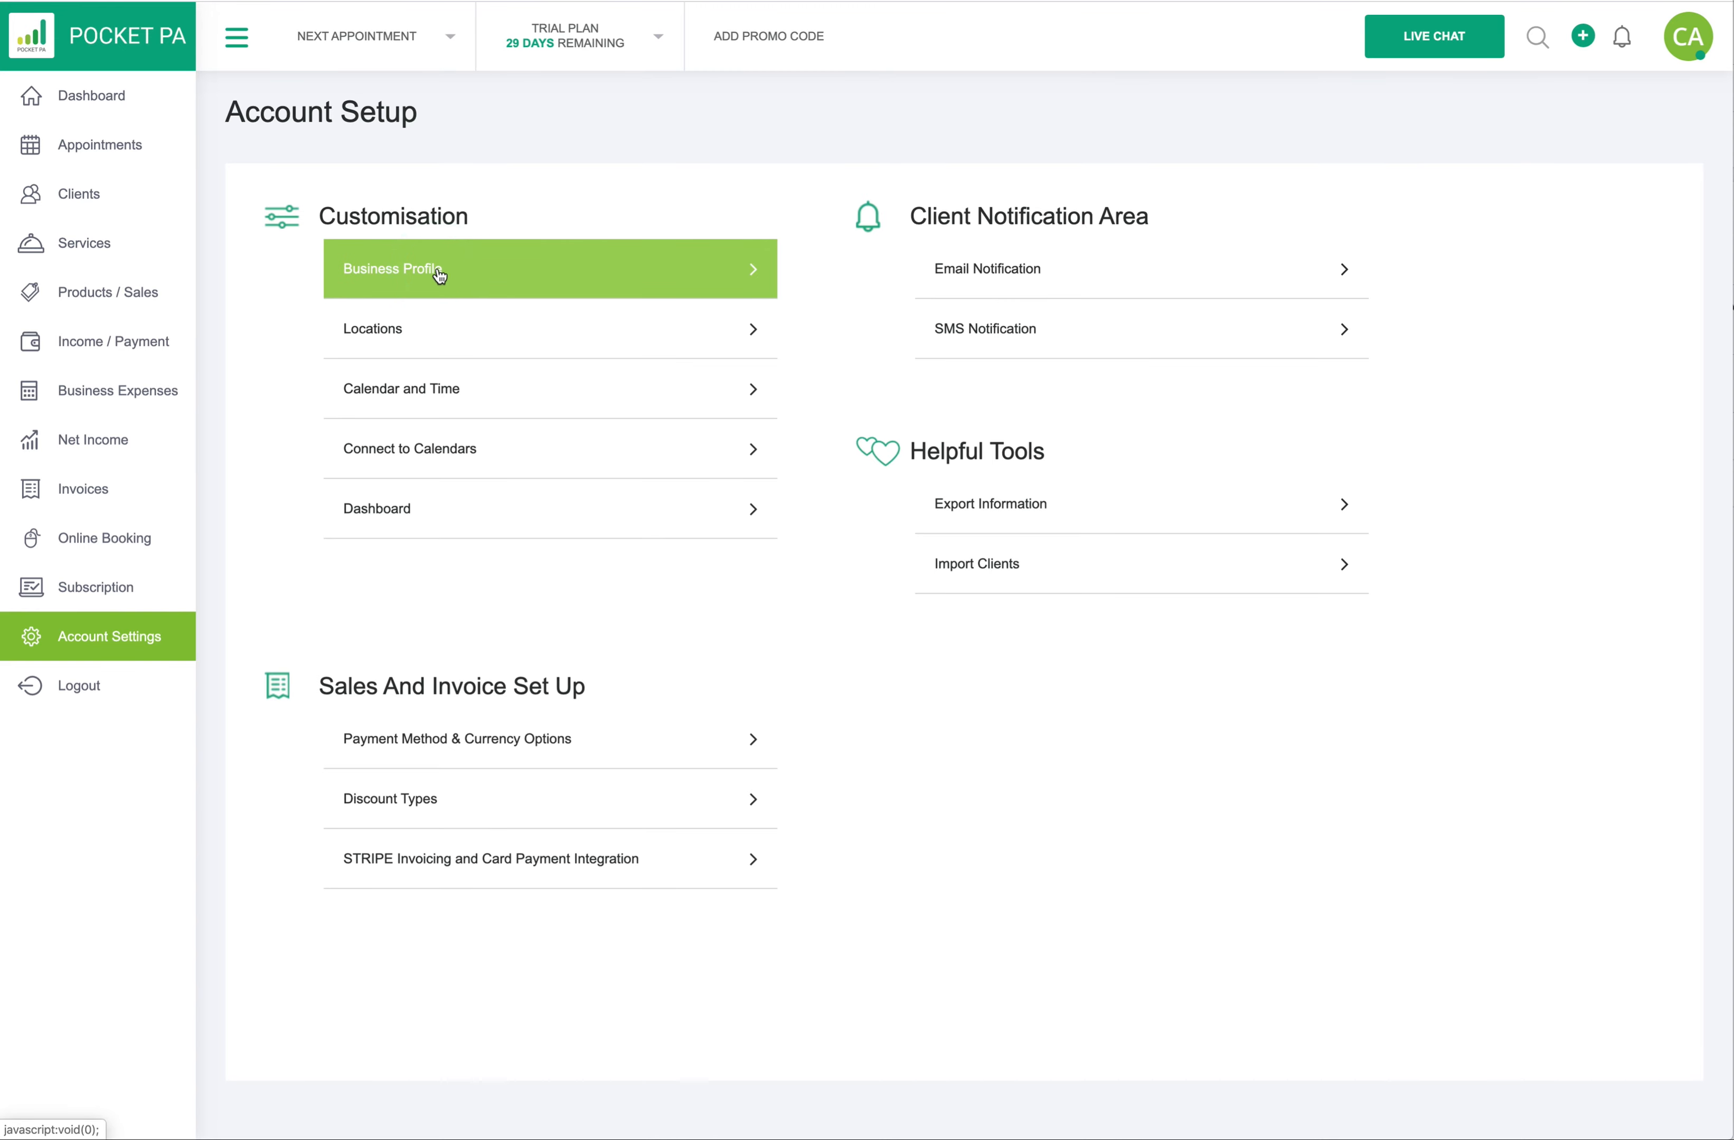
- Open the Business Profile settings from the Account Setup page
left_click(439, 275)
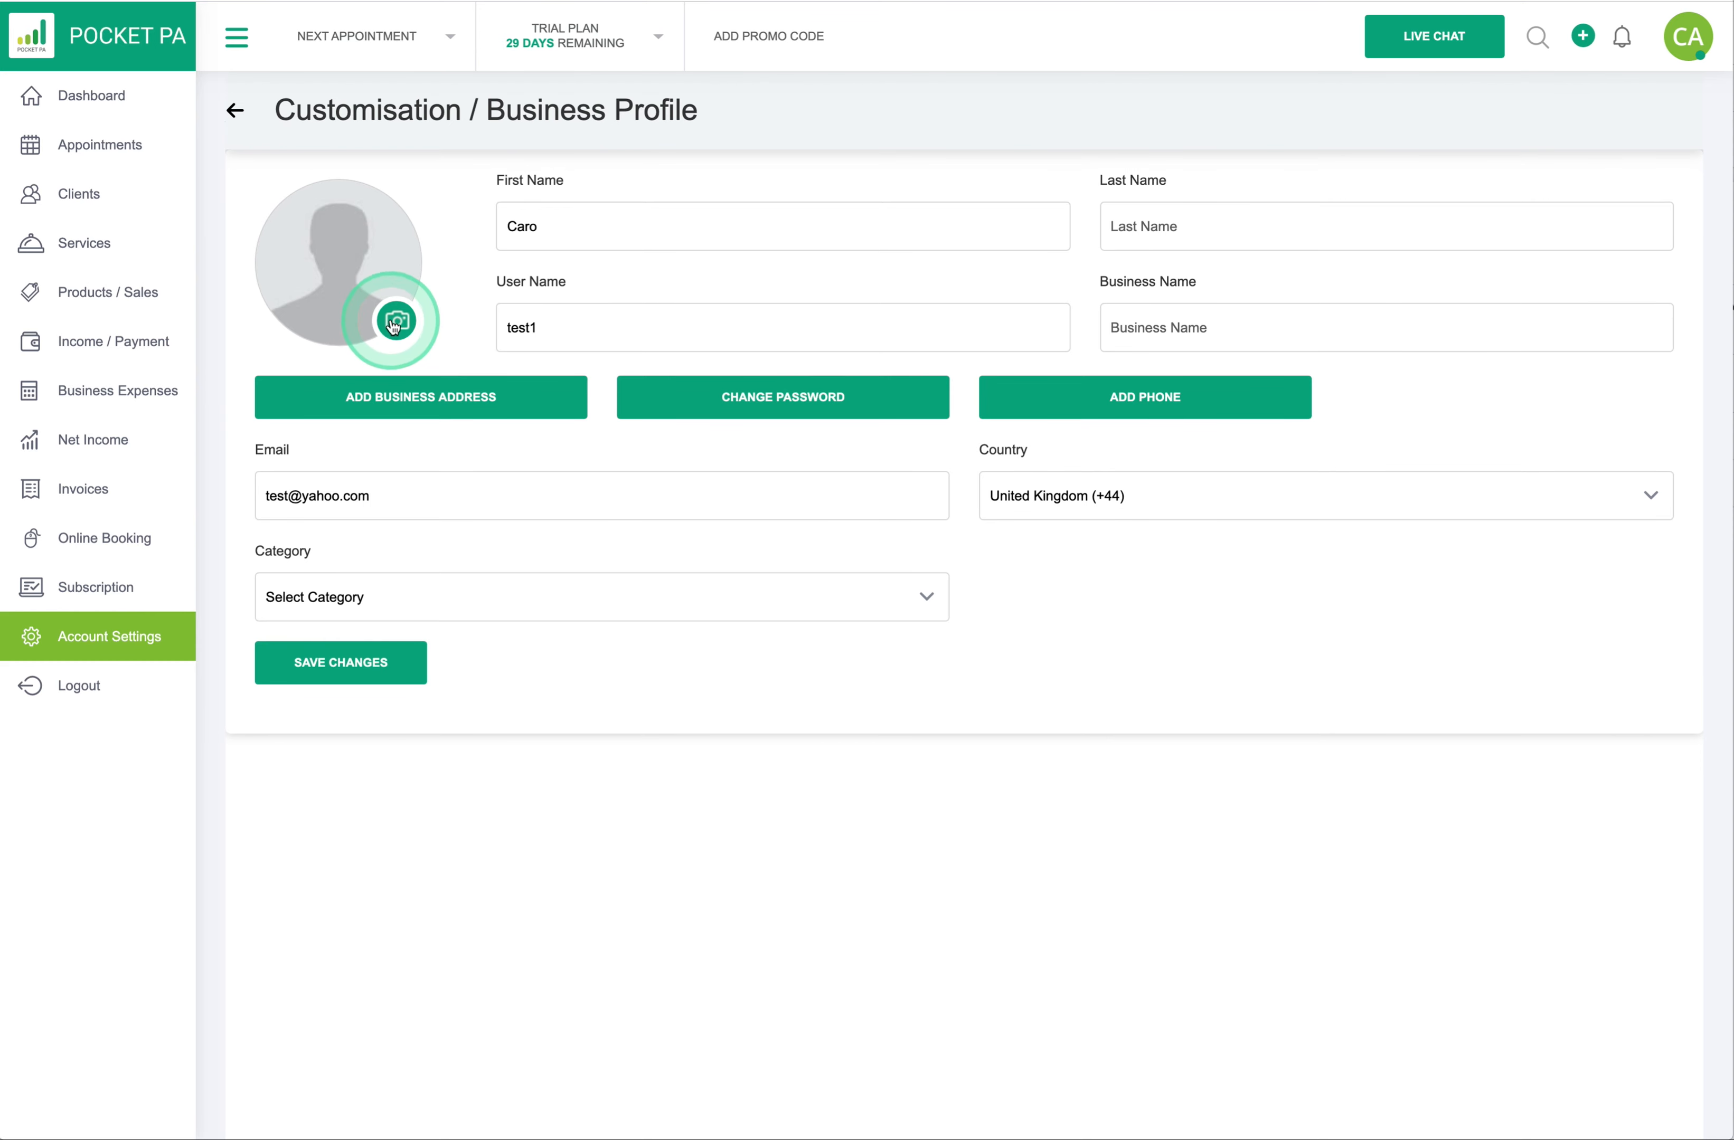
- Upload Pocket PA LOGO.png as the business profile picture
left_click(395, 322)
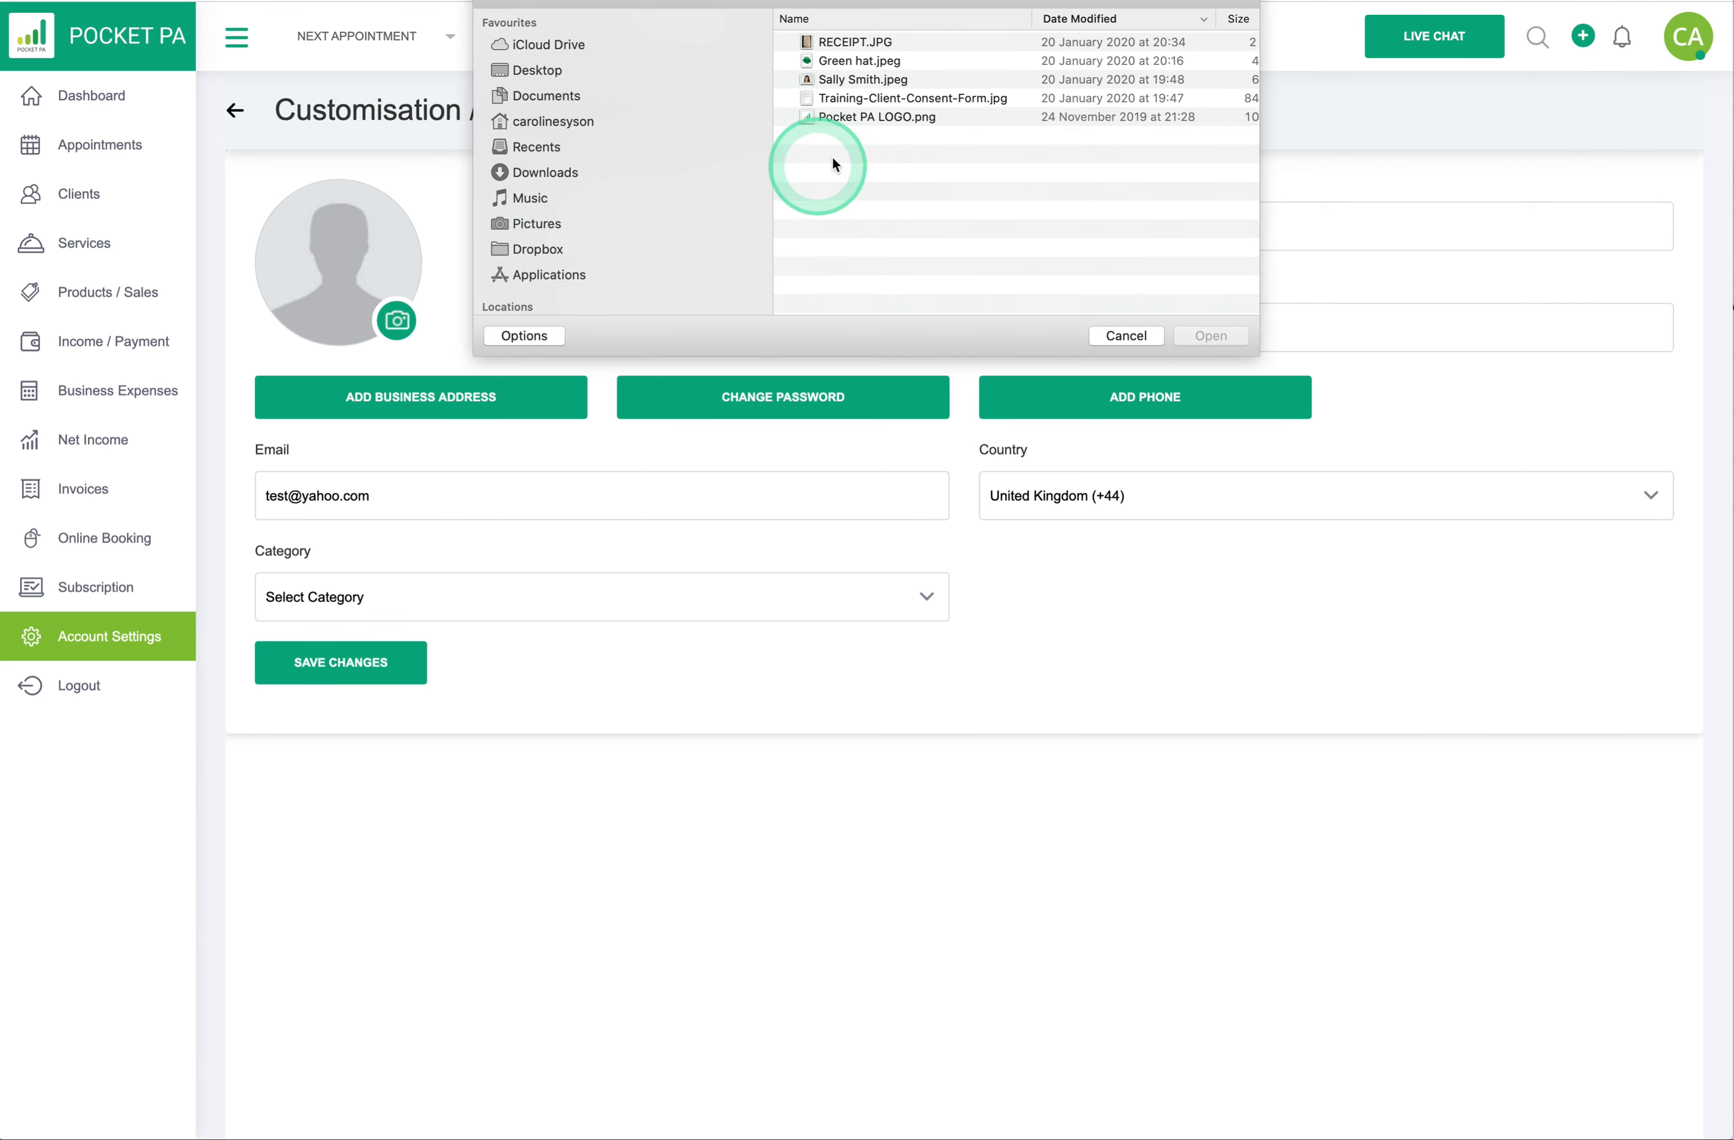
left_click(843, 115)
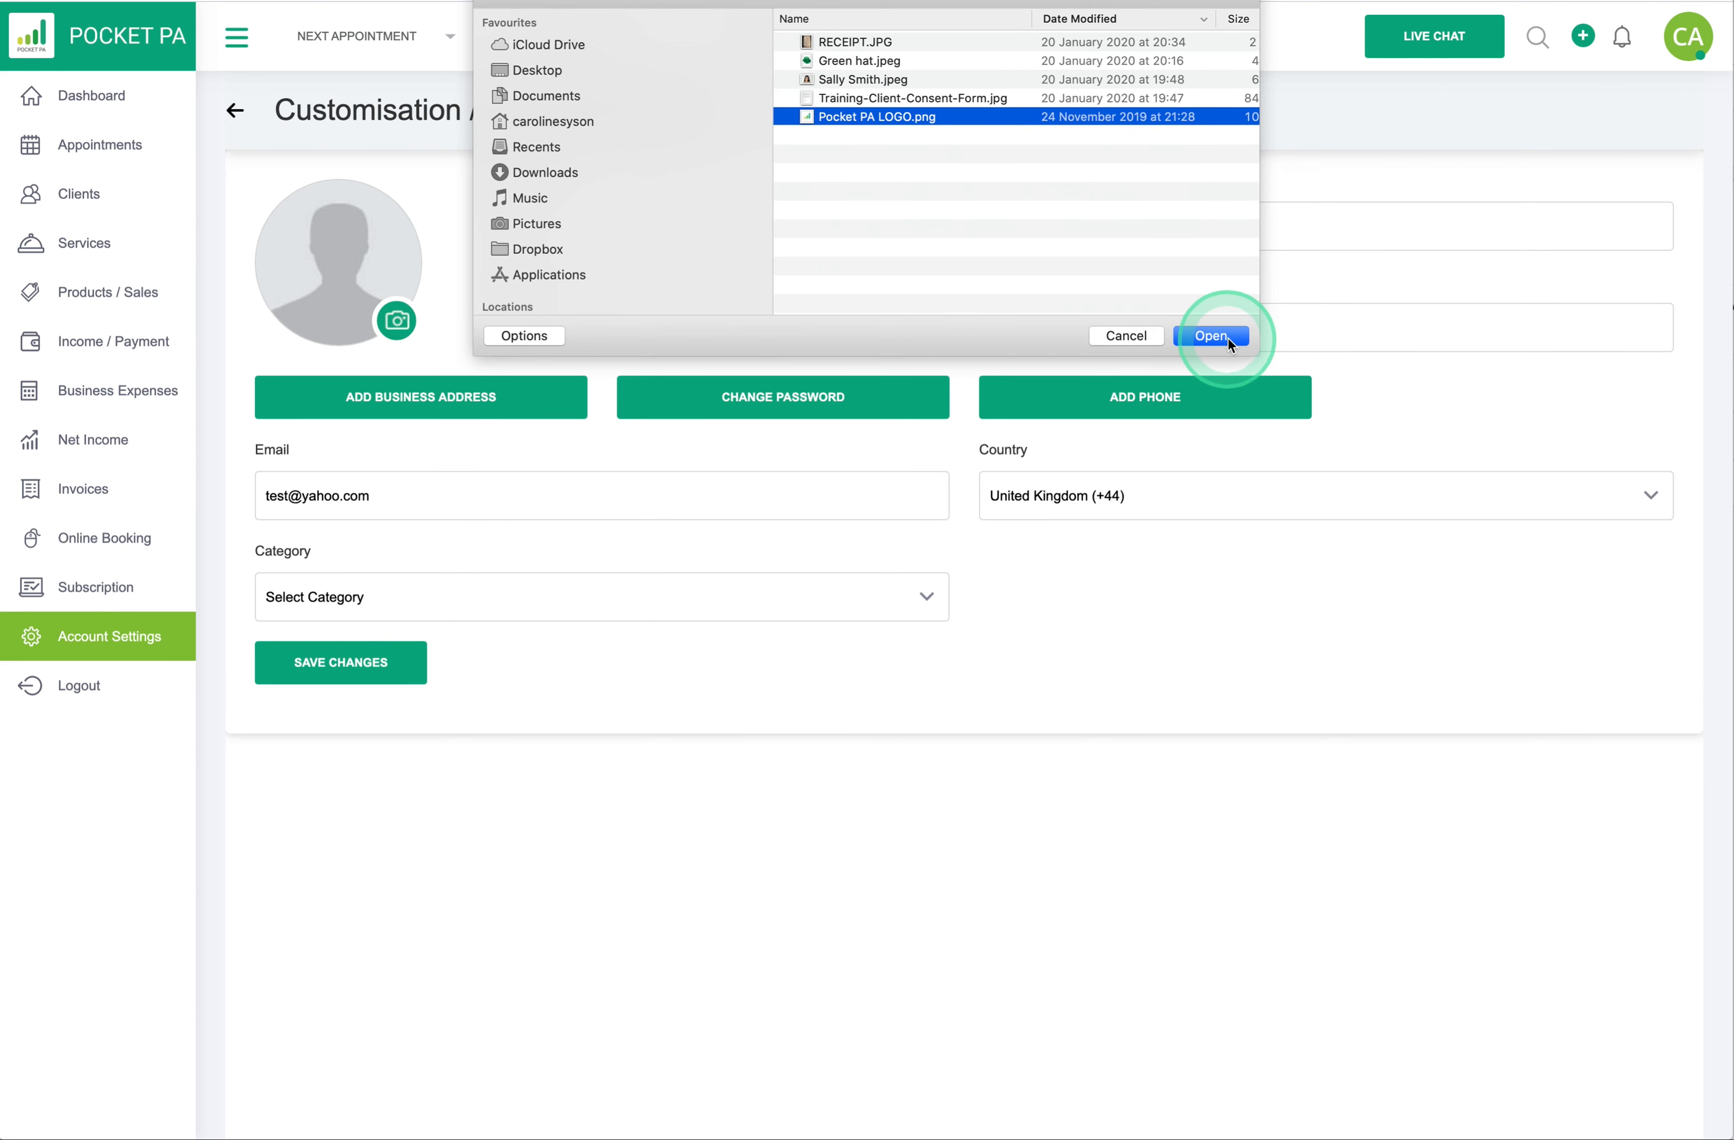
left_click(1225, 338)
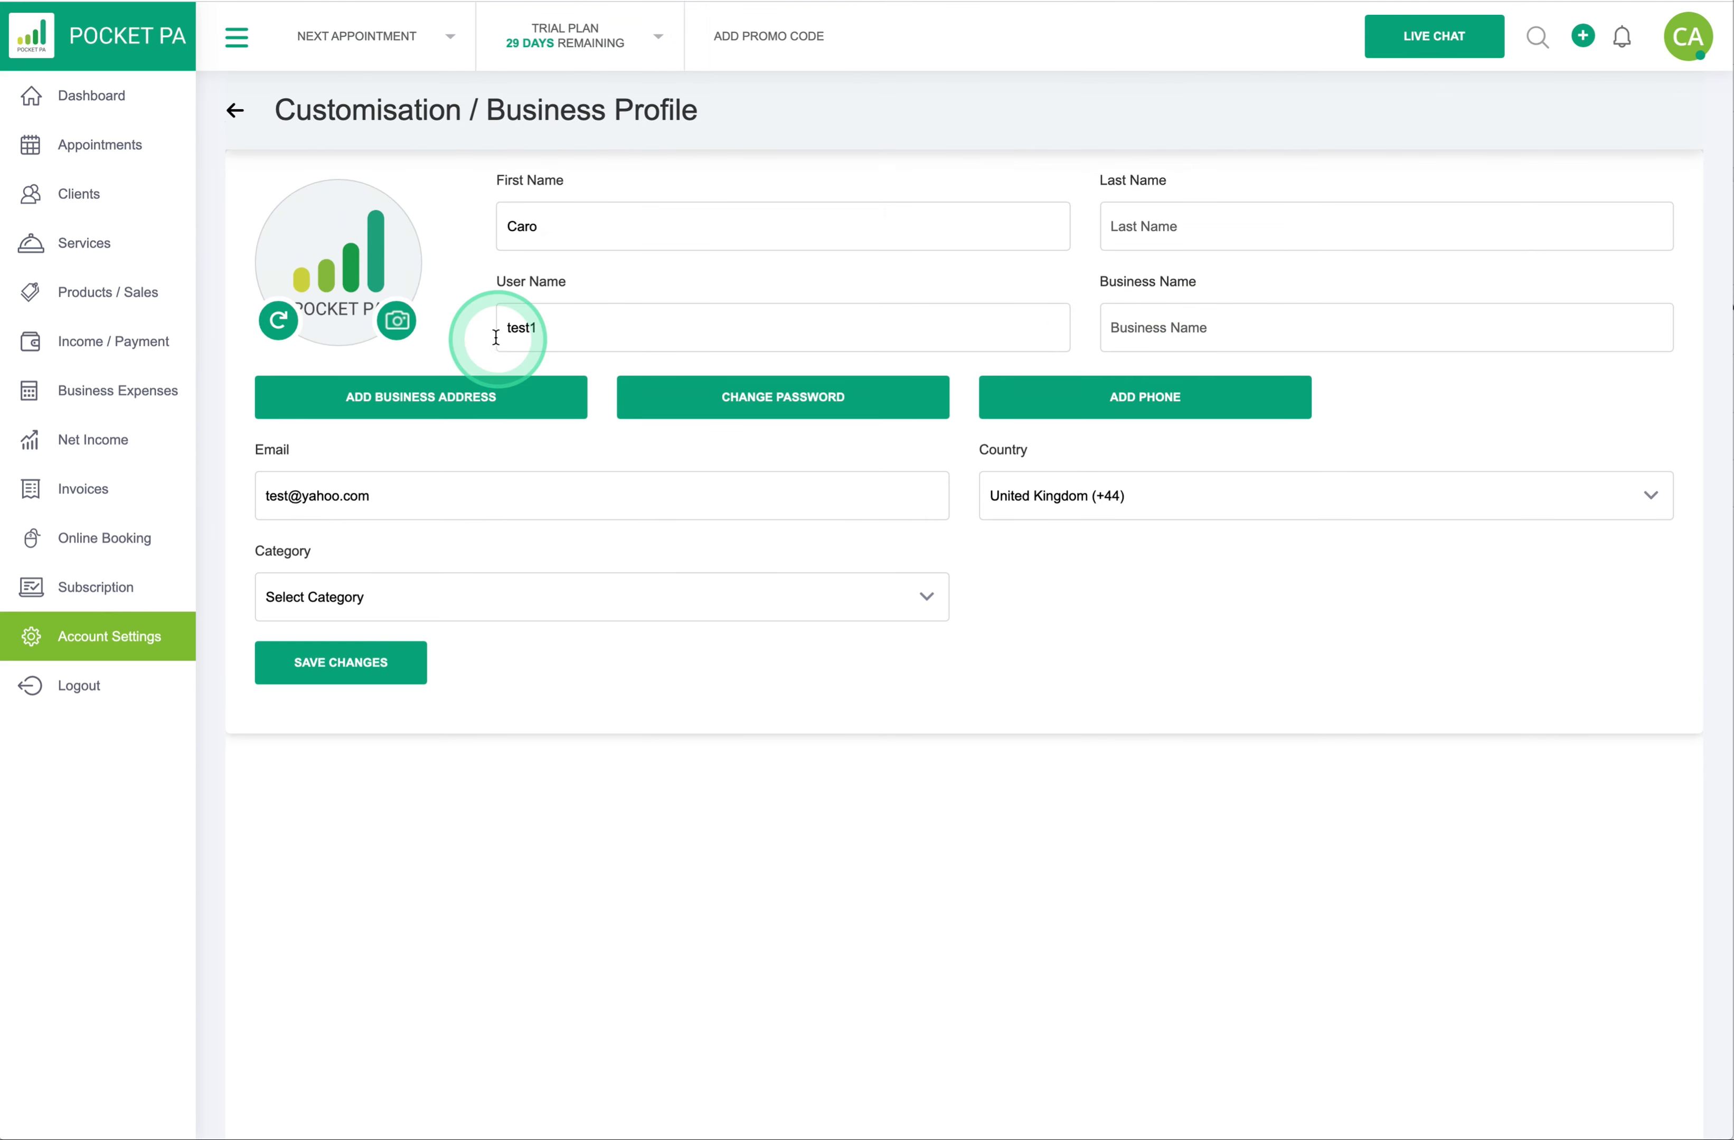
mouse_move(319, 286)
left_mouse_down()
mouse_move(336, 276)
mouse_move(300, 316)
left_mouse_up()
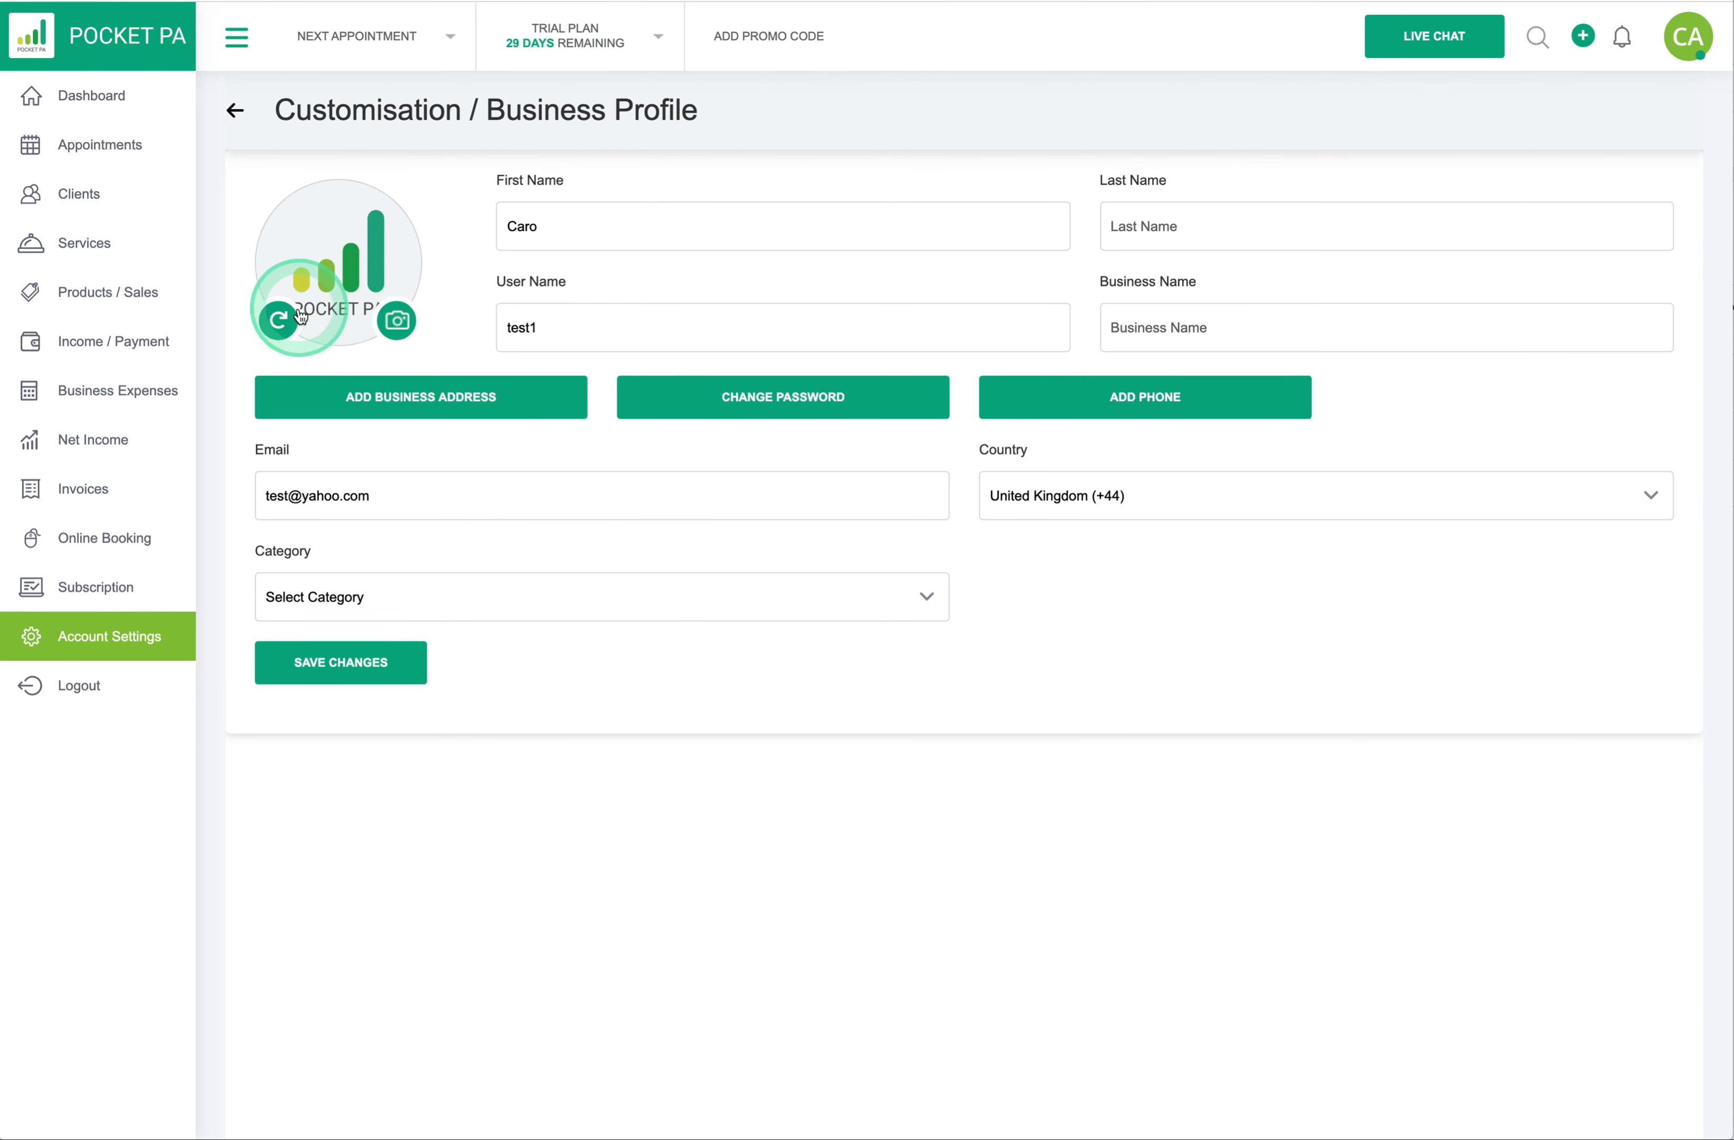
- Rotate the logo four quarter turns back to upright, then cancel a second file chooser
left_click(290, 320)
left_click(281, 321)
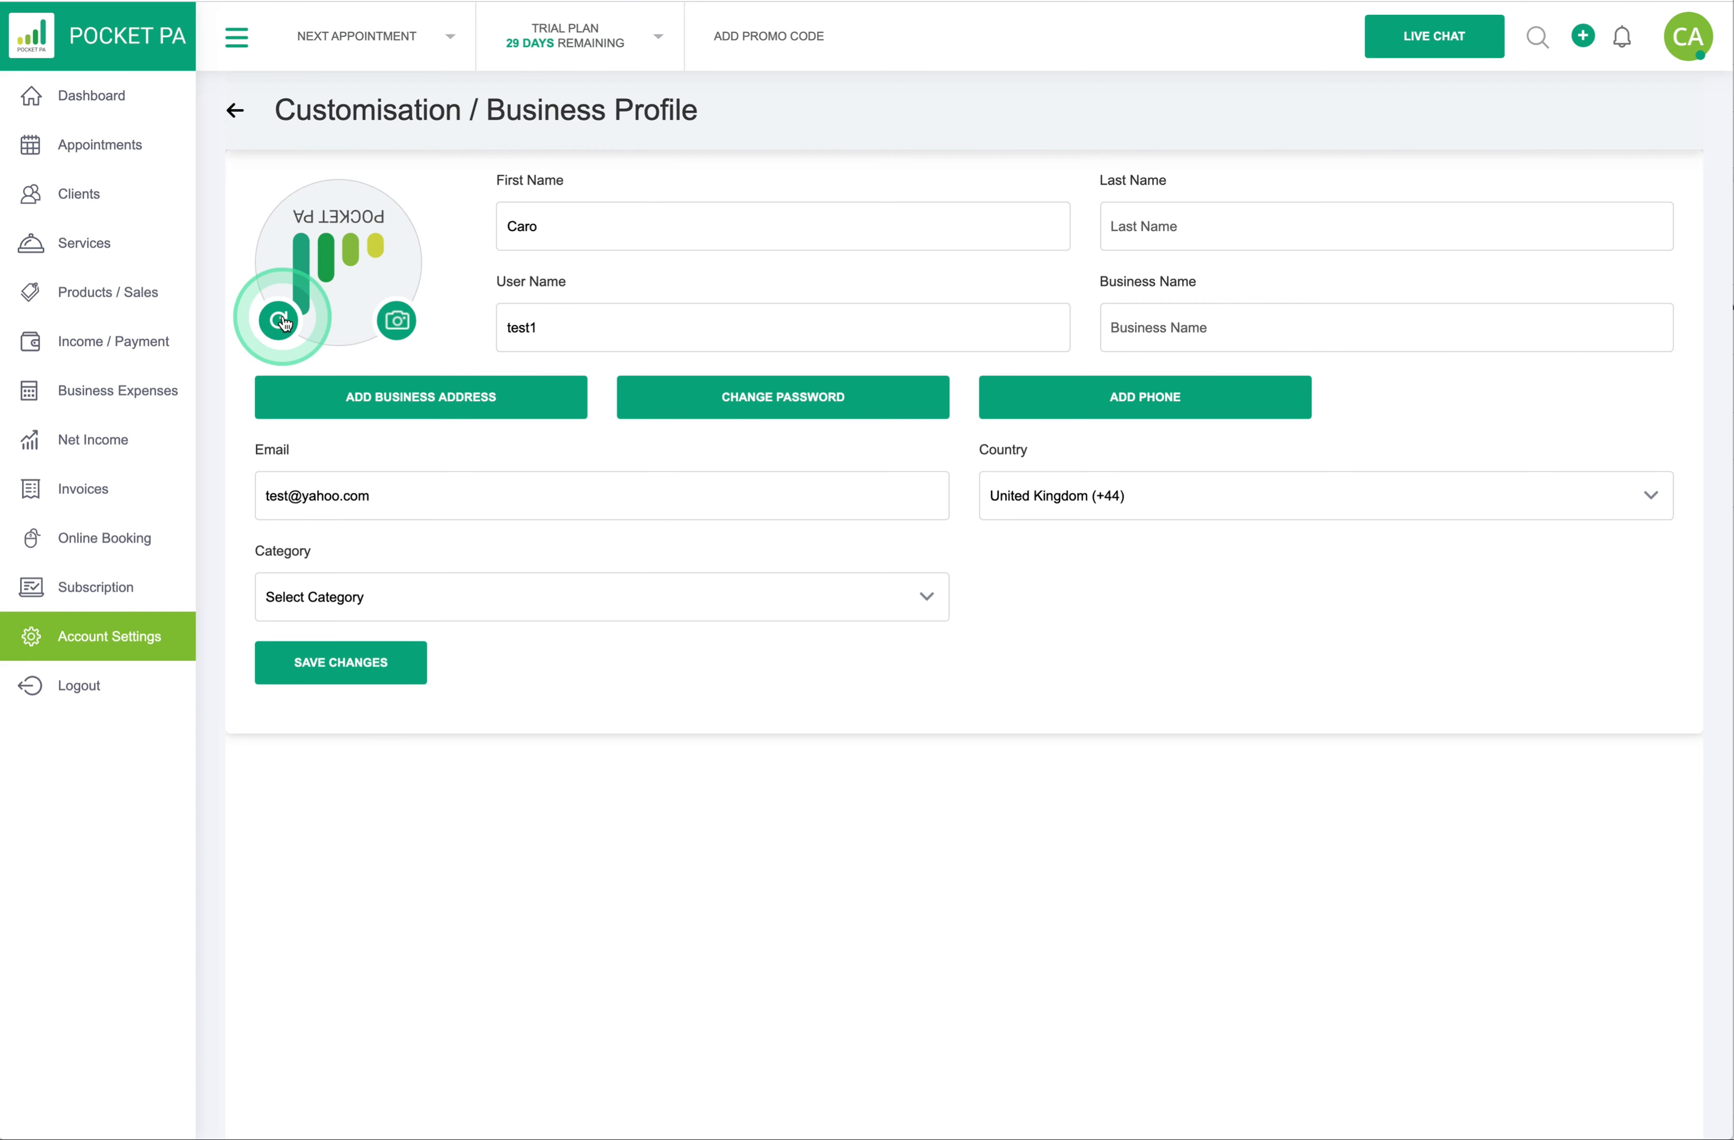
left_click(282, 321)
left_click(282, 320)
left_click(398, 320)
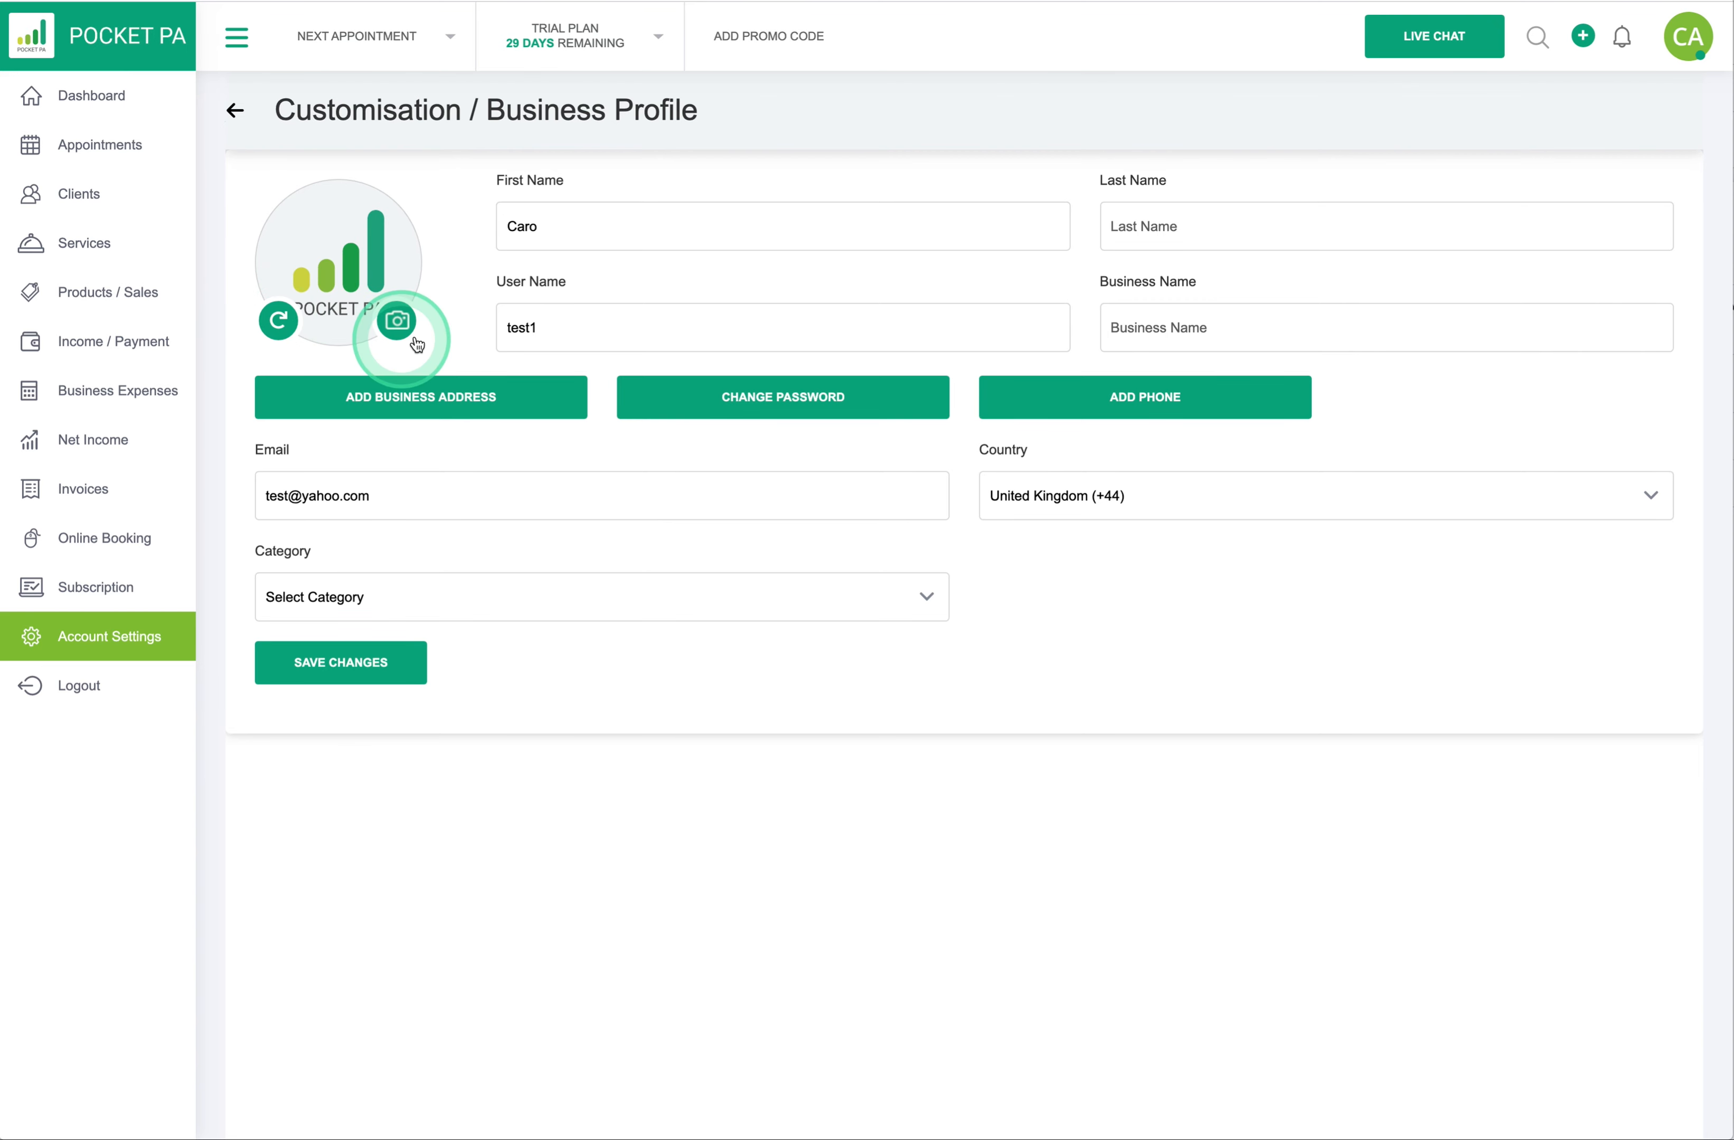
left_click(400, 322)
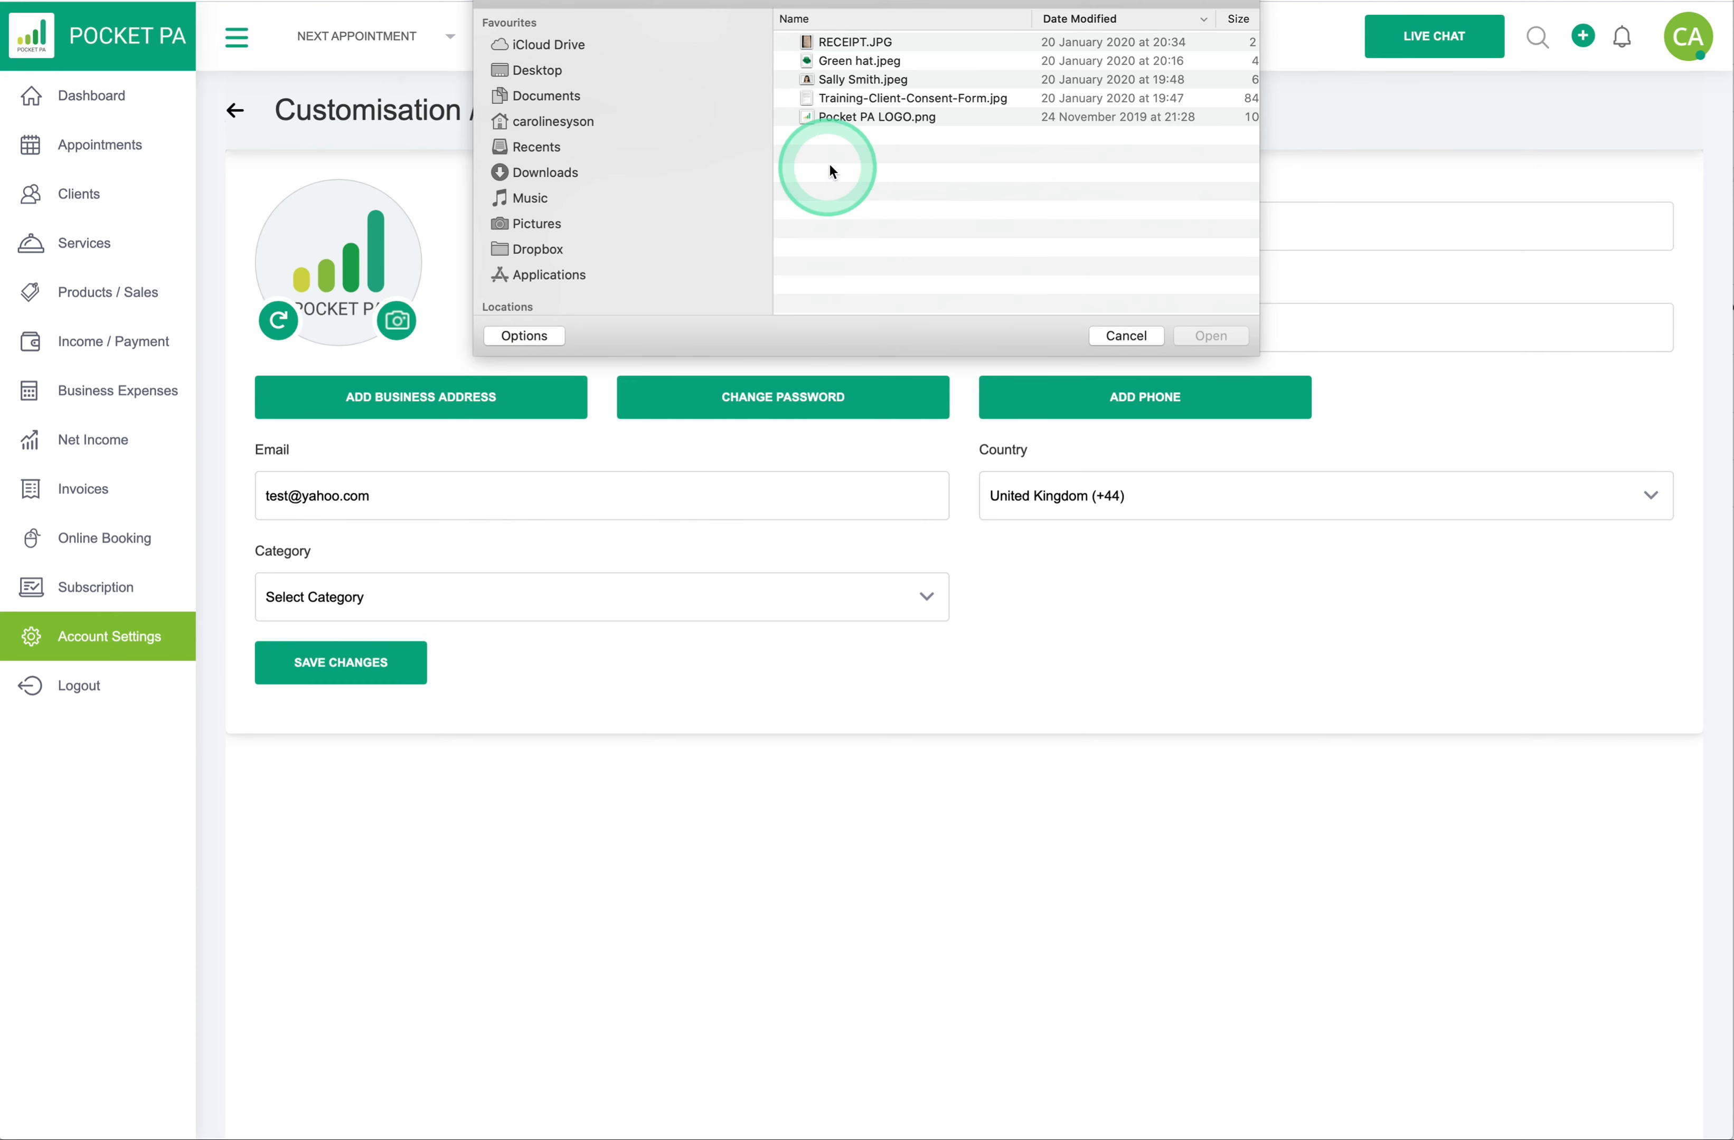
left_click(1136, 335)
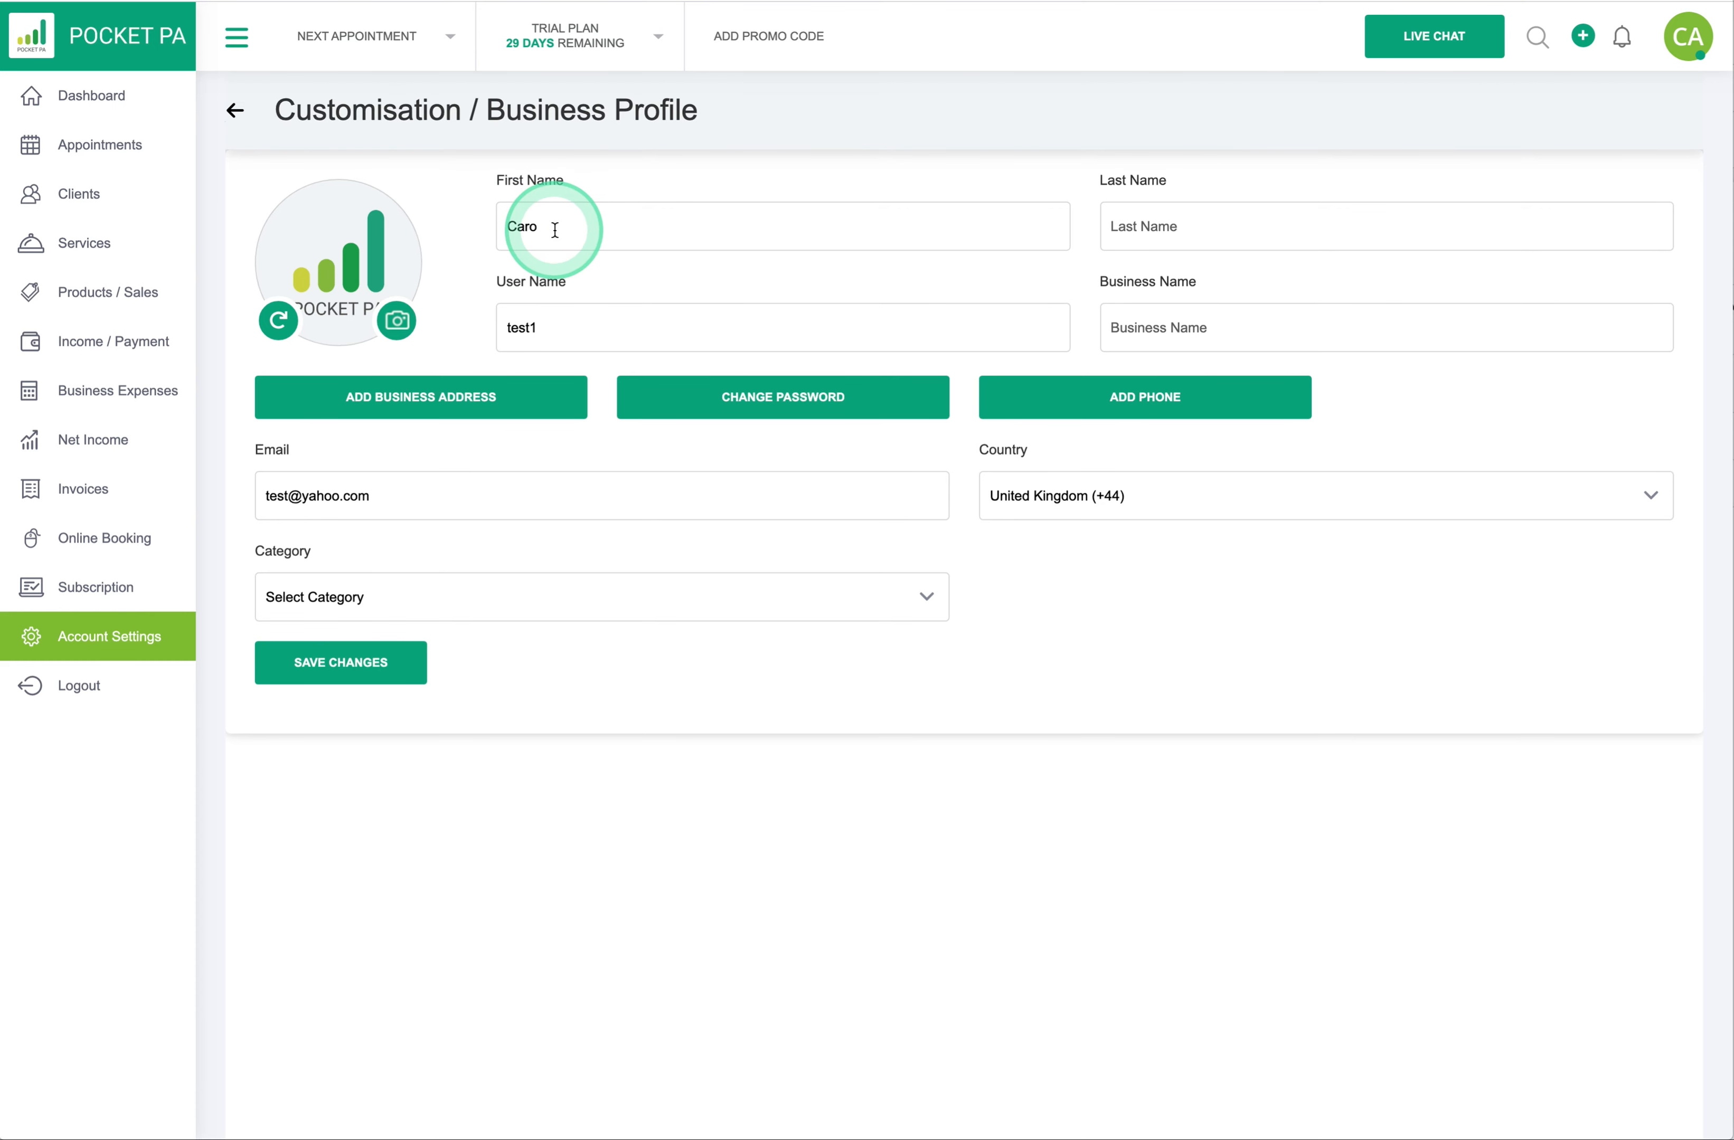
- Enter the owner's last name and business name 'British Hairways', then attempt to save
left_click(1147, 229)
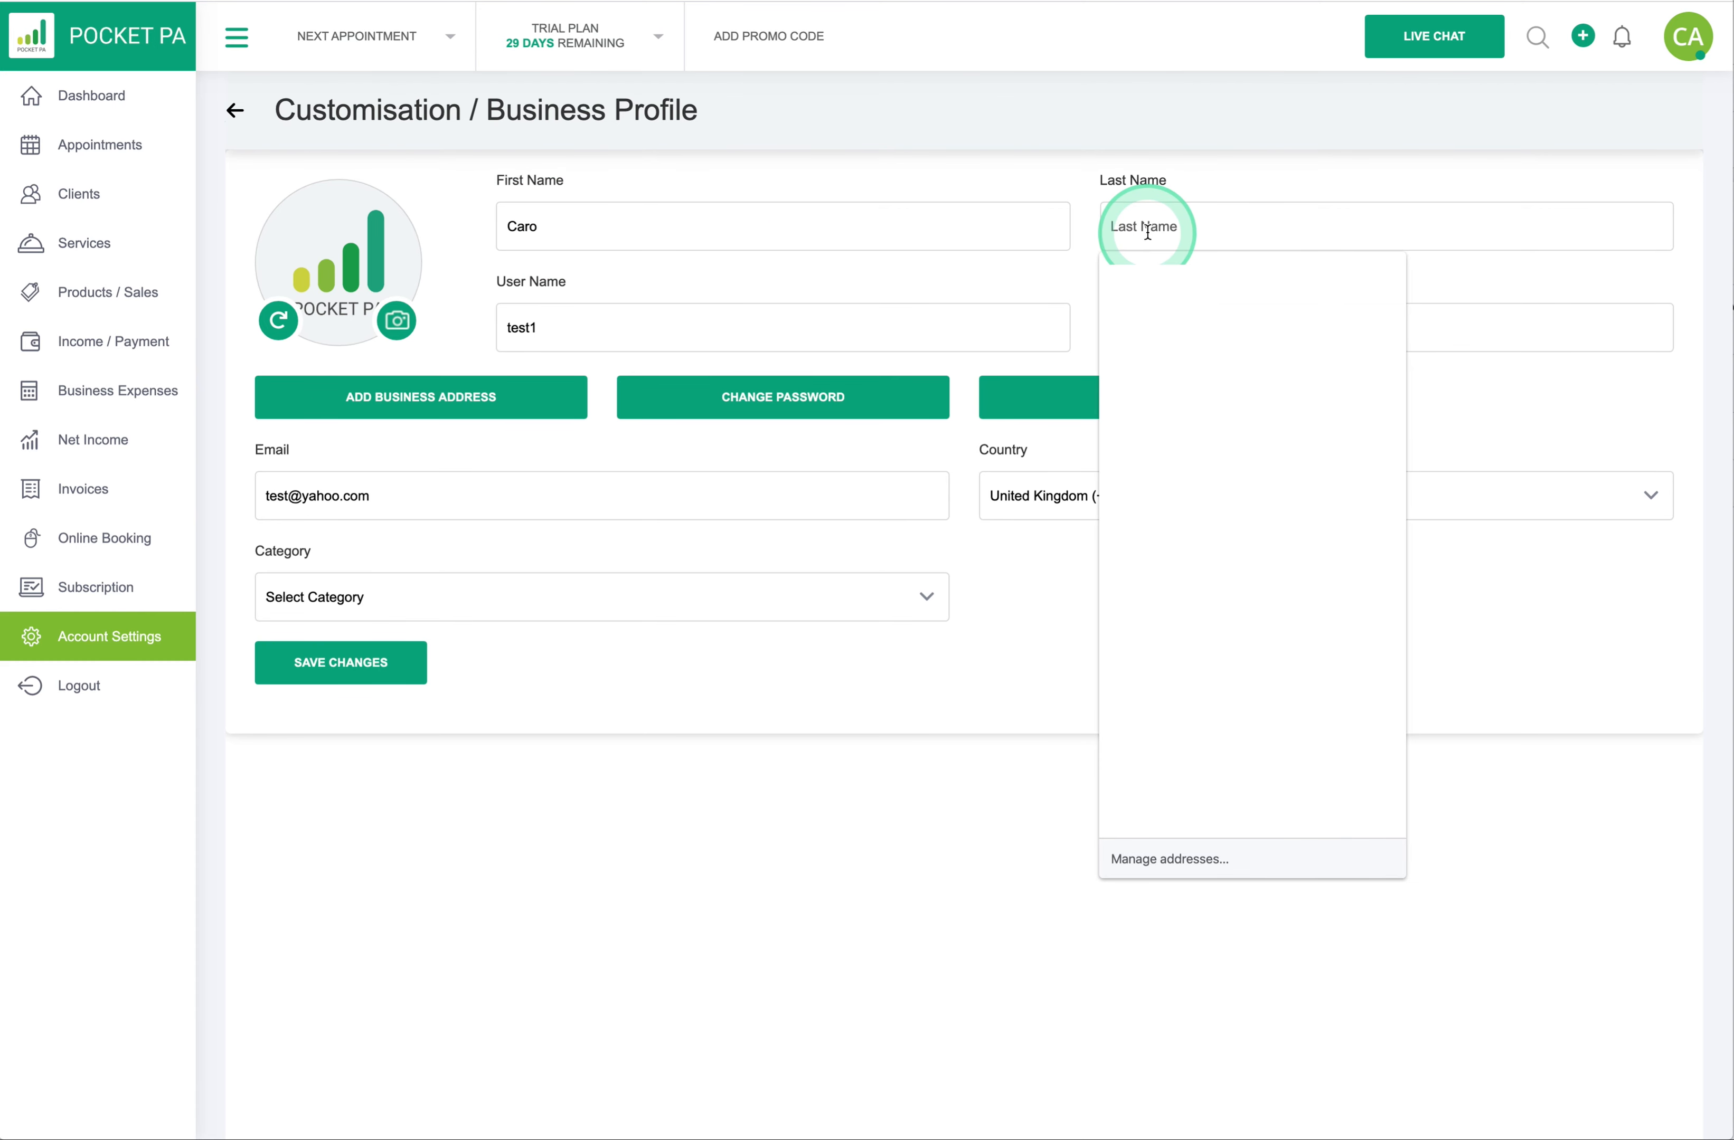
type("Syson")
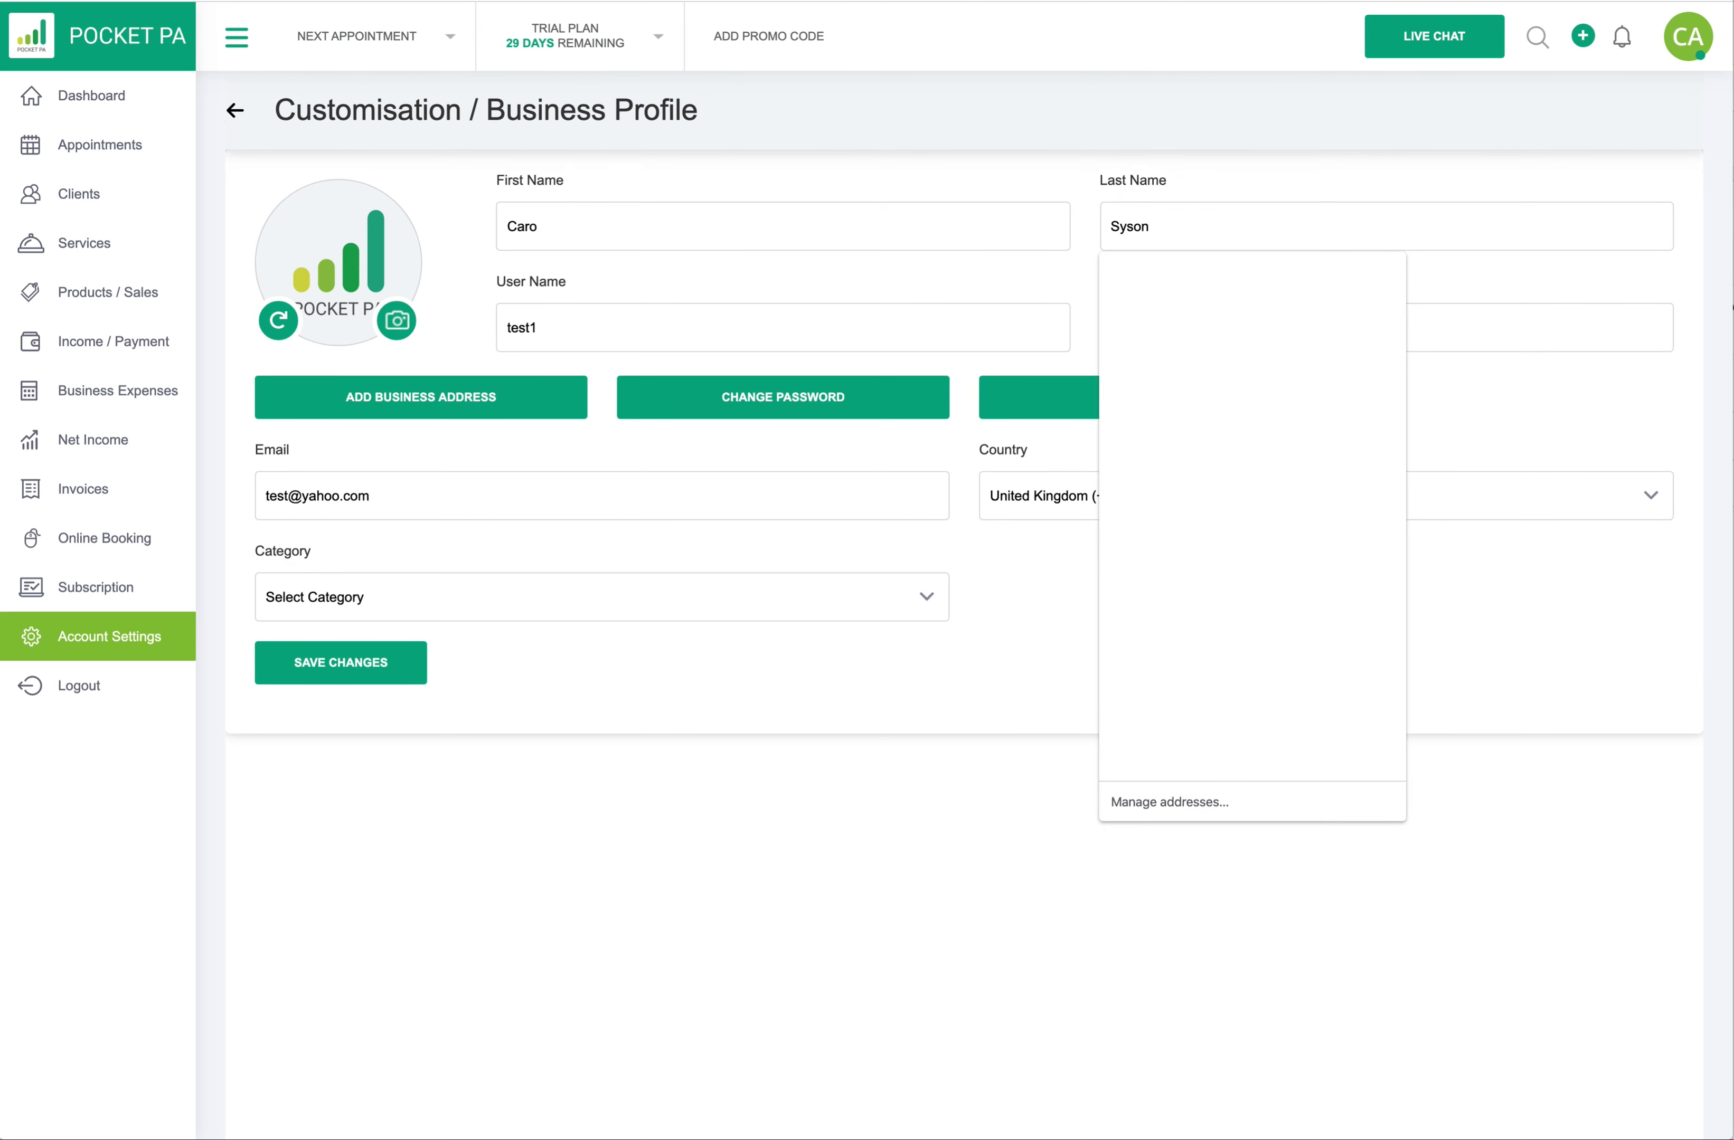
left_click(1076, 241)
left_click(1115, 323)
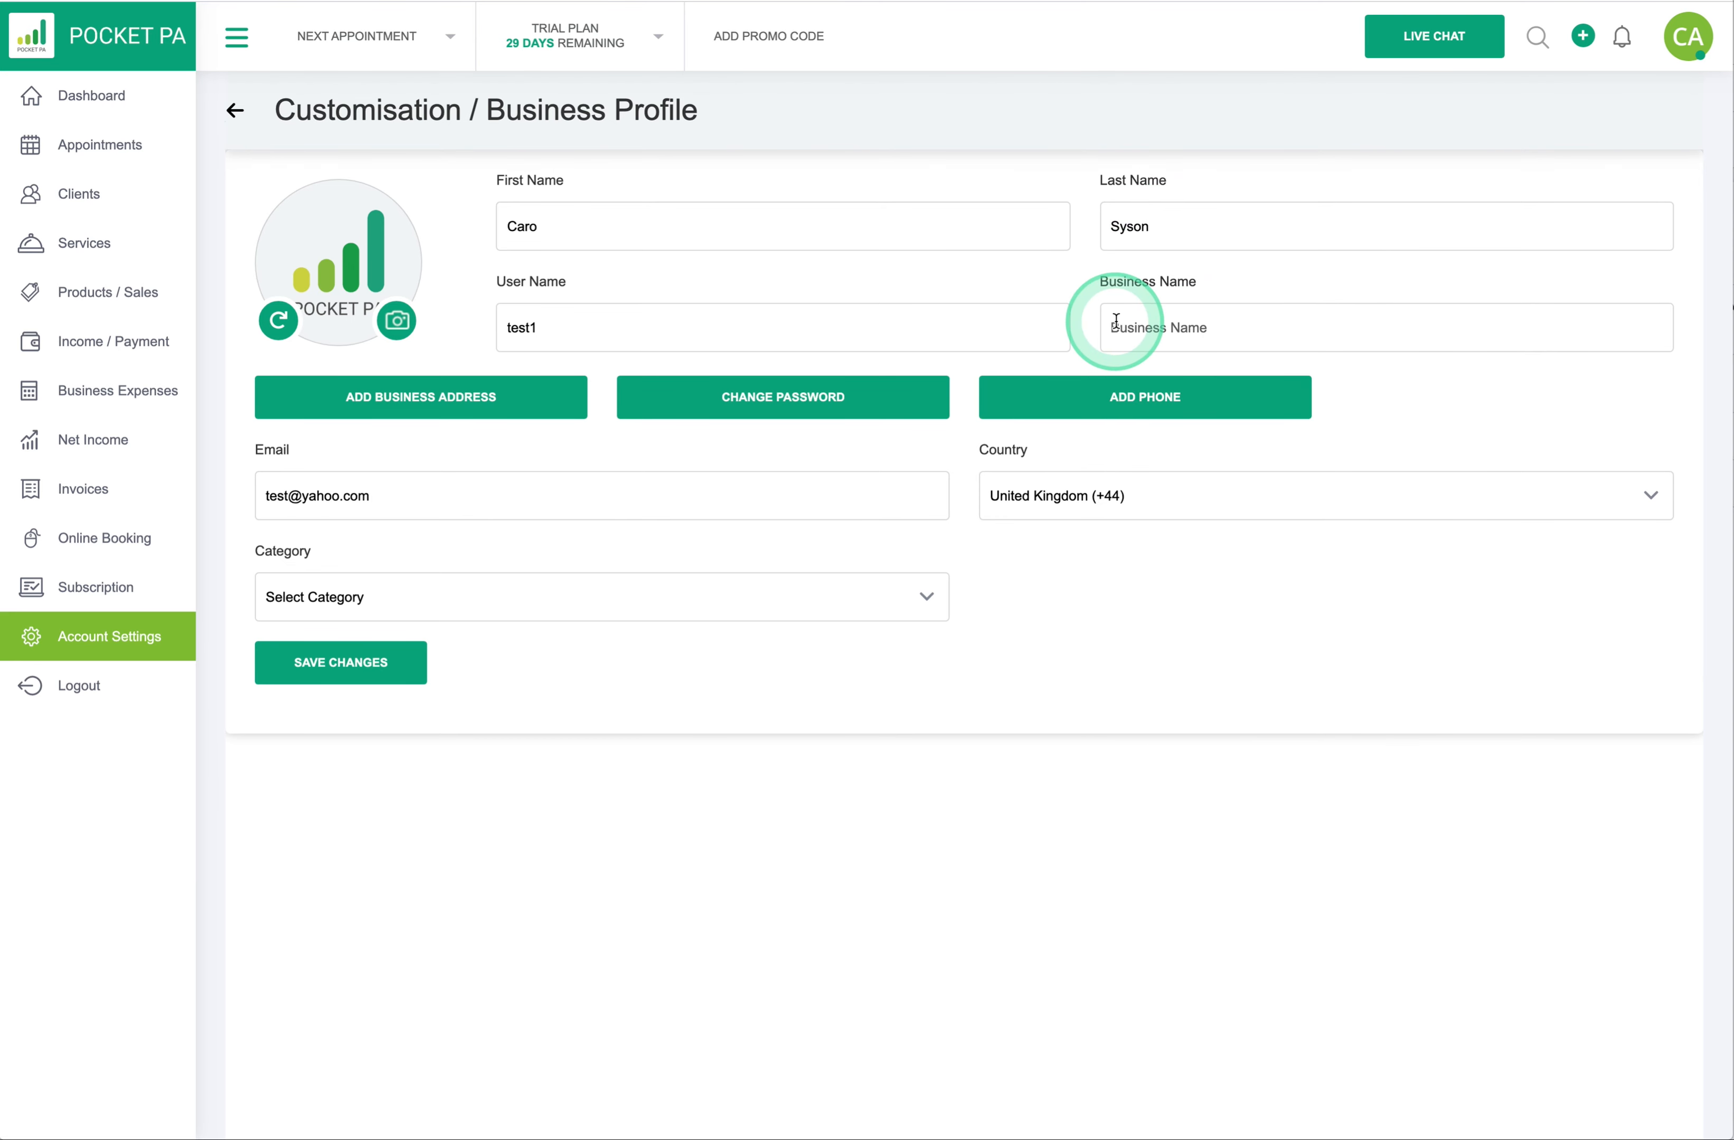
type("Brii")
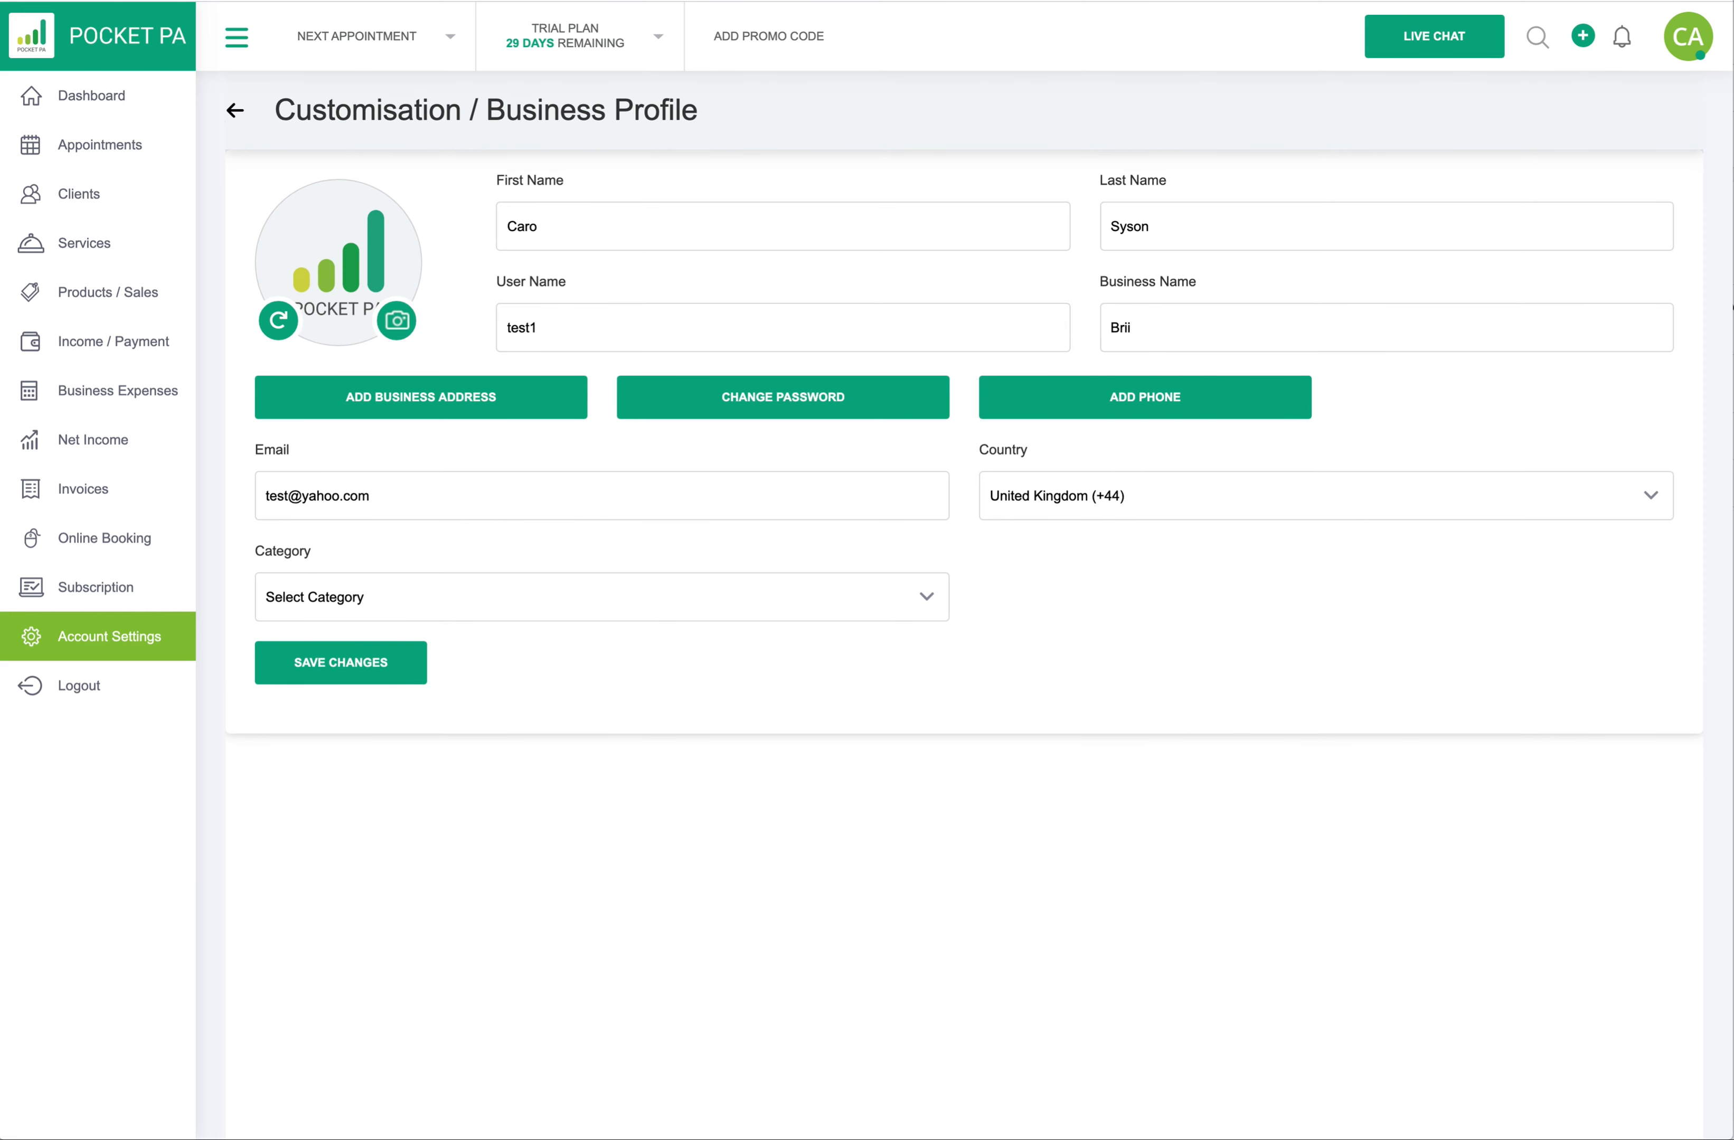
key("BackSpace")
type("tish Hair")
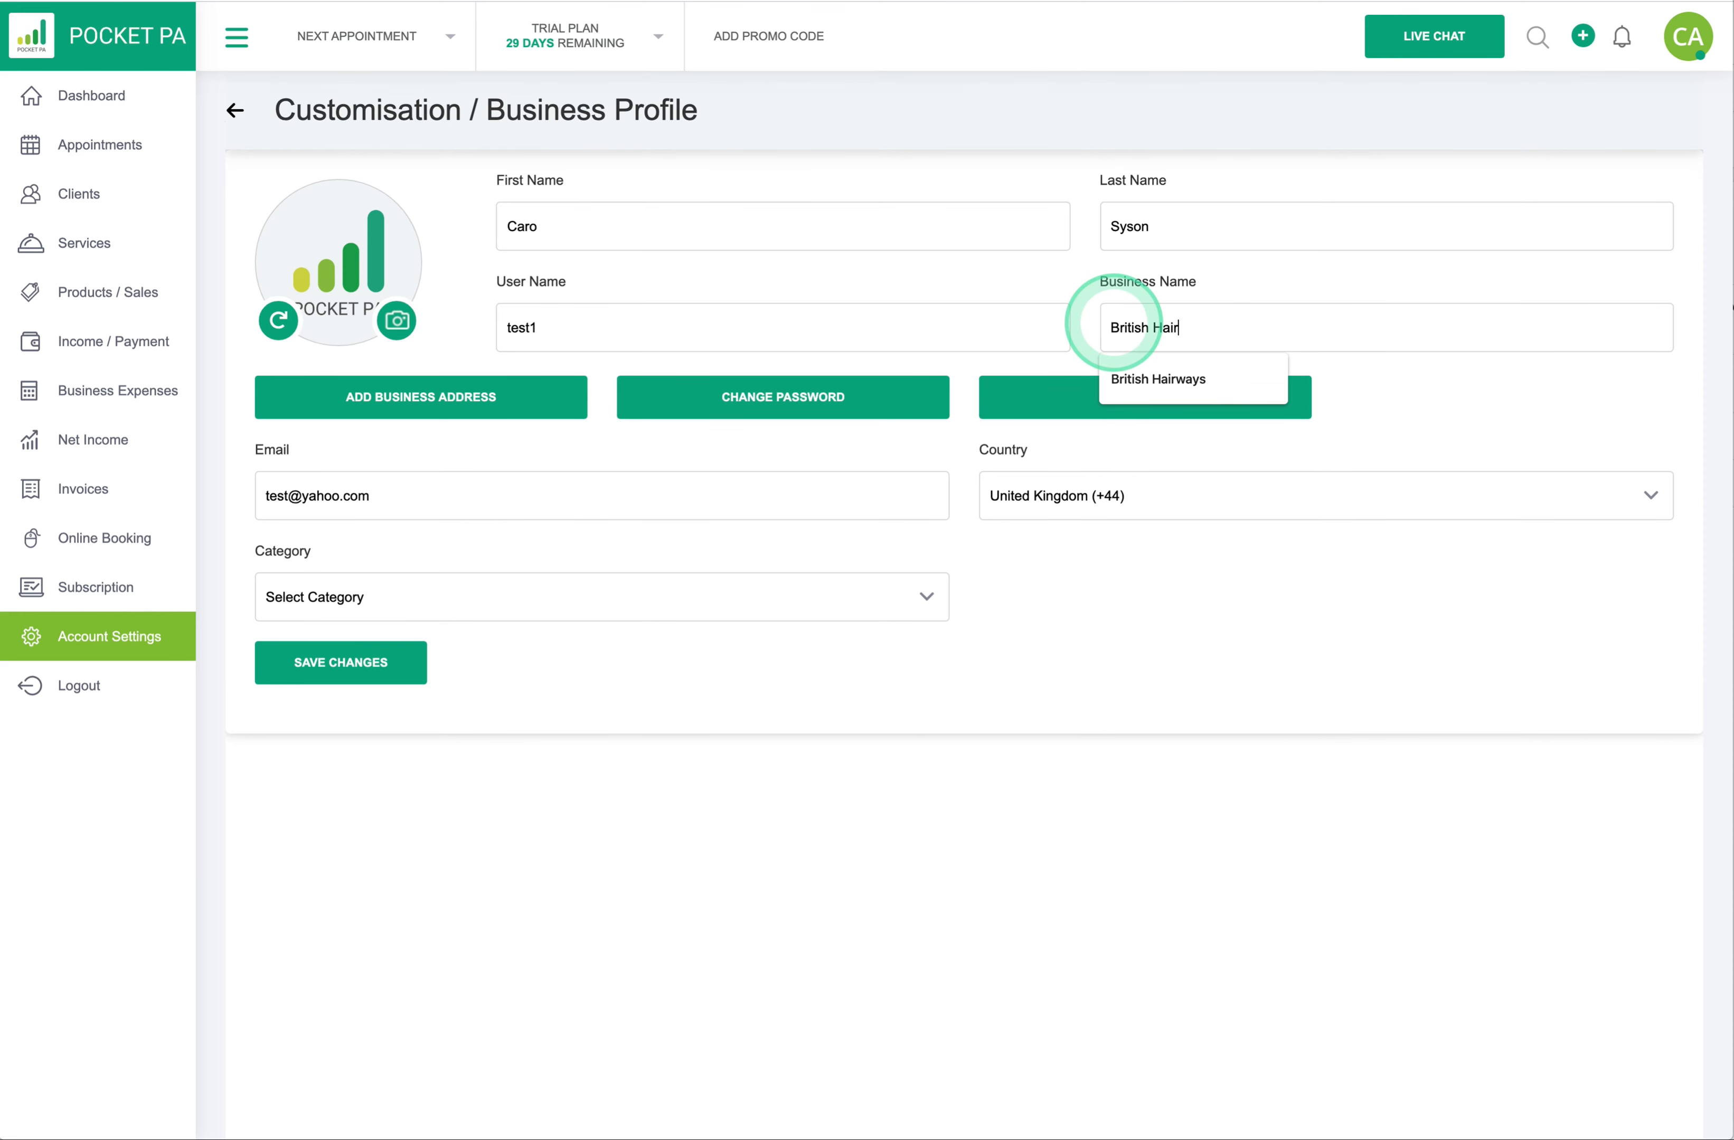
type("ways")
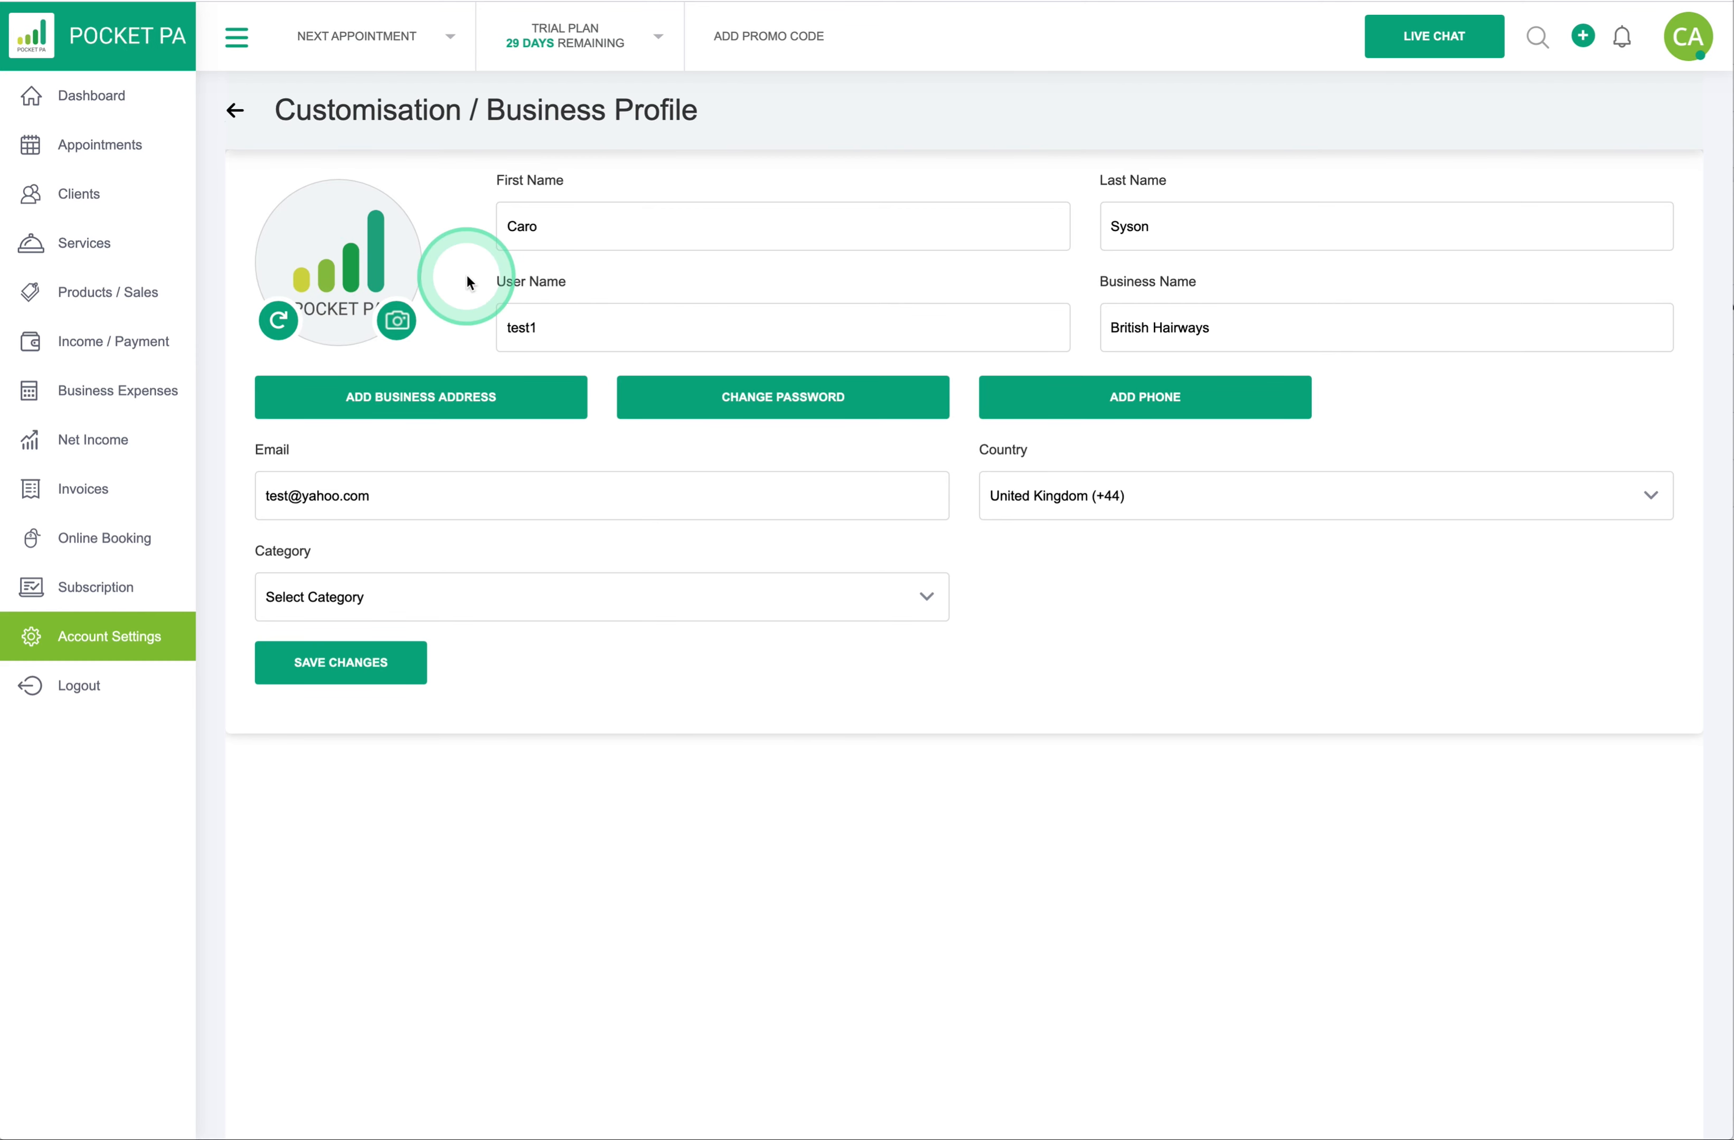
left_click(369, 666)
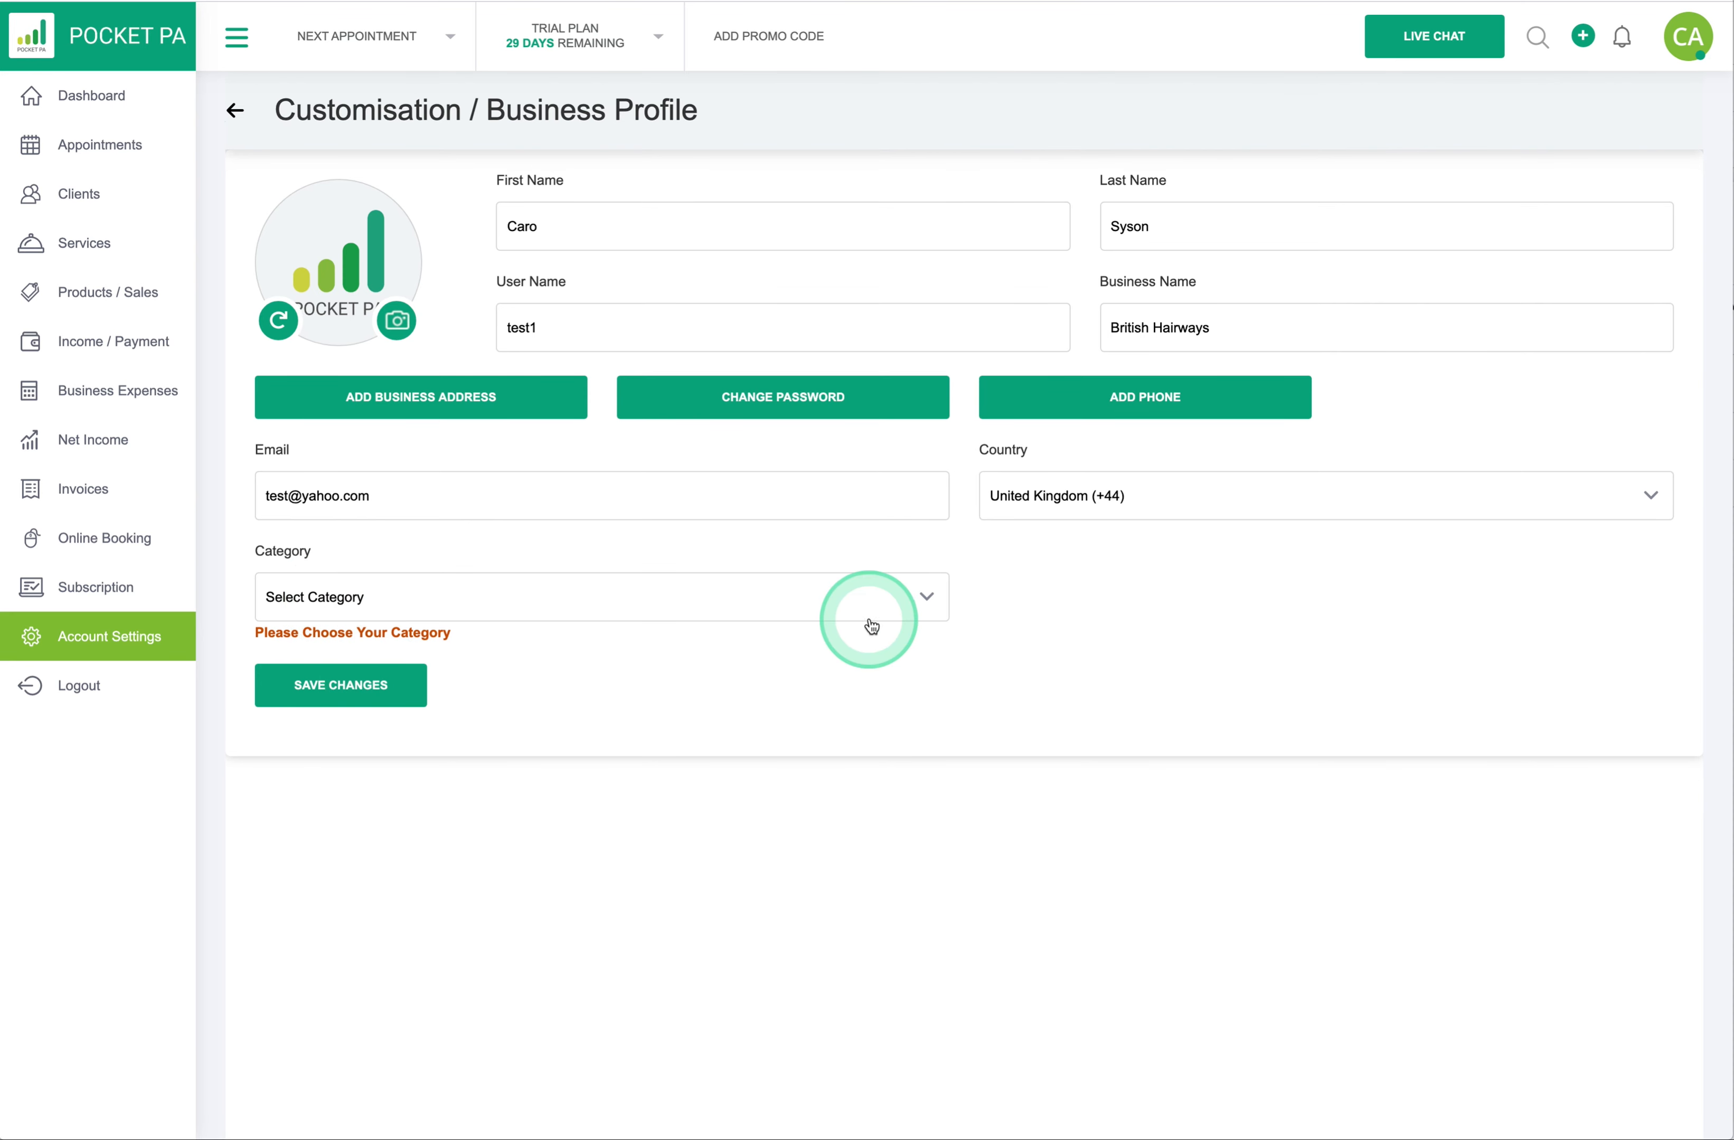
- Set category Beauty Industry and trade Hairdresser, save the profile, and start a new location
left_click(927, 601)
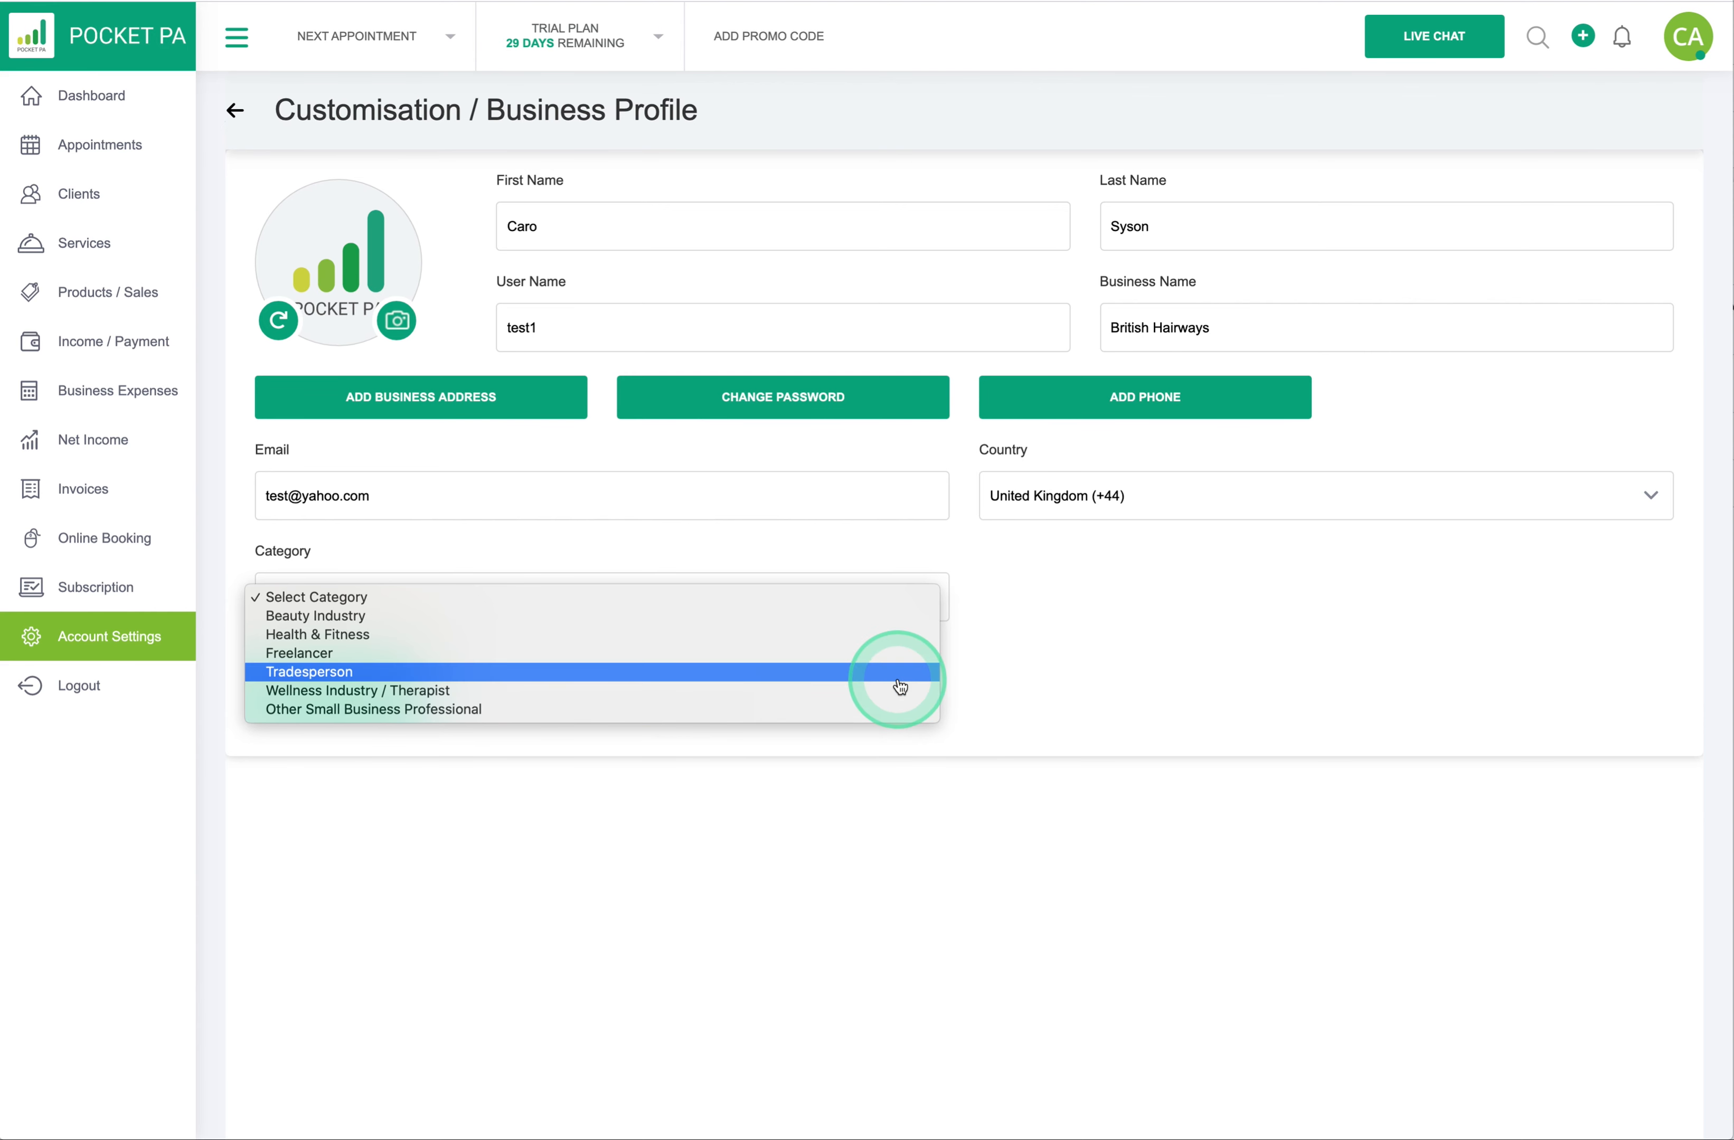
left_click(892, 623)
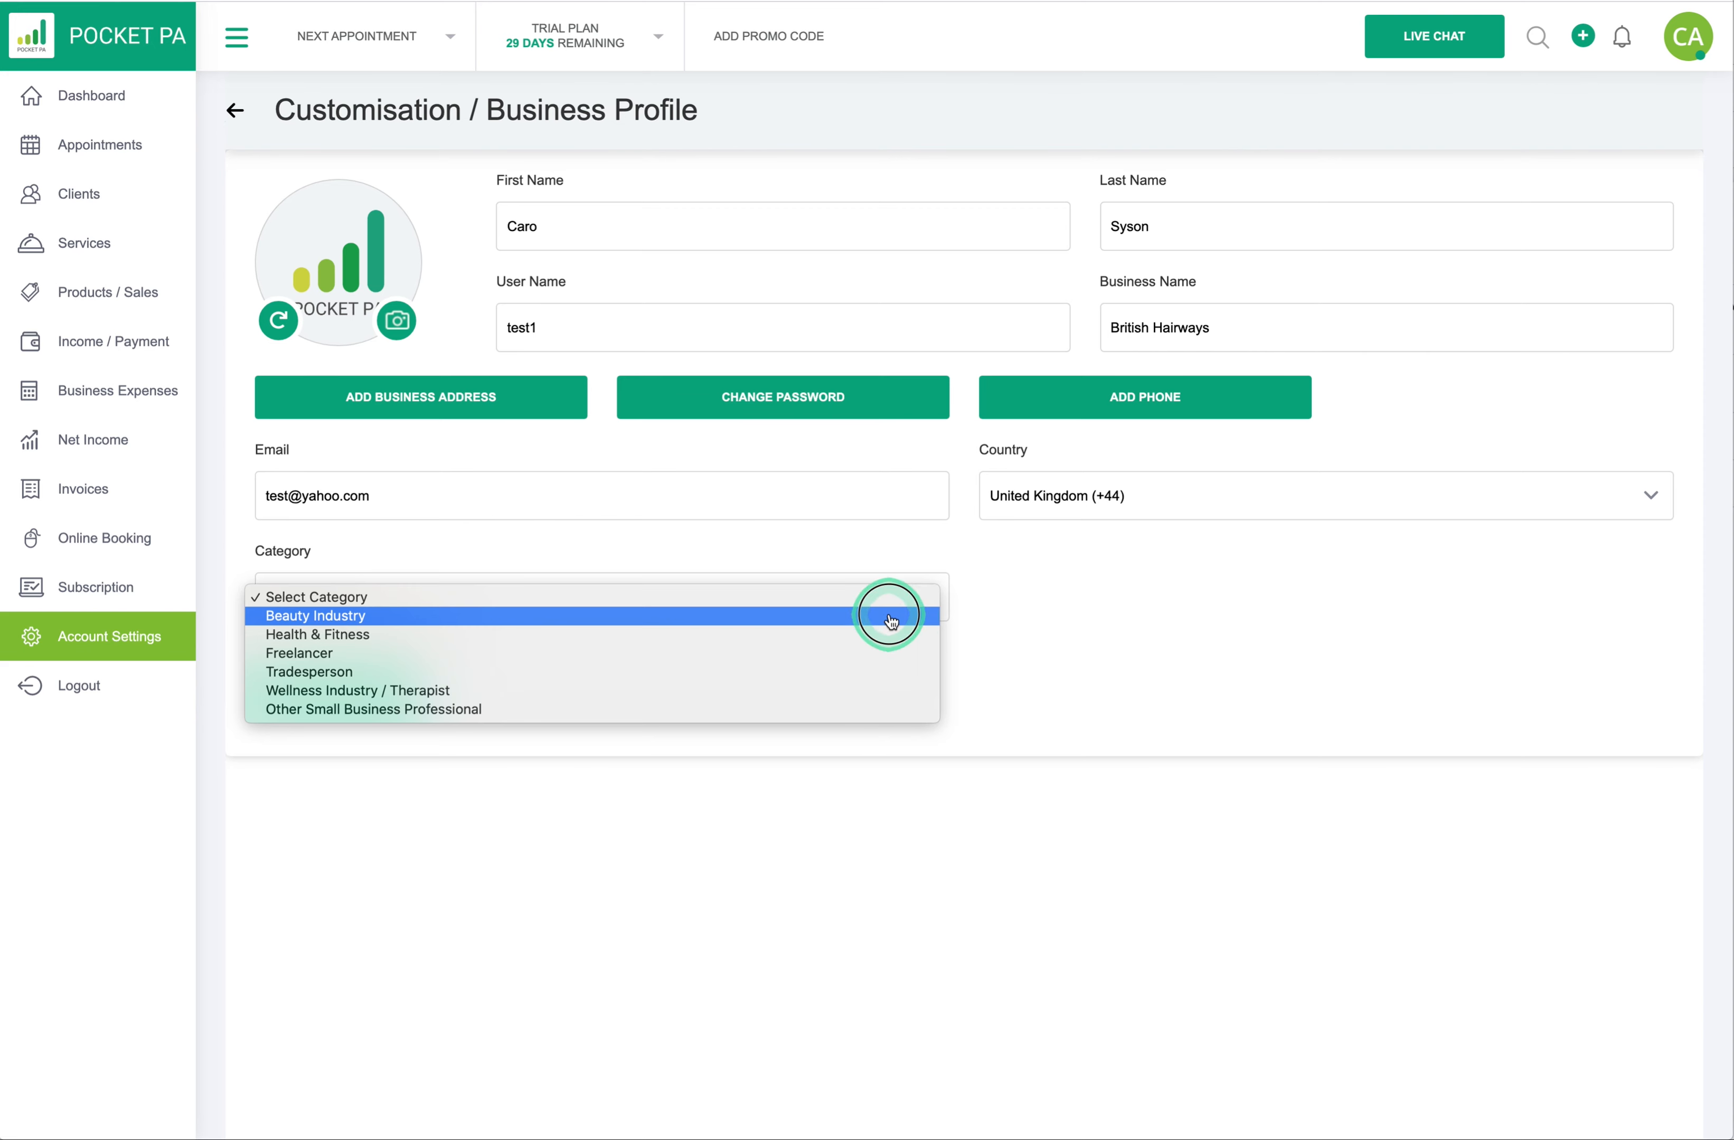
left_click(1001, 598)
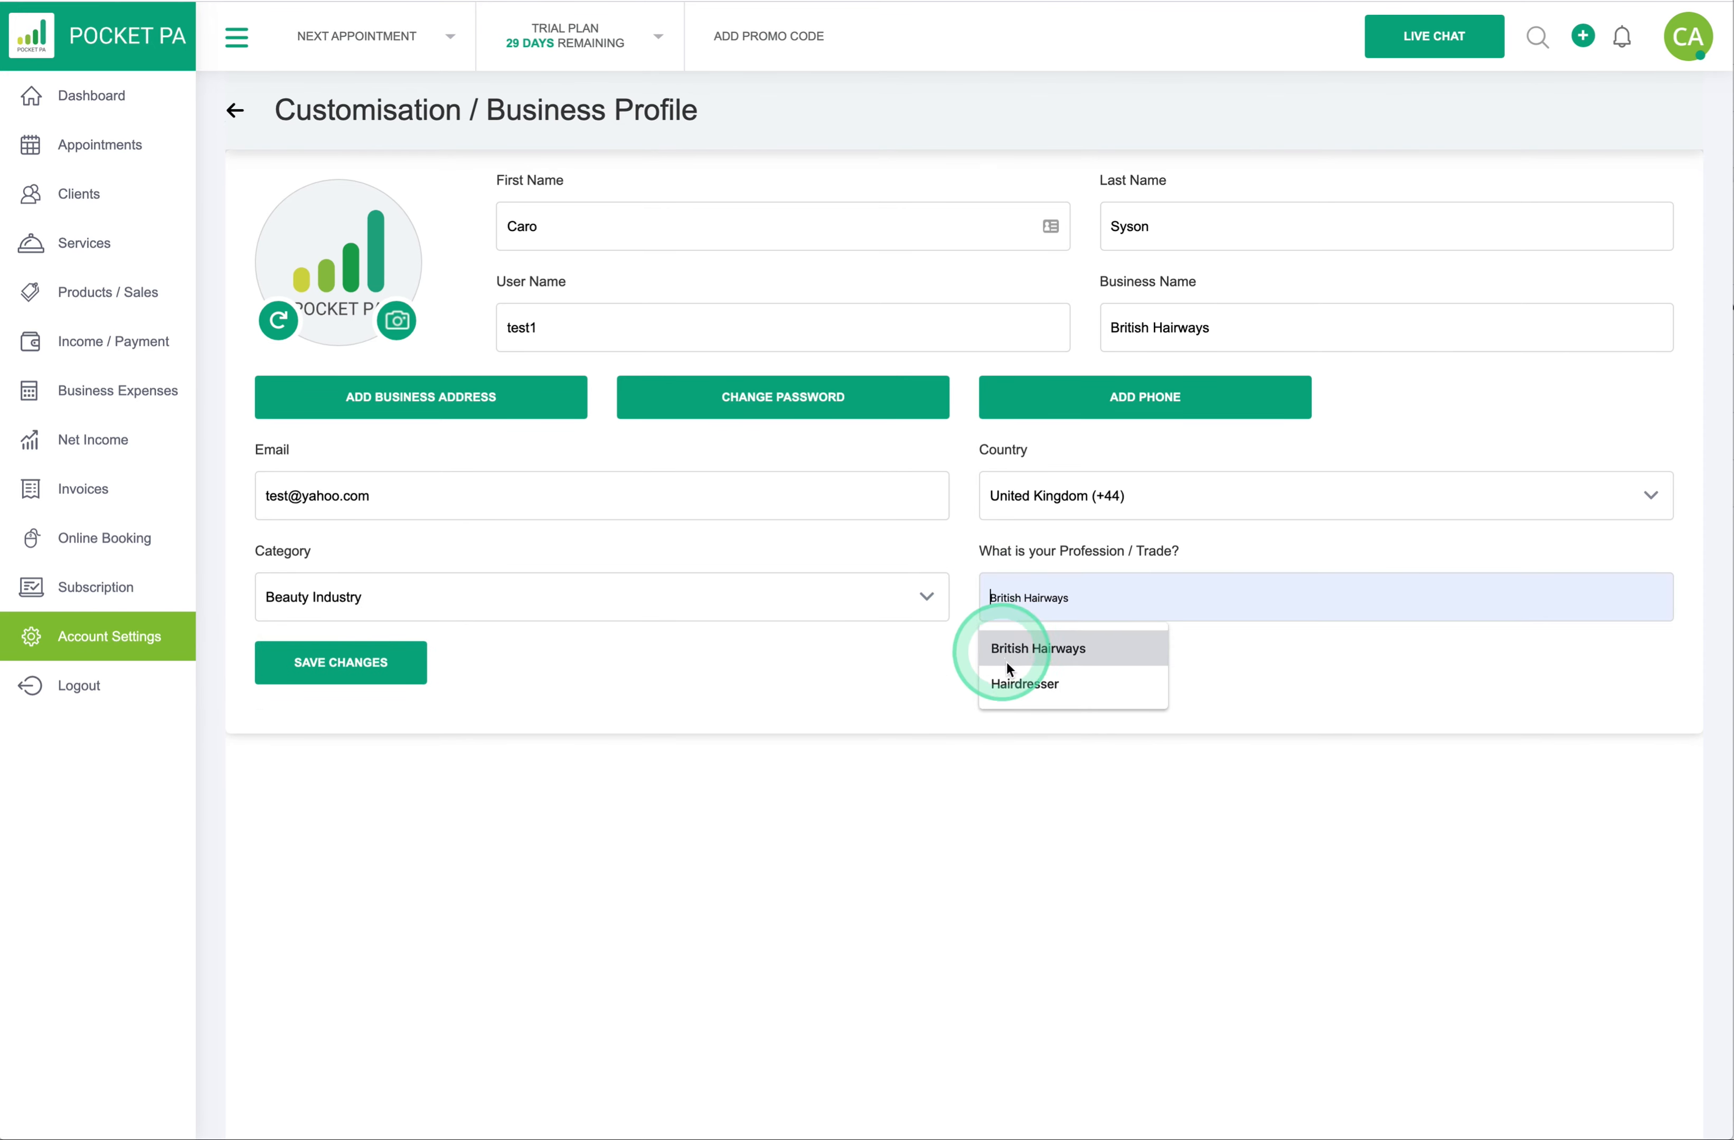
left_click(1008, 687)
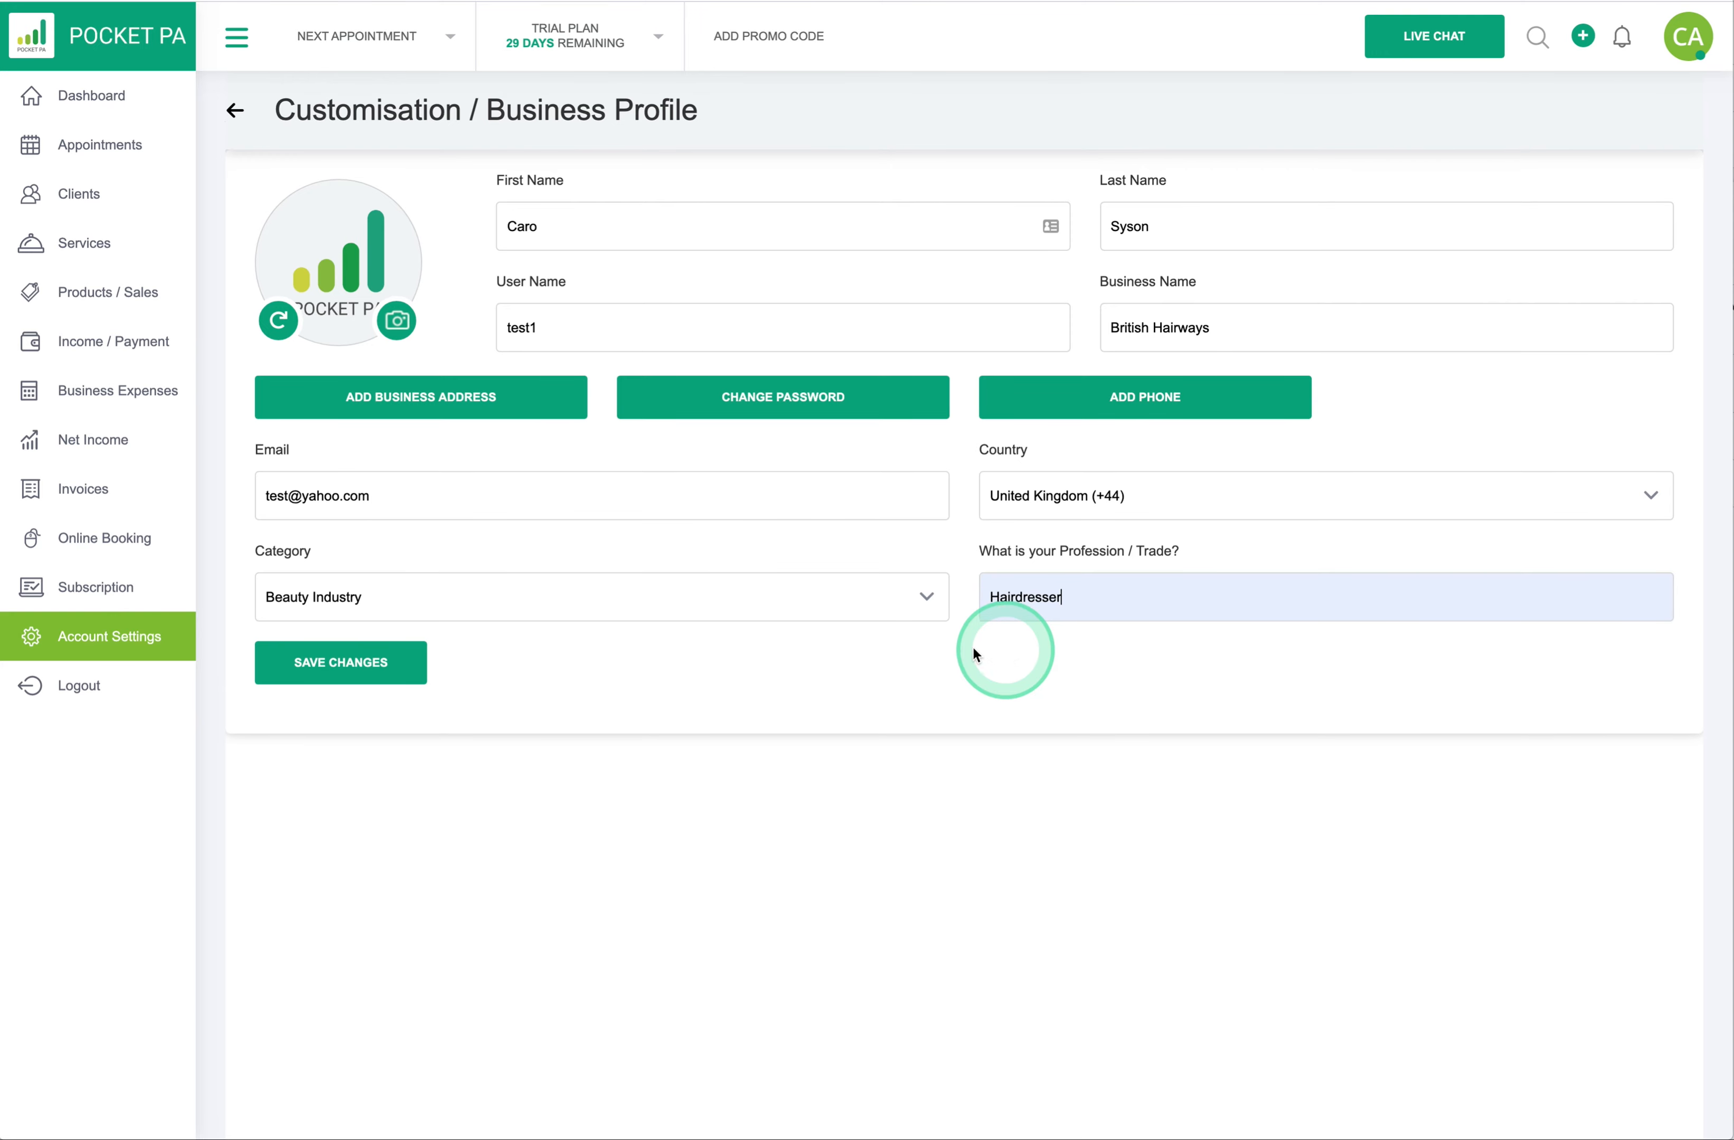
left_click(348, 661)
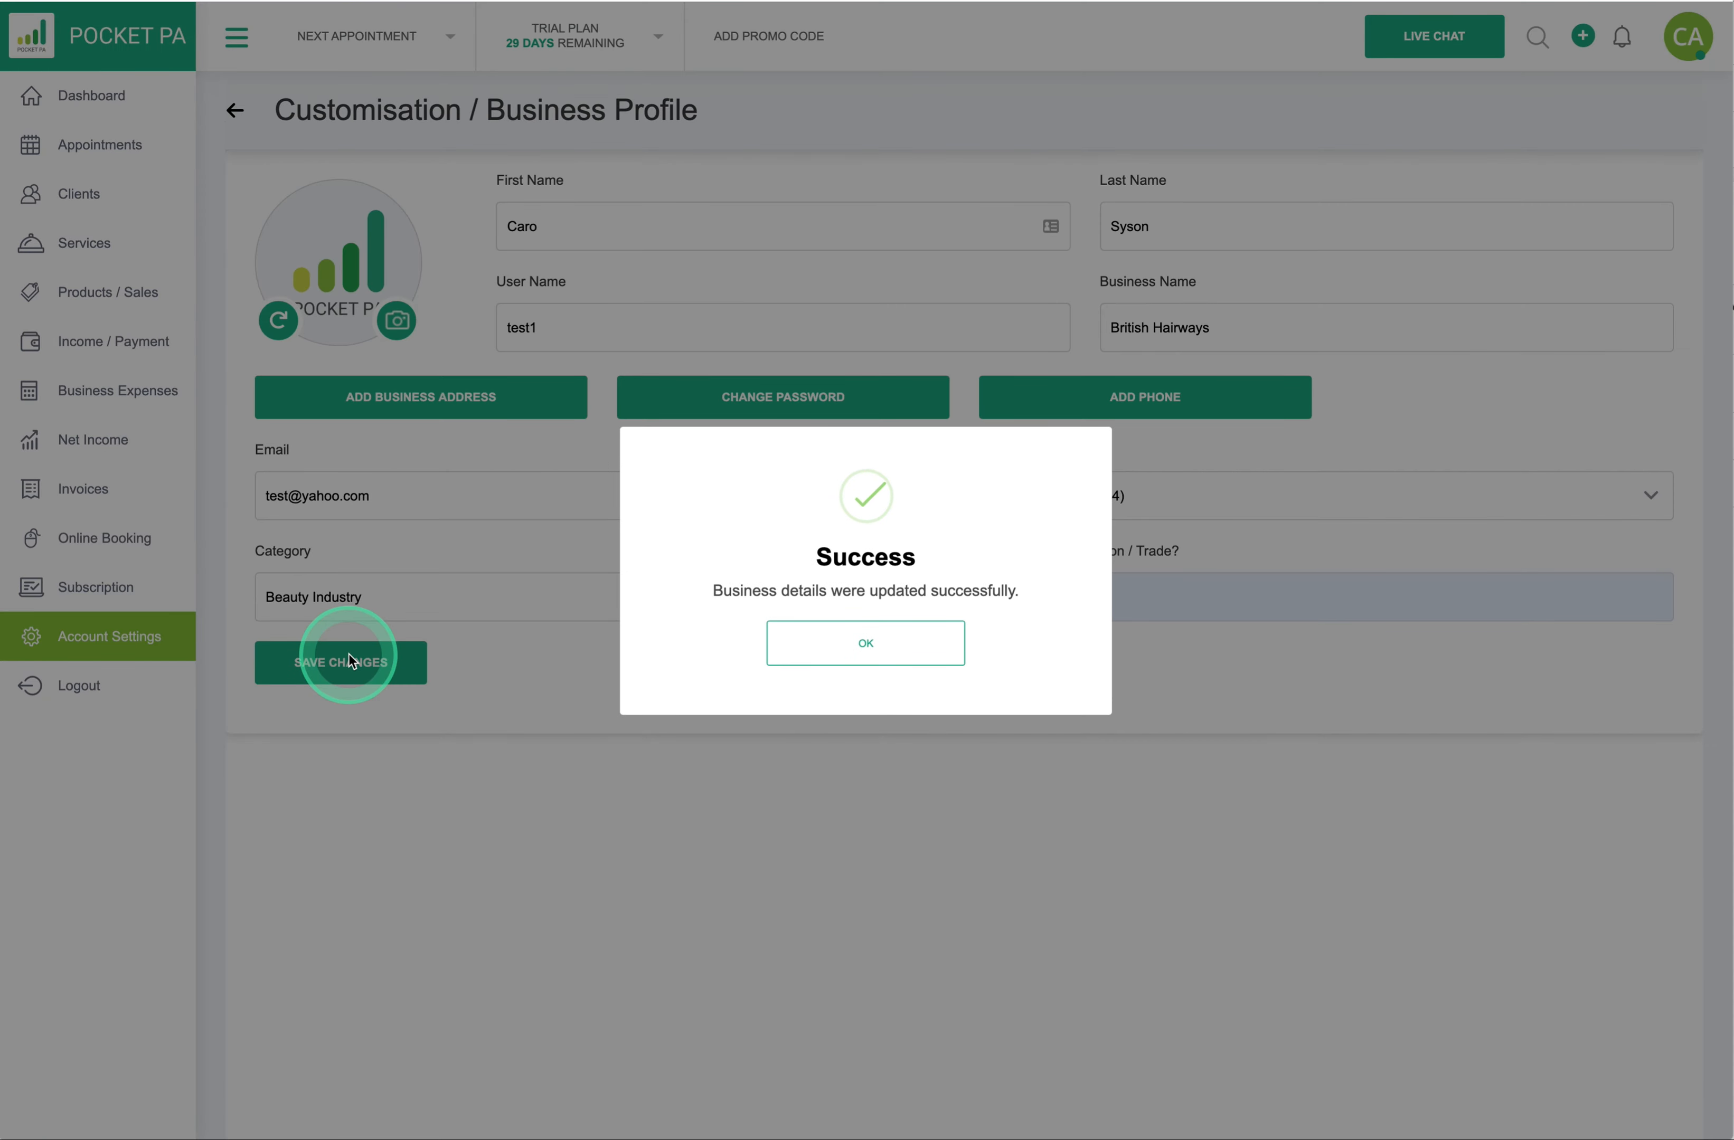
left_click(872, 656)
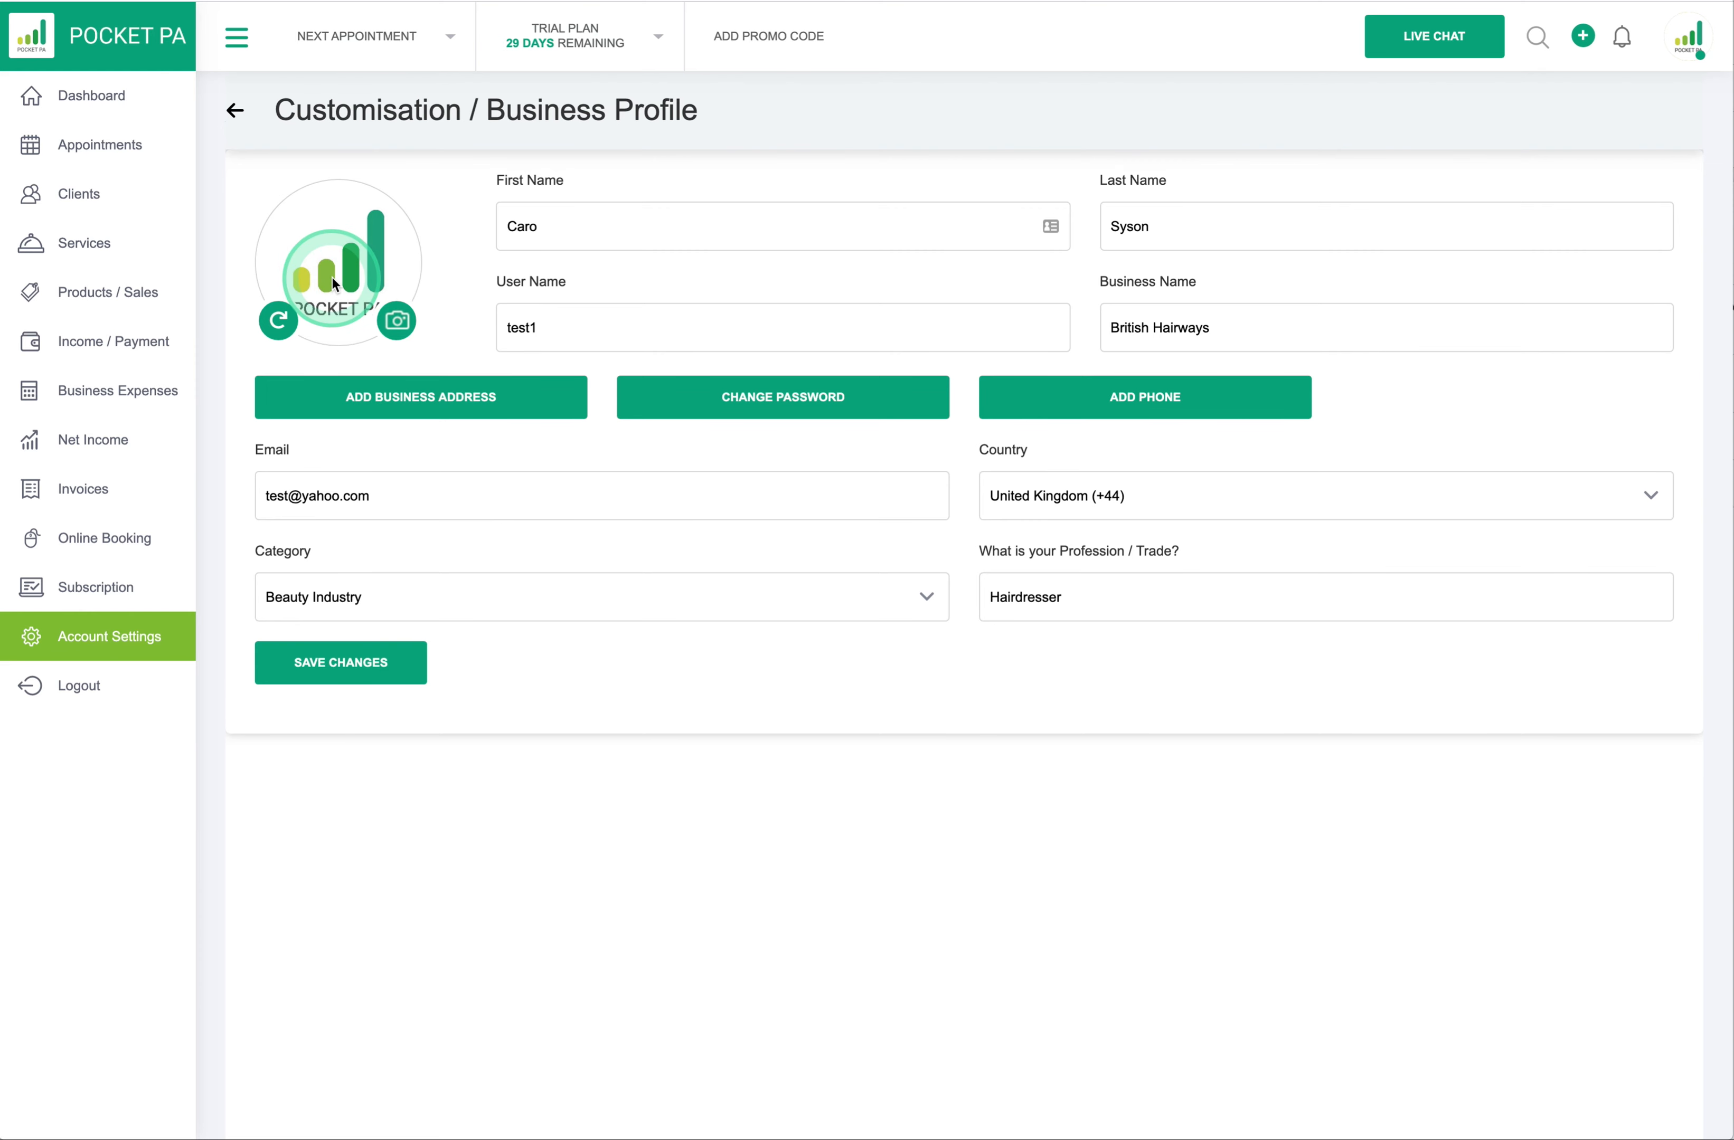
left_click(460, 401)
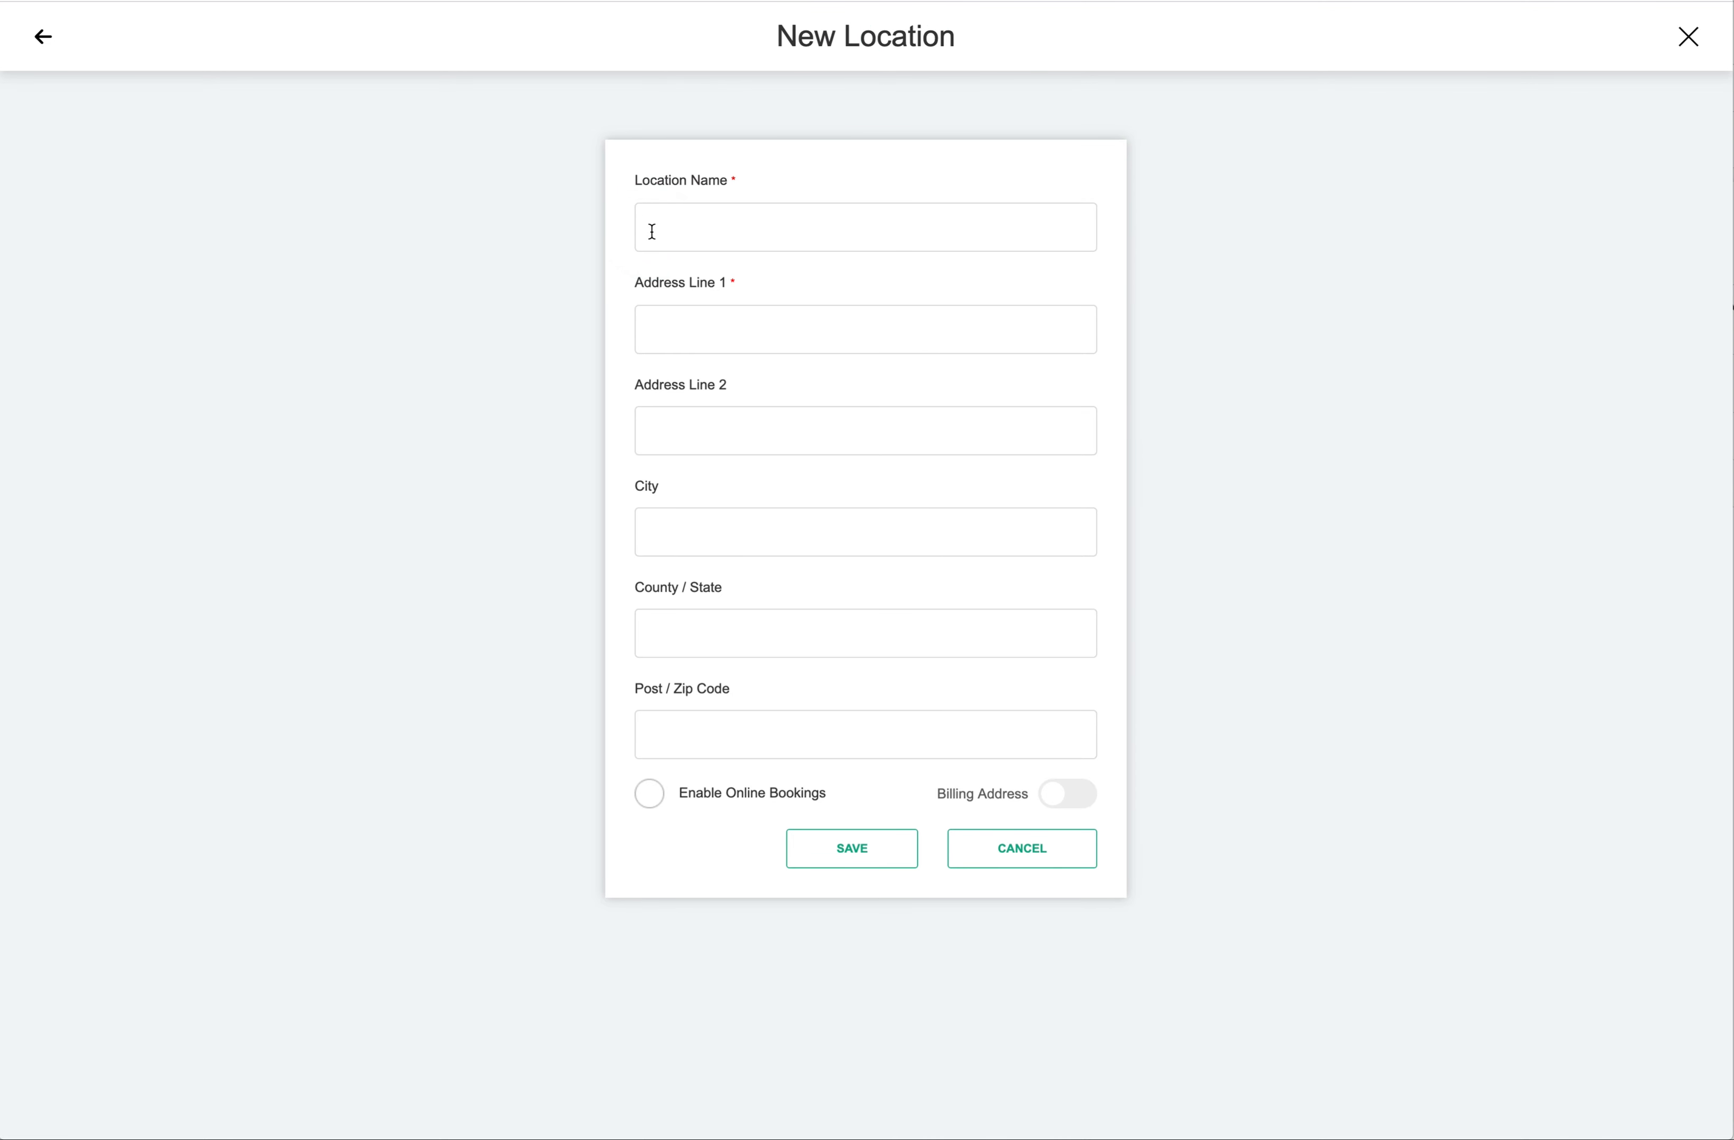
- Name the location WORK ADDRESS and autofill its address fields from the saved work address
left_click(652, 232)
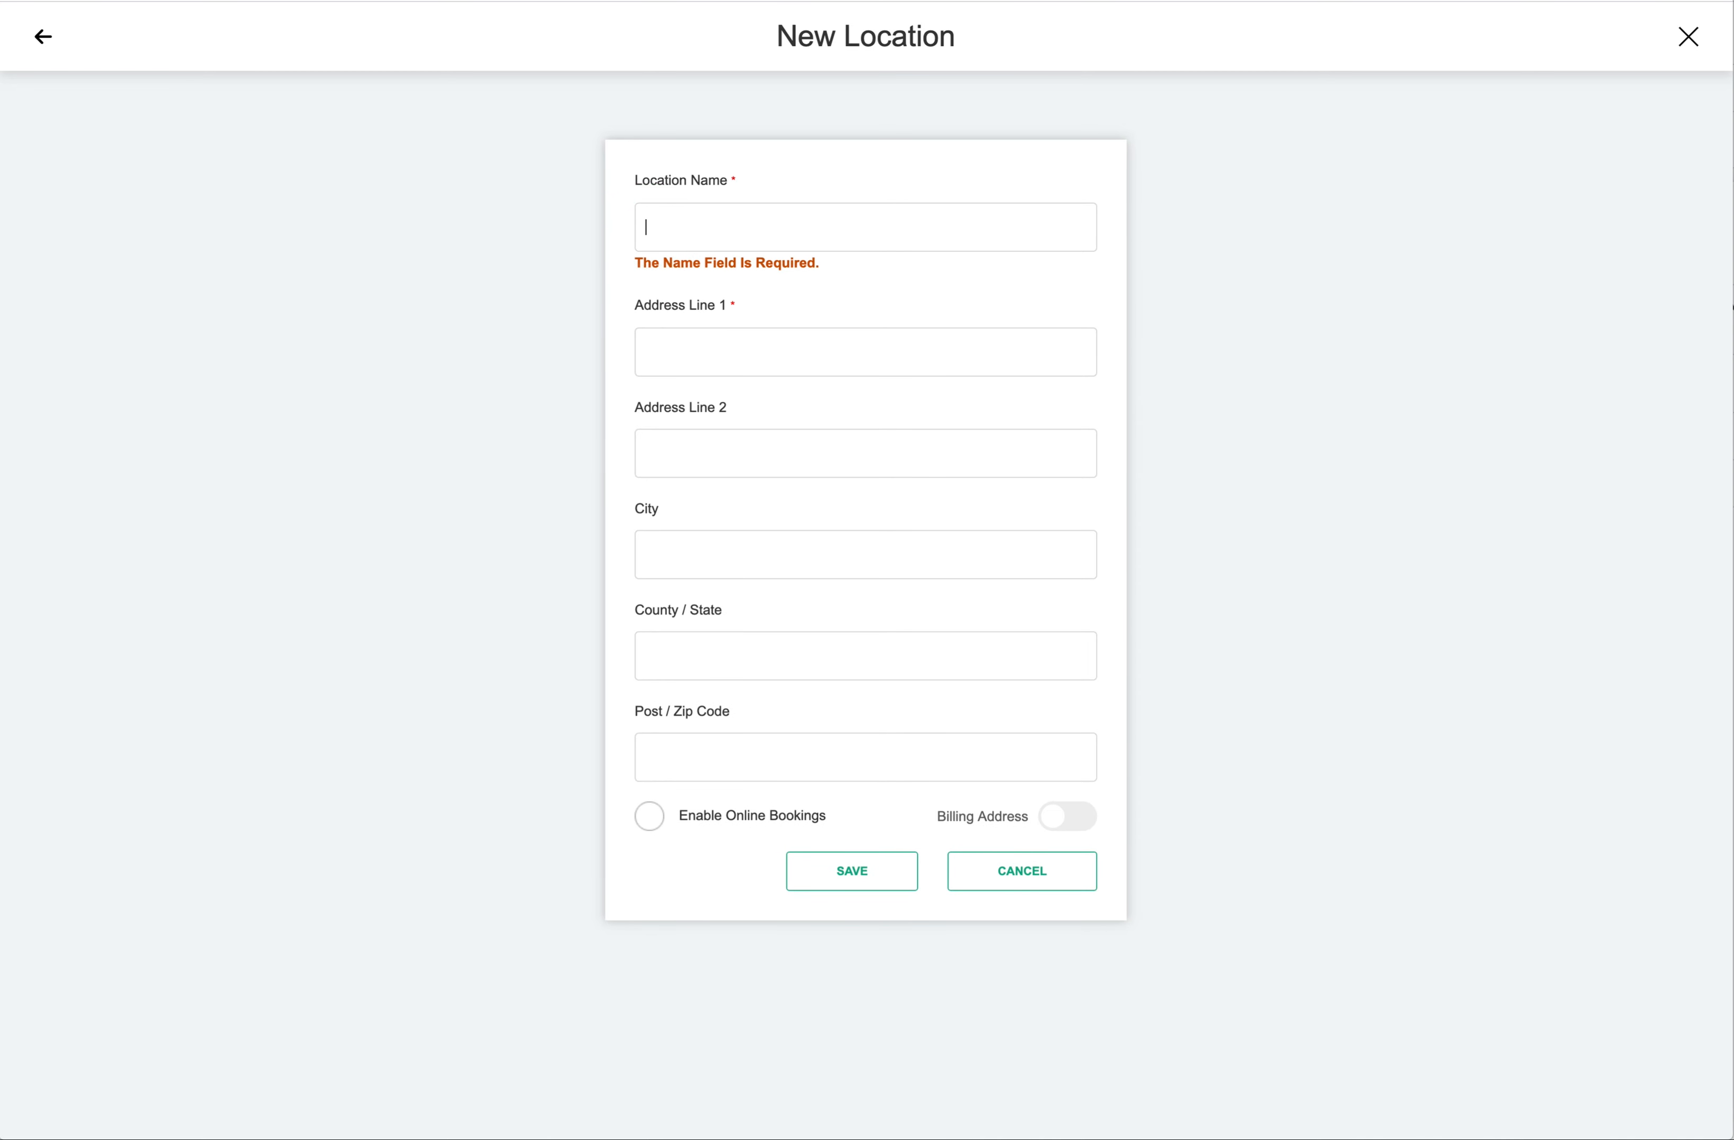
type("WORK")
left_click(651, 232)
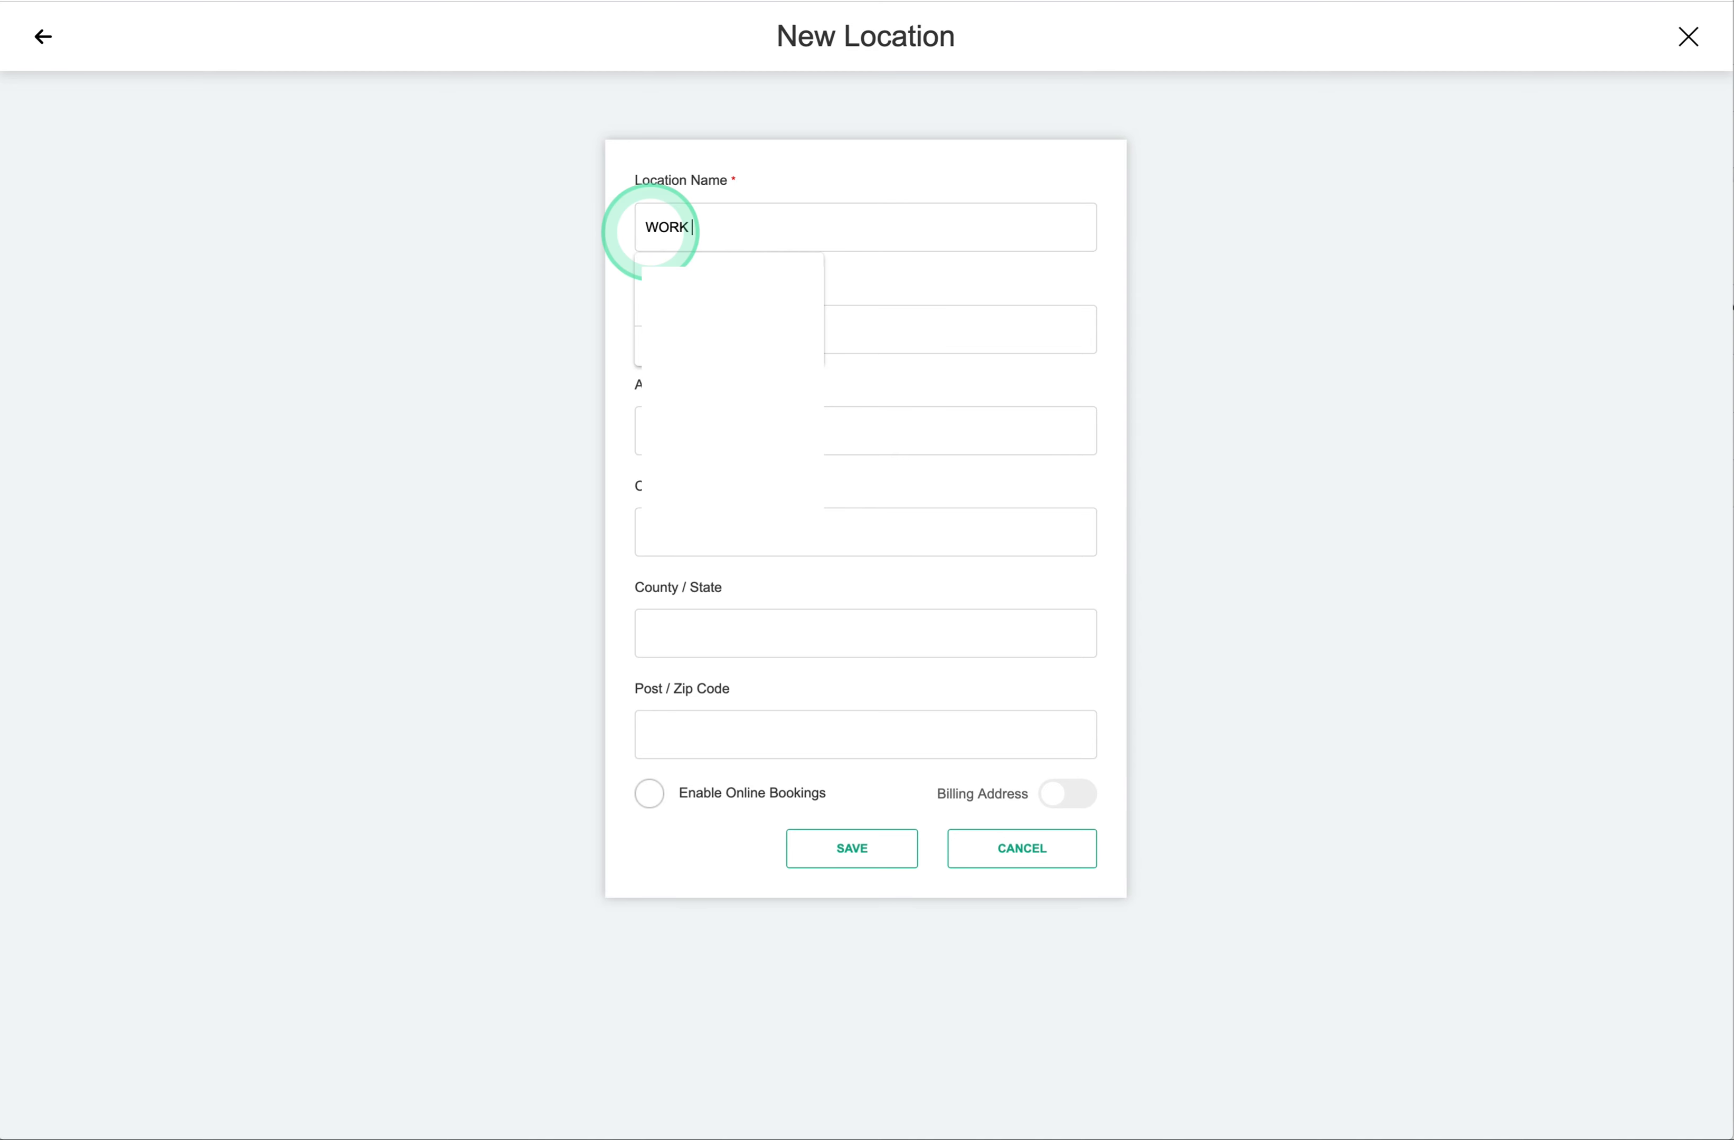
left_click(667, 280)
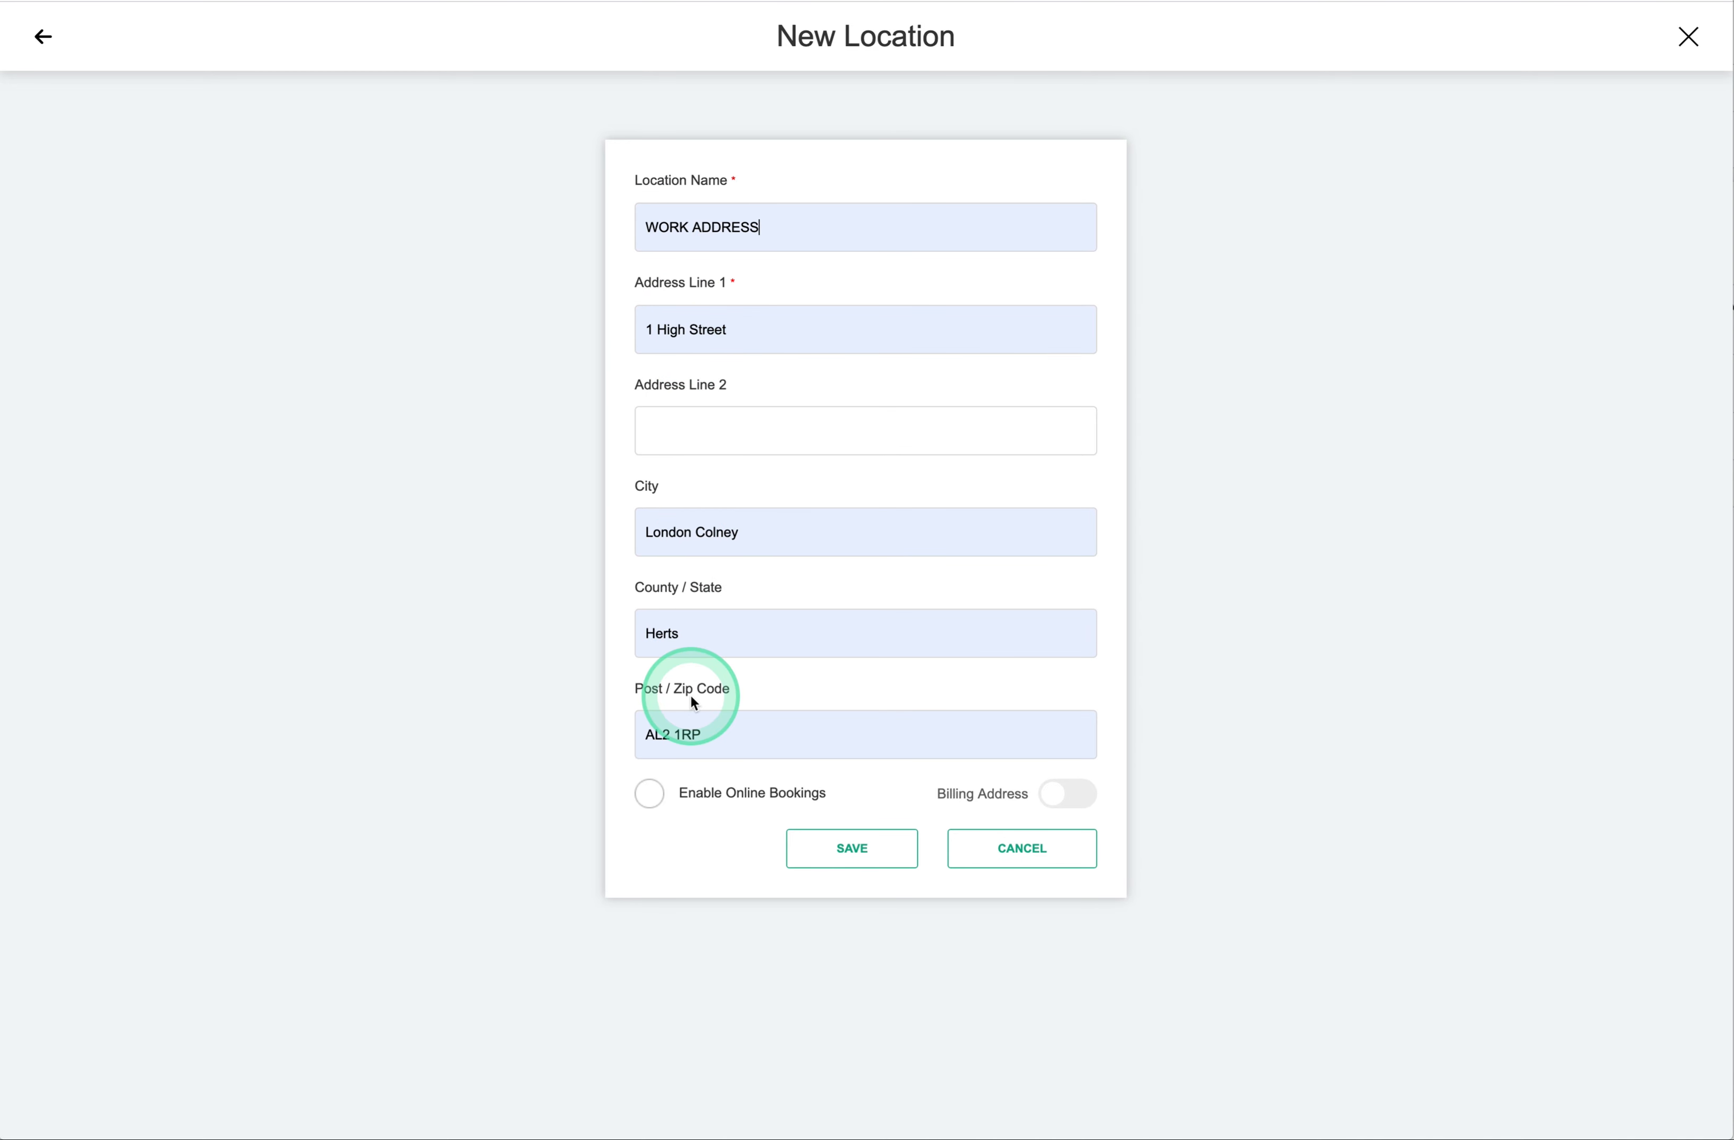
- Enable online bookings and billing address, save the location, and view its details
left_click(655, 803)
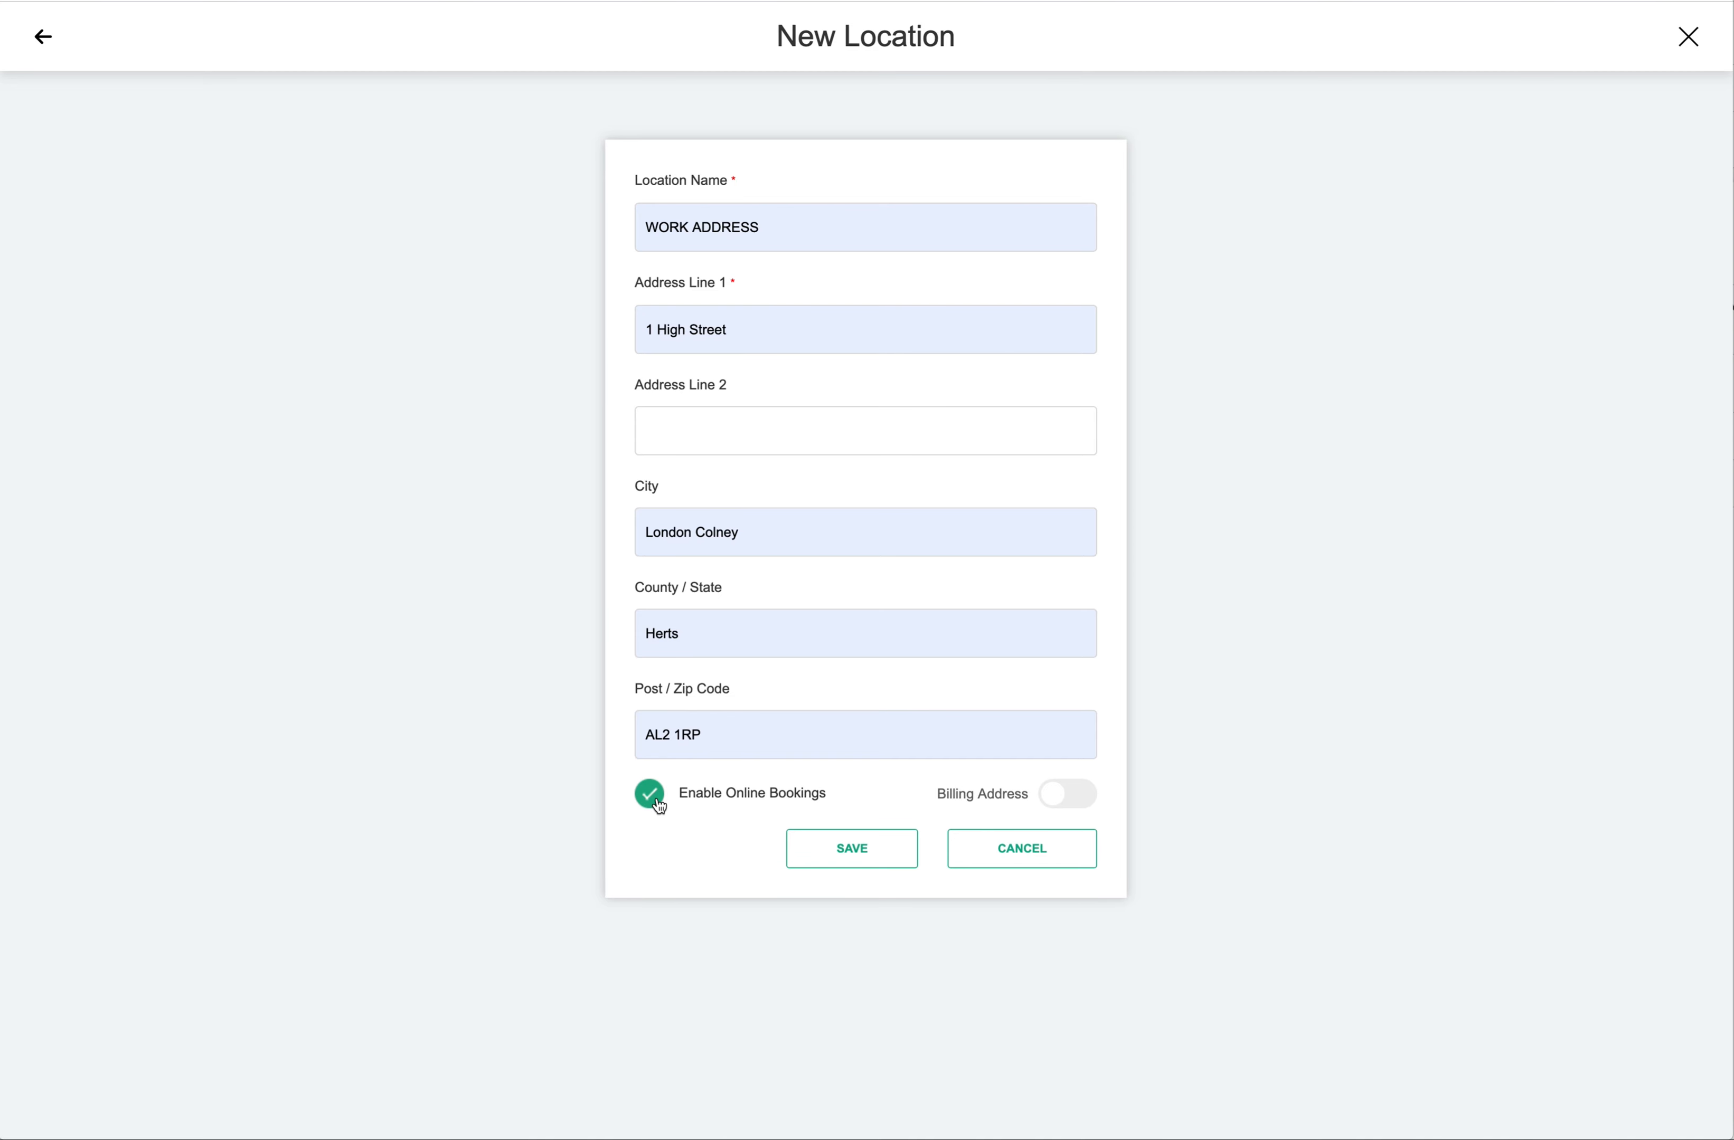
left_click(1067, 796)
left_click(1067, 796)
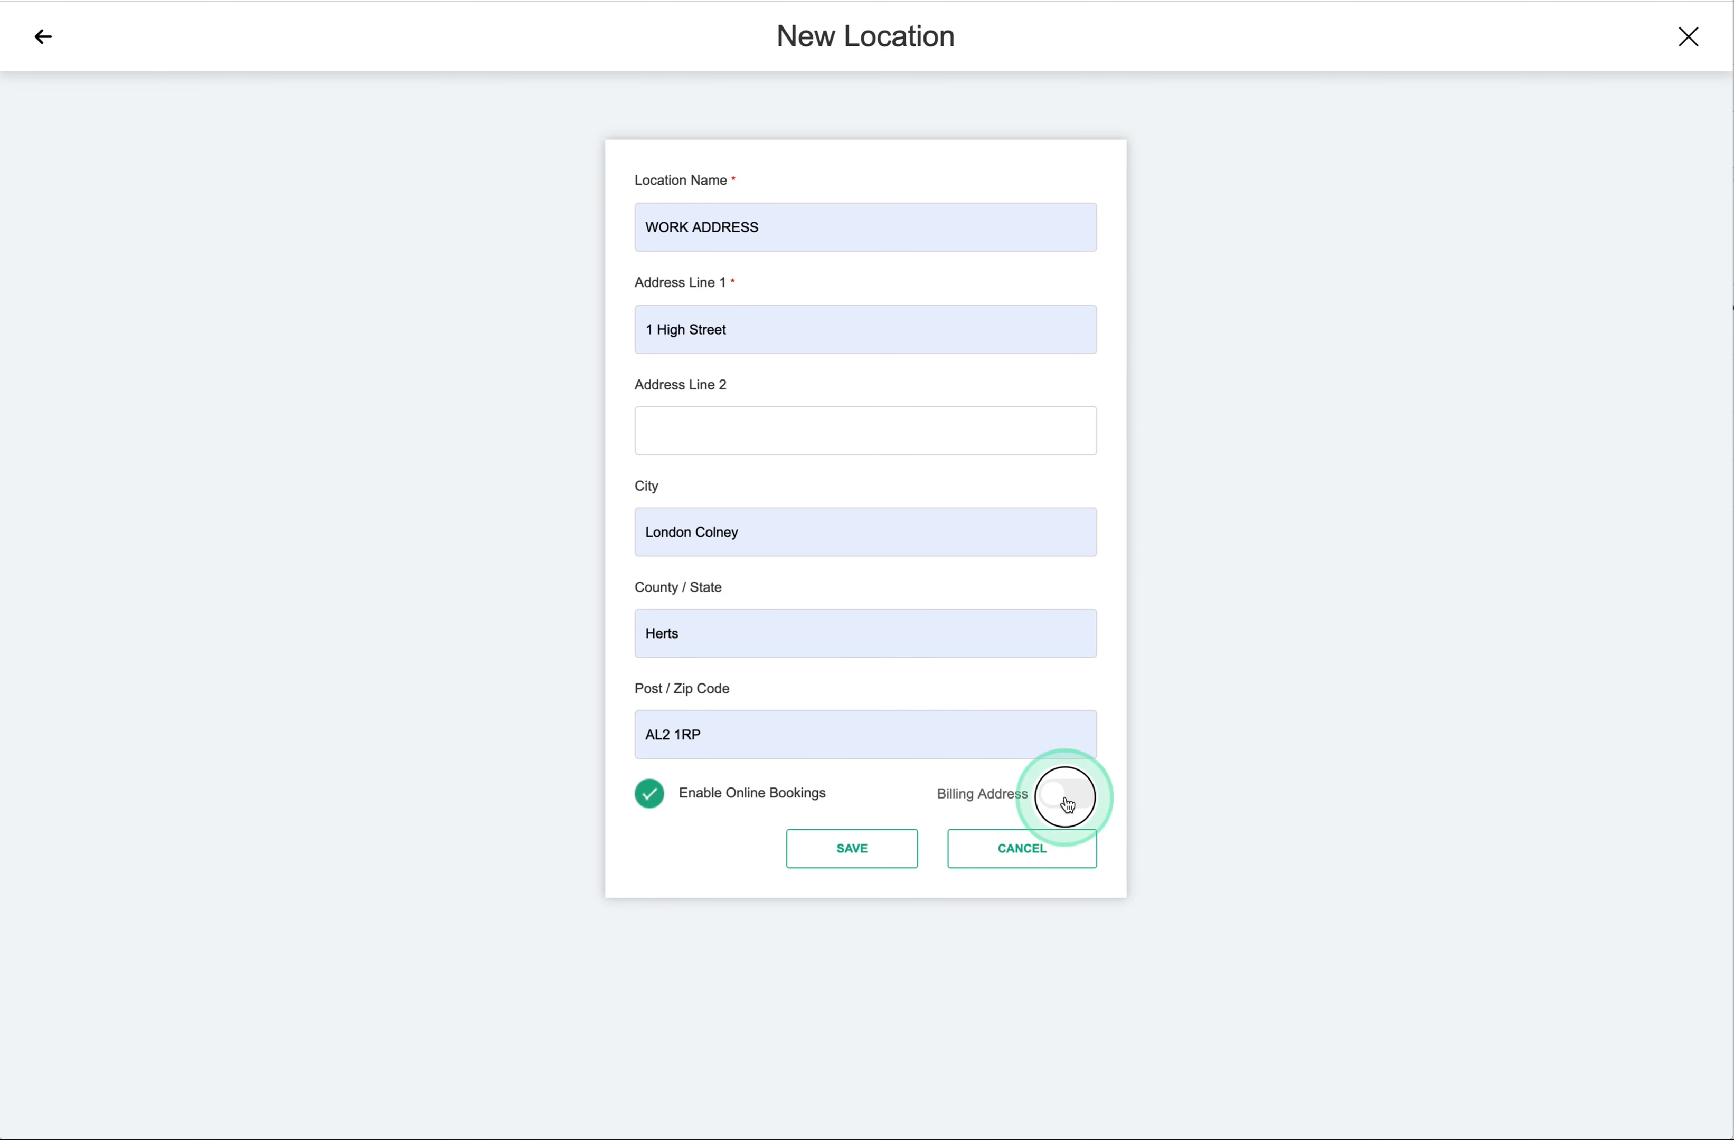
left_click(1067, 796)
left_click(855, 850)
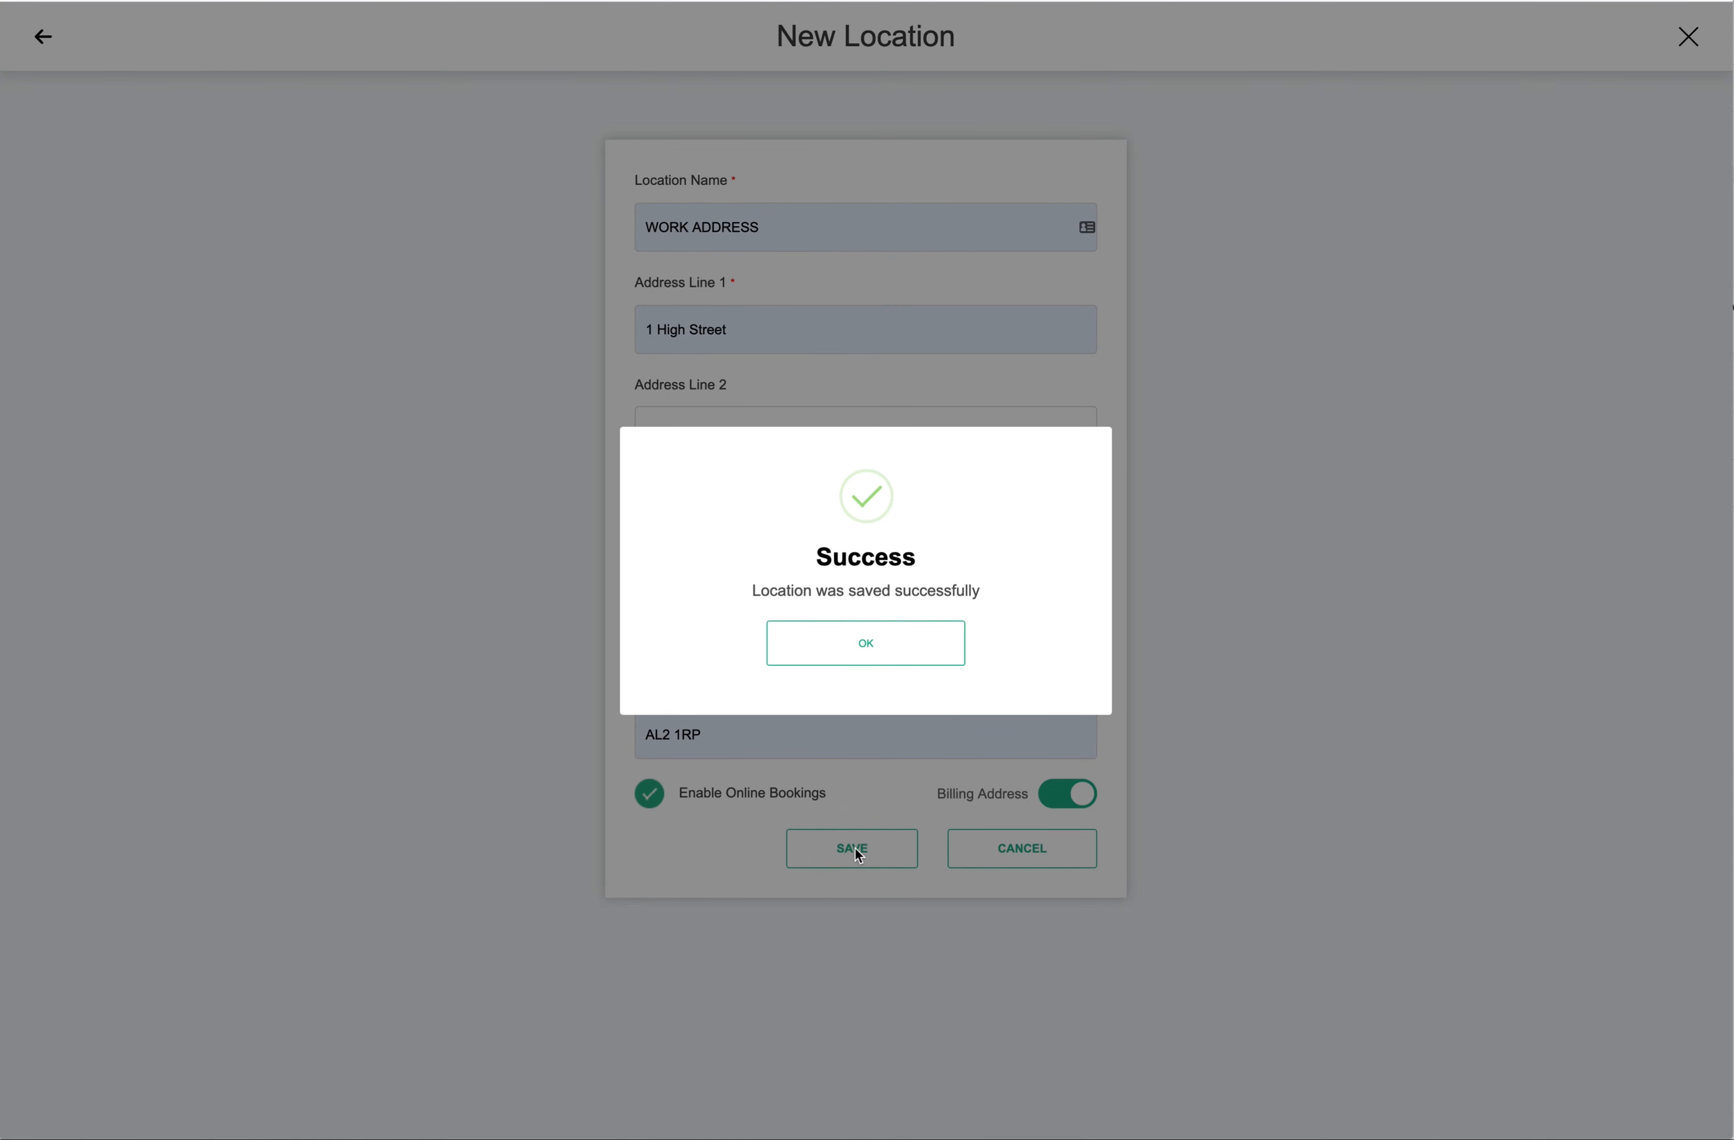
left_click(862, 647)
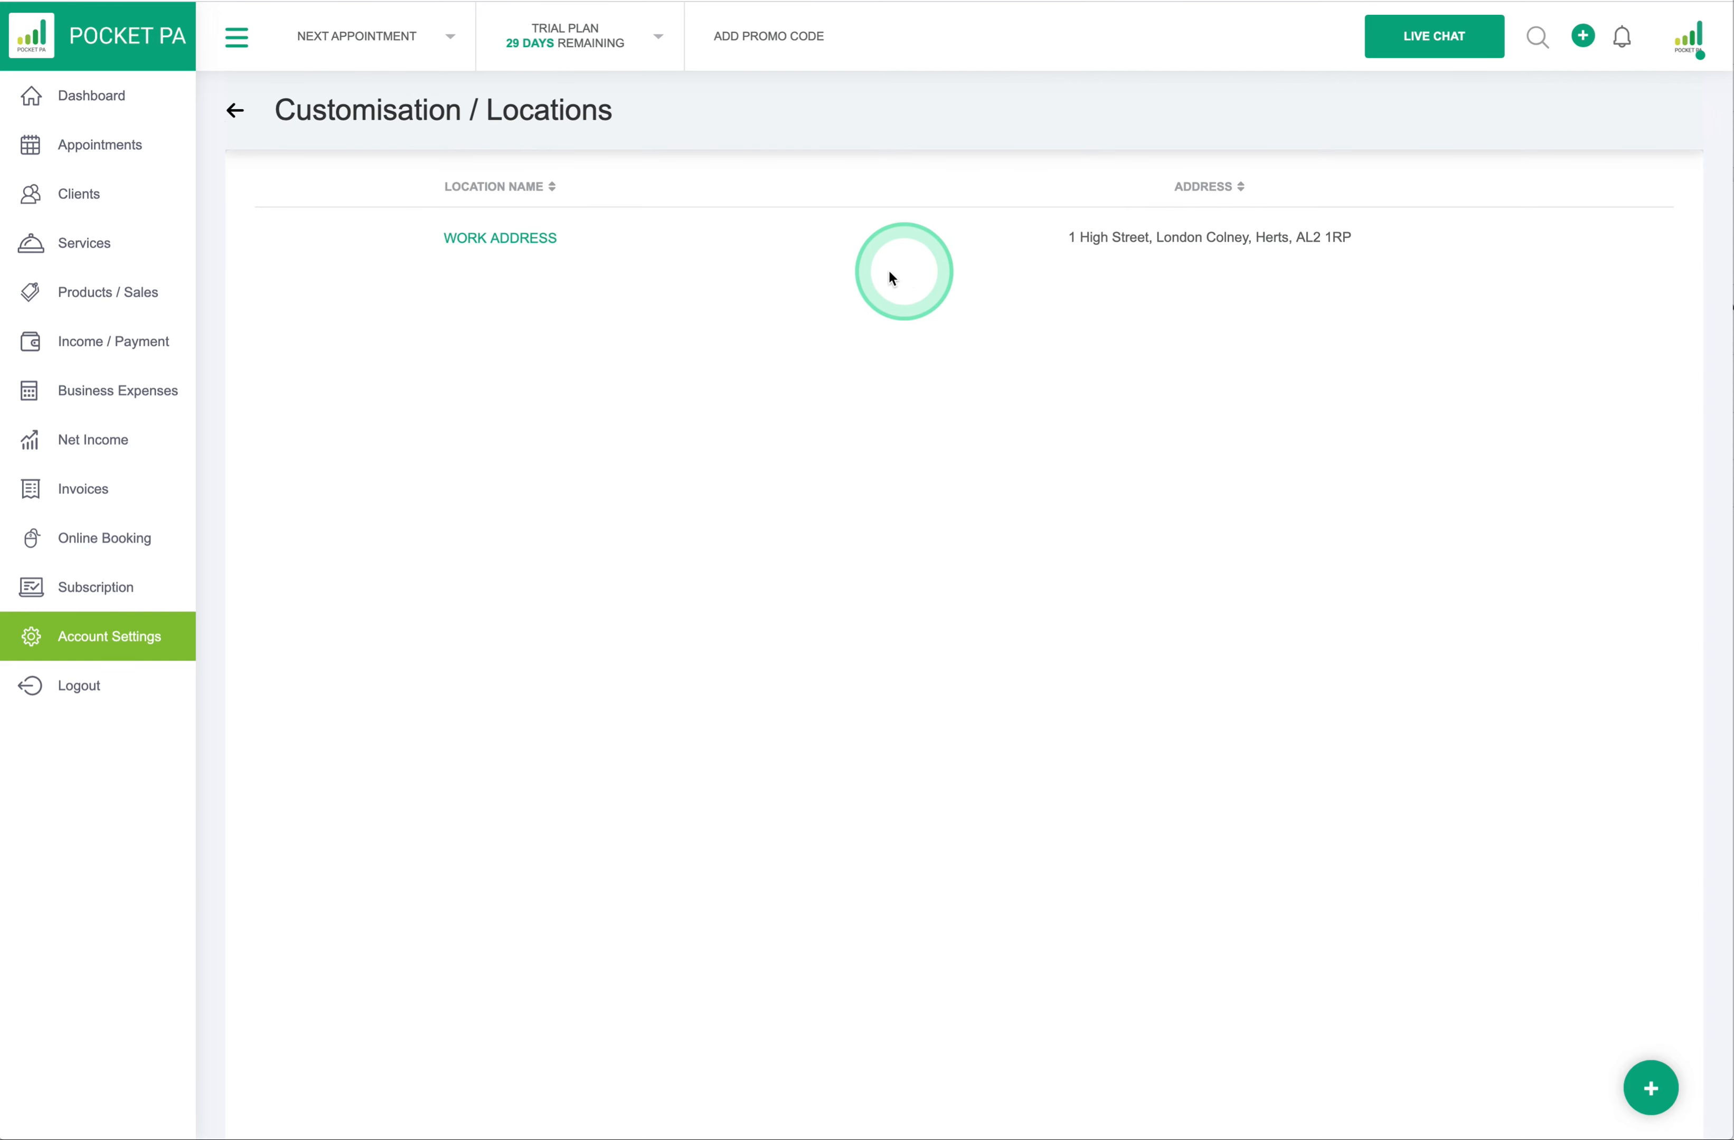
left_click(534, 244)
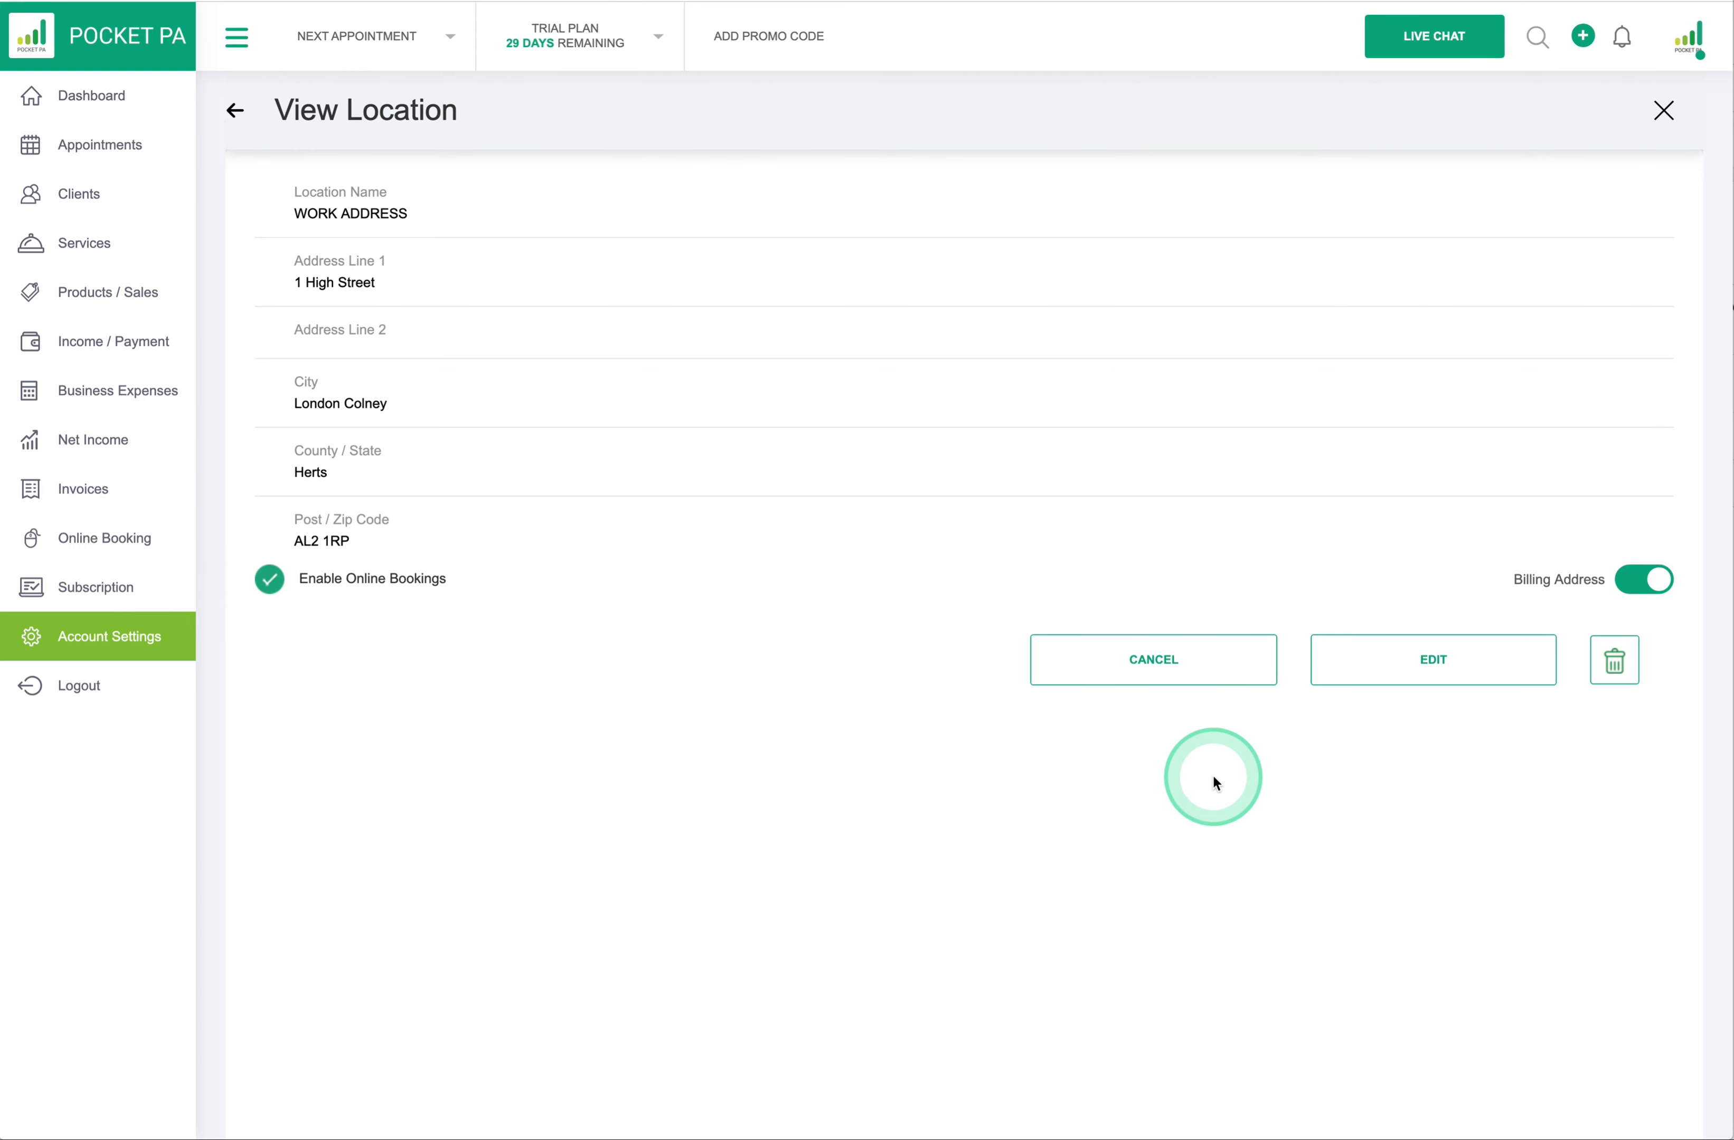
- Cancel an edit of WORK ADDRESS and reopen it to review its online bookings setting
left_click(1440, 666)
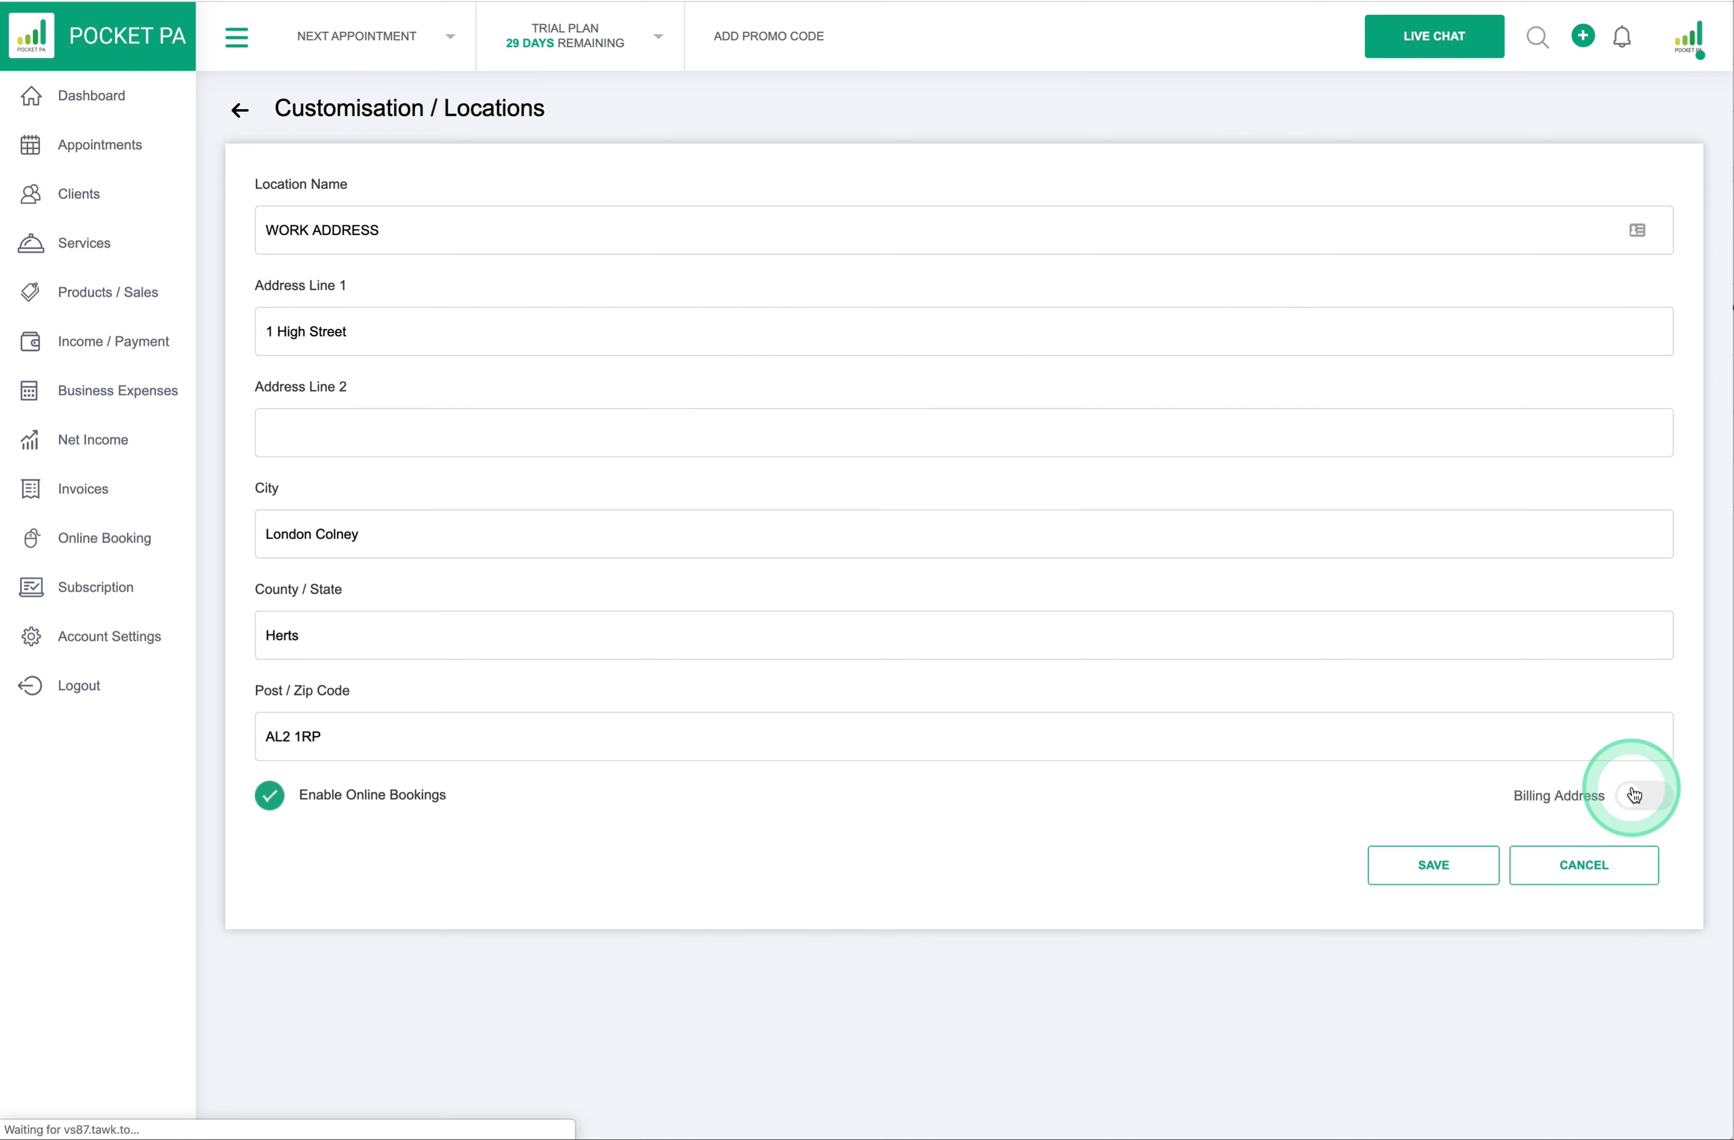
left_click(1559, 867)
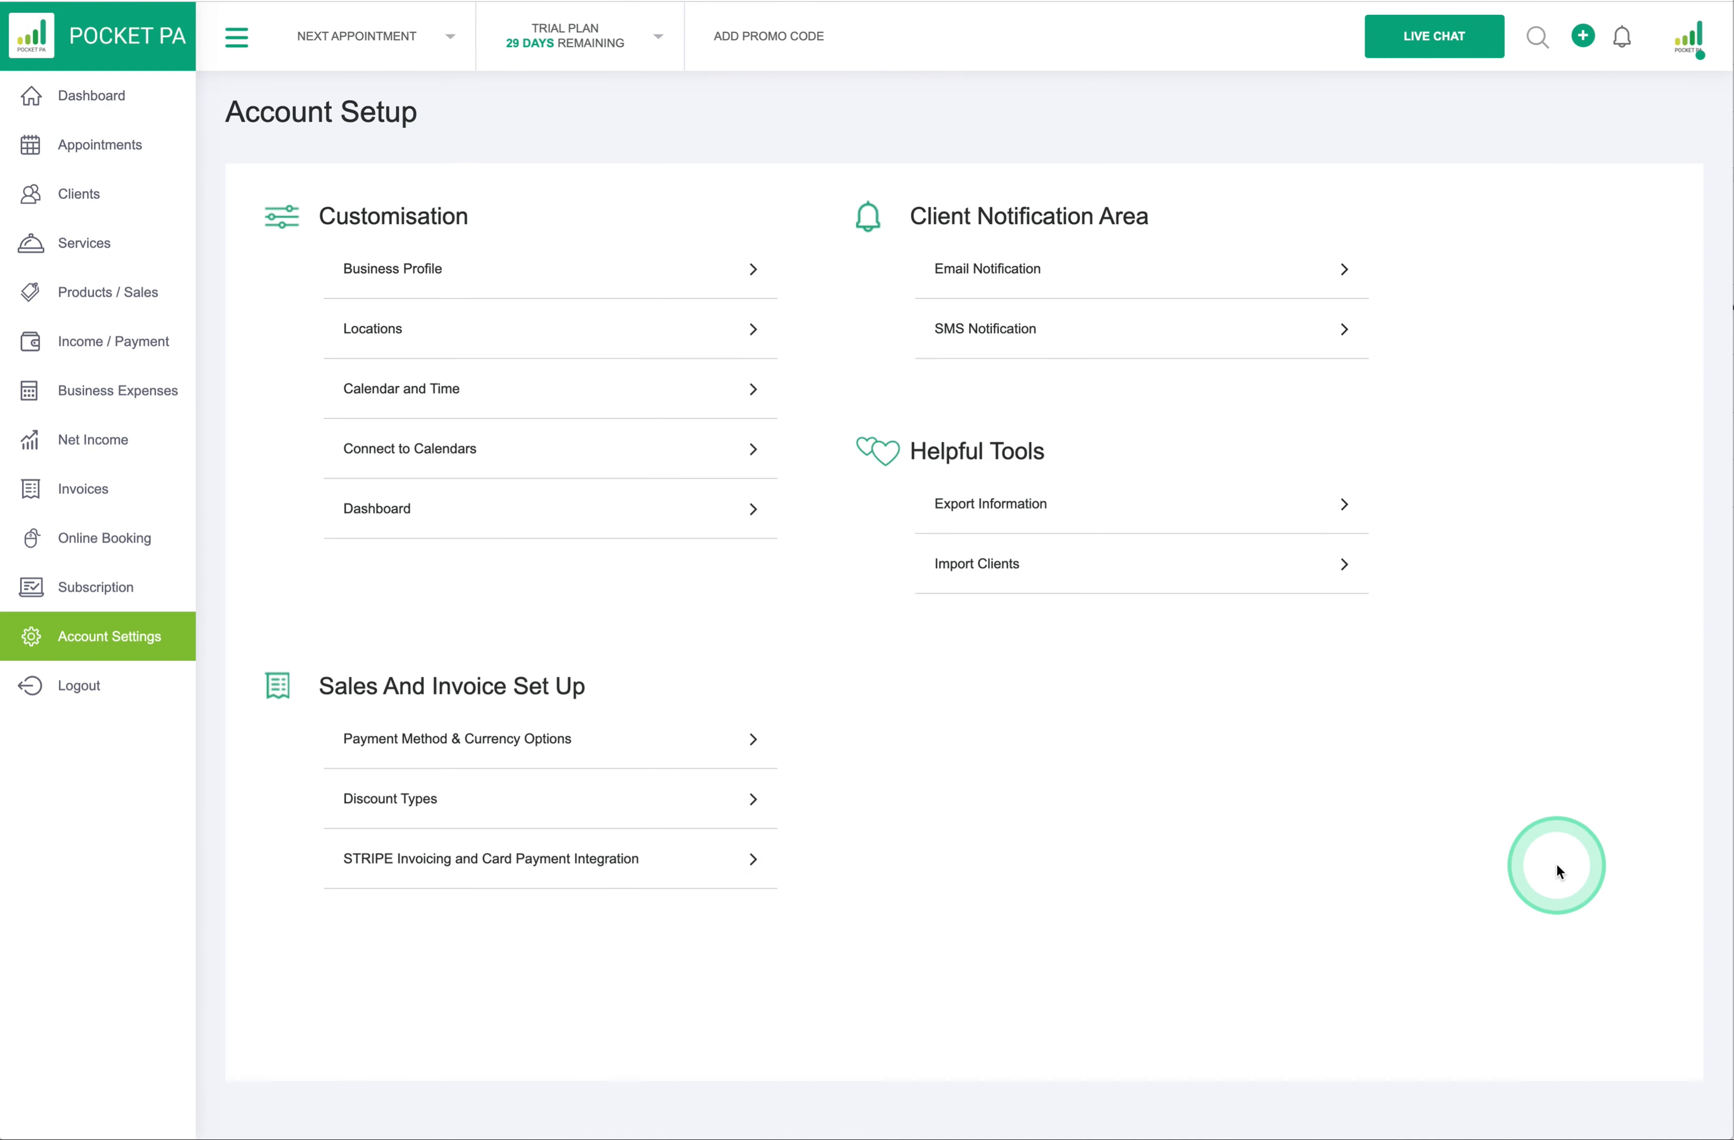
left_click(605, 337)
left_click(473, 237)
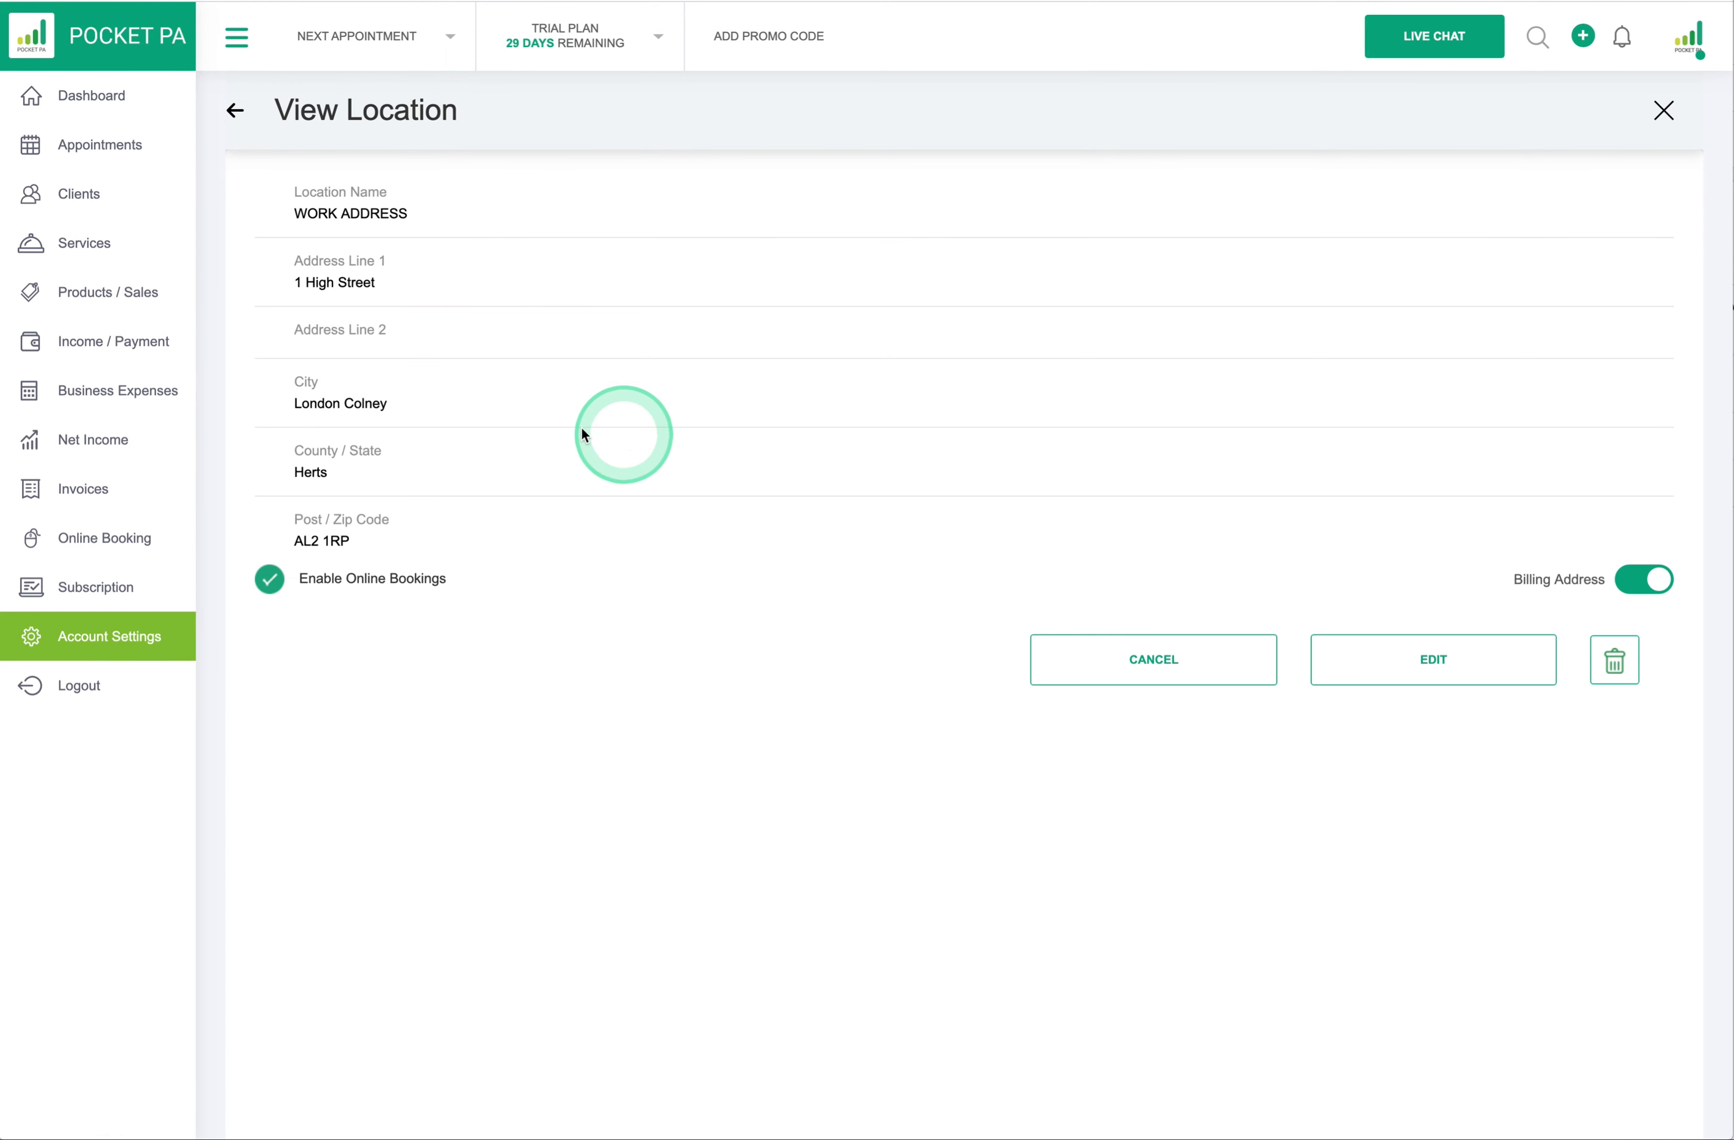
double_click(280, 583)
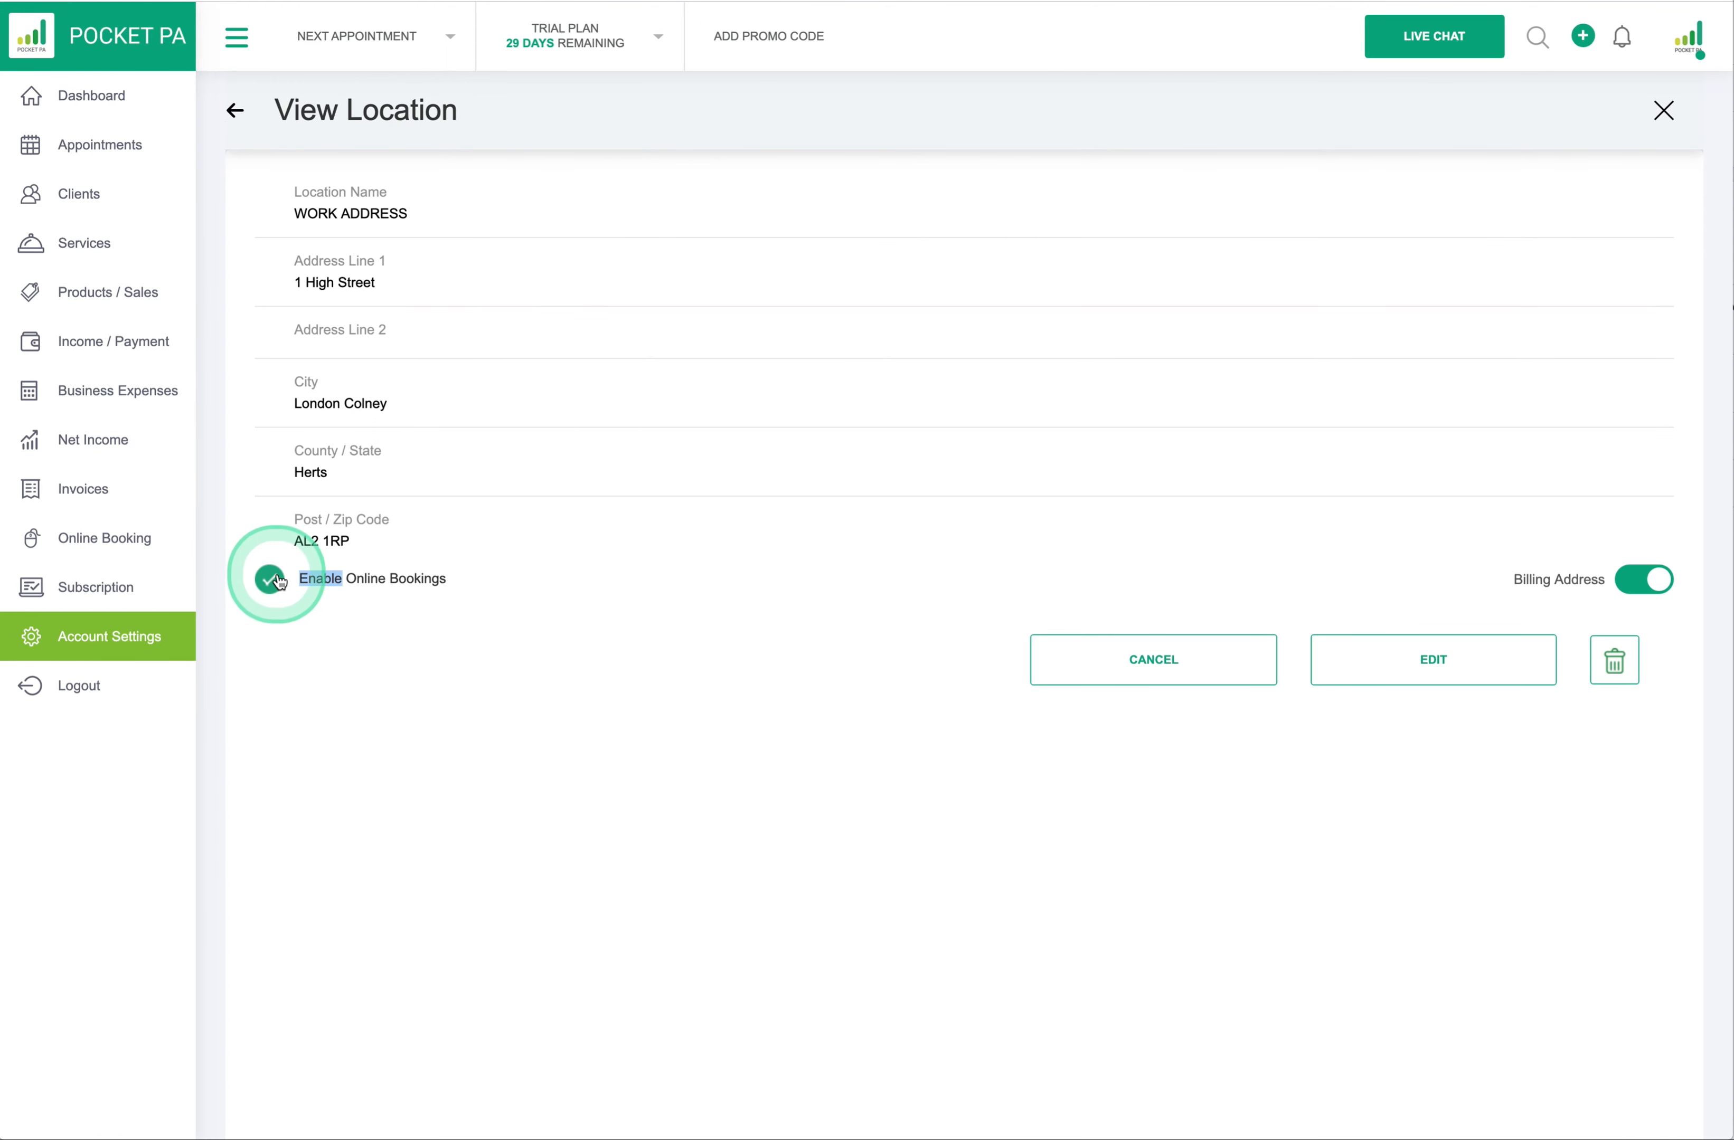
left_click(1640, 577)
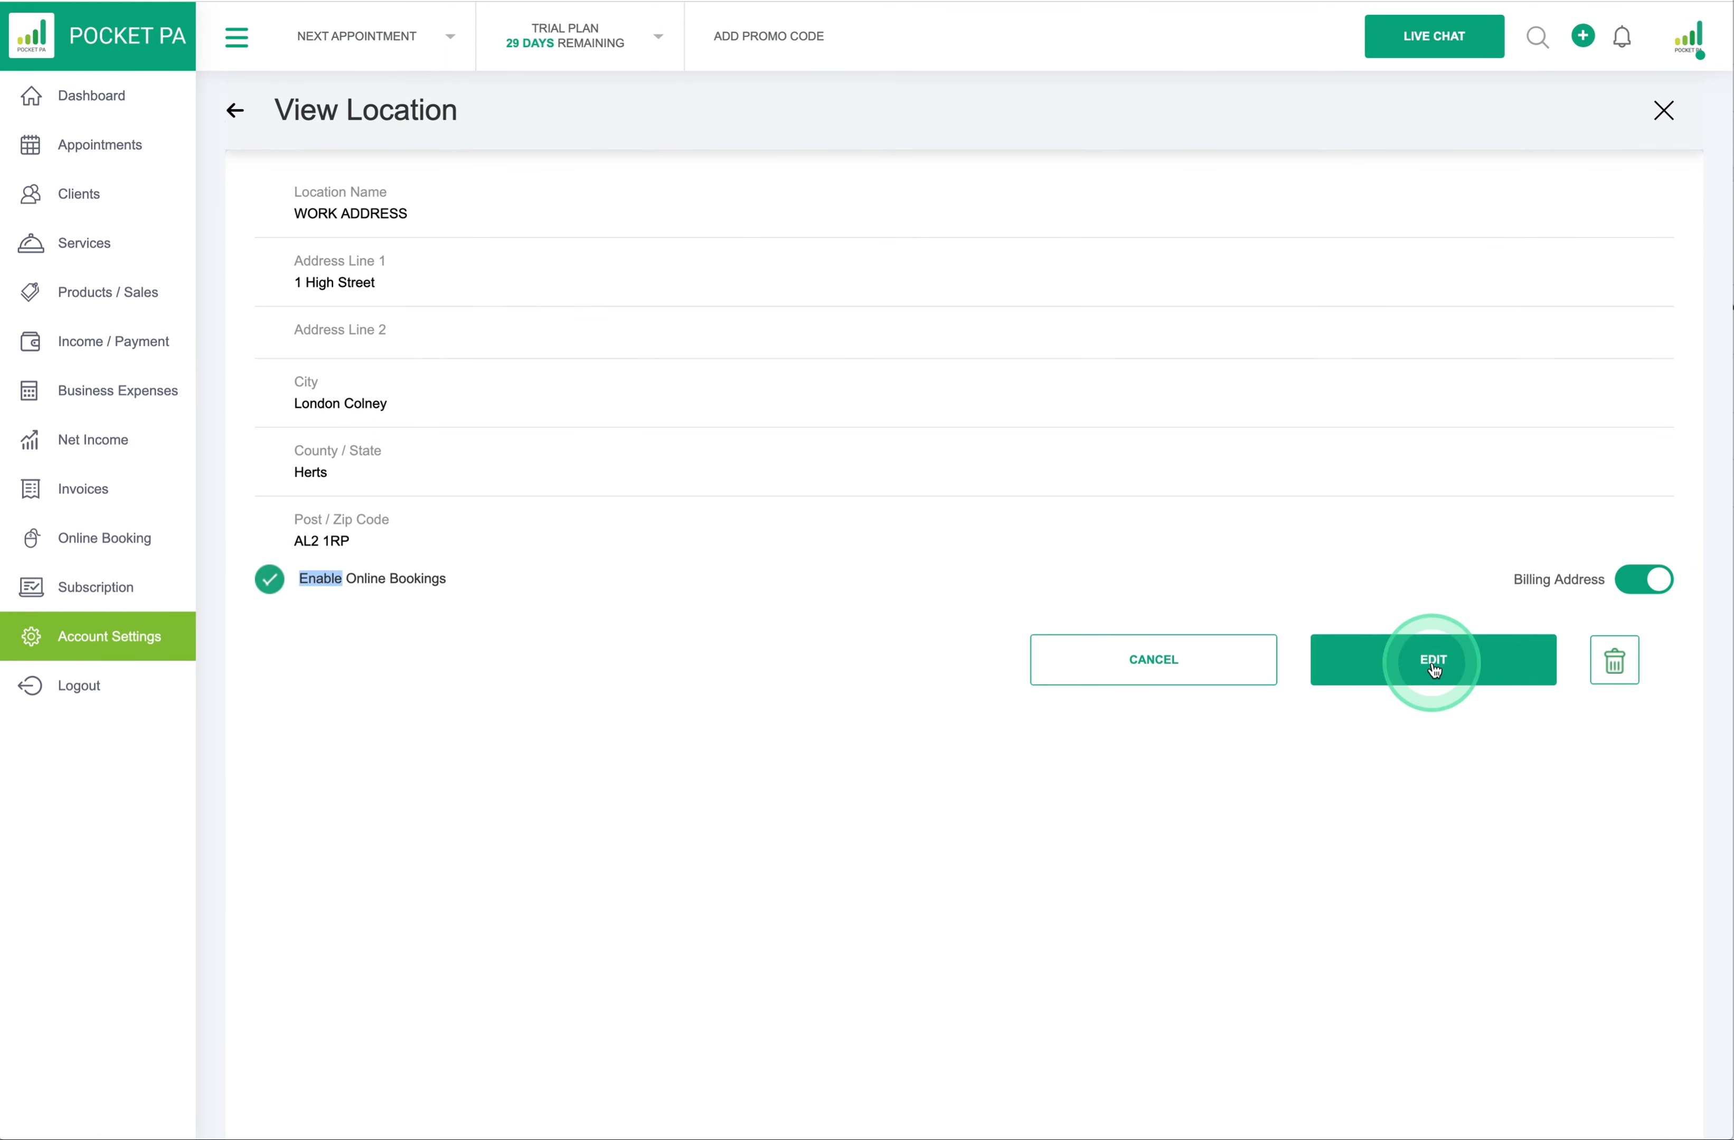
- Leave the locations list without adding one and return to the Business Profile page
left_click(236, 113)
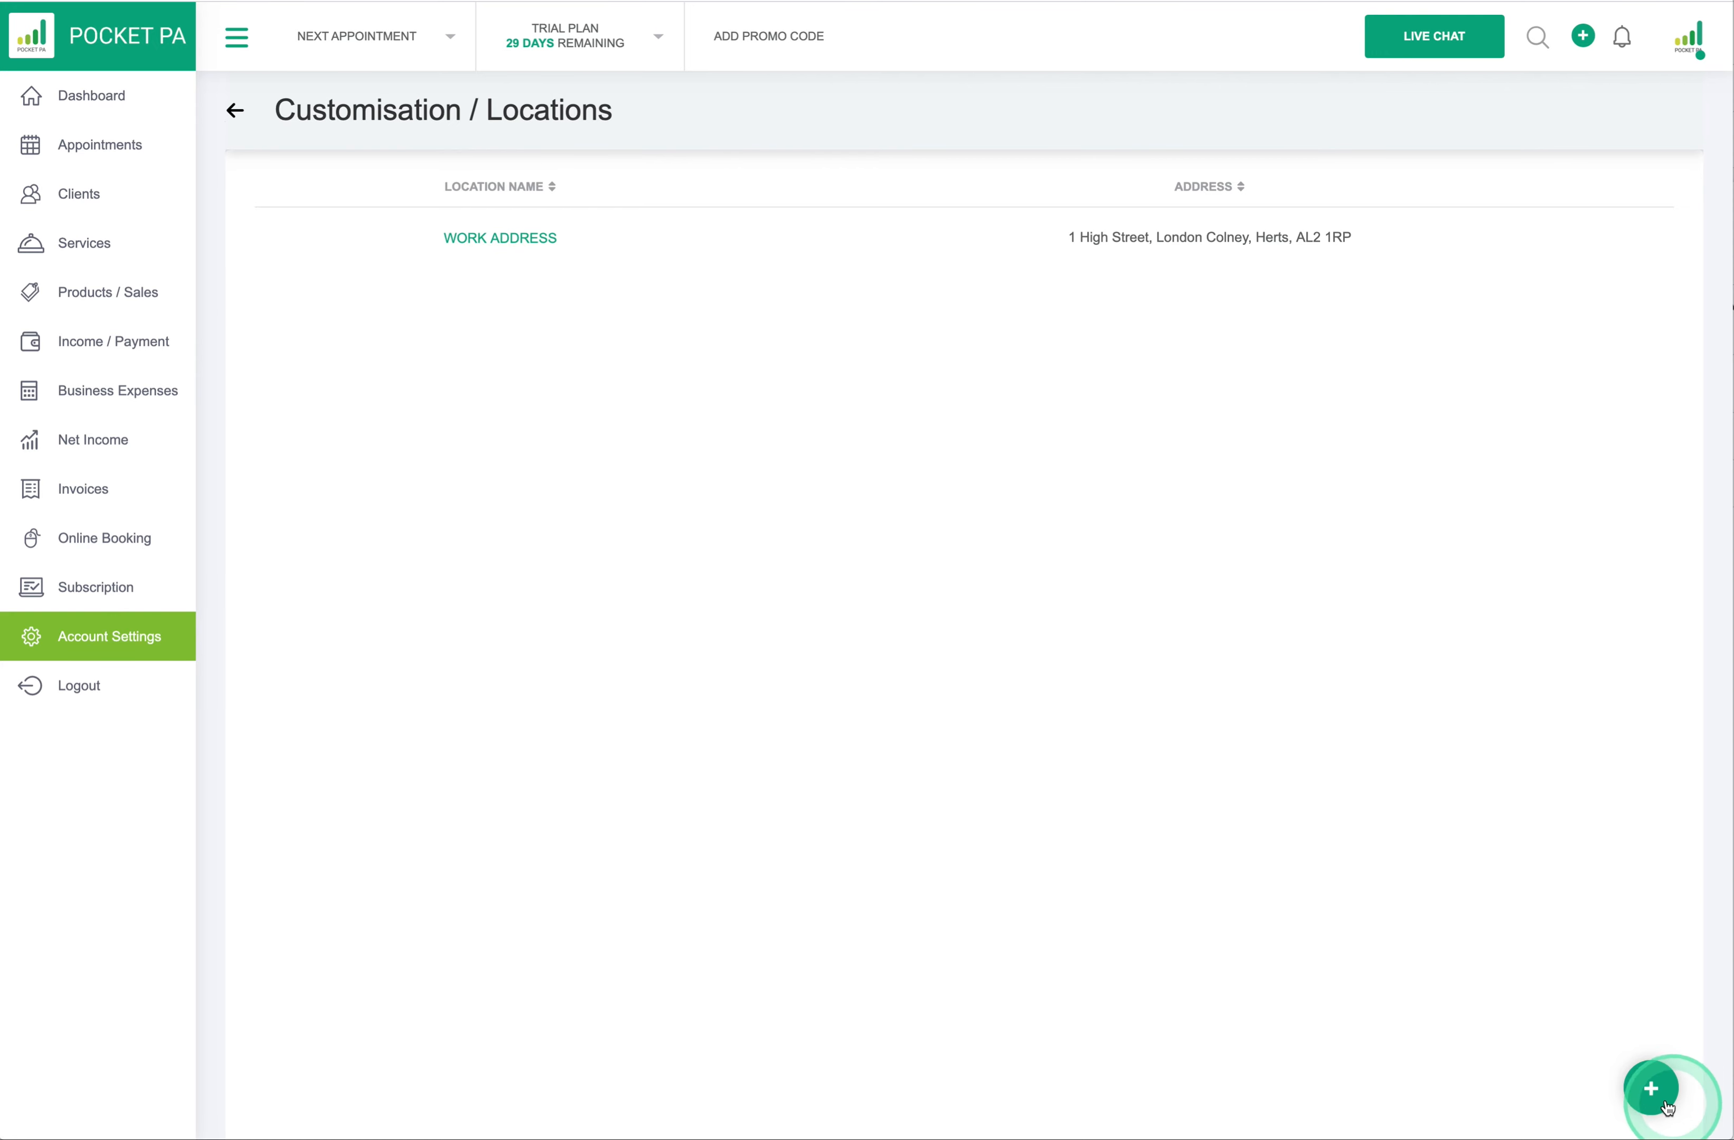
left_click(1650, 1090)
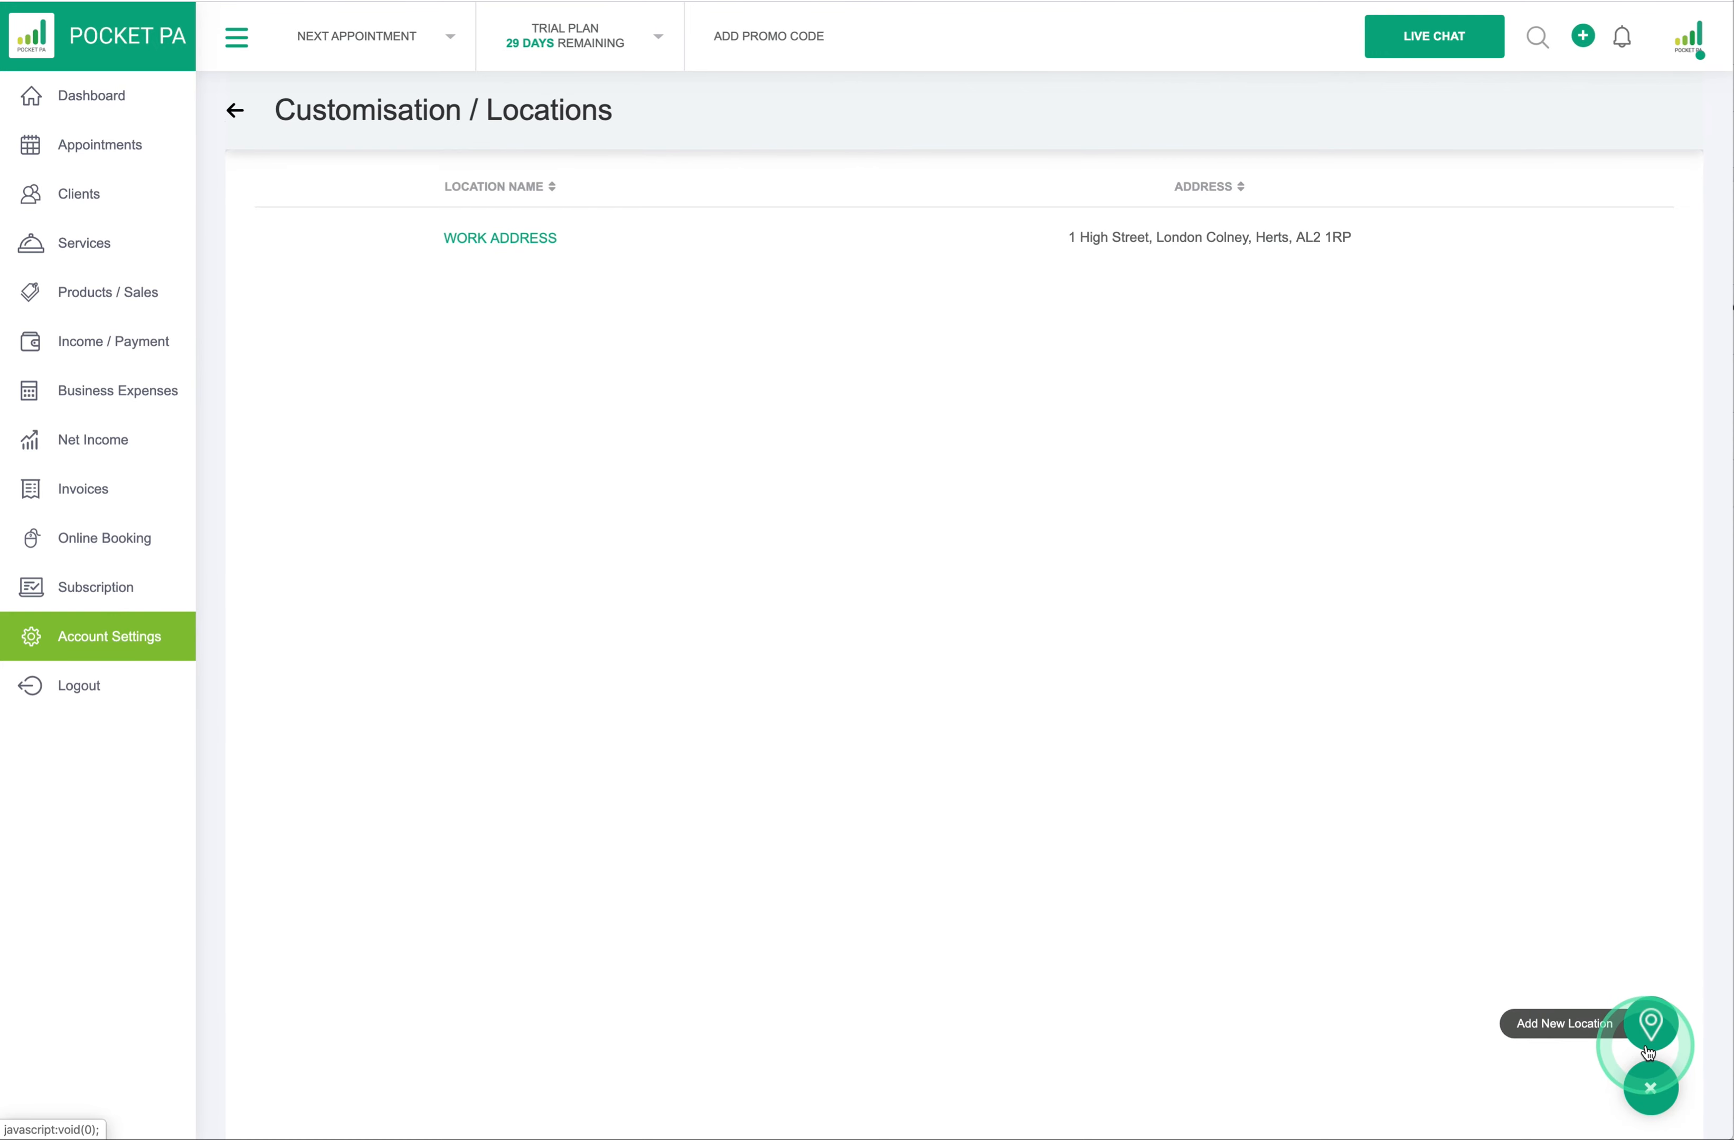
left_click(1651, 1090)
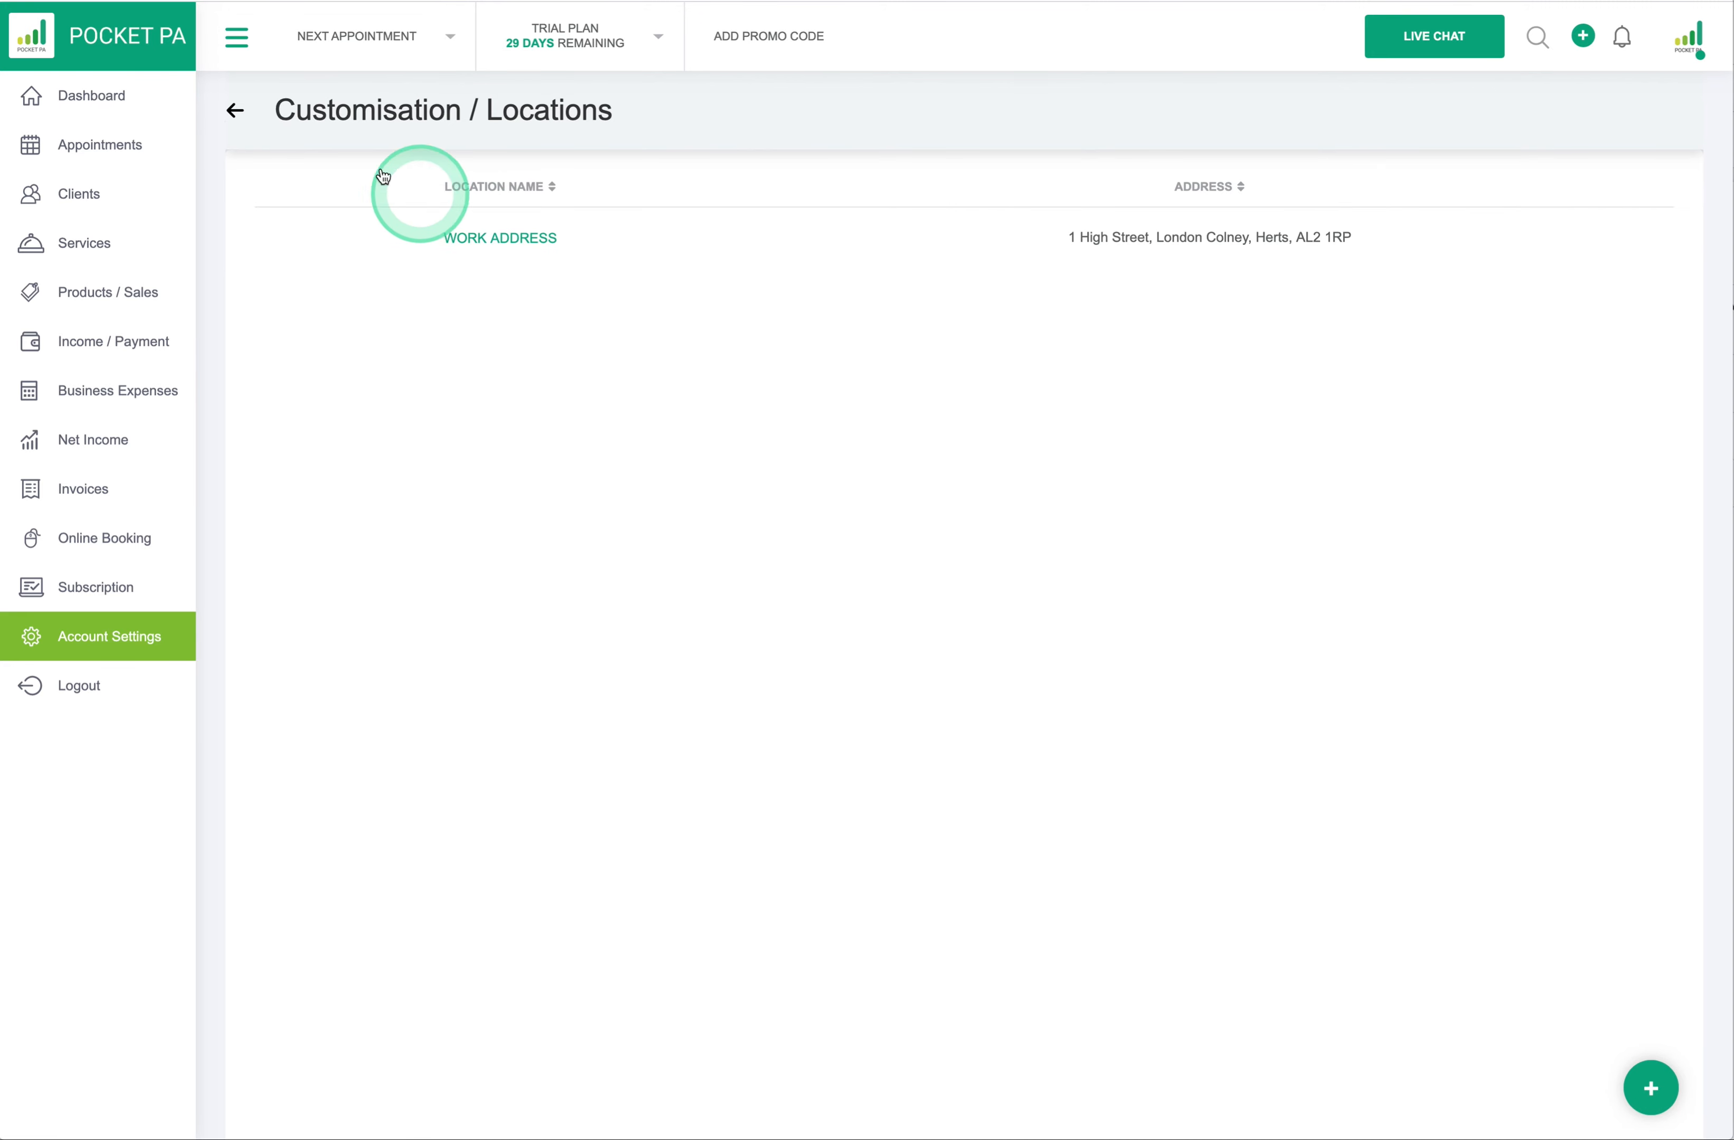
left_click(237, 112)
left_click(416, 274)
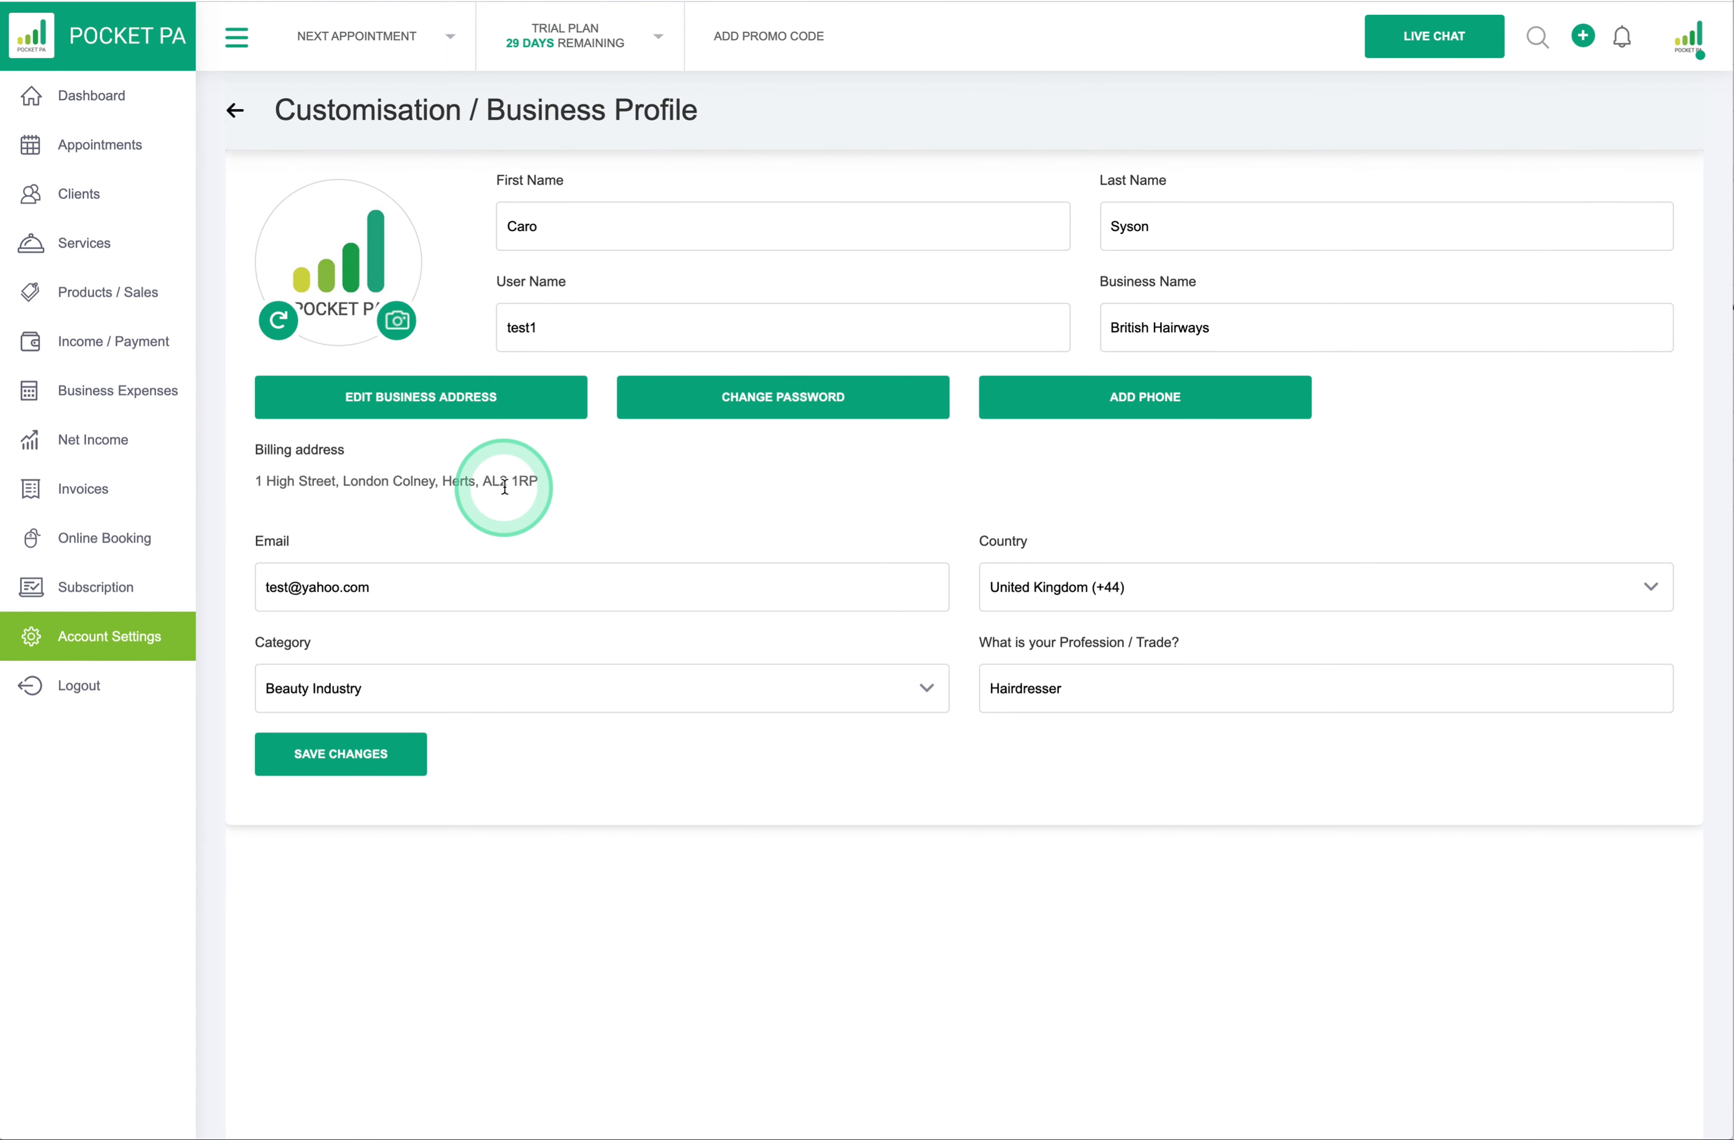
- Add and save a Phone 1 number on the profile, then add a Phone 2 field
left_click(1130, 400)
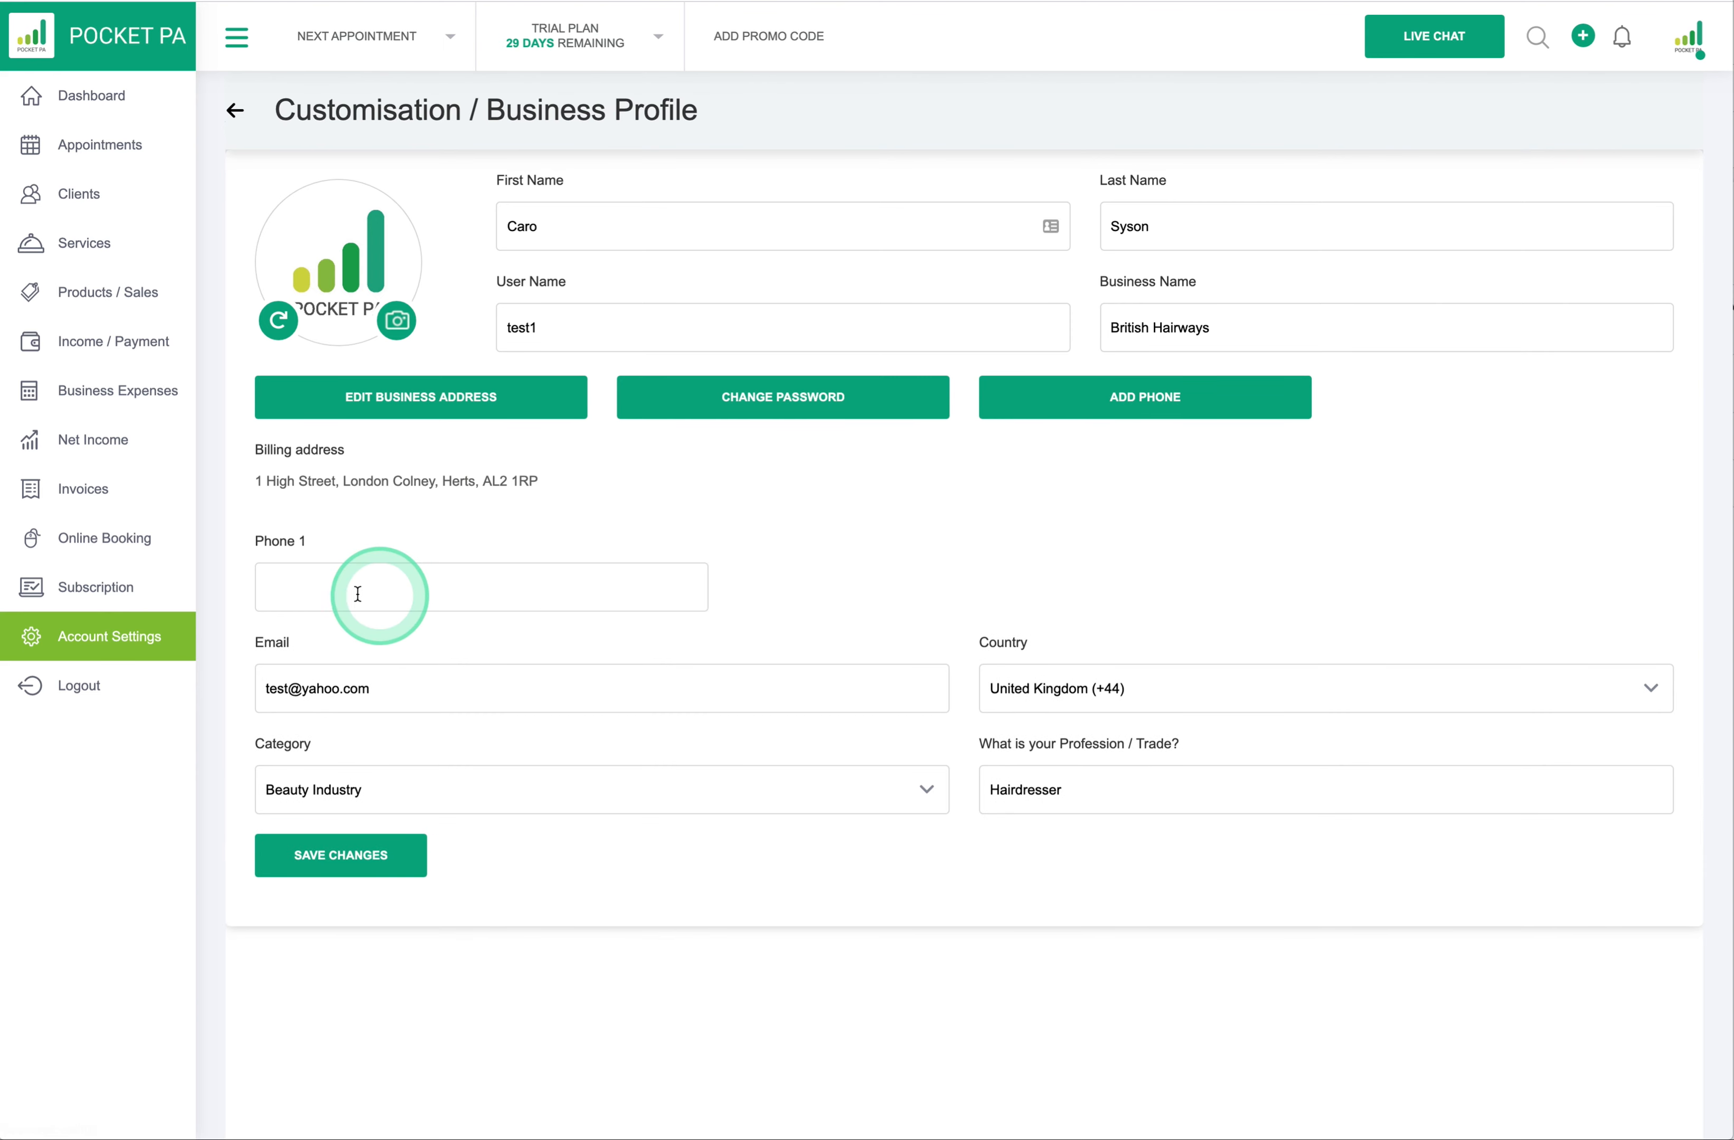
left_click(318, 585)
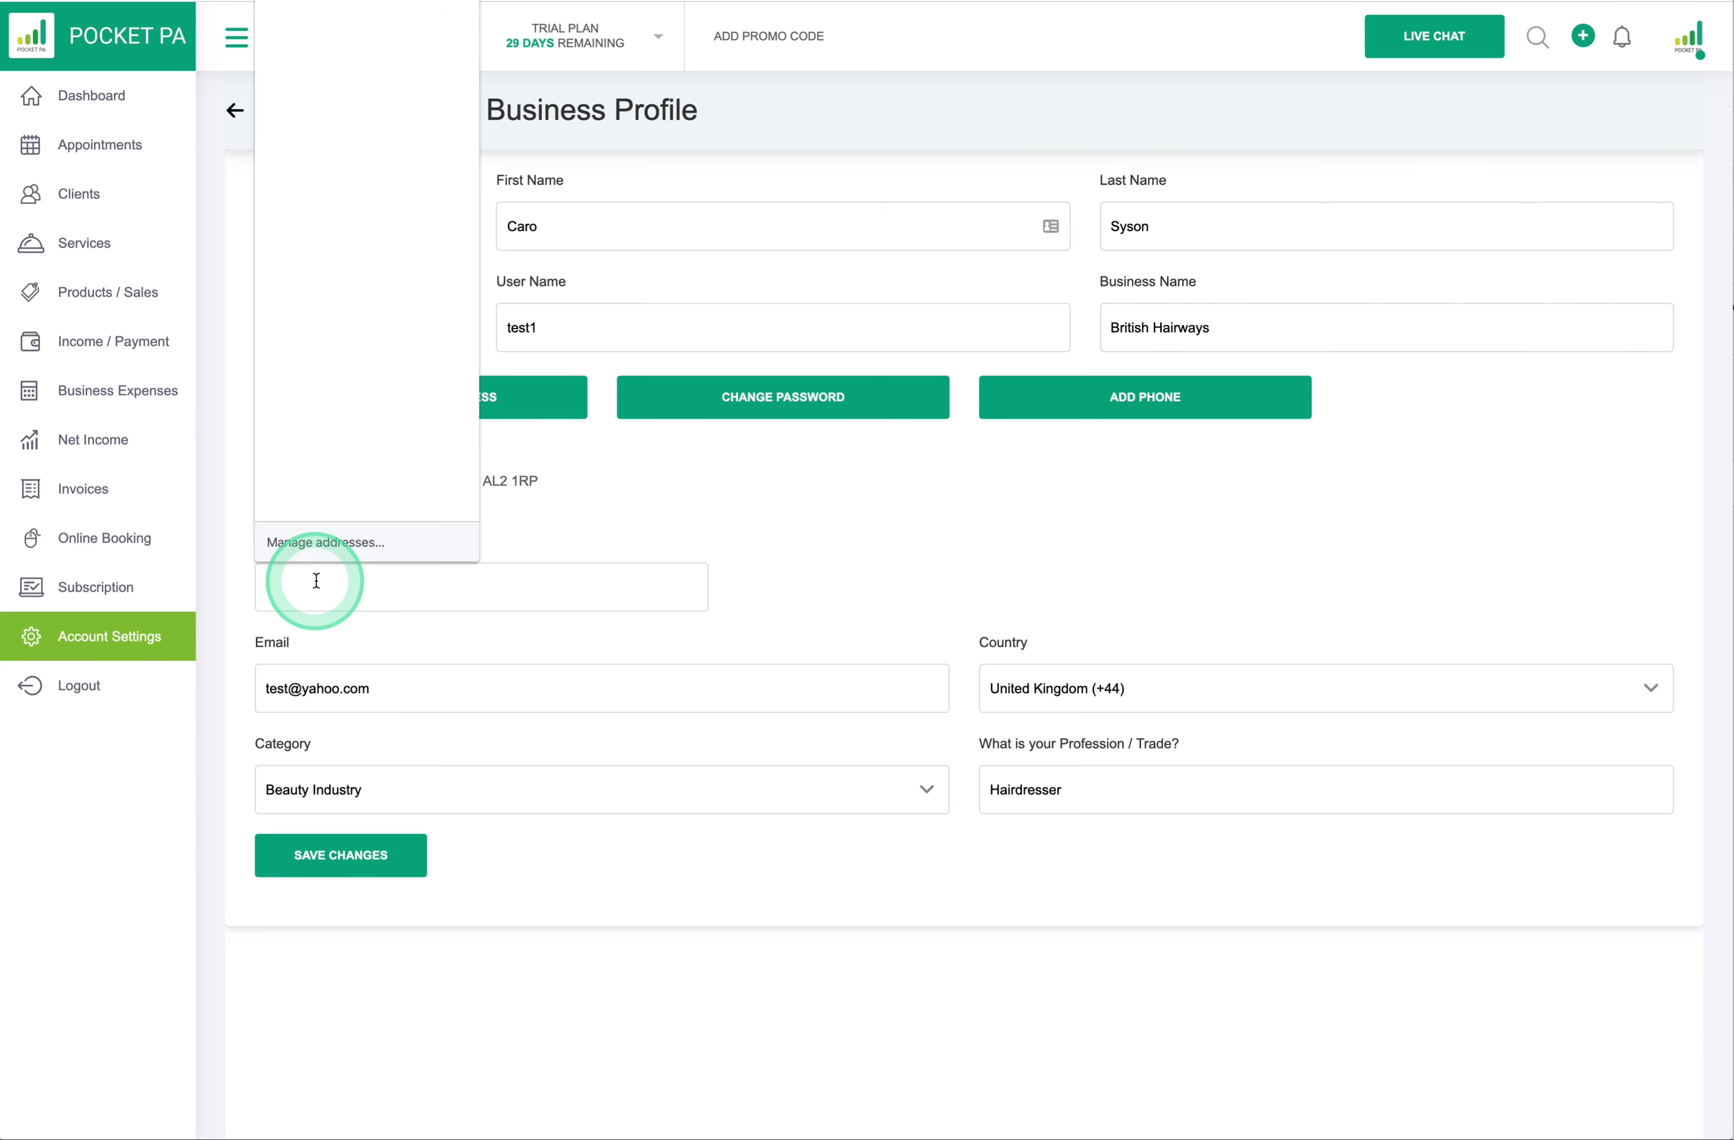
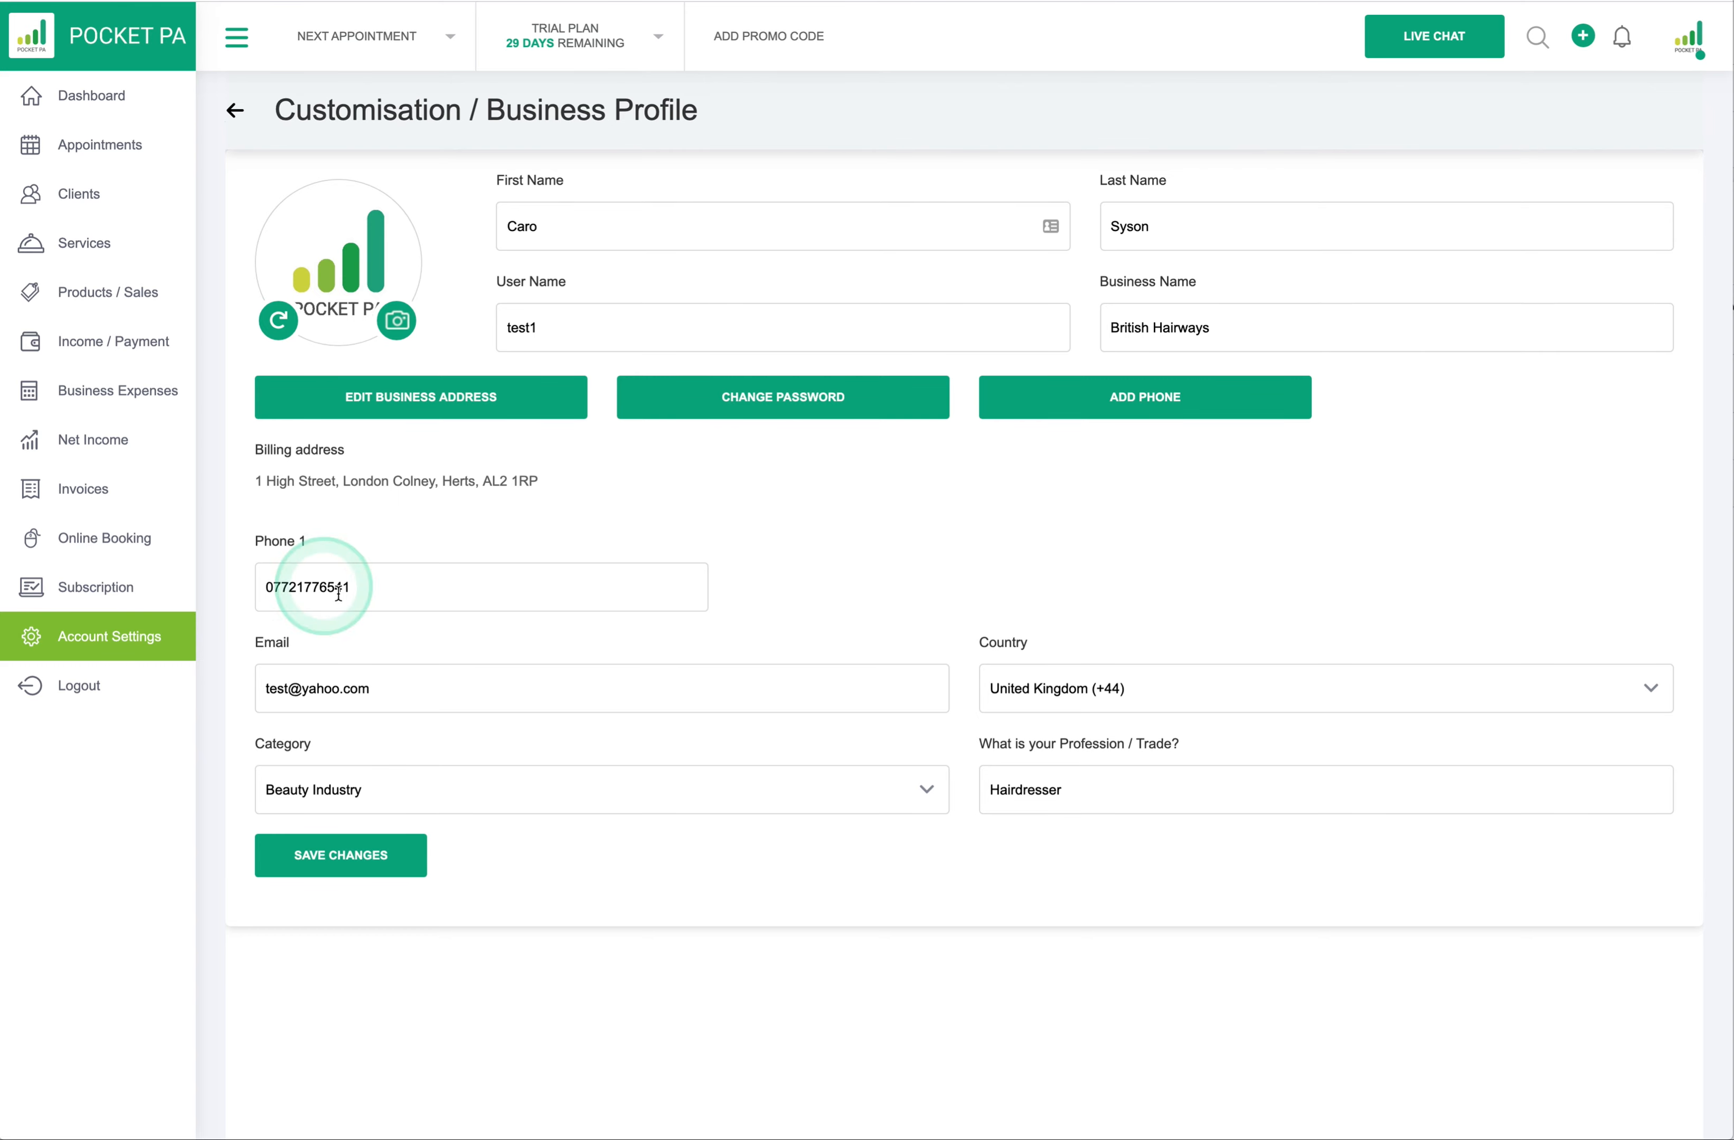
left_click(348, 858)
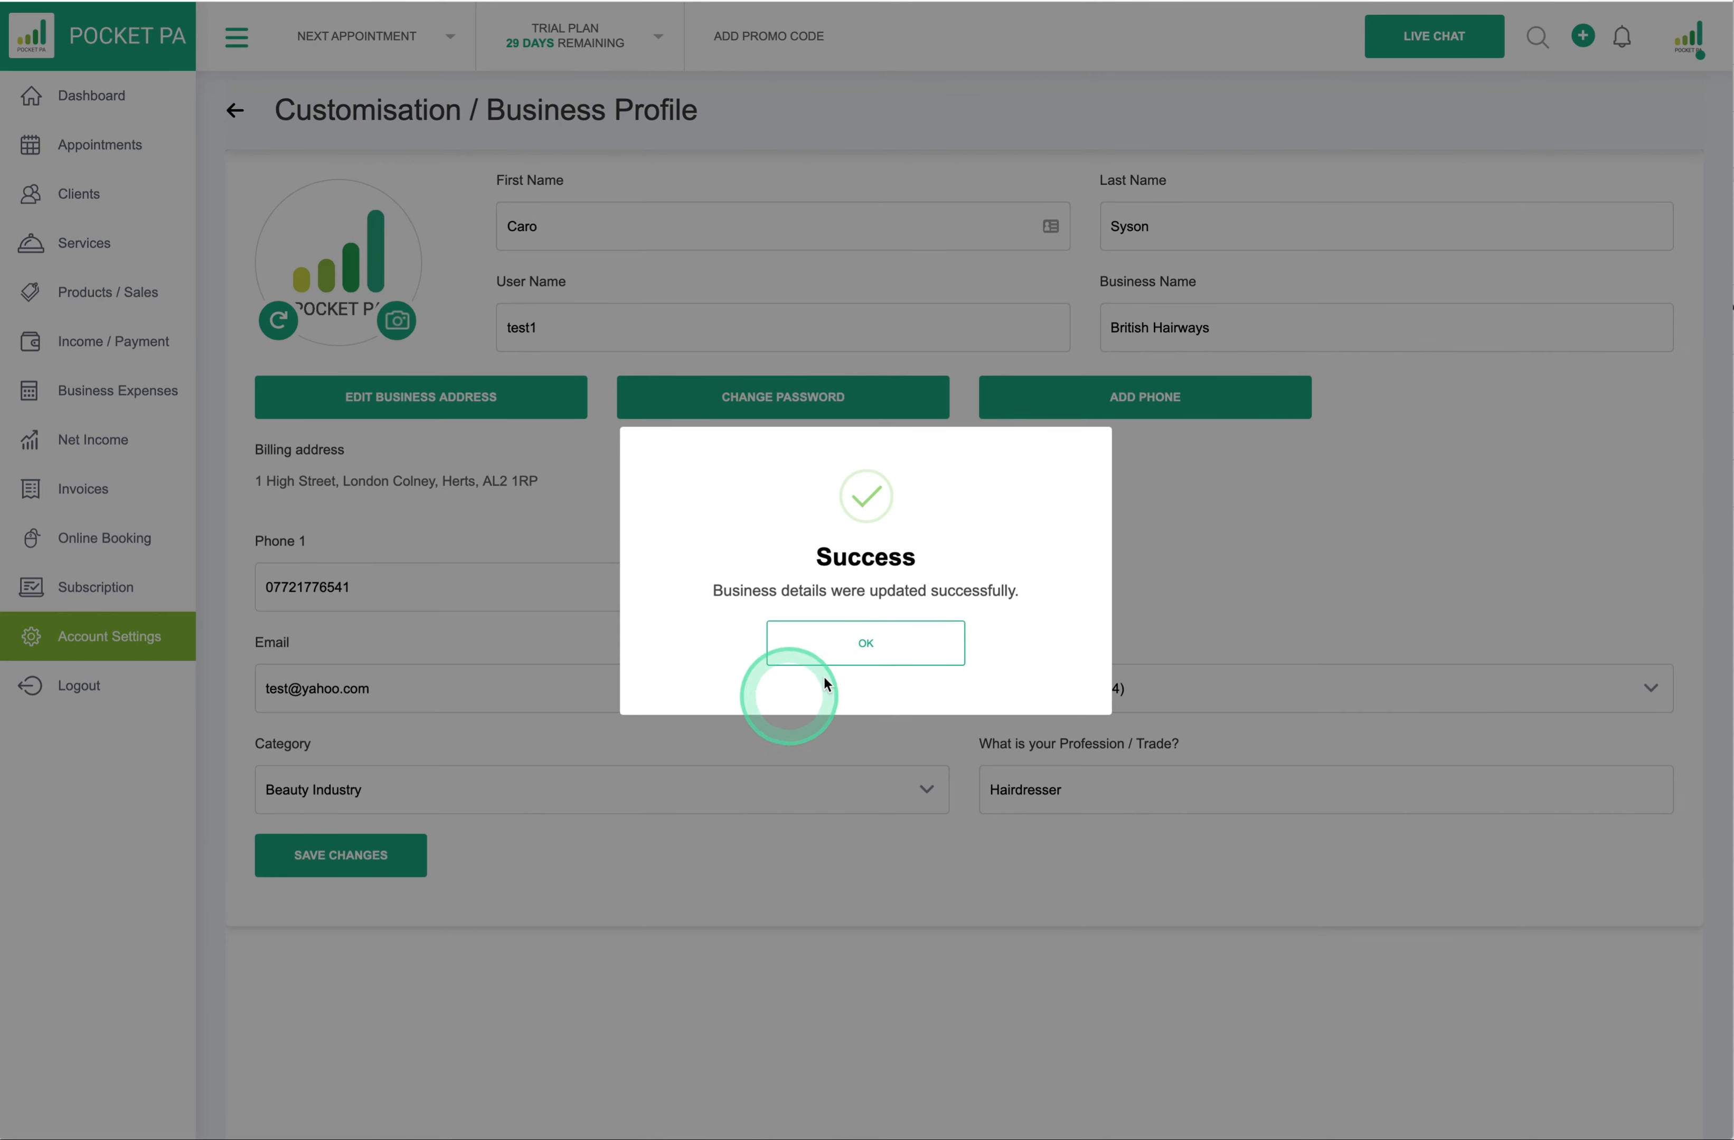
left_click(866, 642)
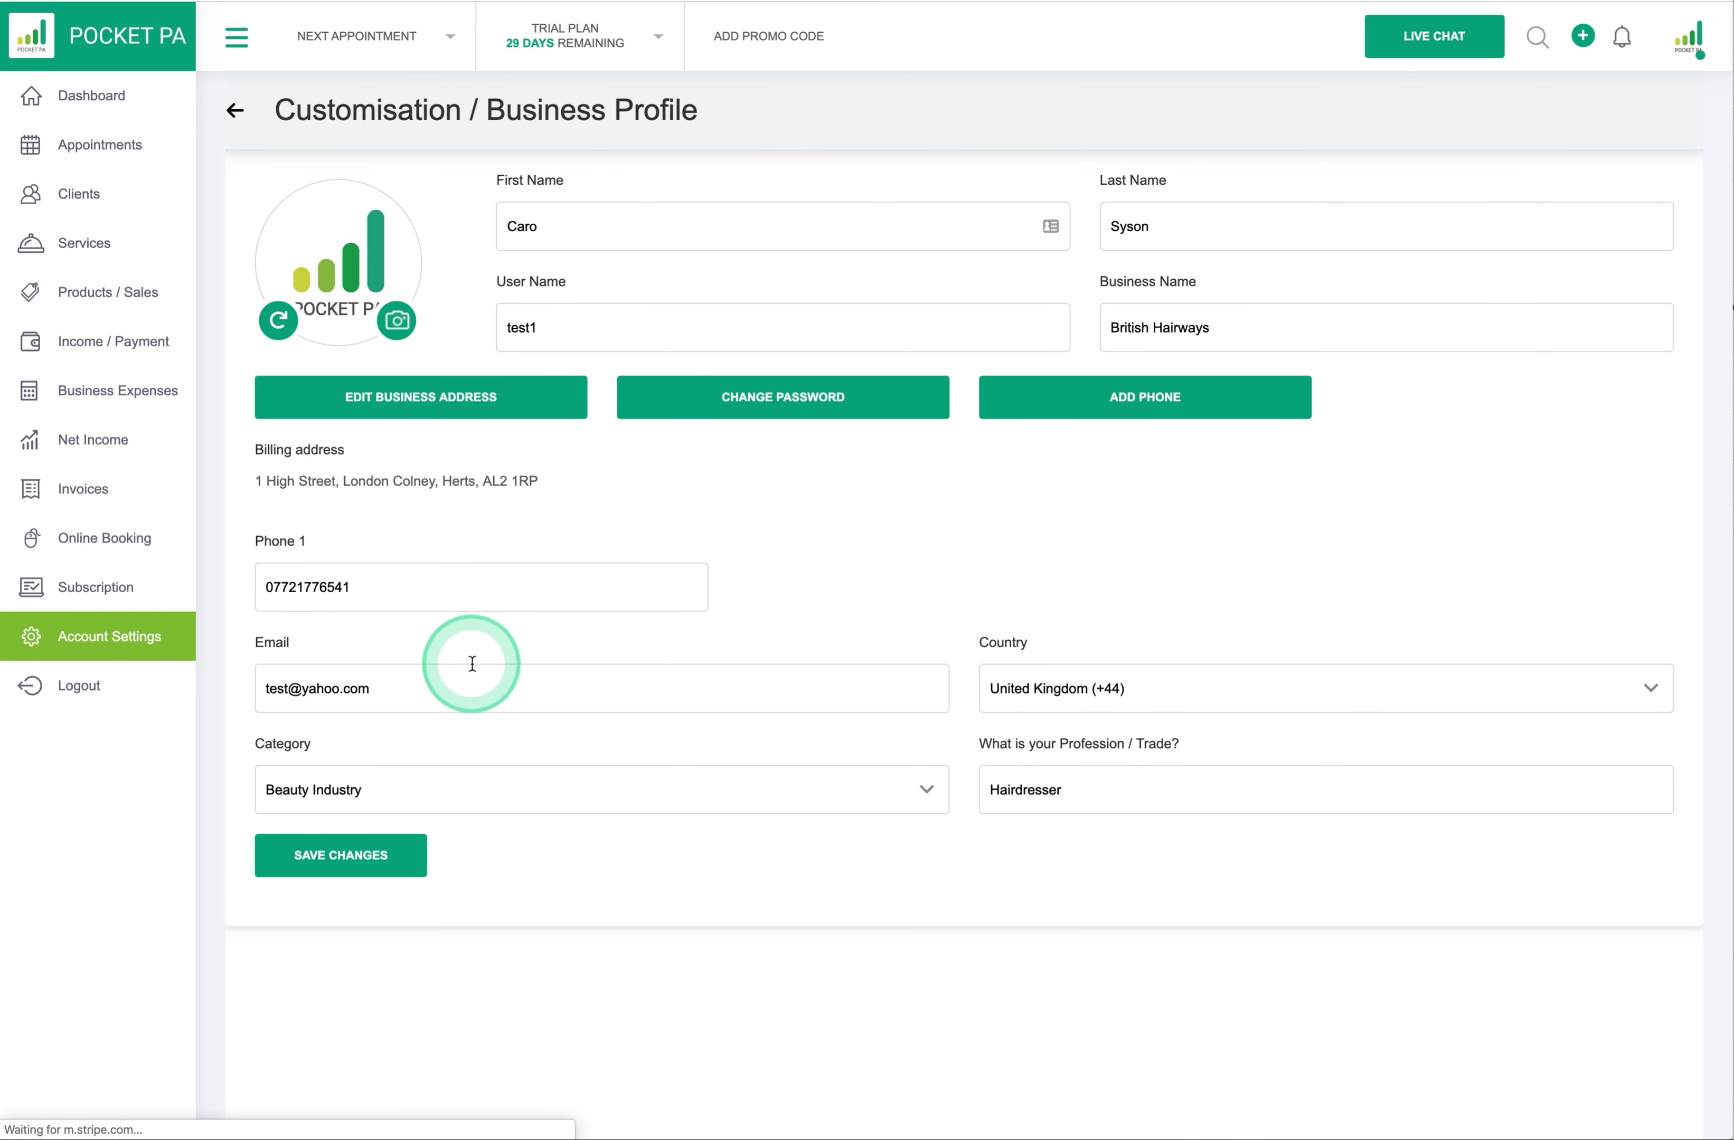
left_click(1138, 407)
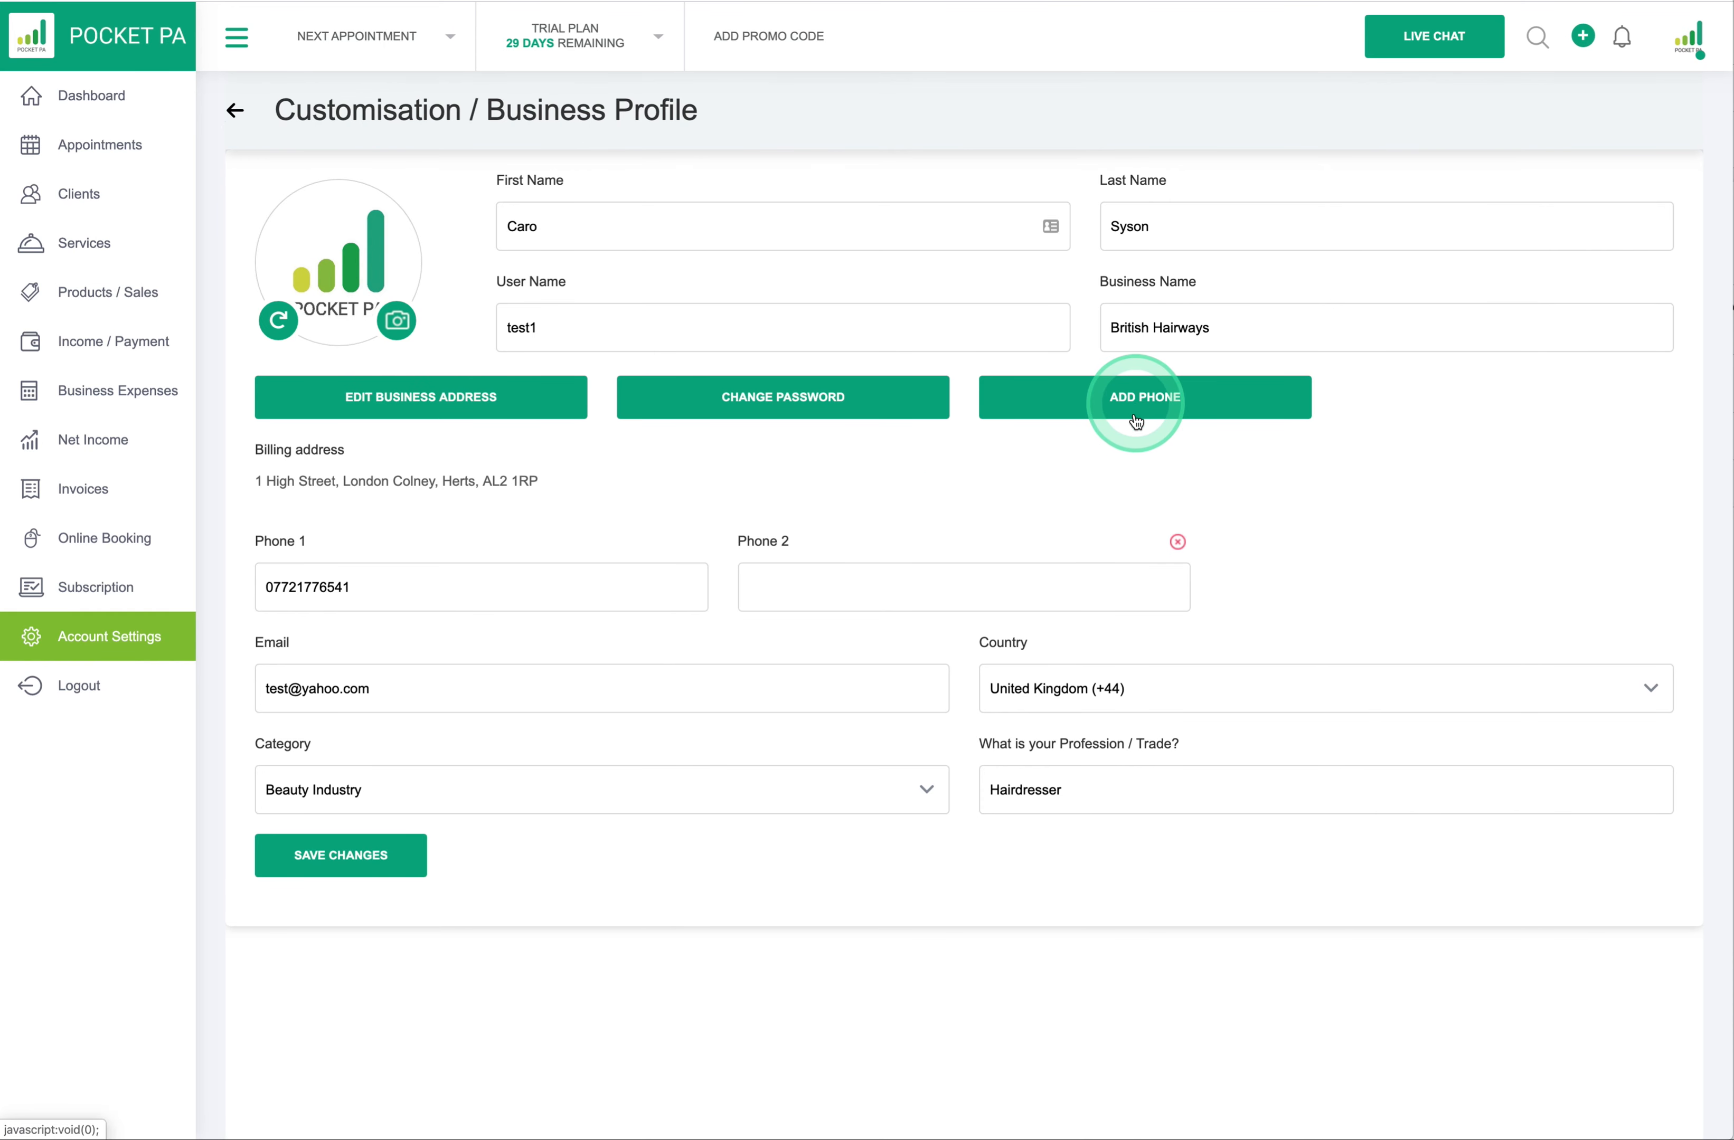
left_click(1177, 542)
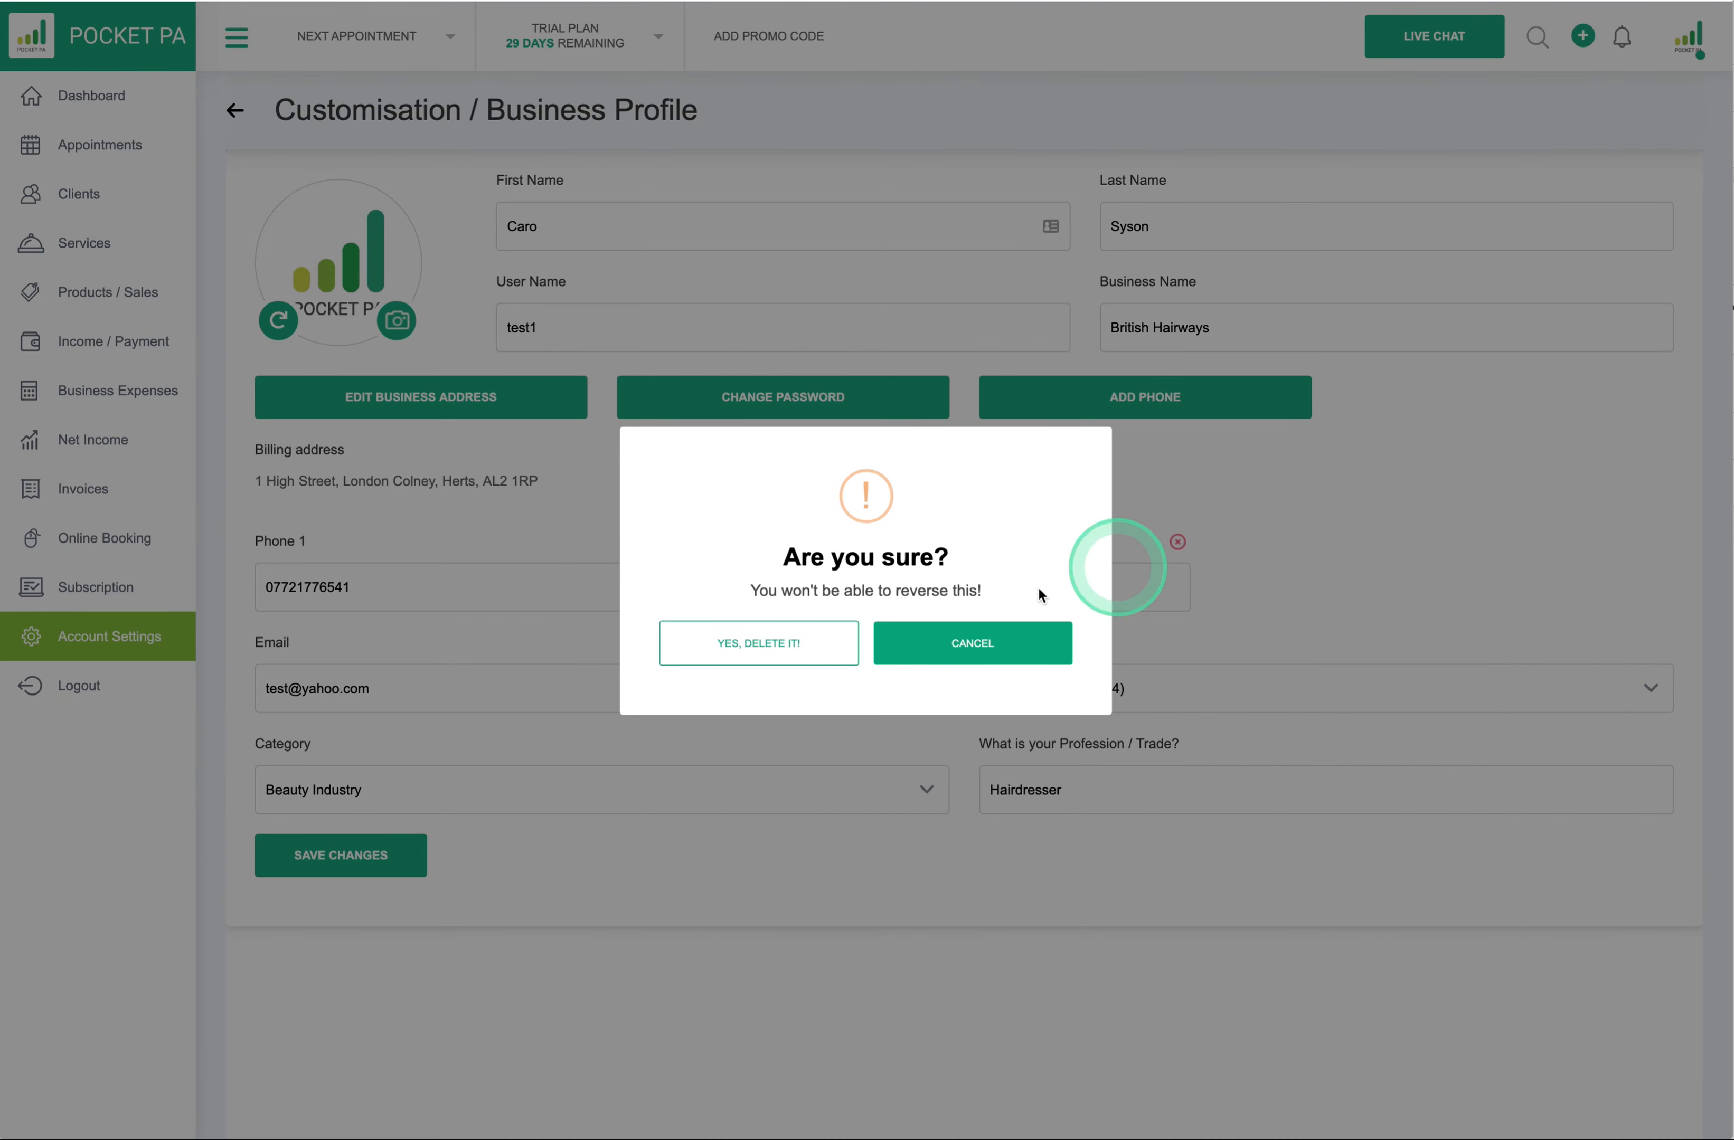
left_click(794, 642)
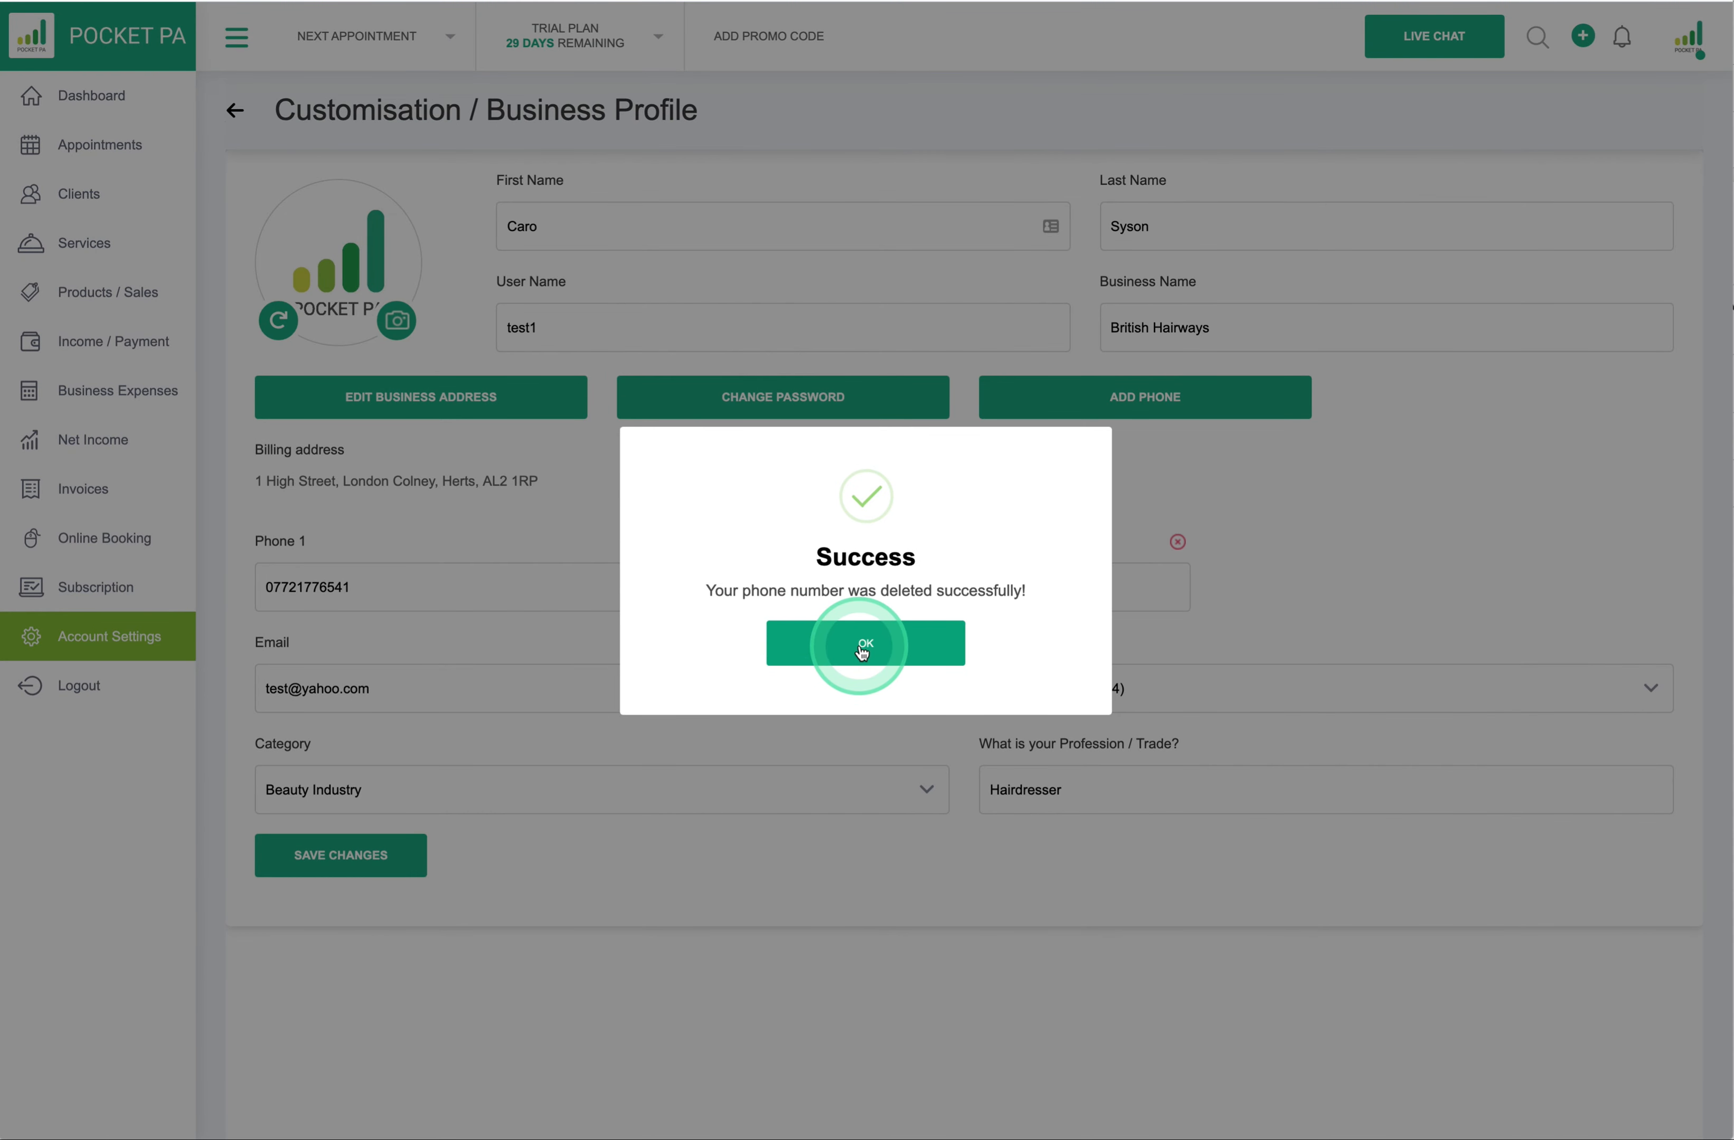
left_click(861, 650)
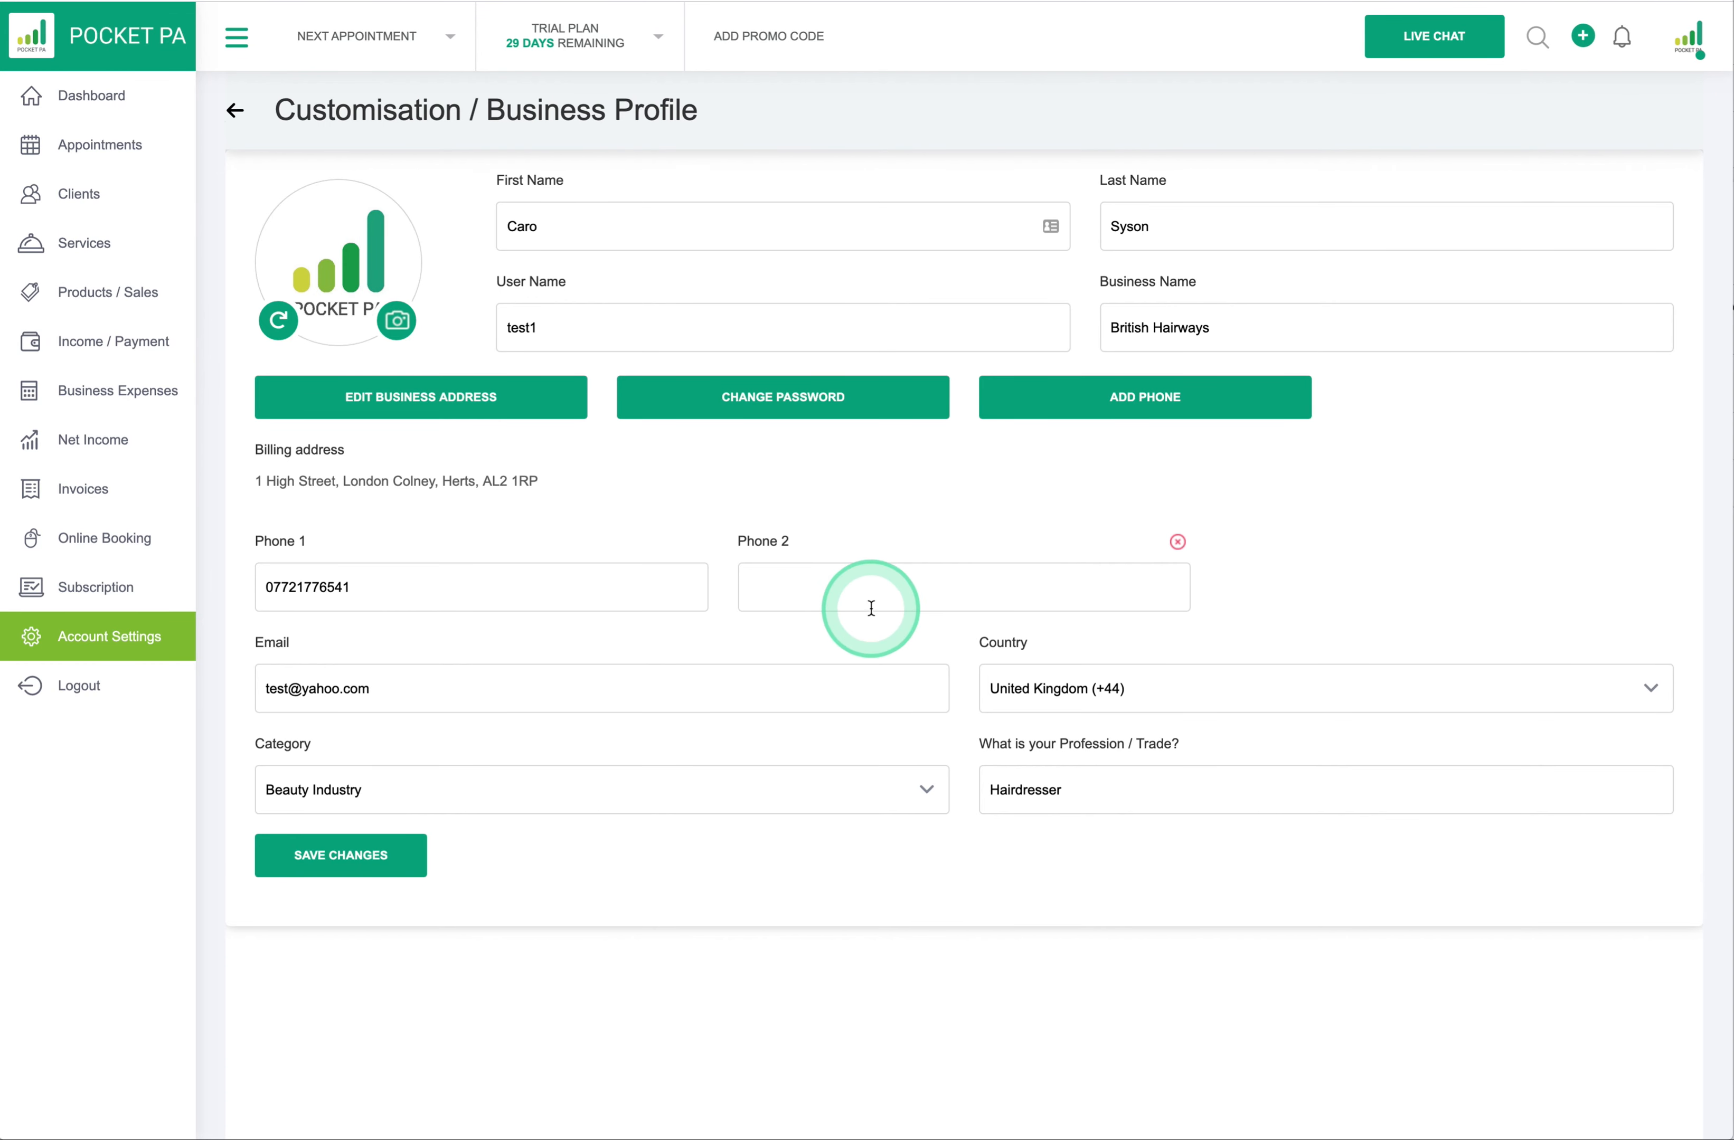
left_click(1177, 542)
left_click(780, 649)
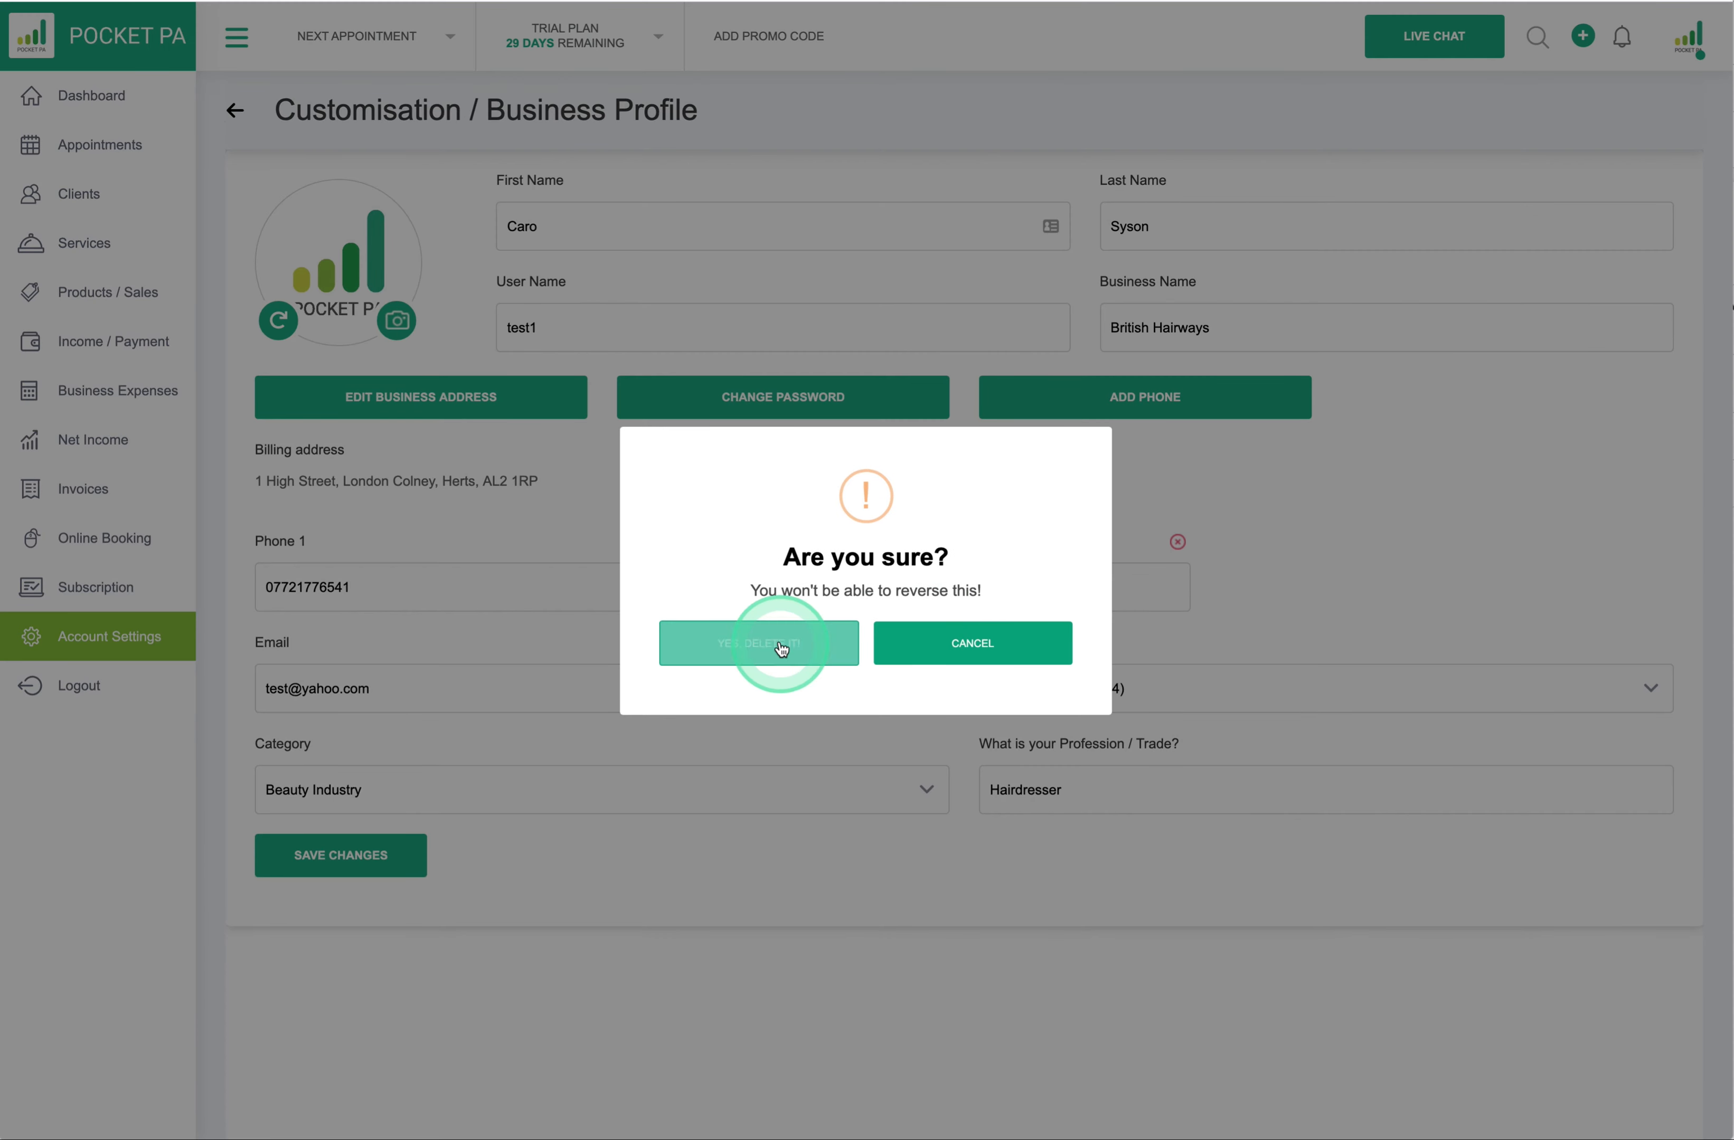
left_click(829, 654)
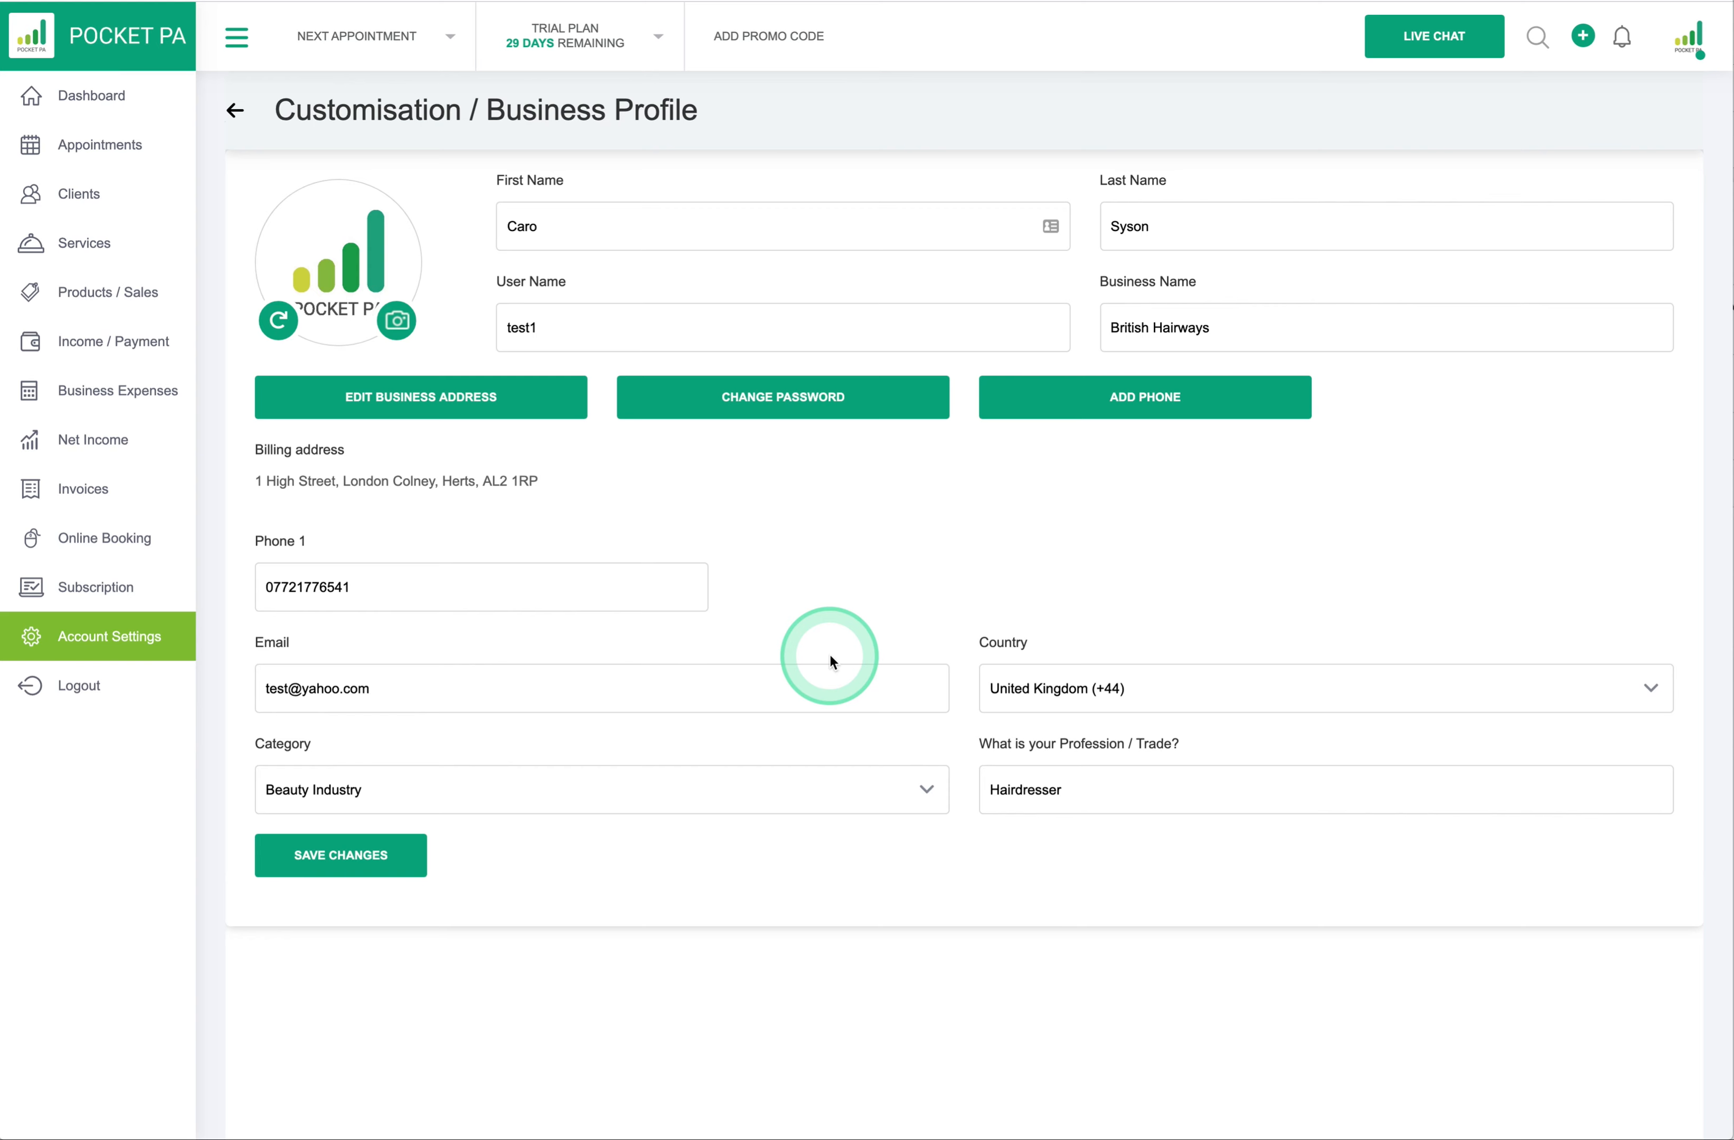
left_click(784, 400)
left_click(285, 585)
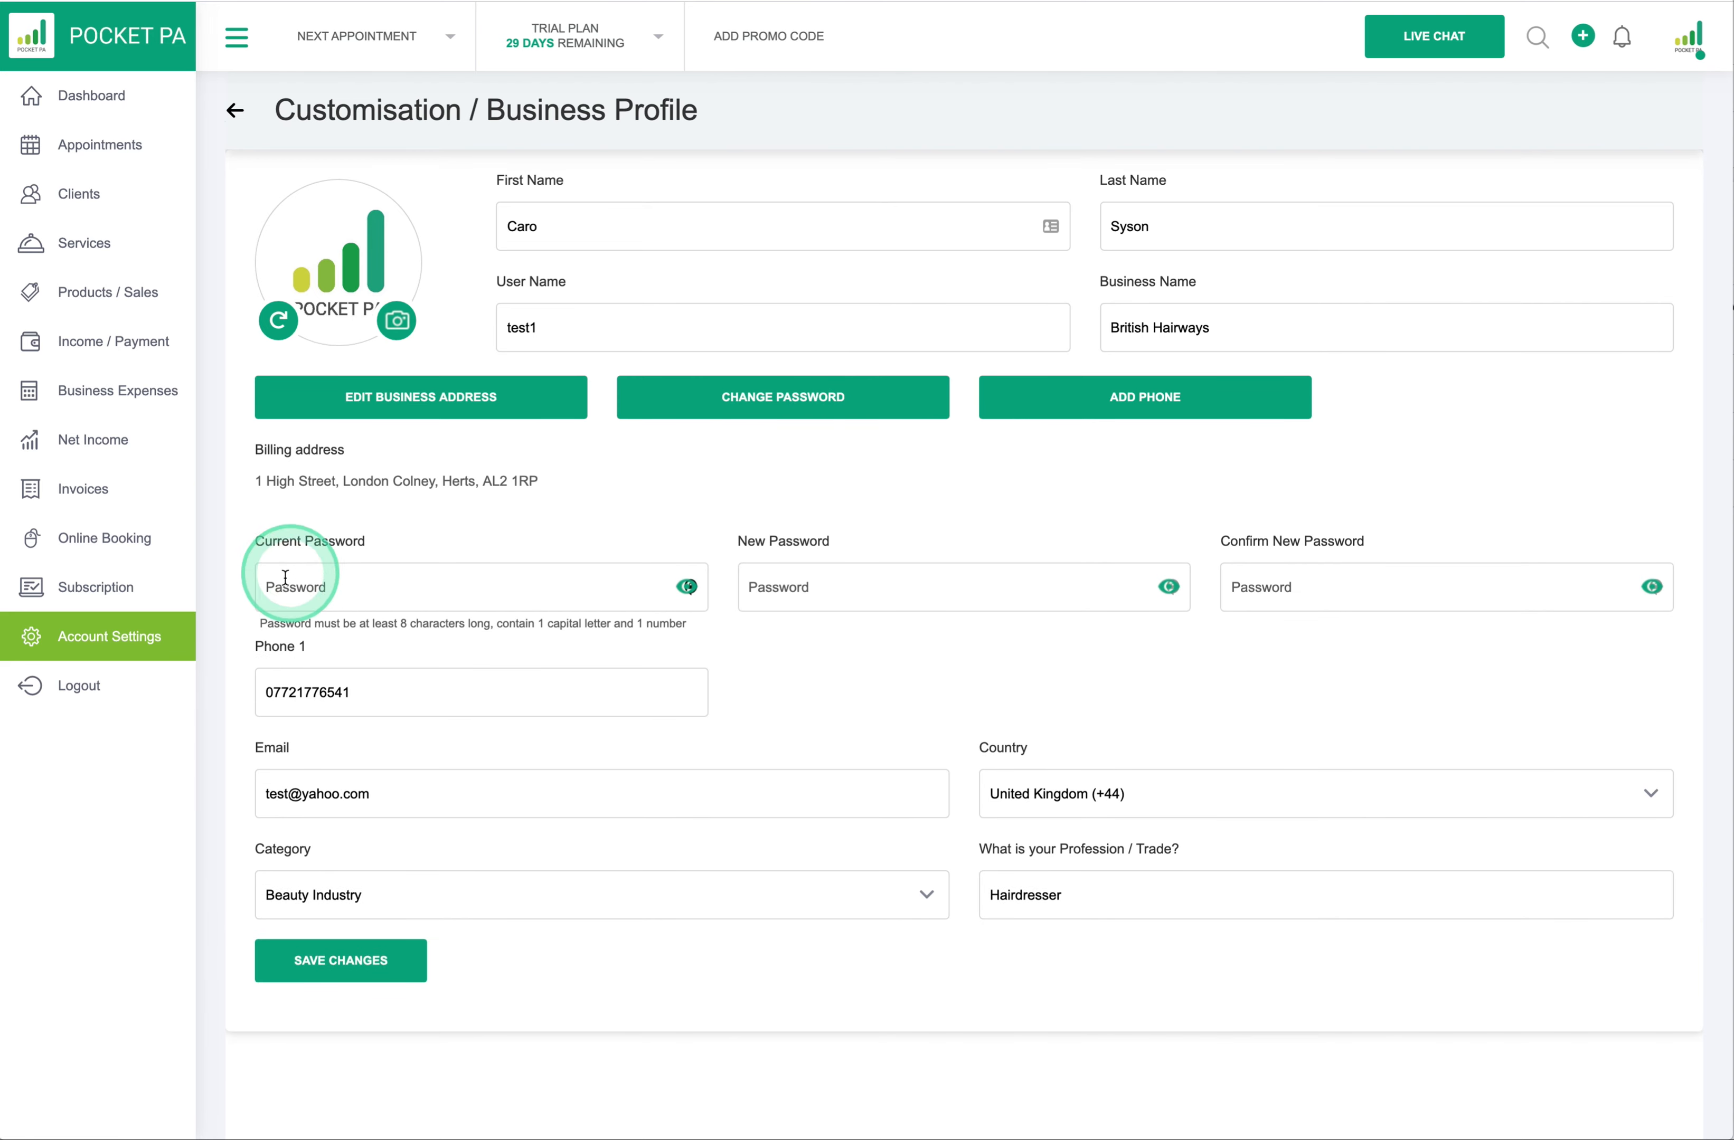
left_click(378, 598)
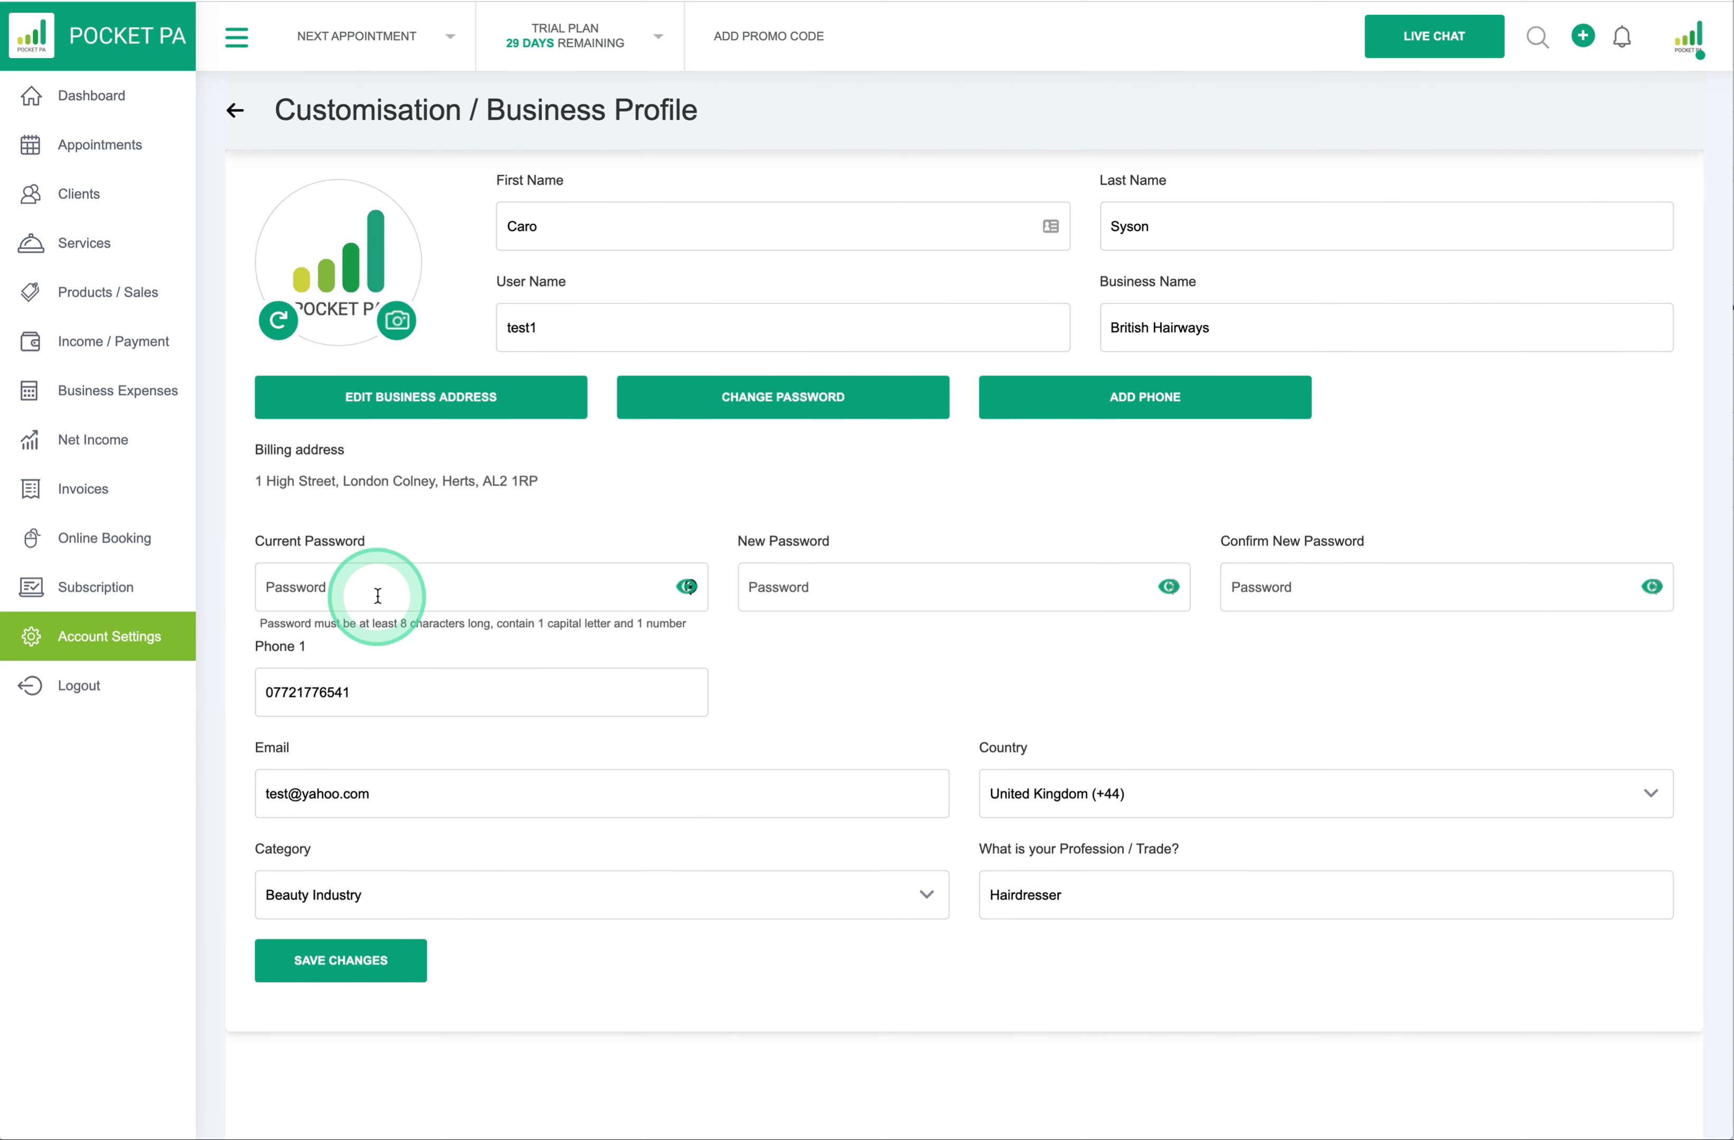
left_click(774, 600)
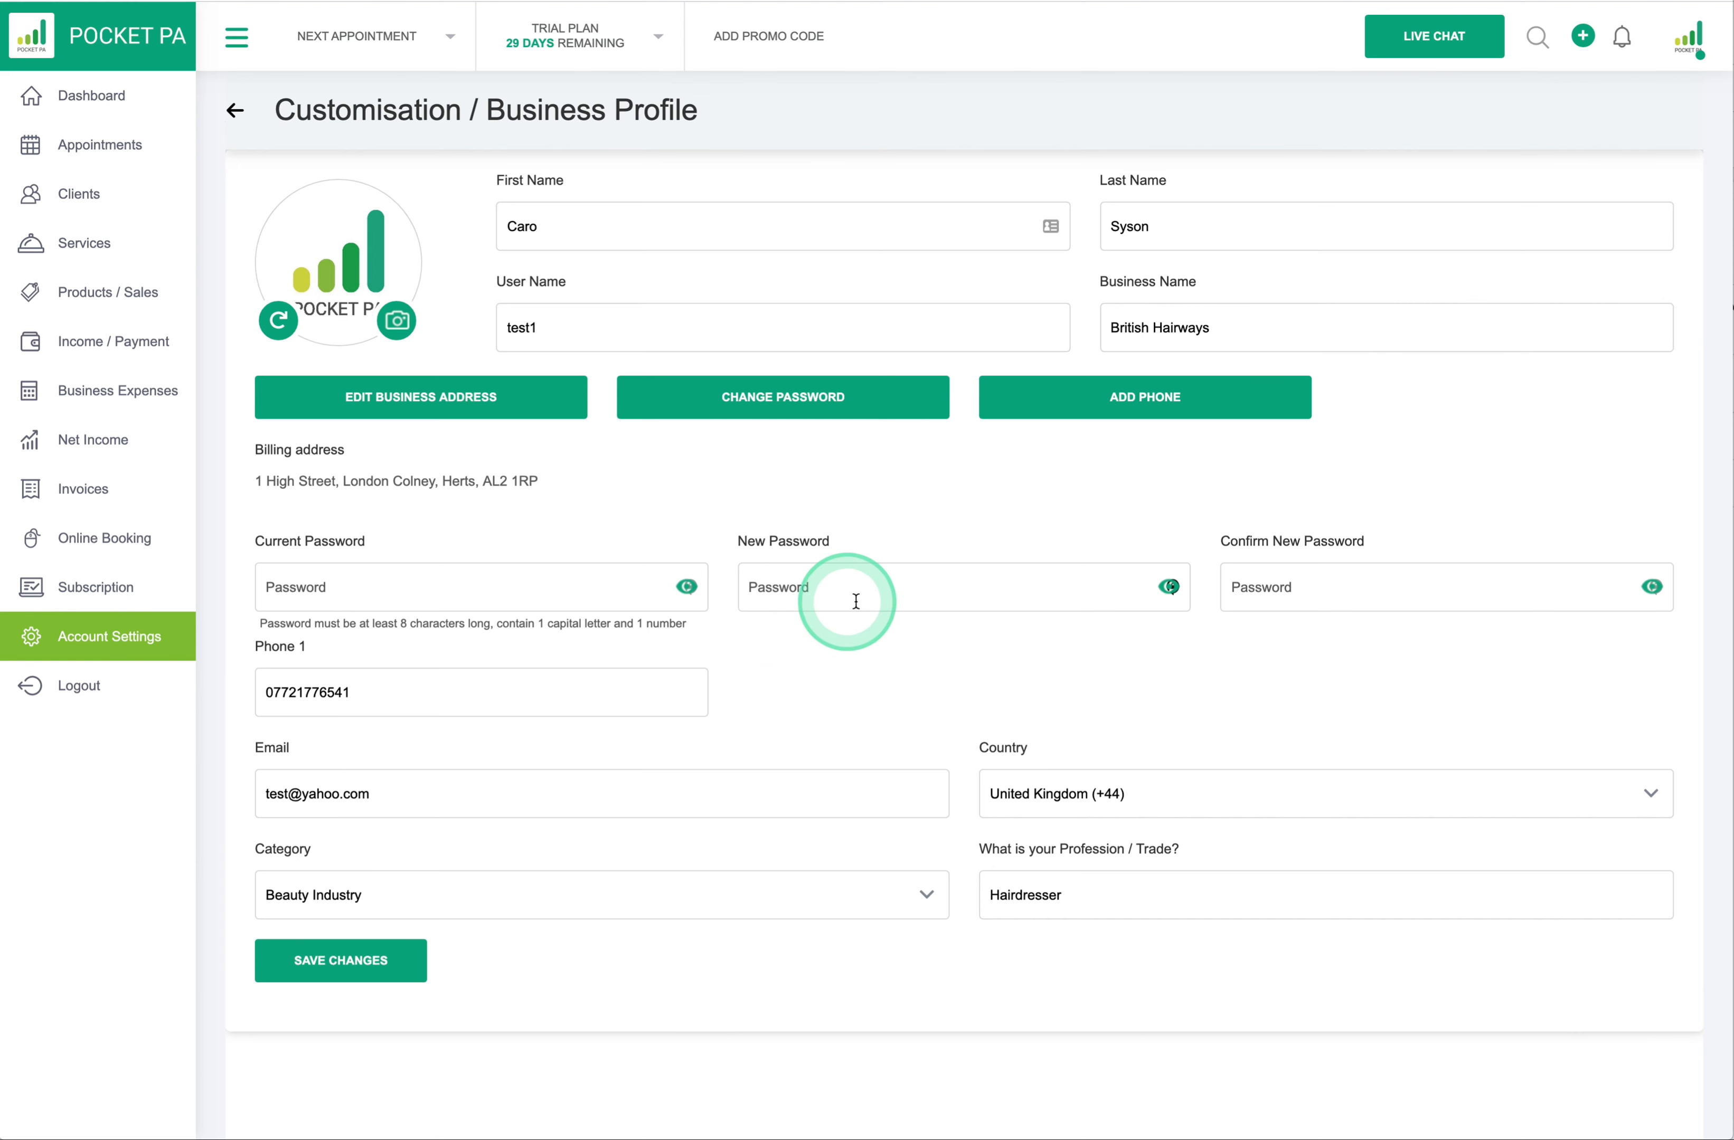
left_click(1247, 599)
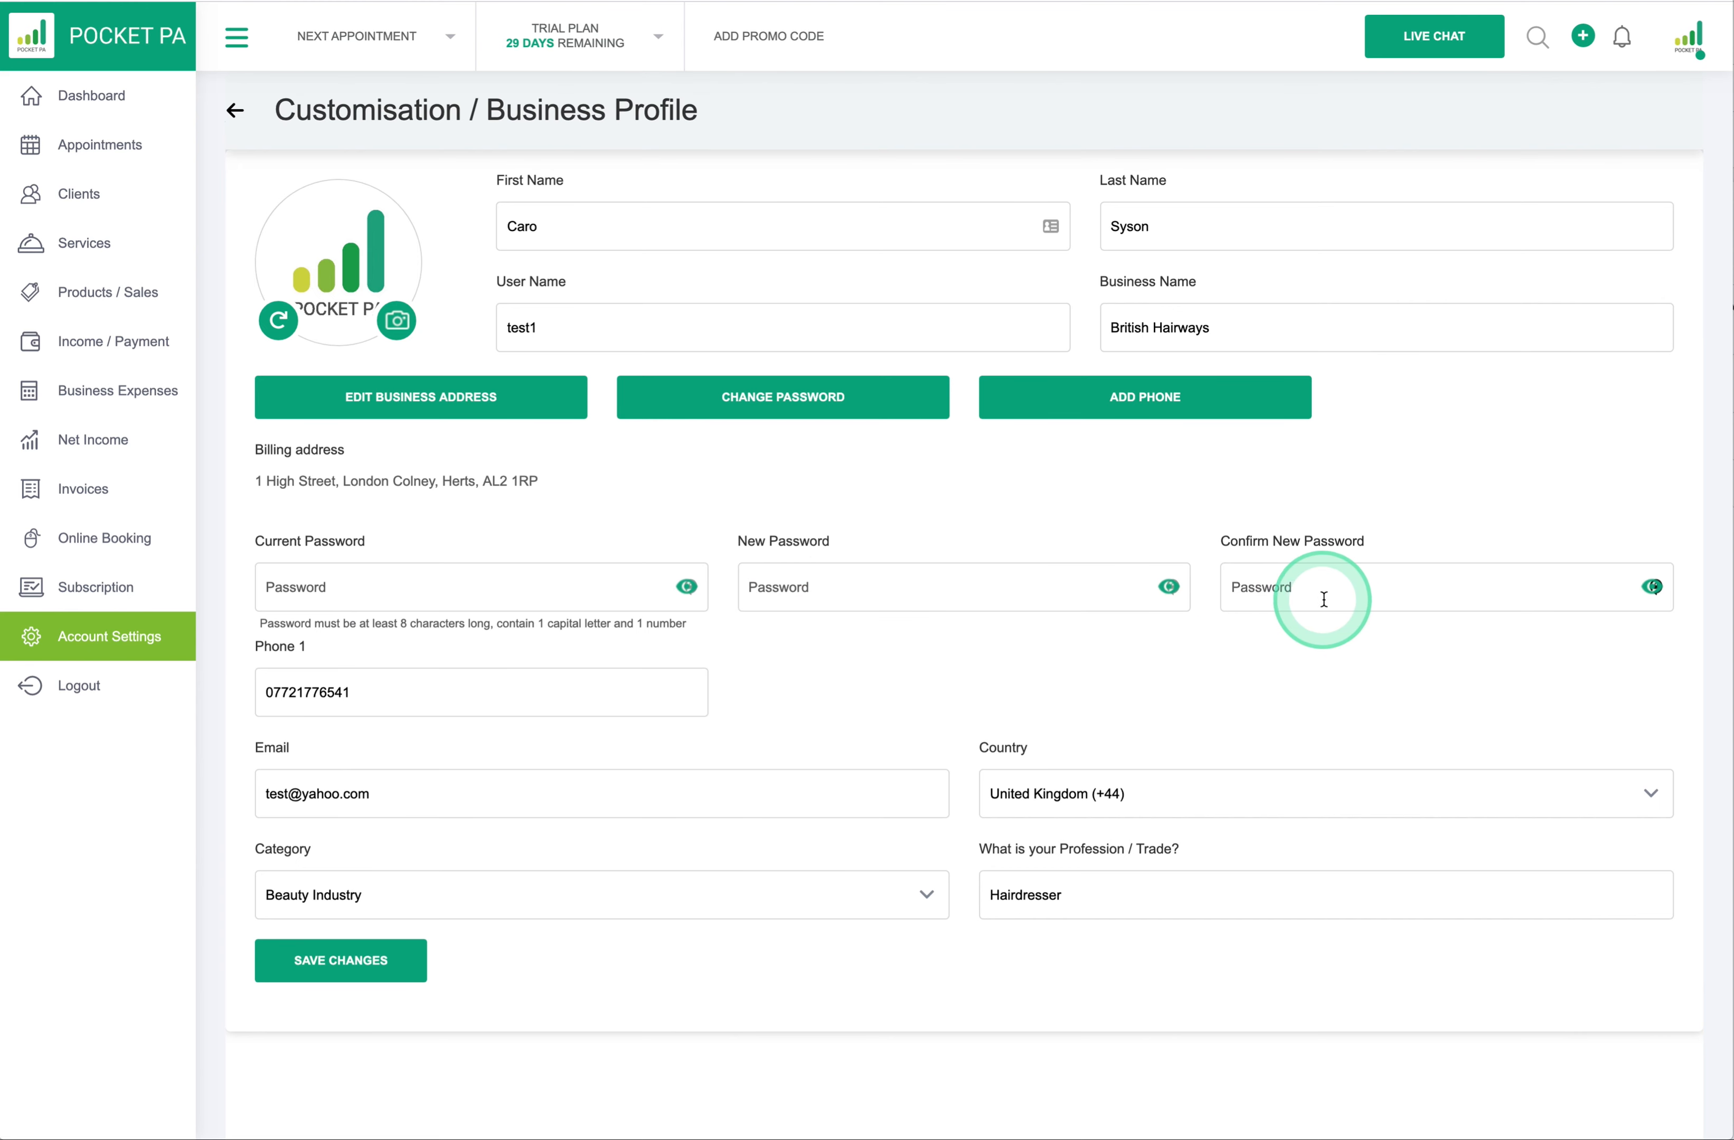
left_click(1167, 588)
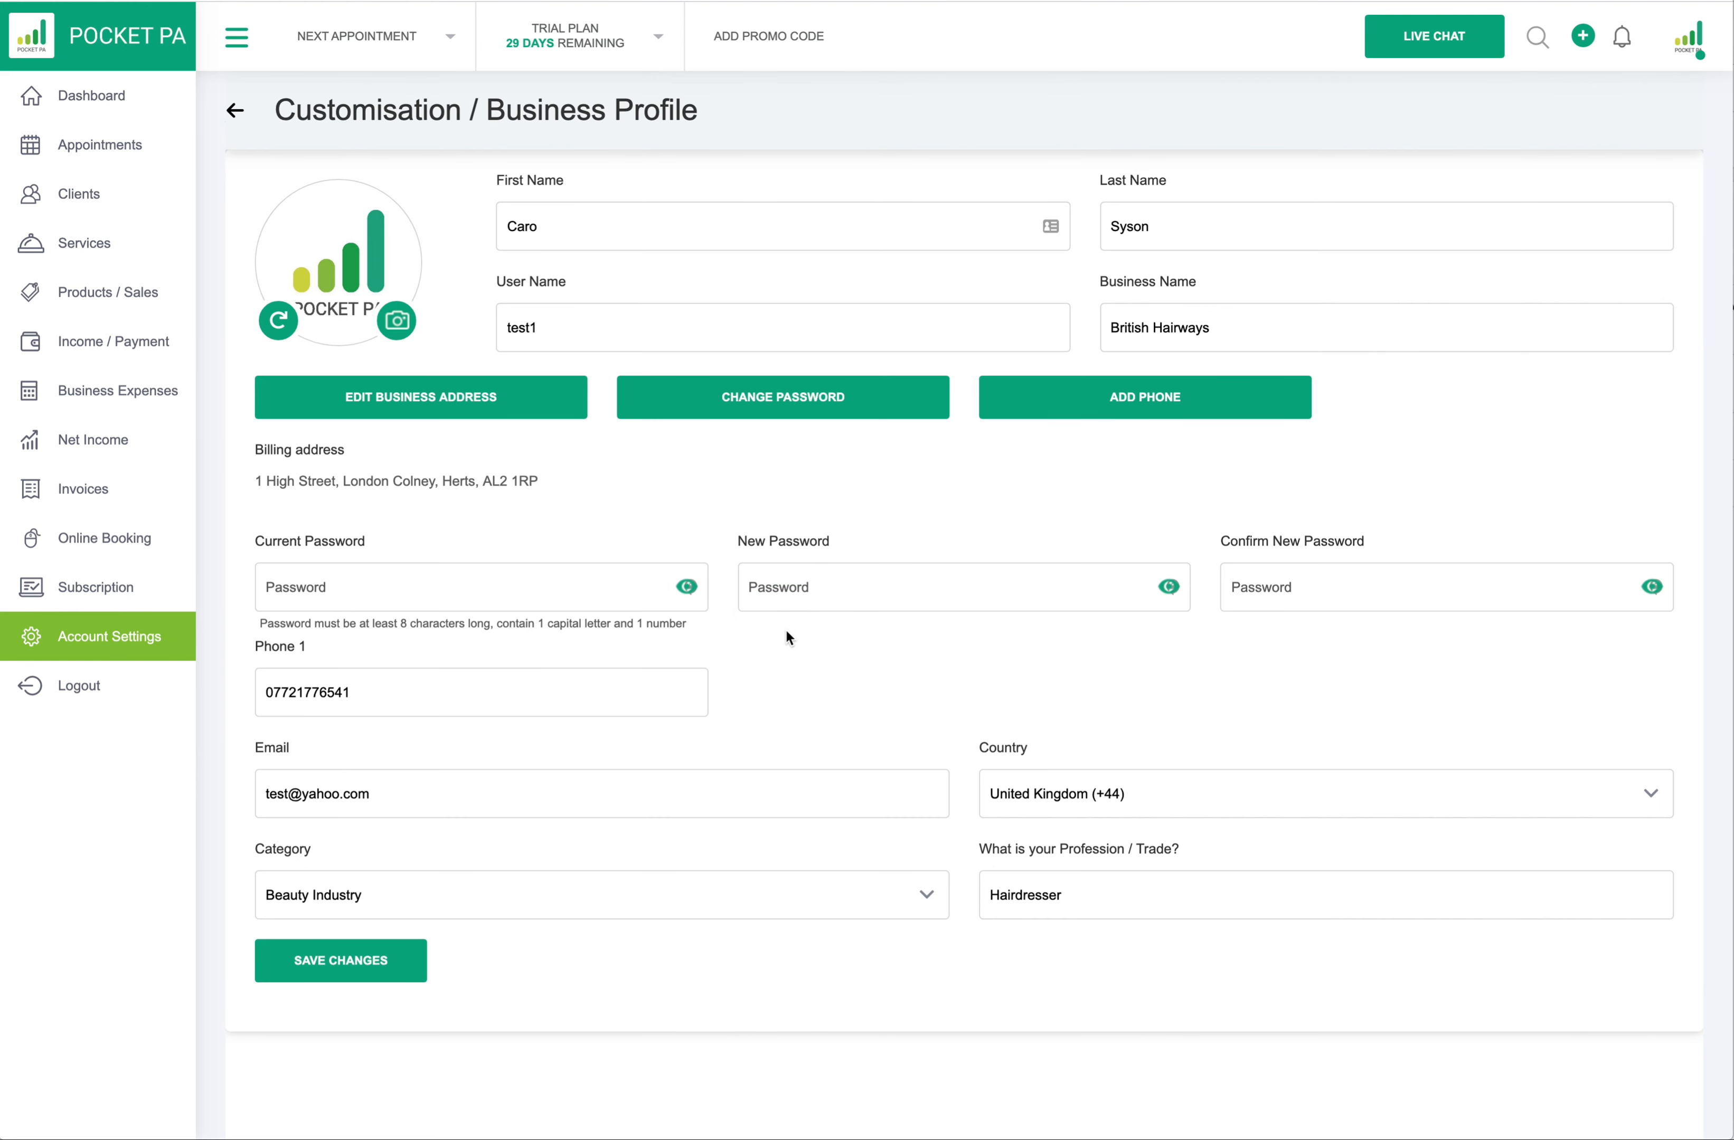
left_click(781, 404)
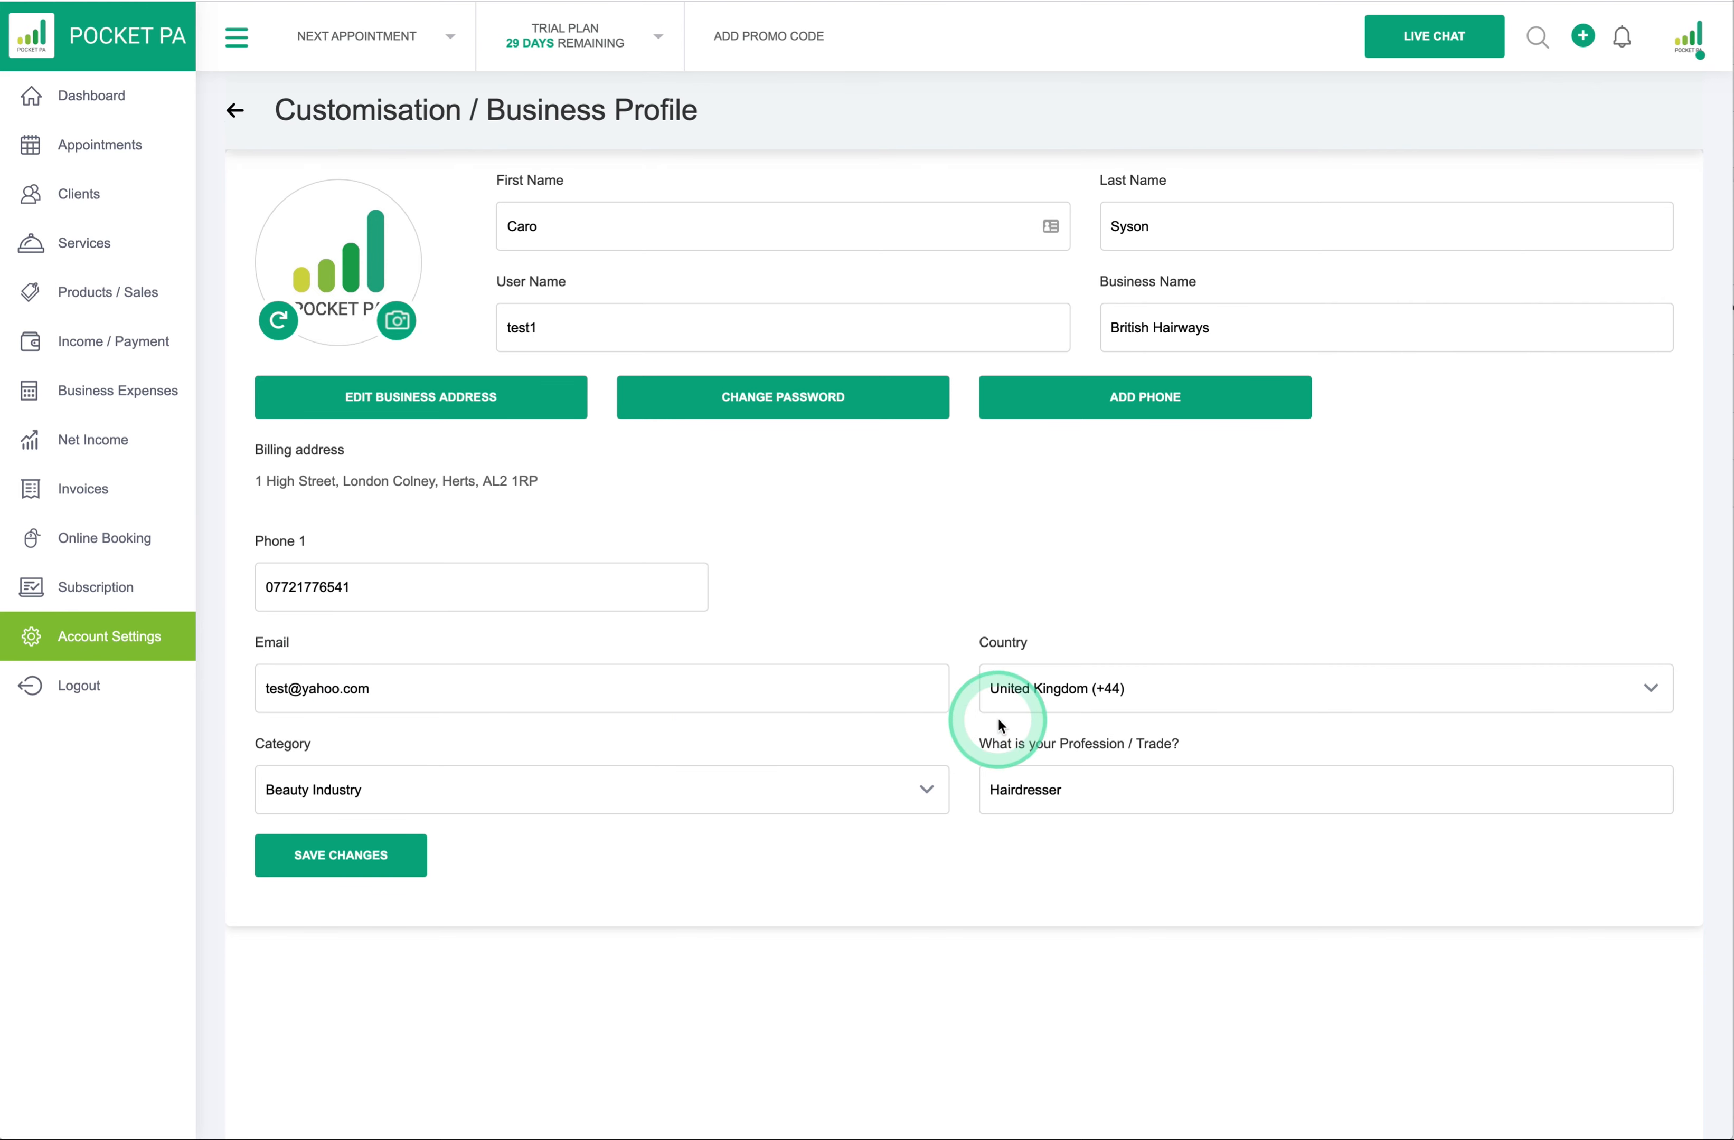
left_click(1643, 689)
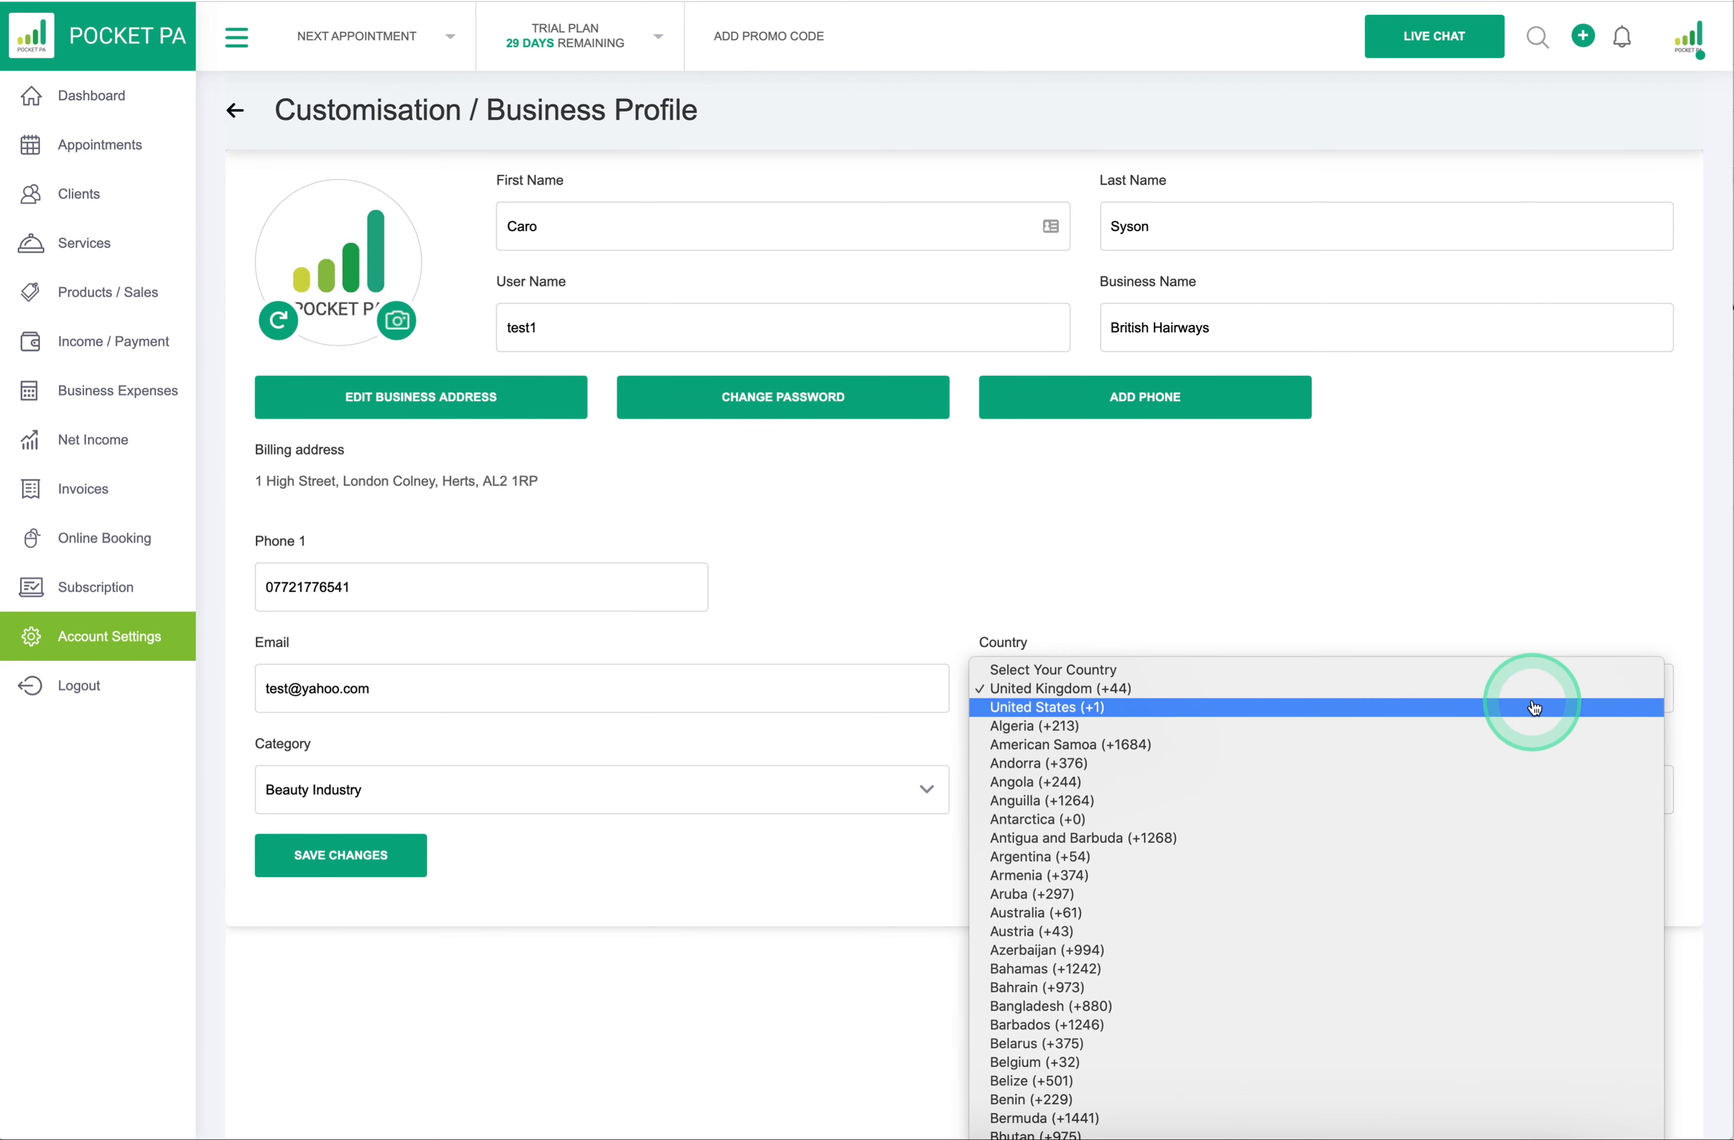
- Keep United Kingdom (+44), save the profile, and go to Calendar and Time settings
left_click(1534, 690)
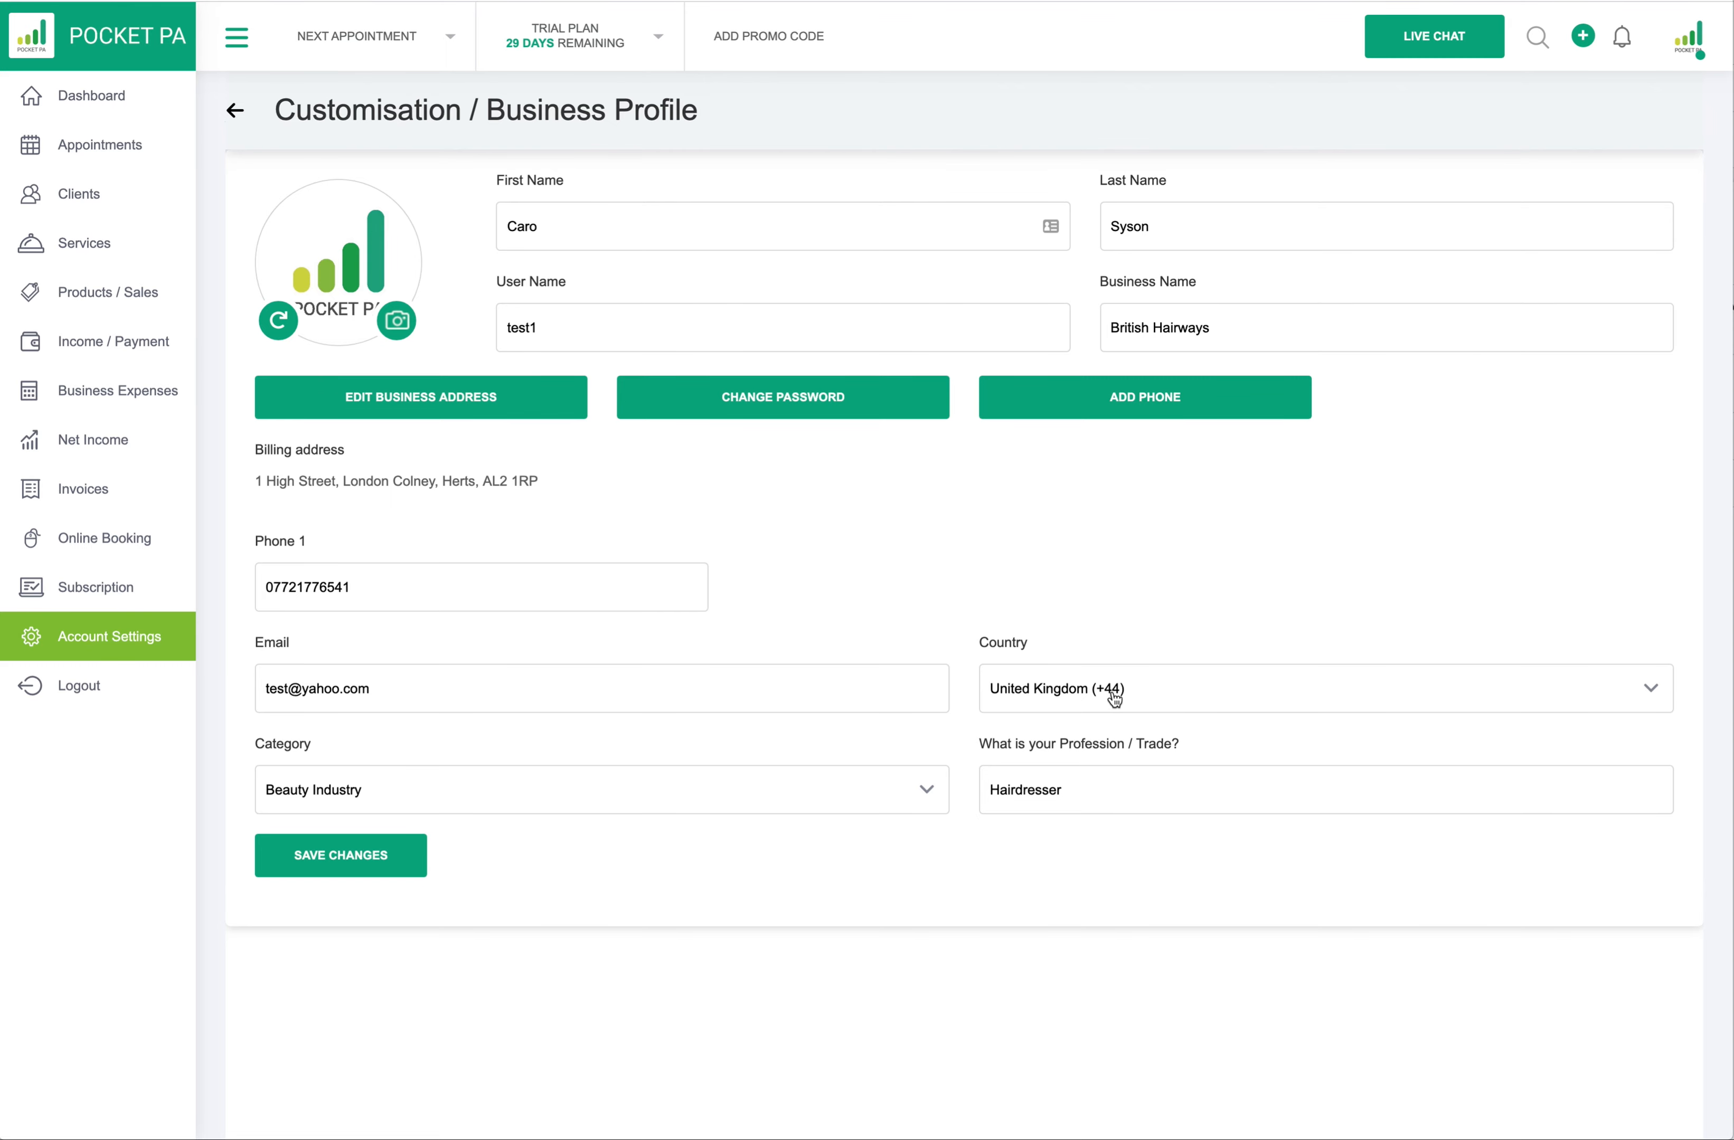
left_click(355, 856)
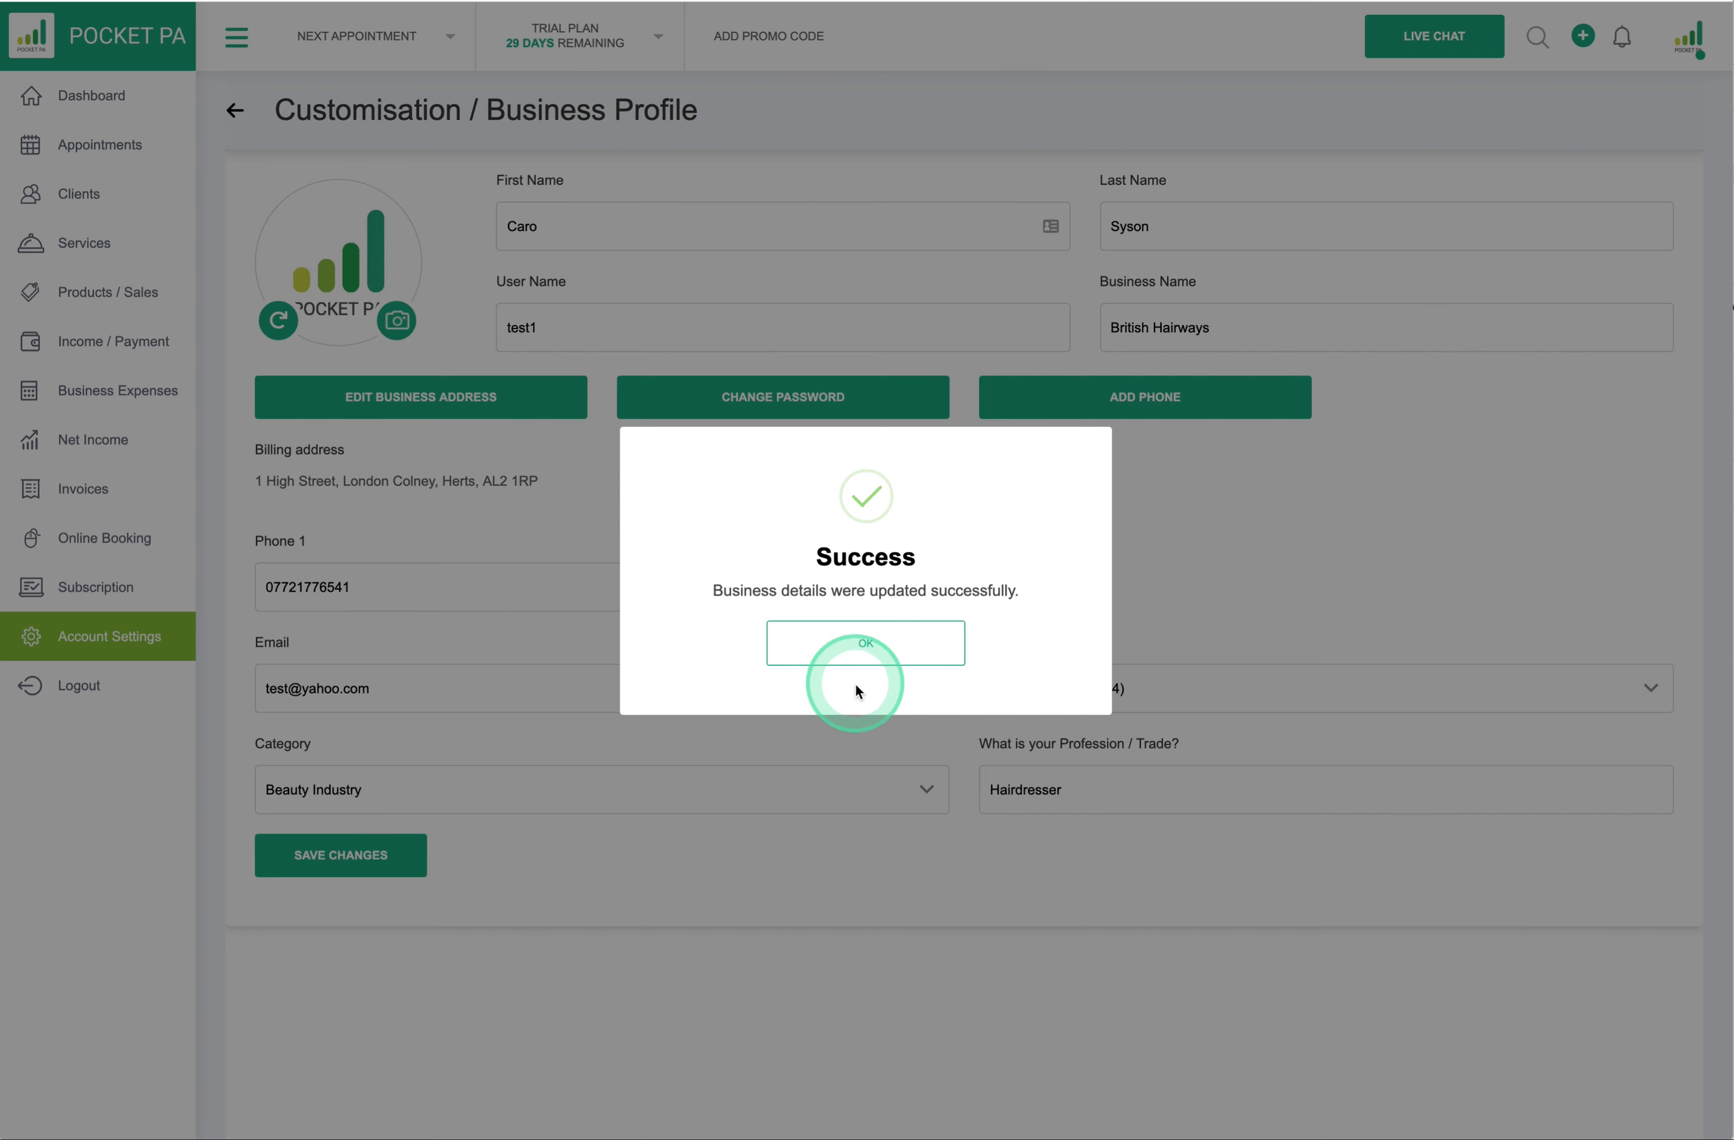
left_click(861, 712)
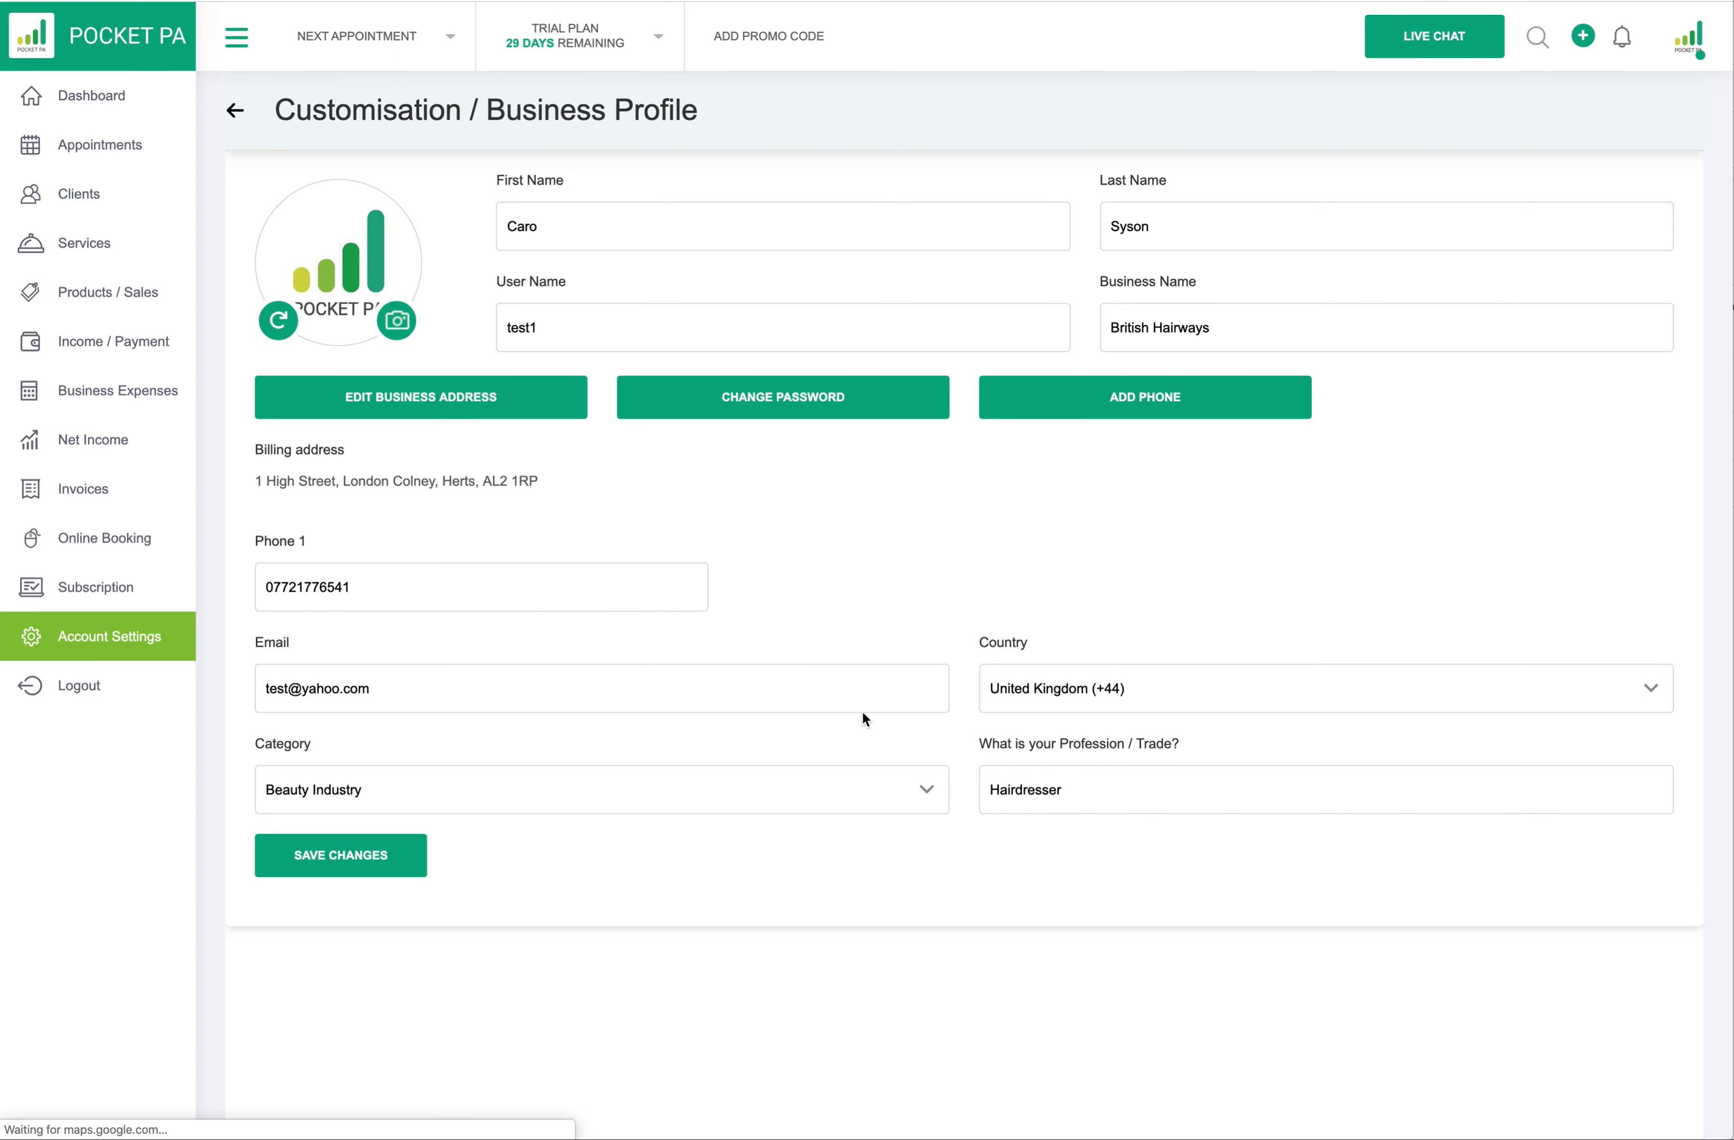
left_click(460, 346)
left_click(234, 110)
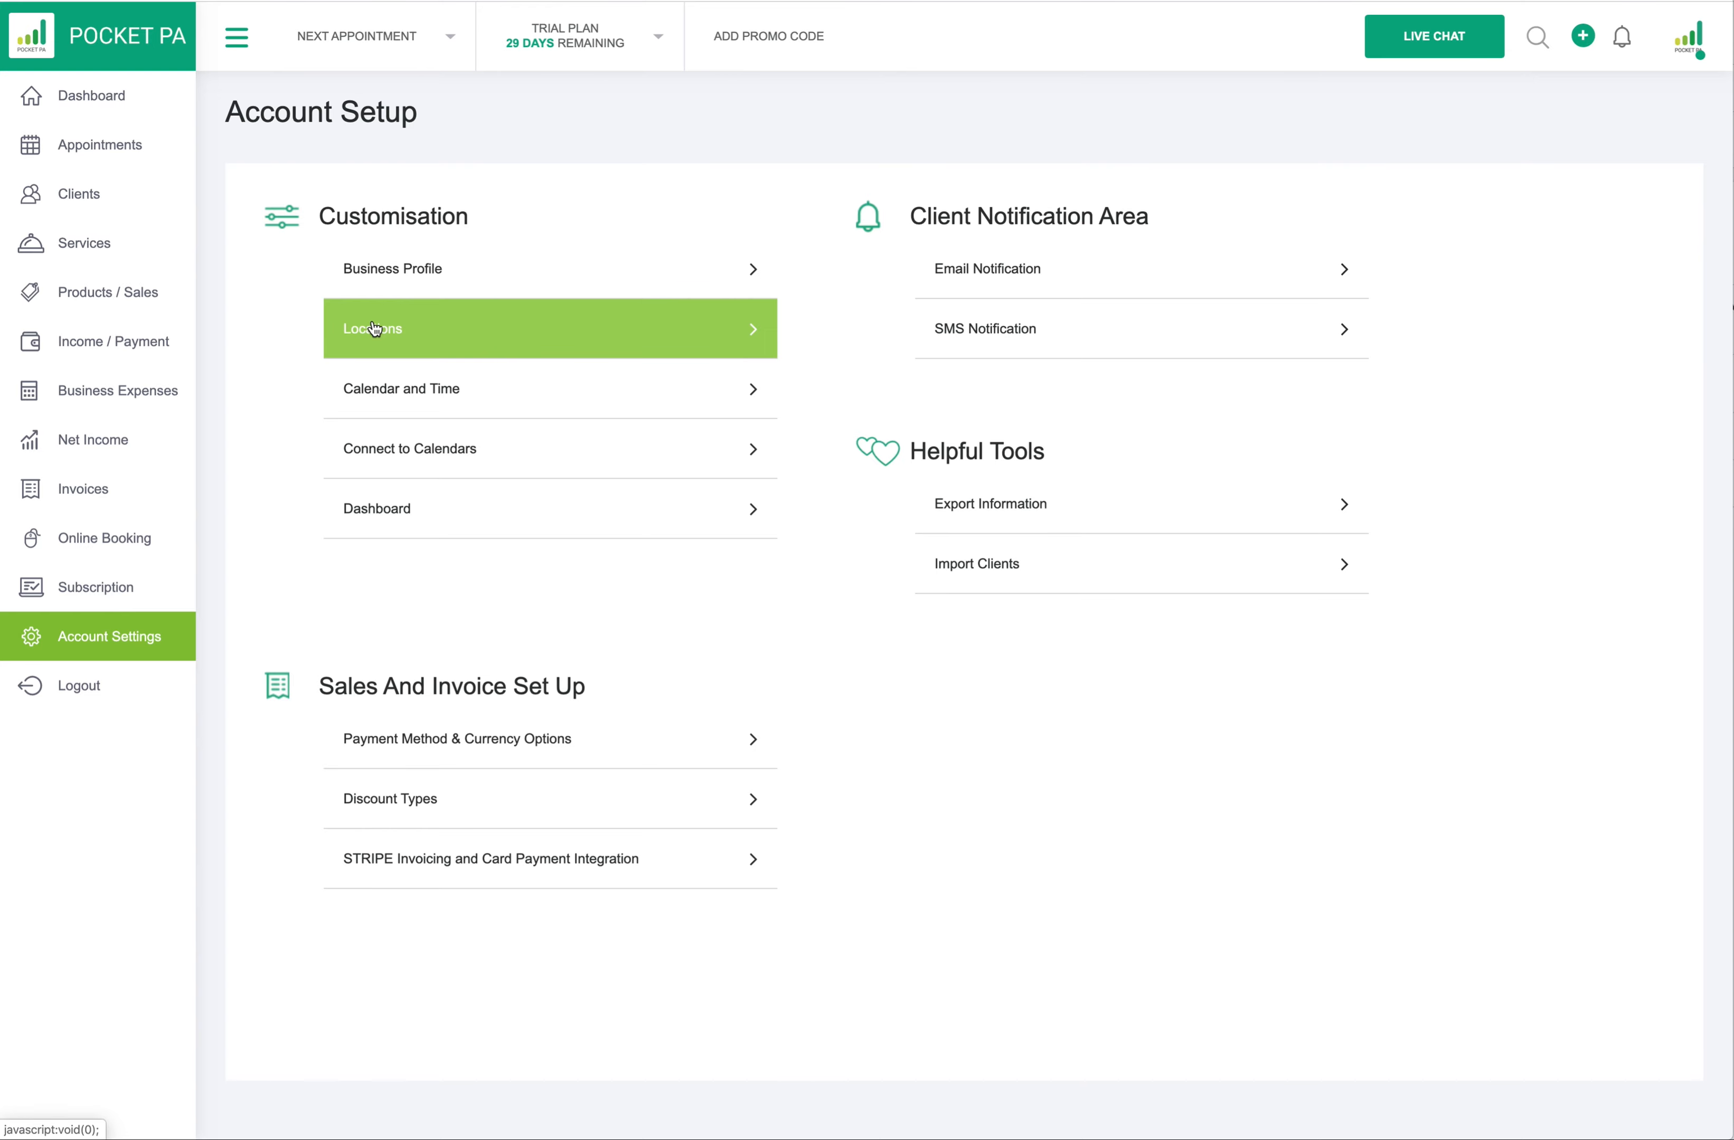
left_click(360, 390)
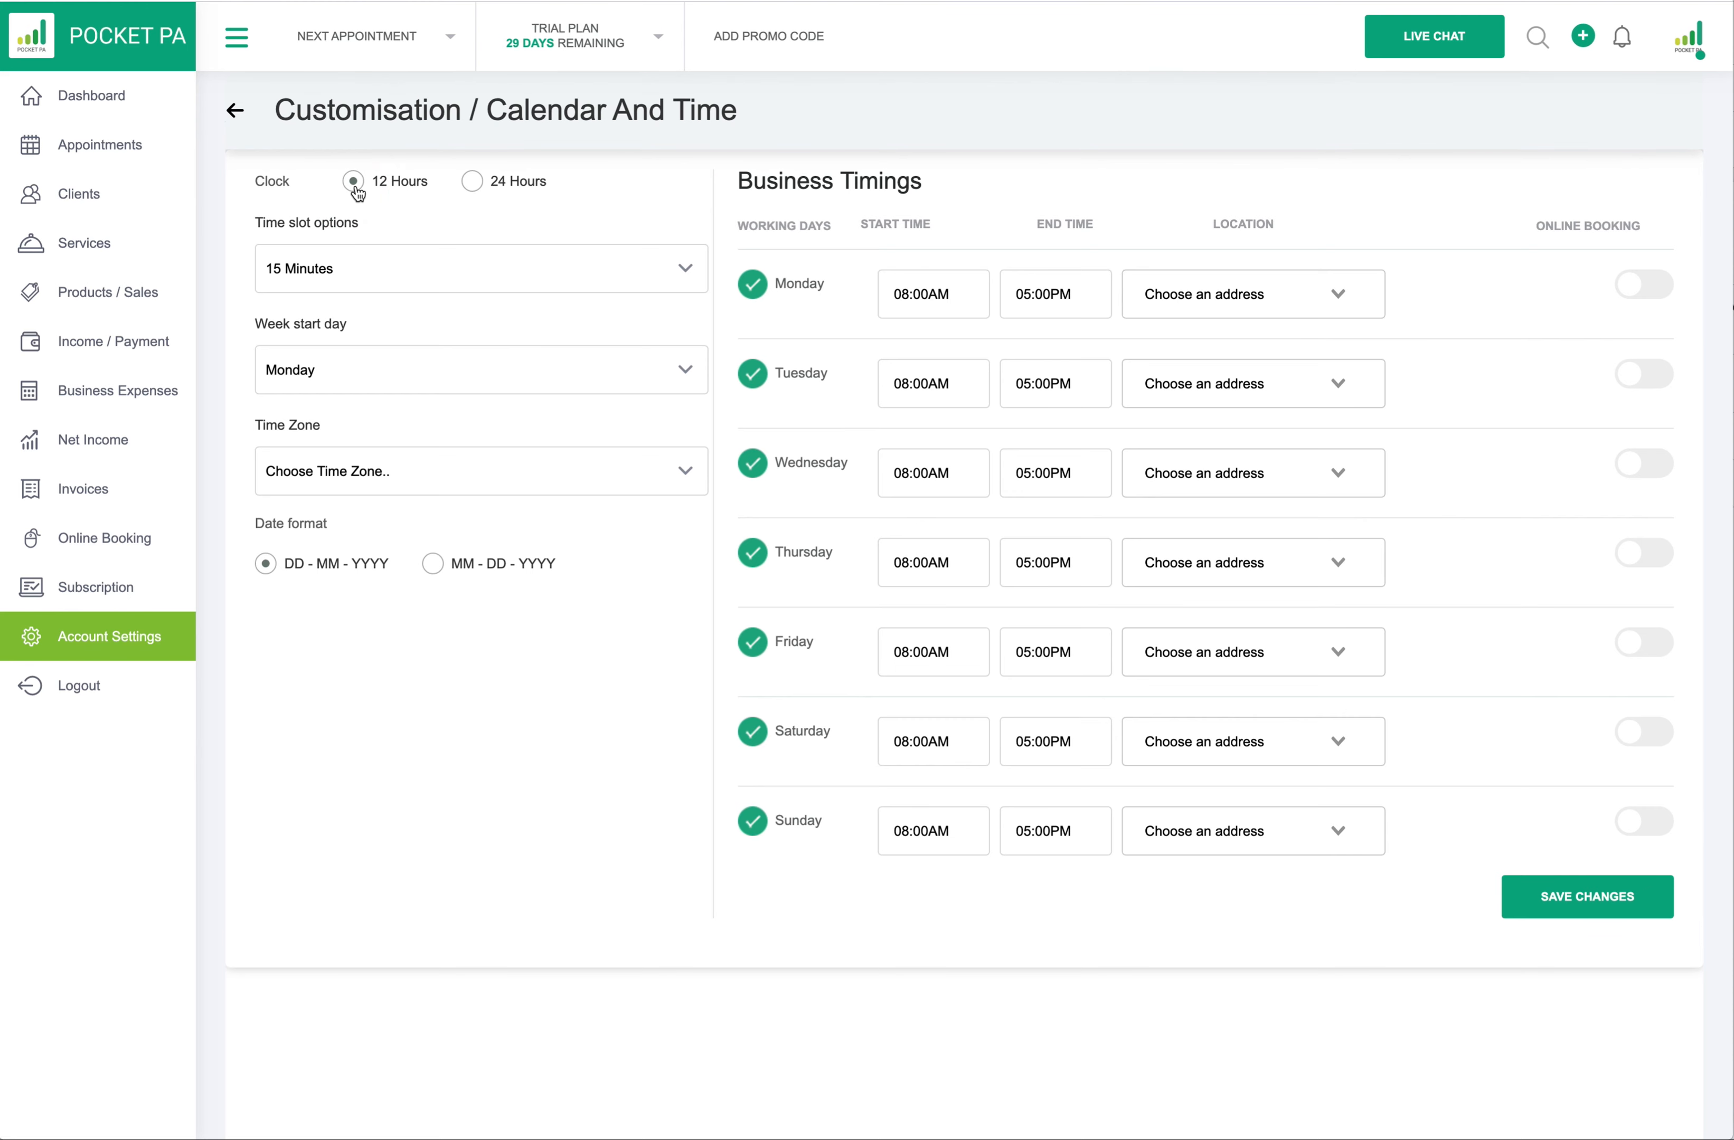
- Try 24 Hours but keep the 12-hour clock, and review the 15-minute time slot options
left_click(354, 183)
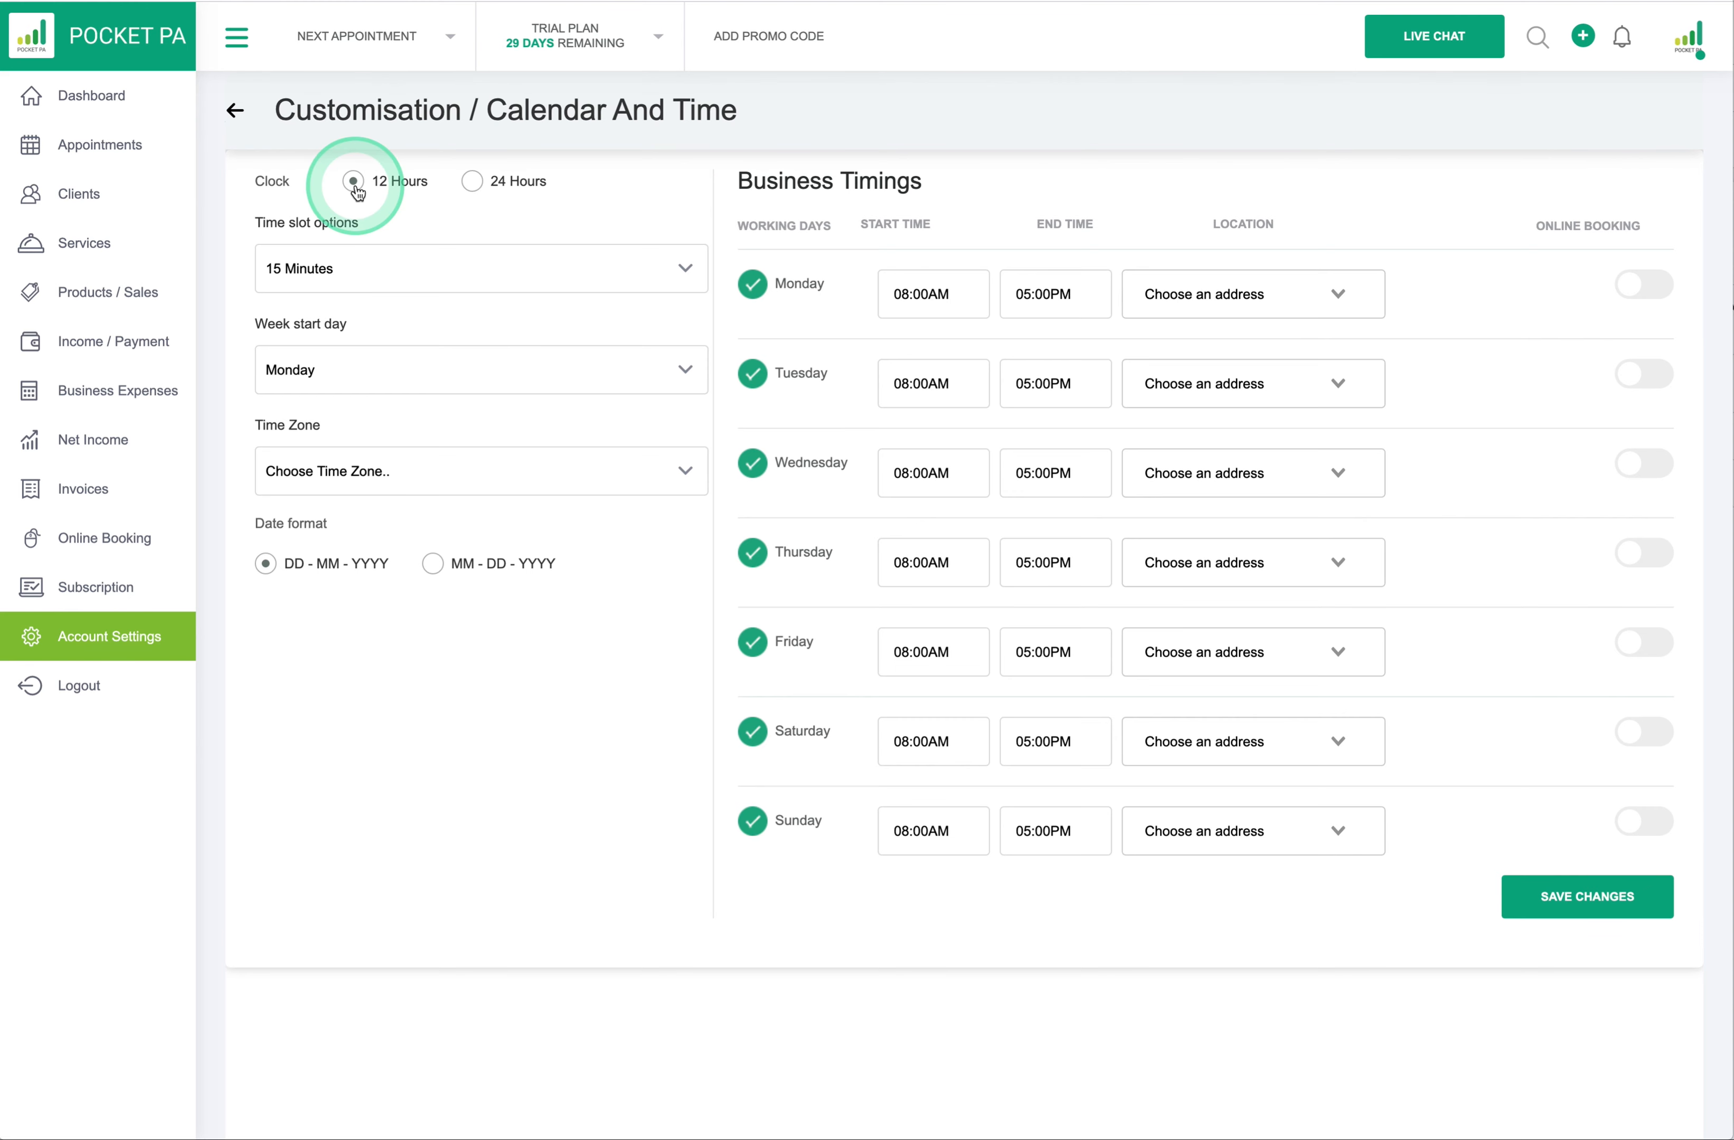
left_click(488, 189)
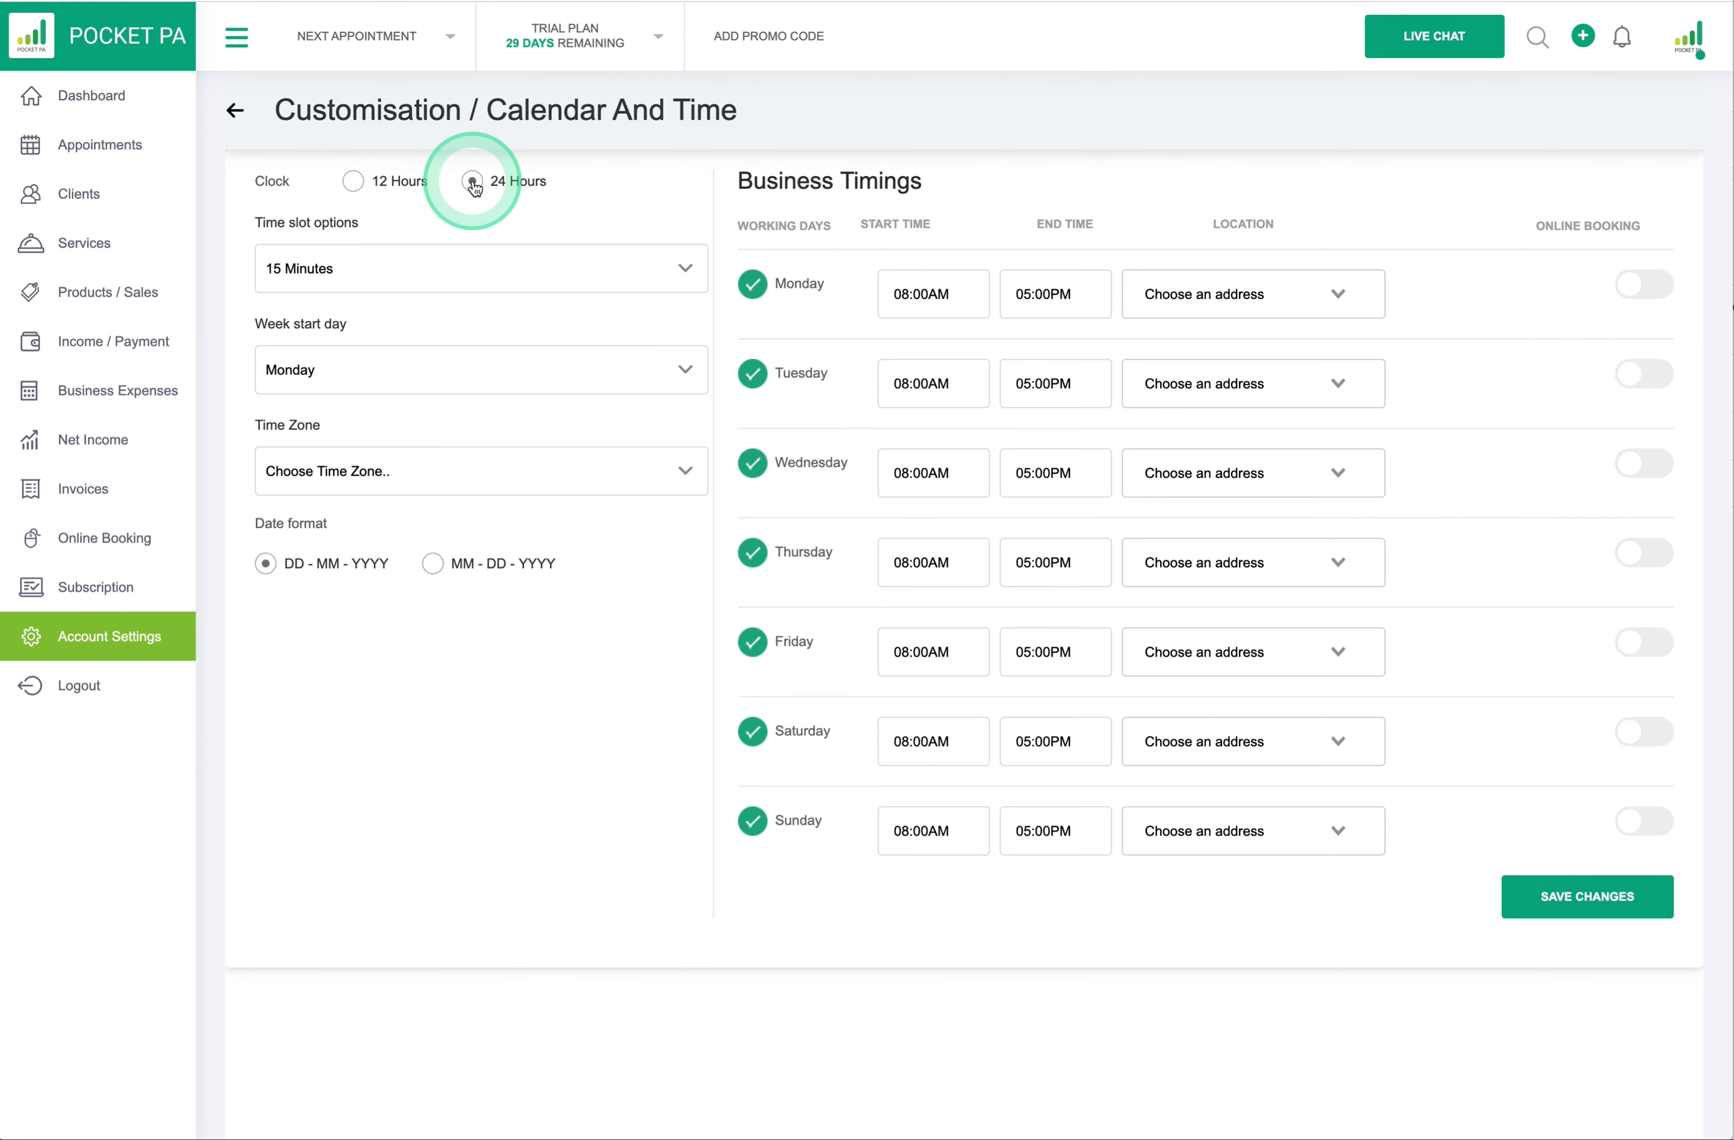
left_click(354, 182)
left_click(471, 185)
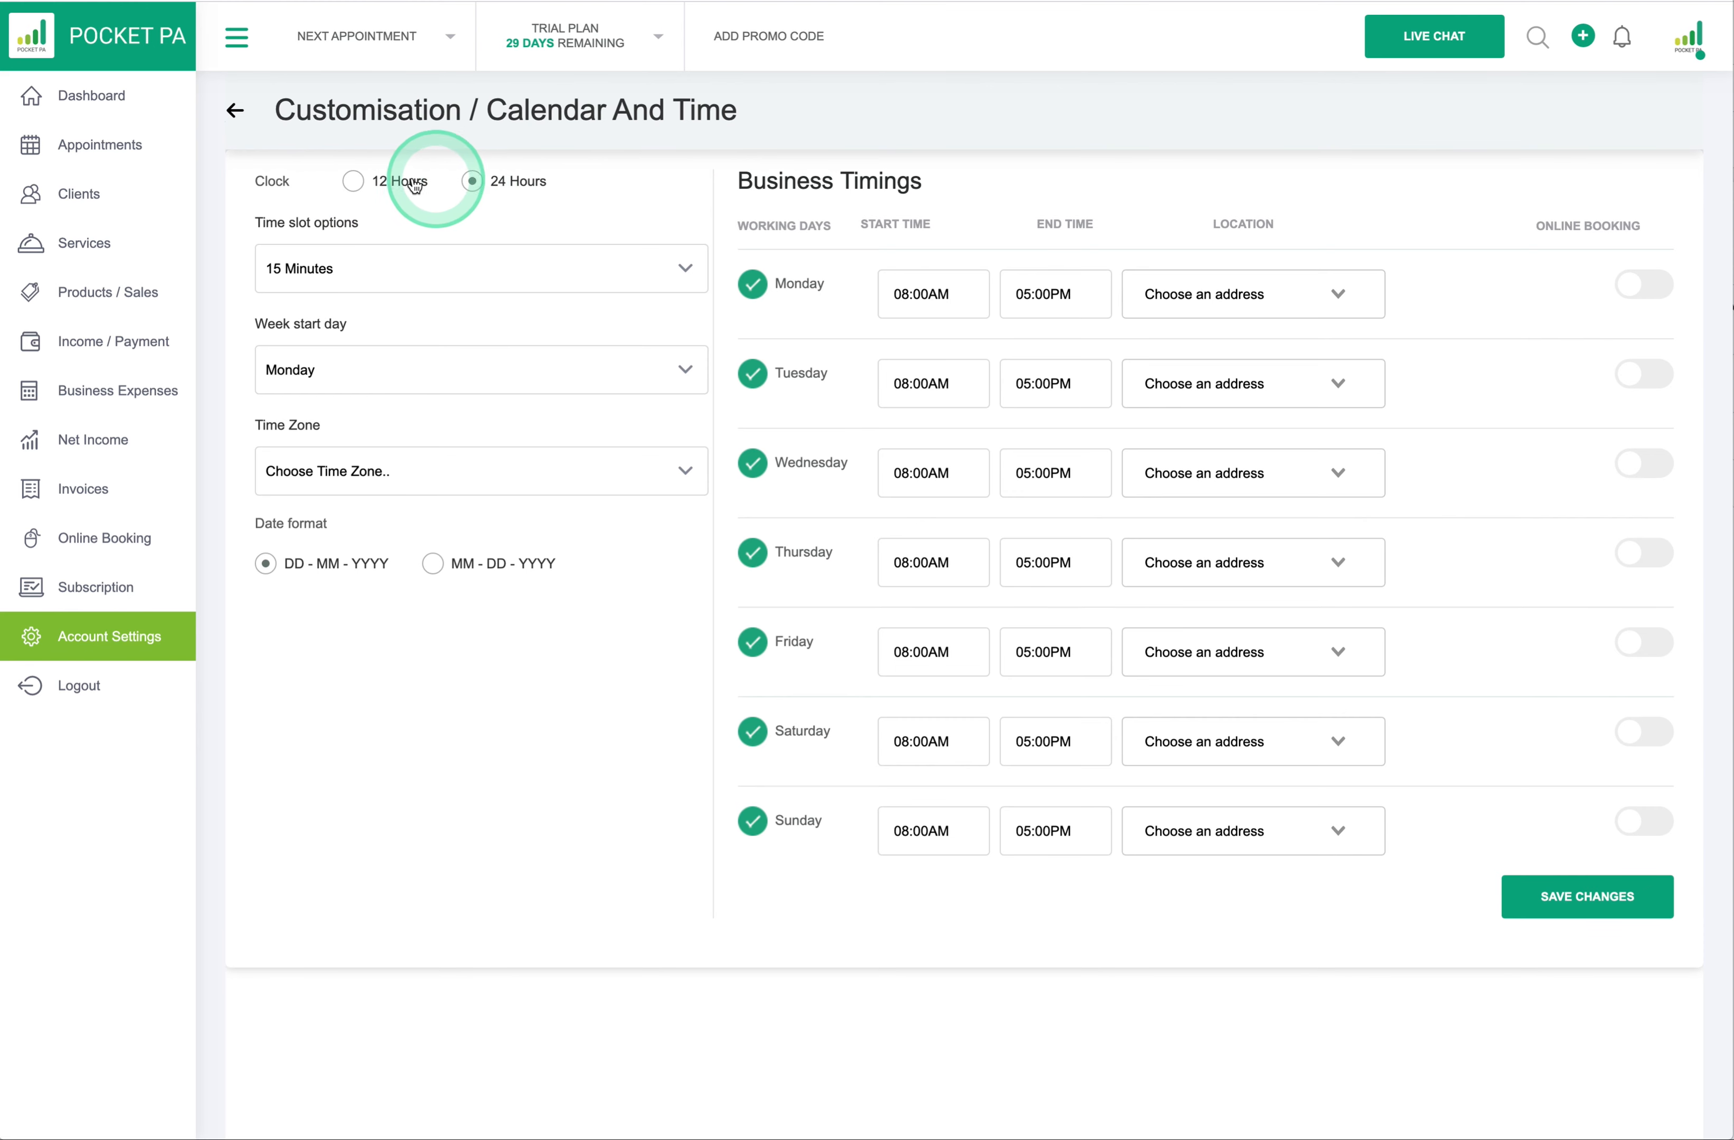
left_click(358, 181)
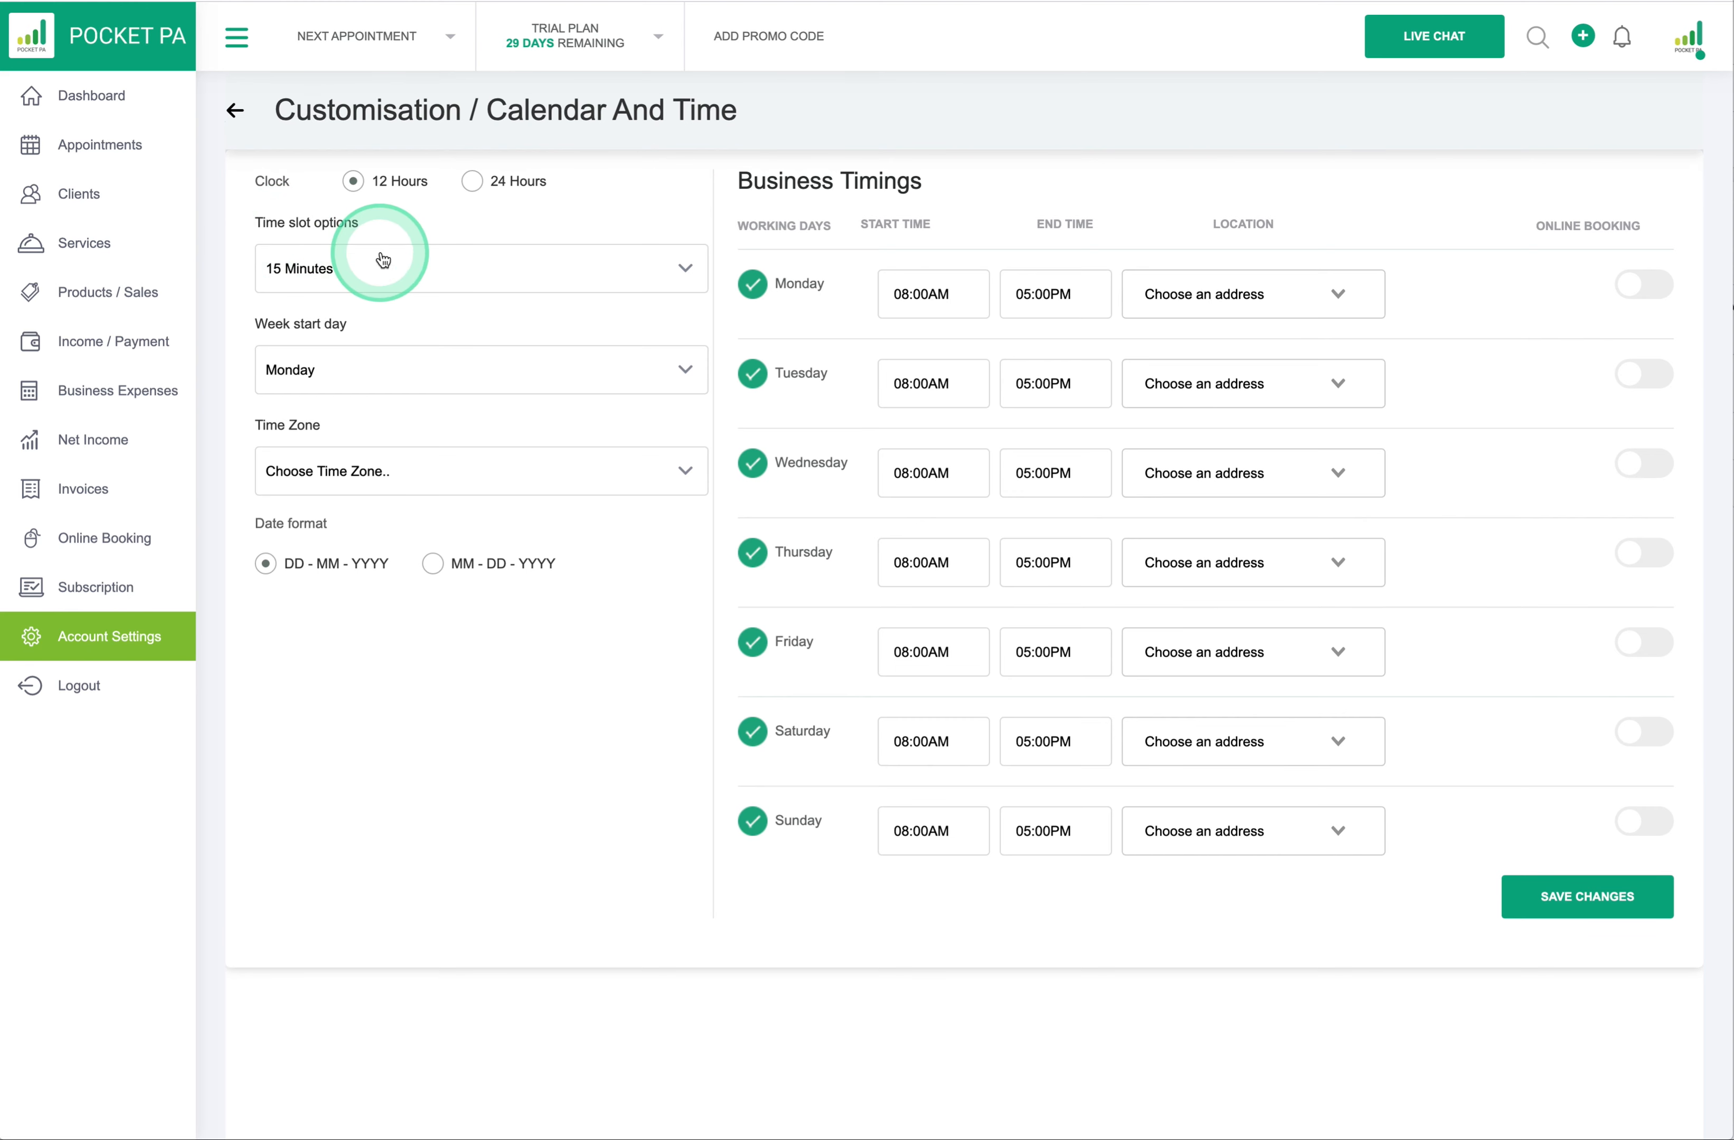
left_click(688, 270)
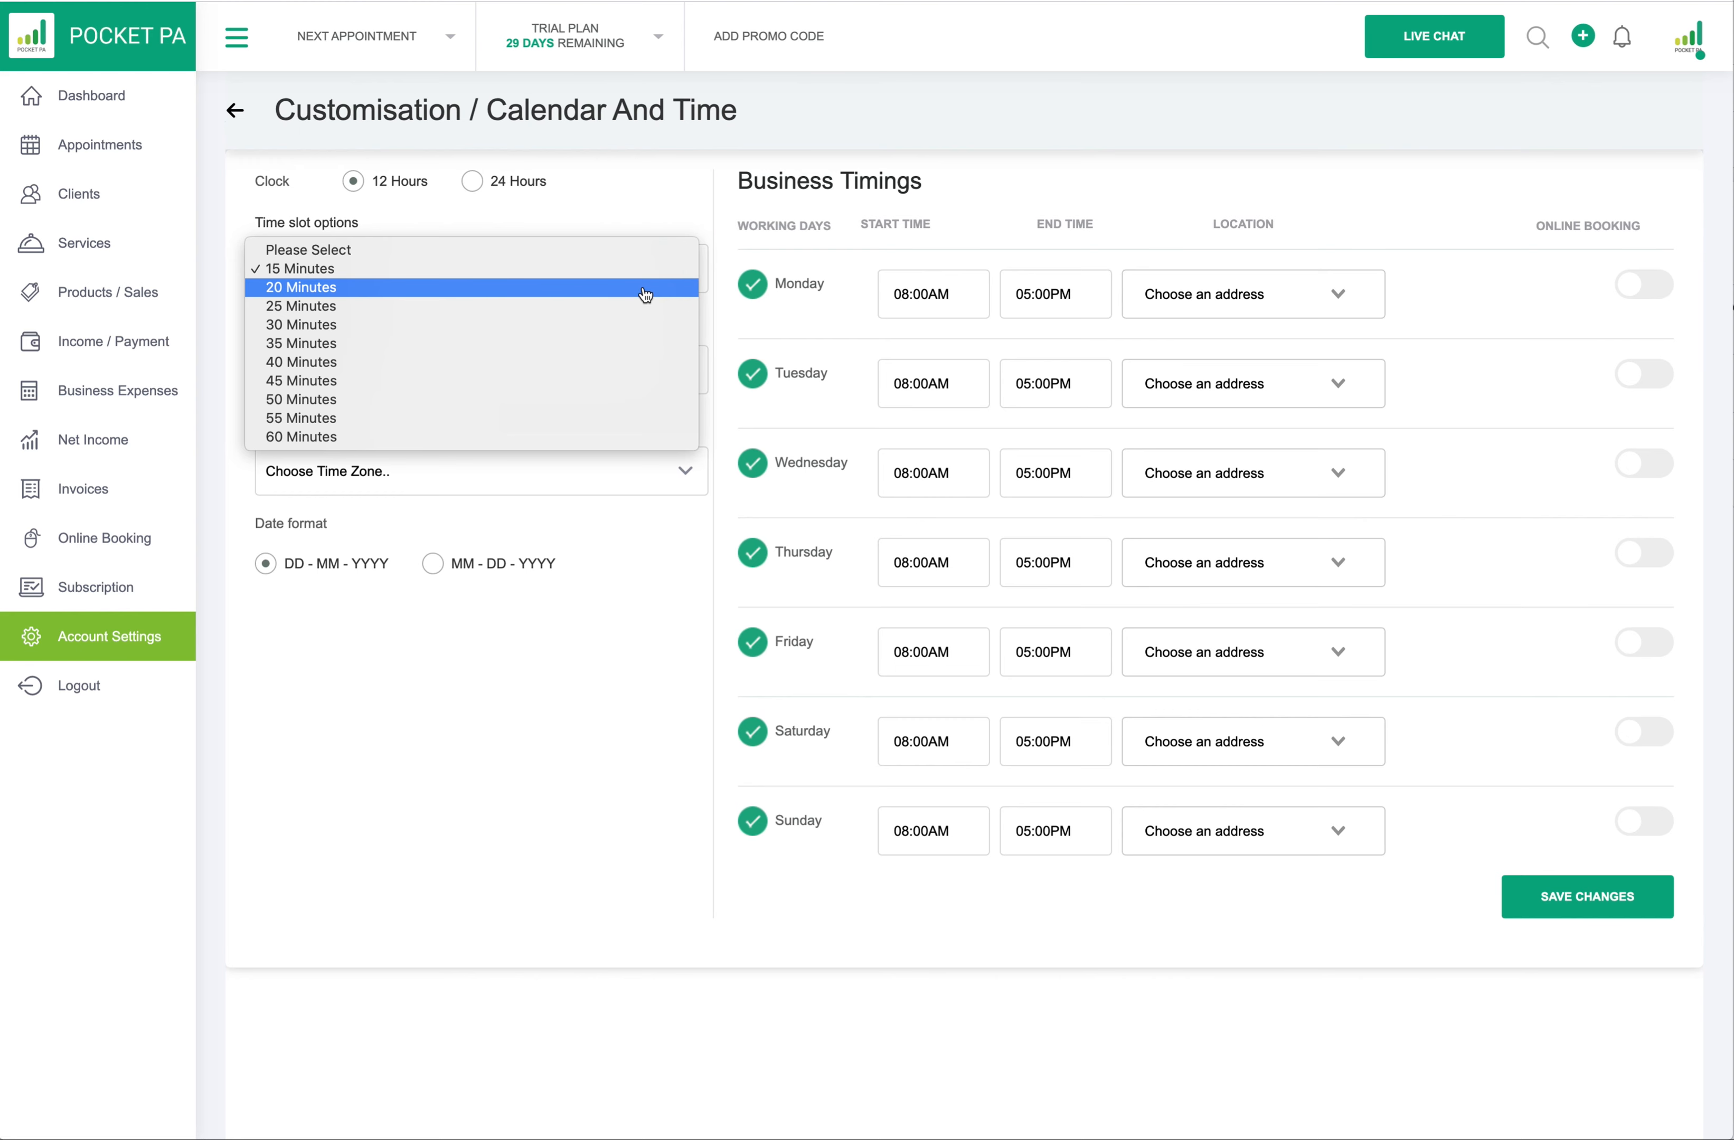
left_click_drag(645, 296, 641, 207)
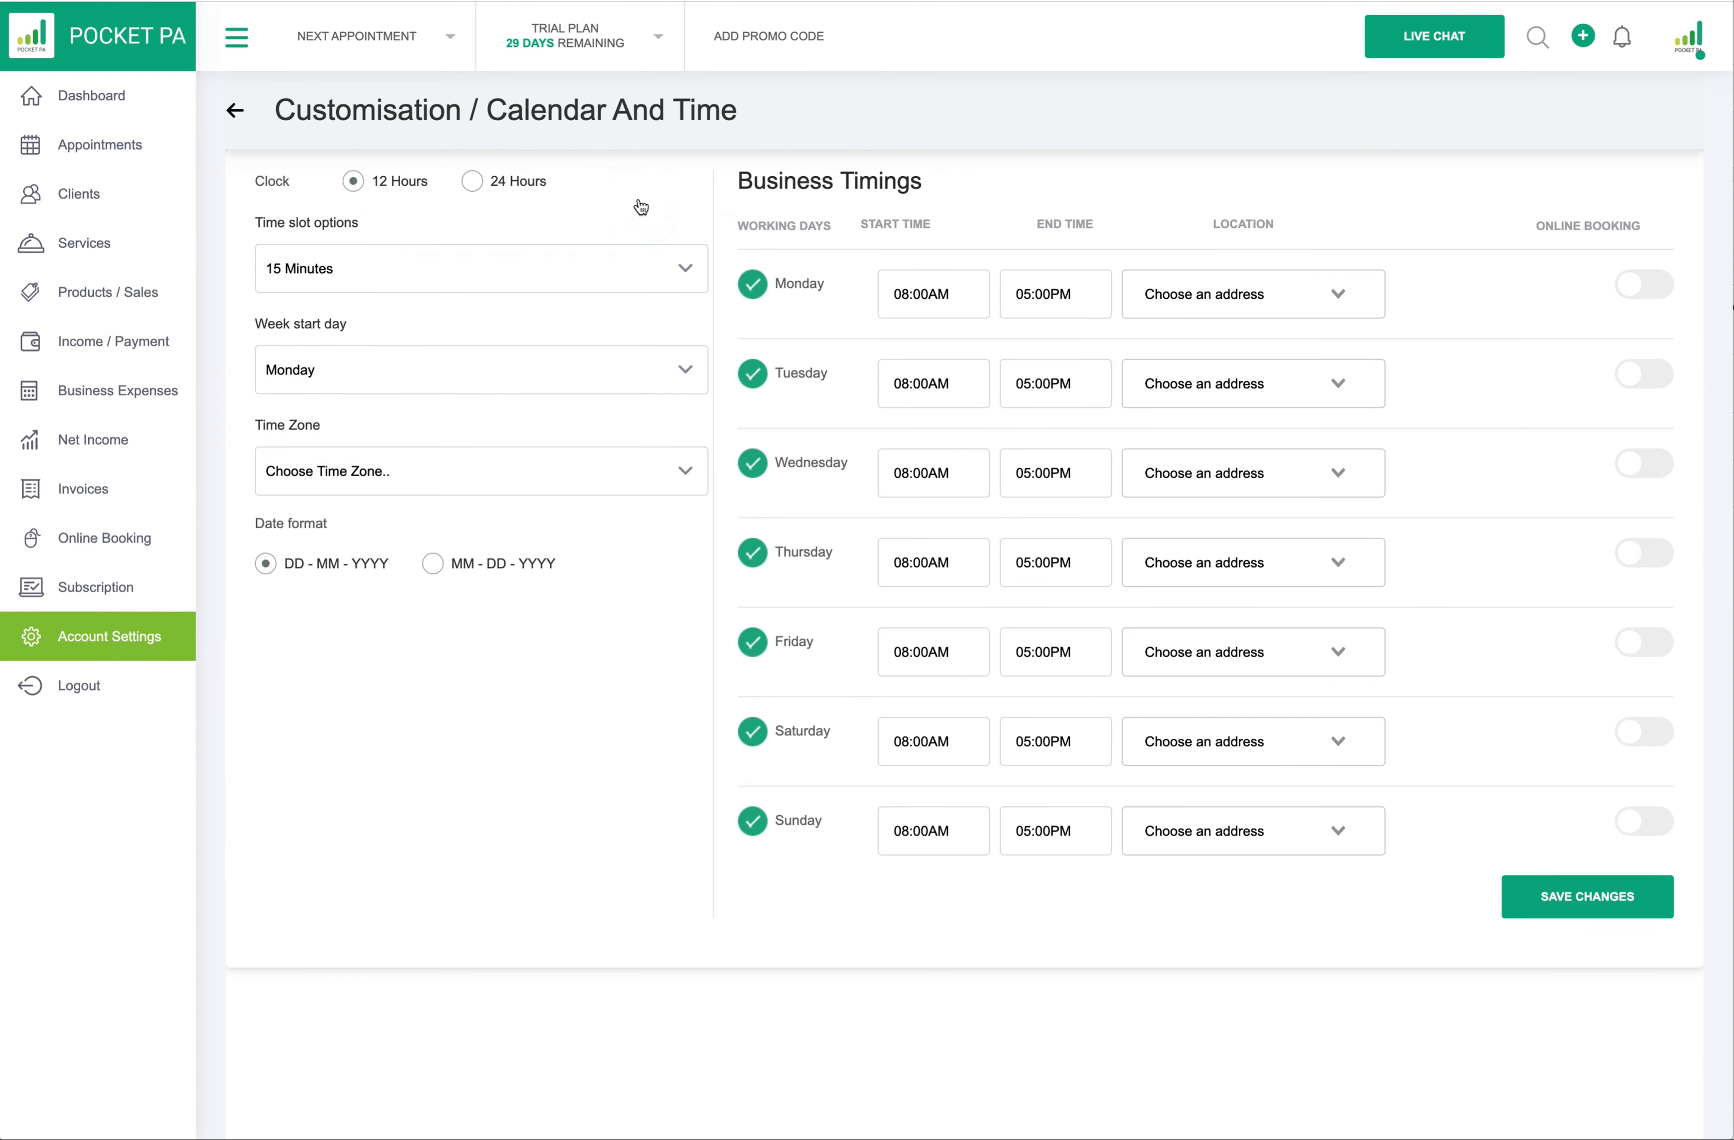
- Keep Monday as week start, choose time zone (UTC+00:00) London and date format DD - MM - YYYY
left_click(333, 379)
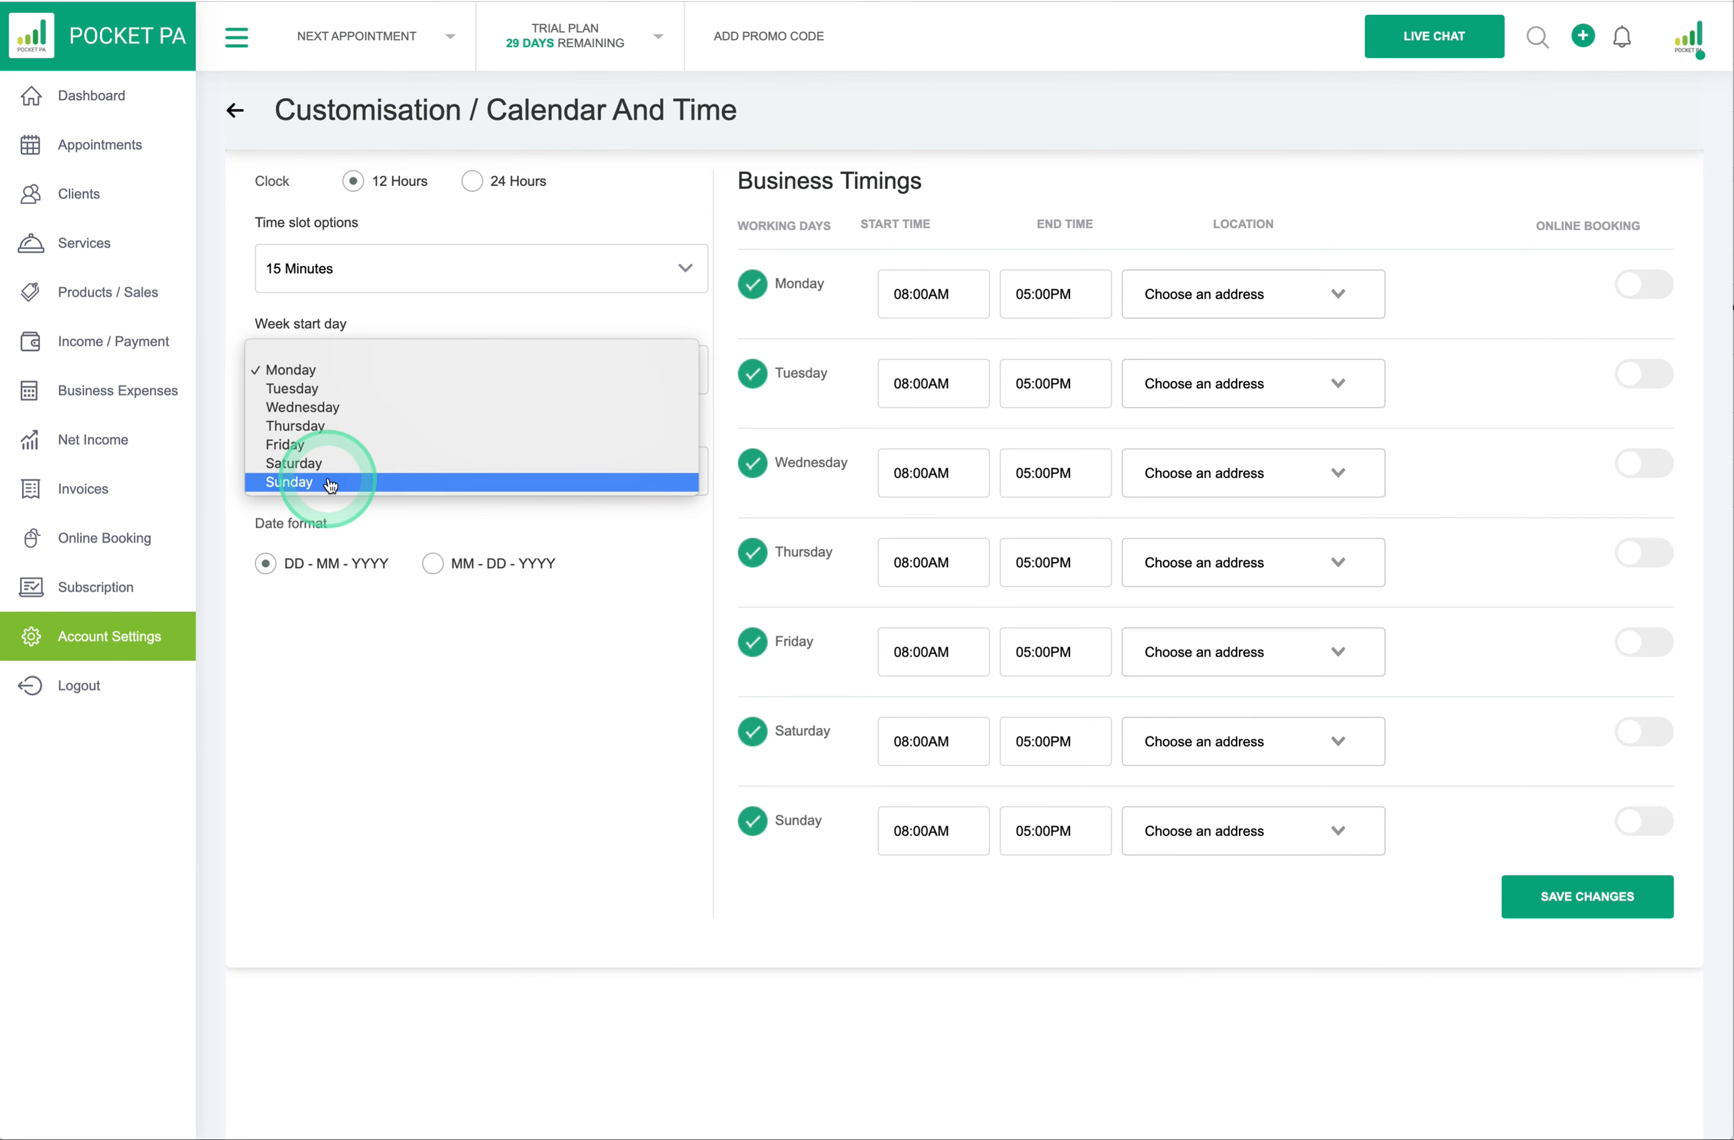
left_click(375, 317)
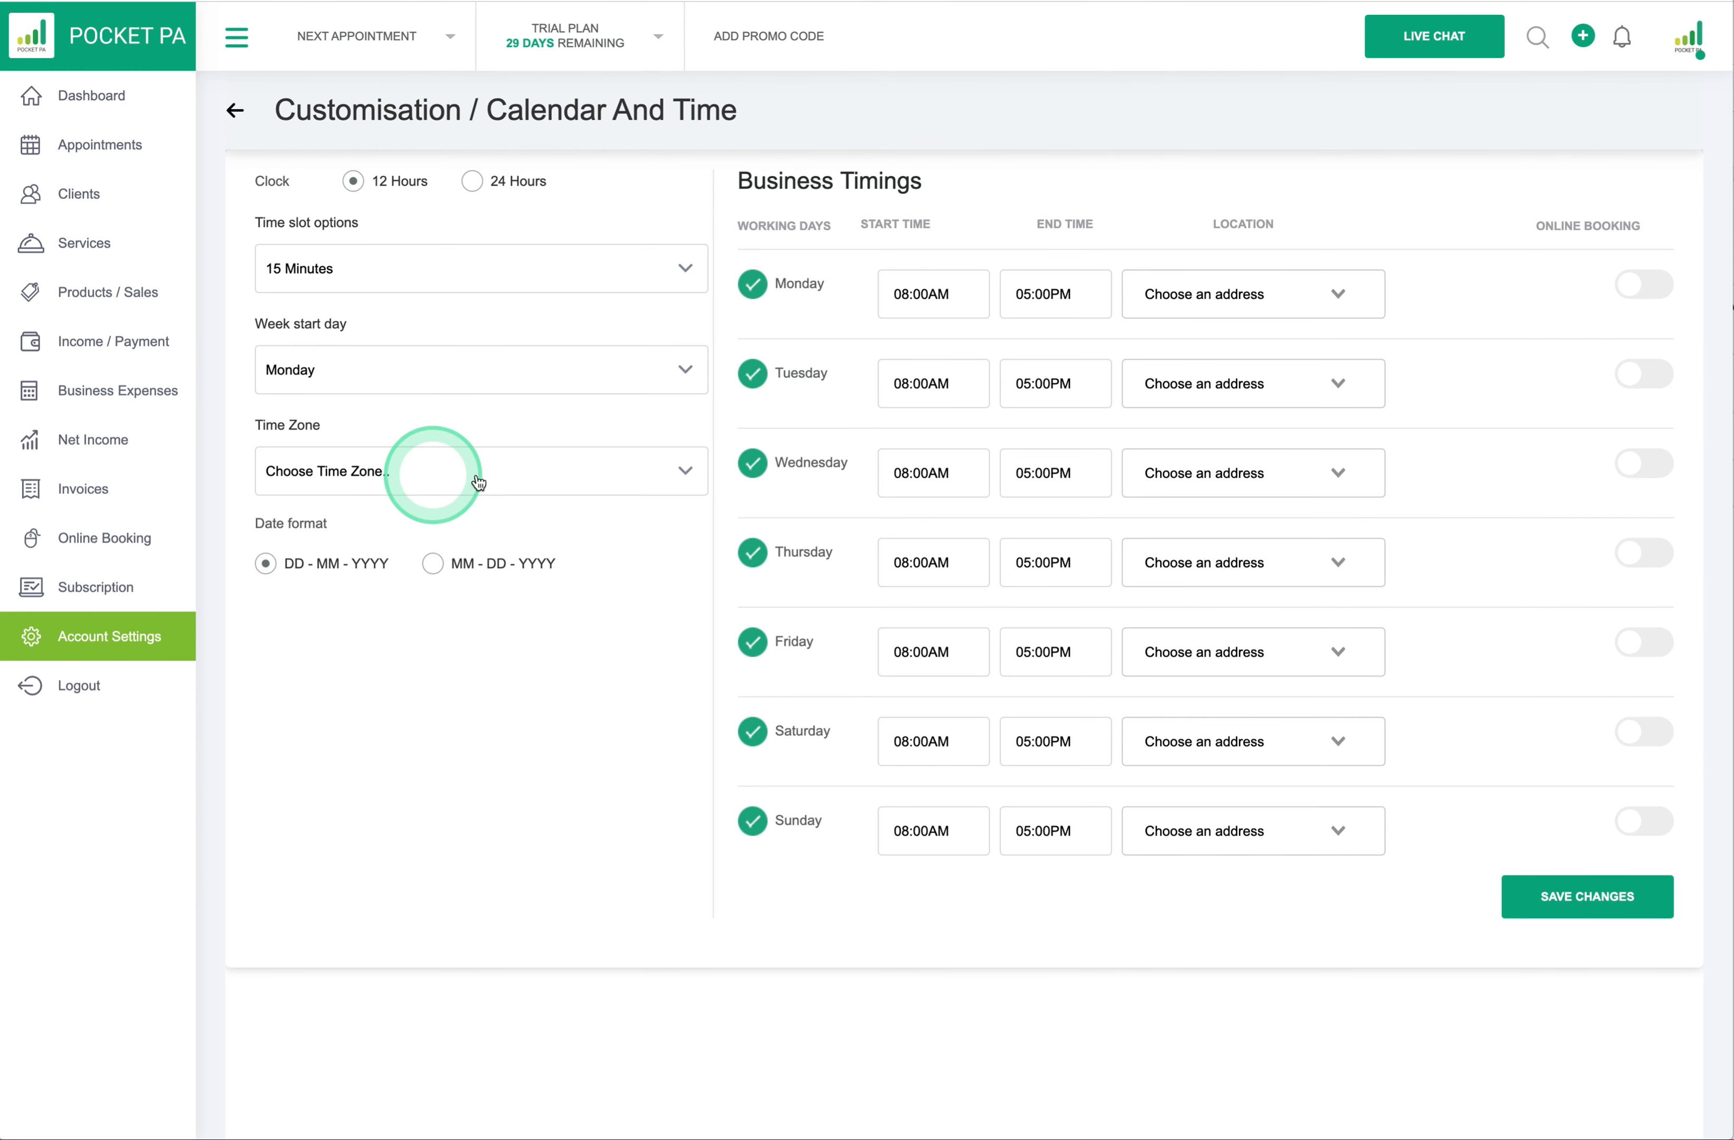
left_click(685, 474)
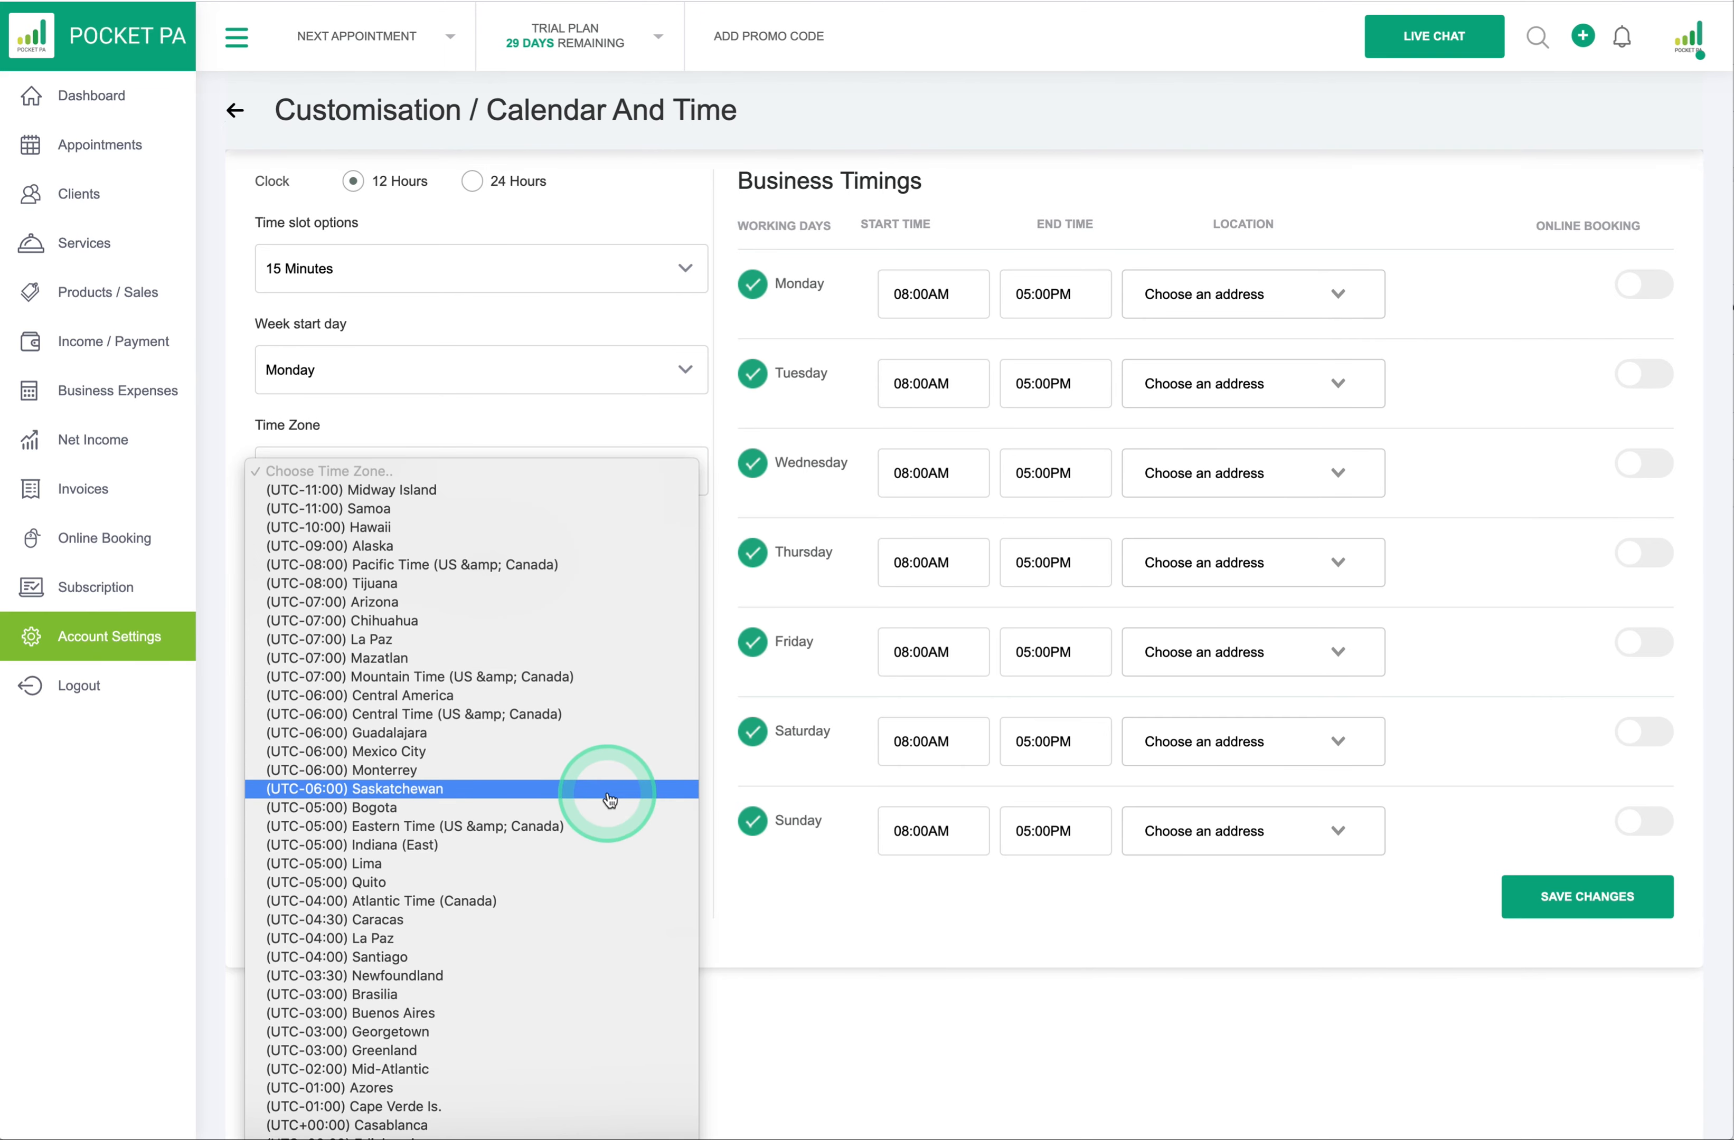
scroll(609, 800, "down", 10)
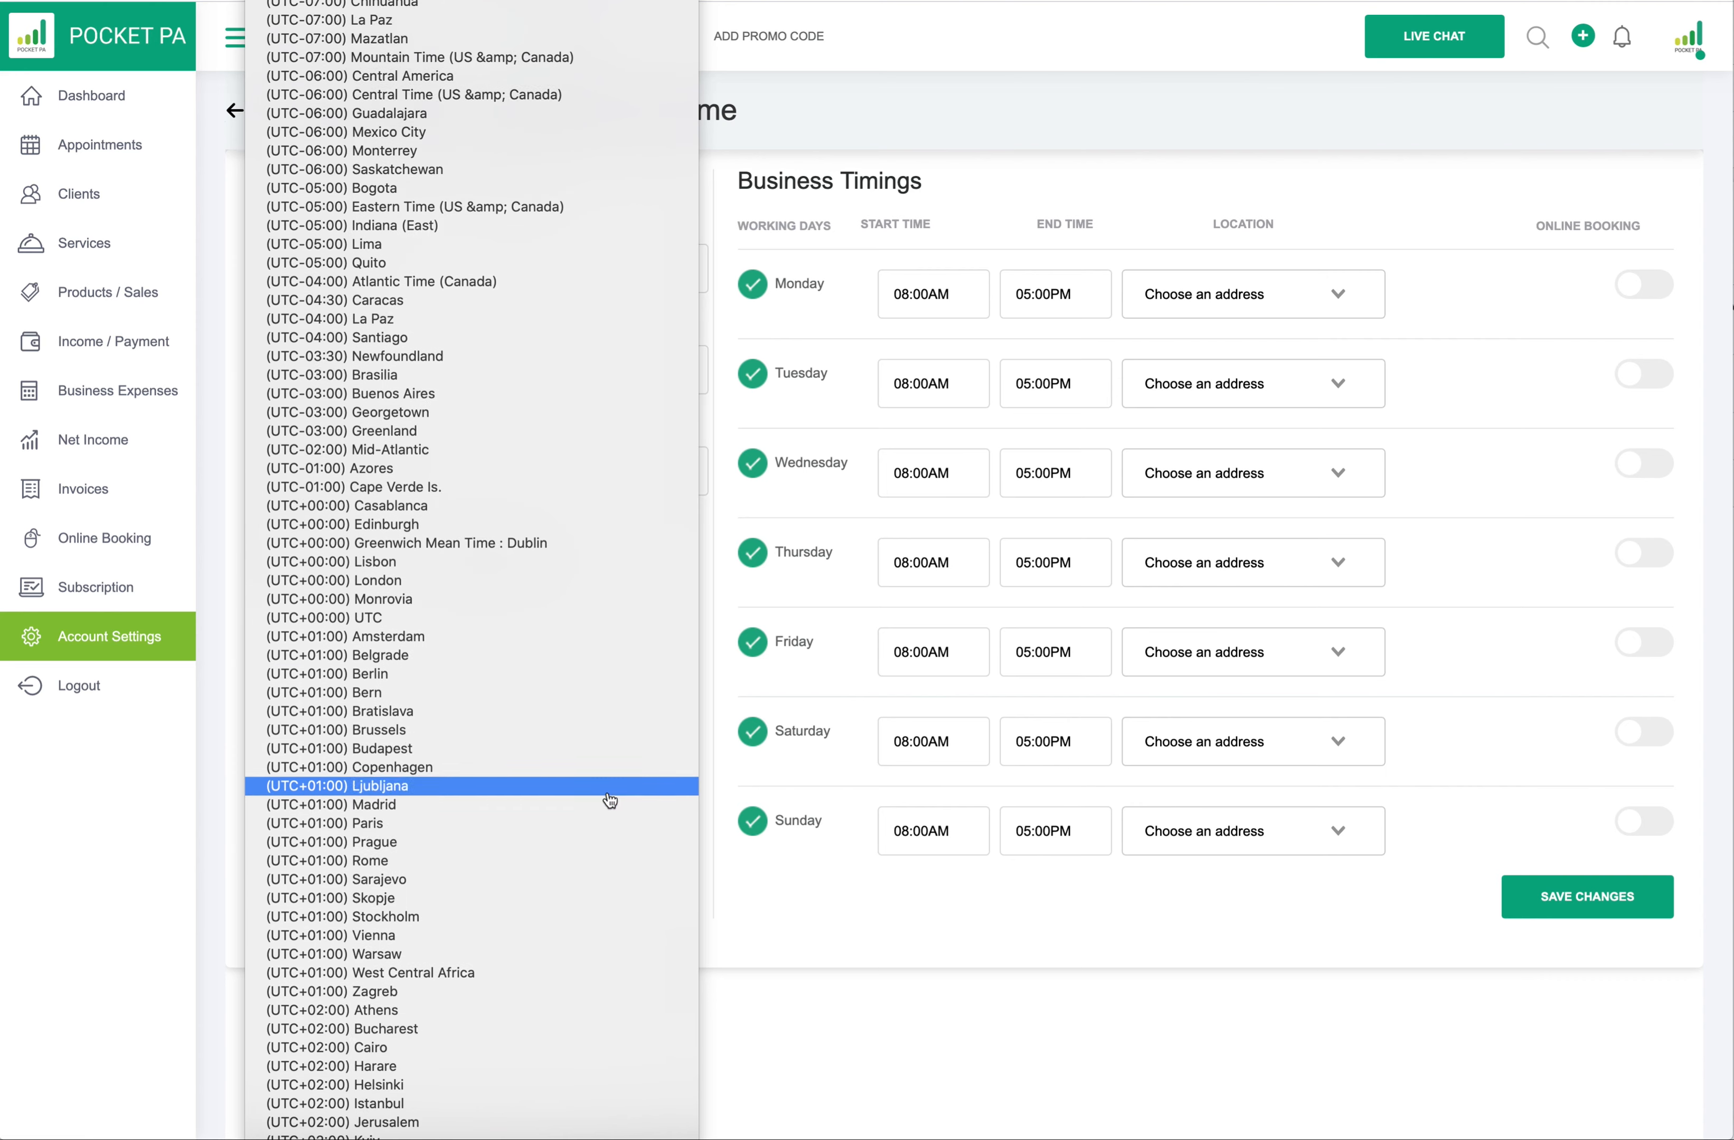
left_click(595, 563)
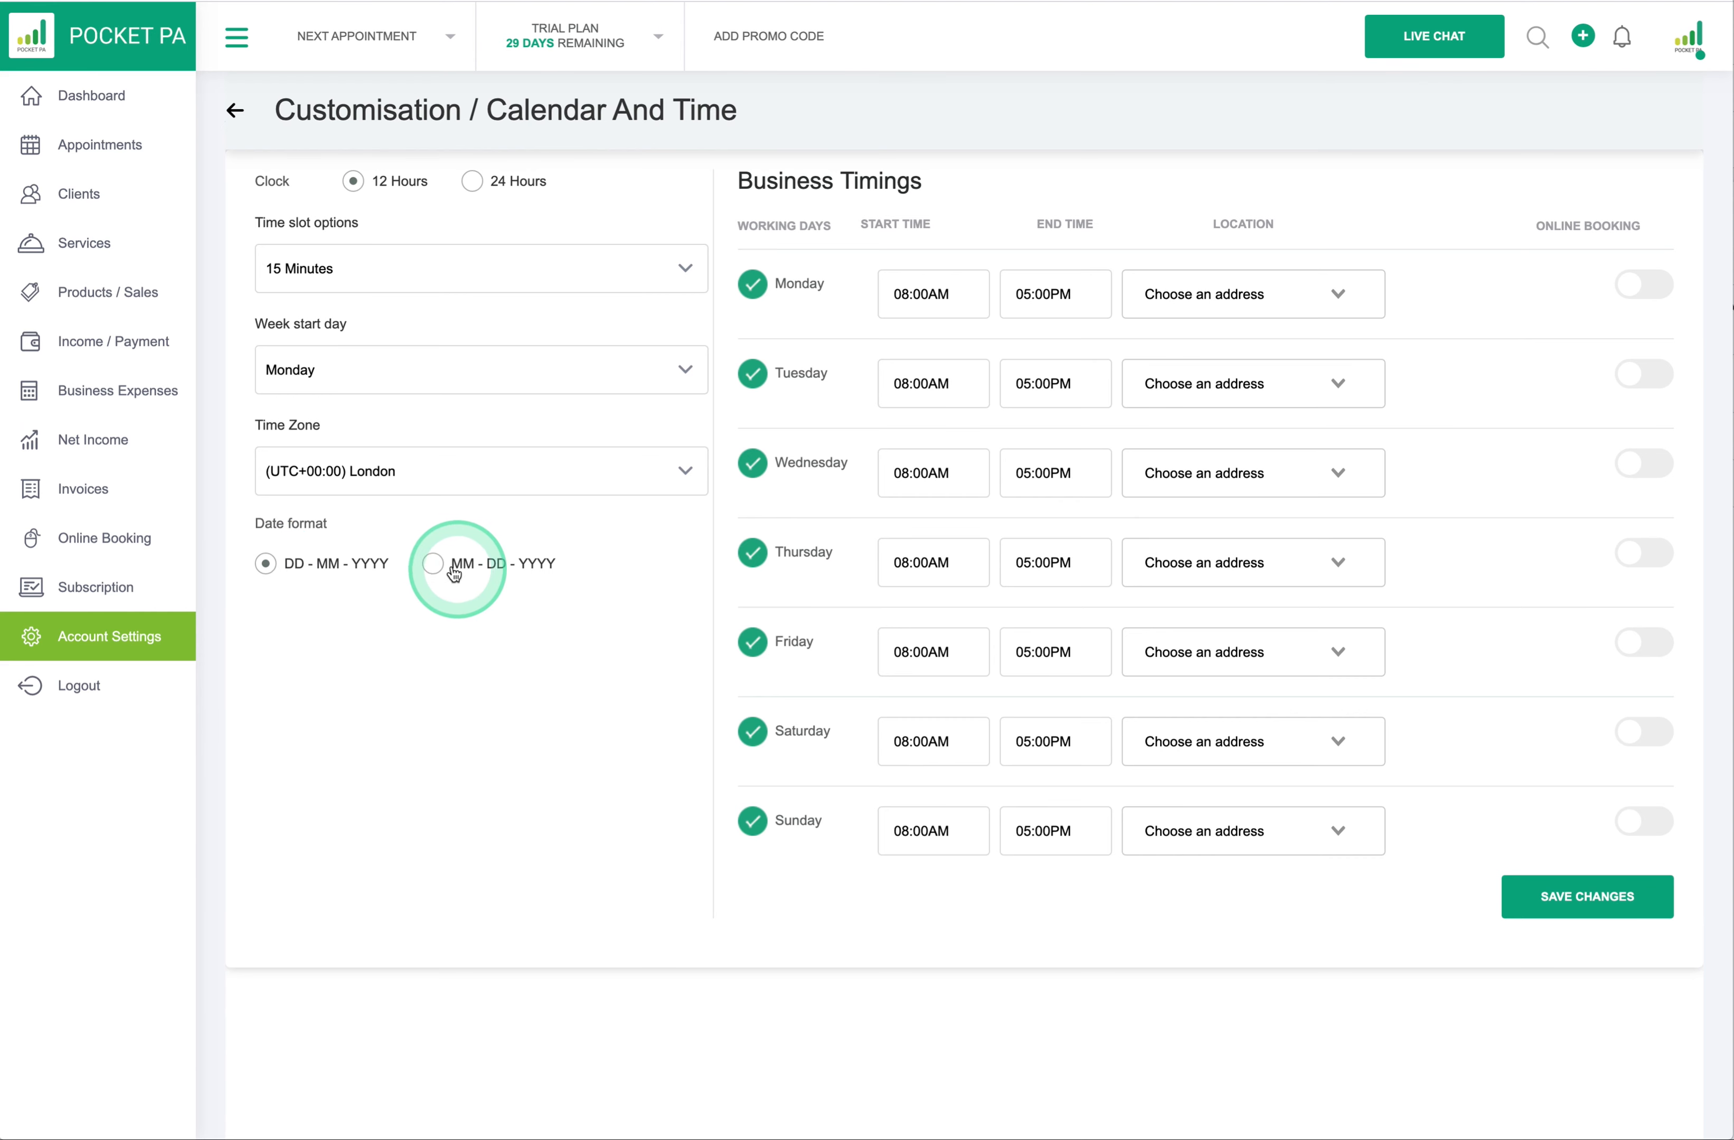
left_click(265, 565)
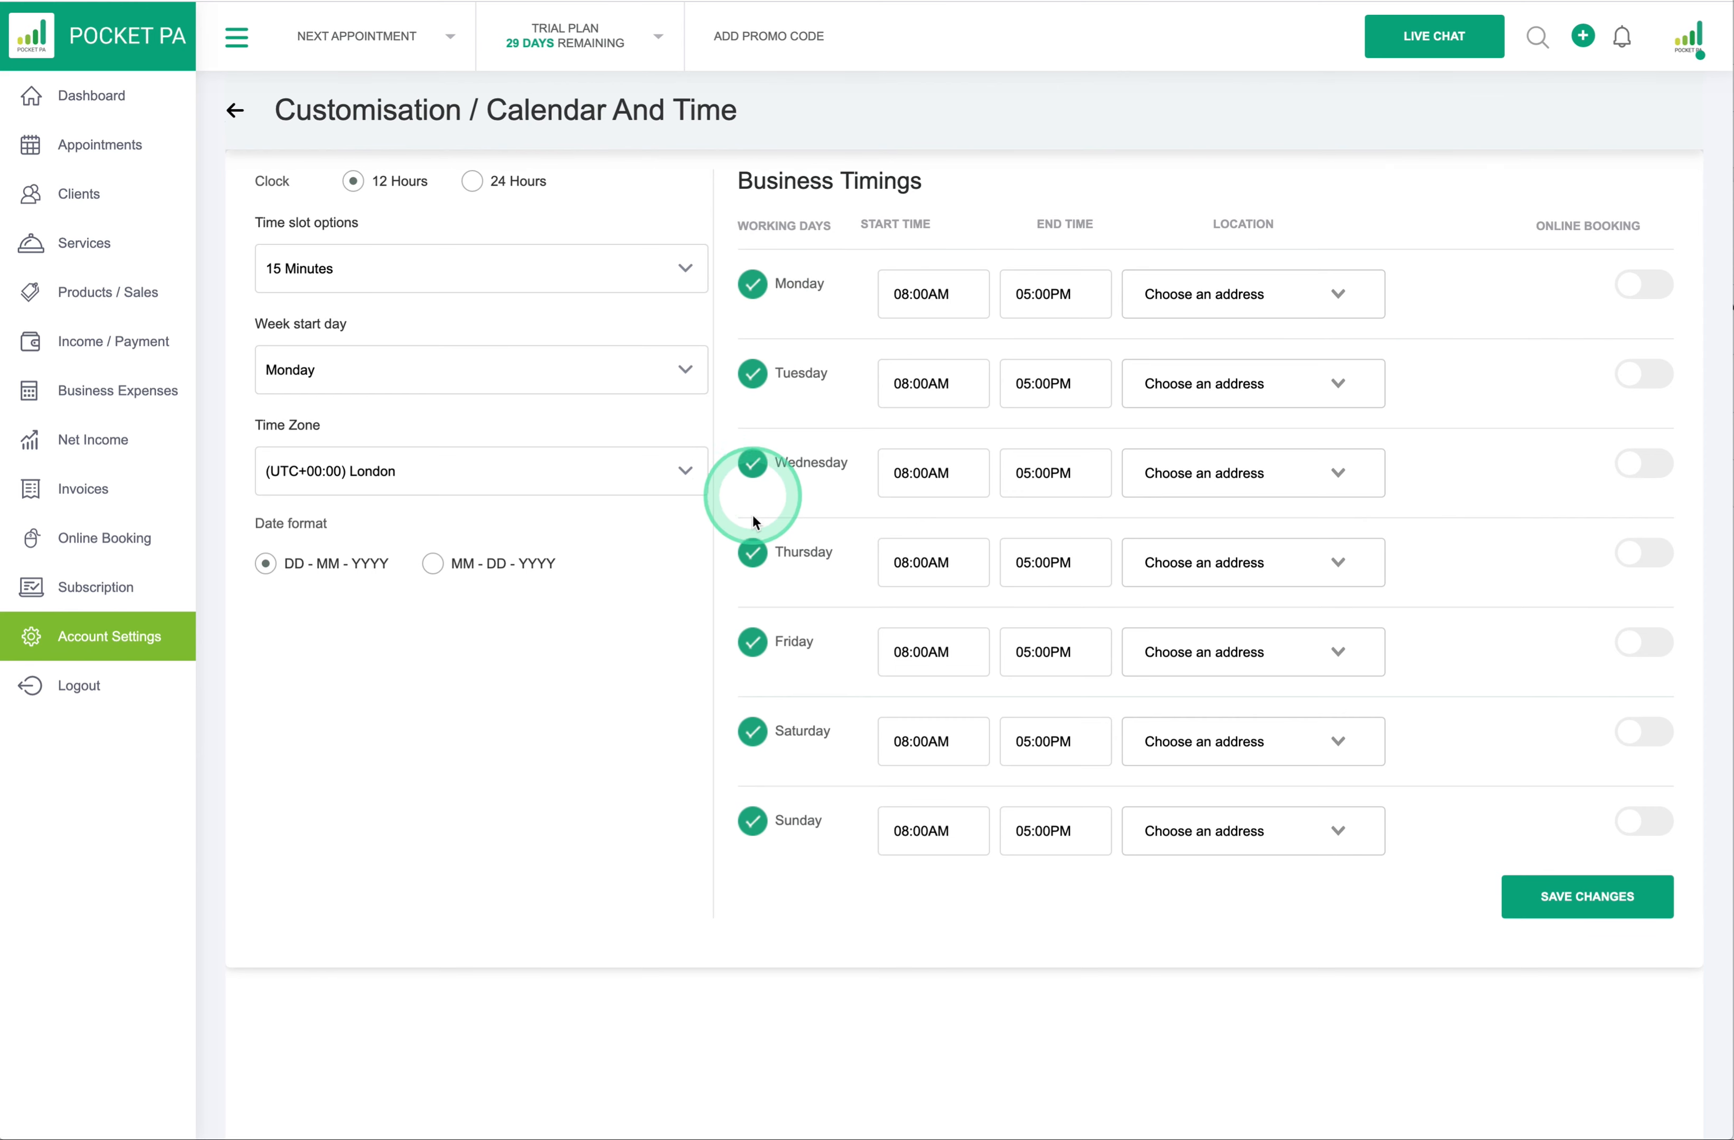
- Remove Saturday and Sunday from the working days and set Monday's start to 09:00AM
left_click(755, 824)
left_click(755, 737)
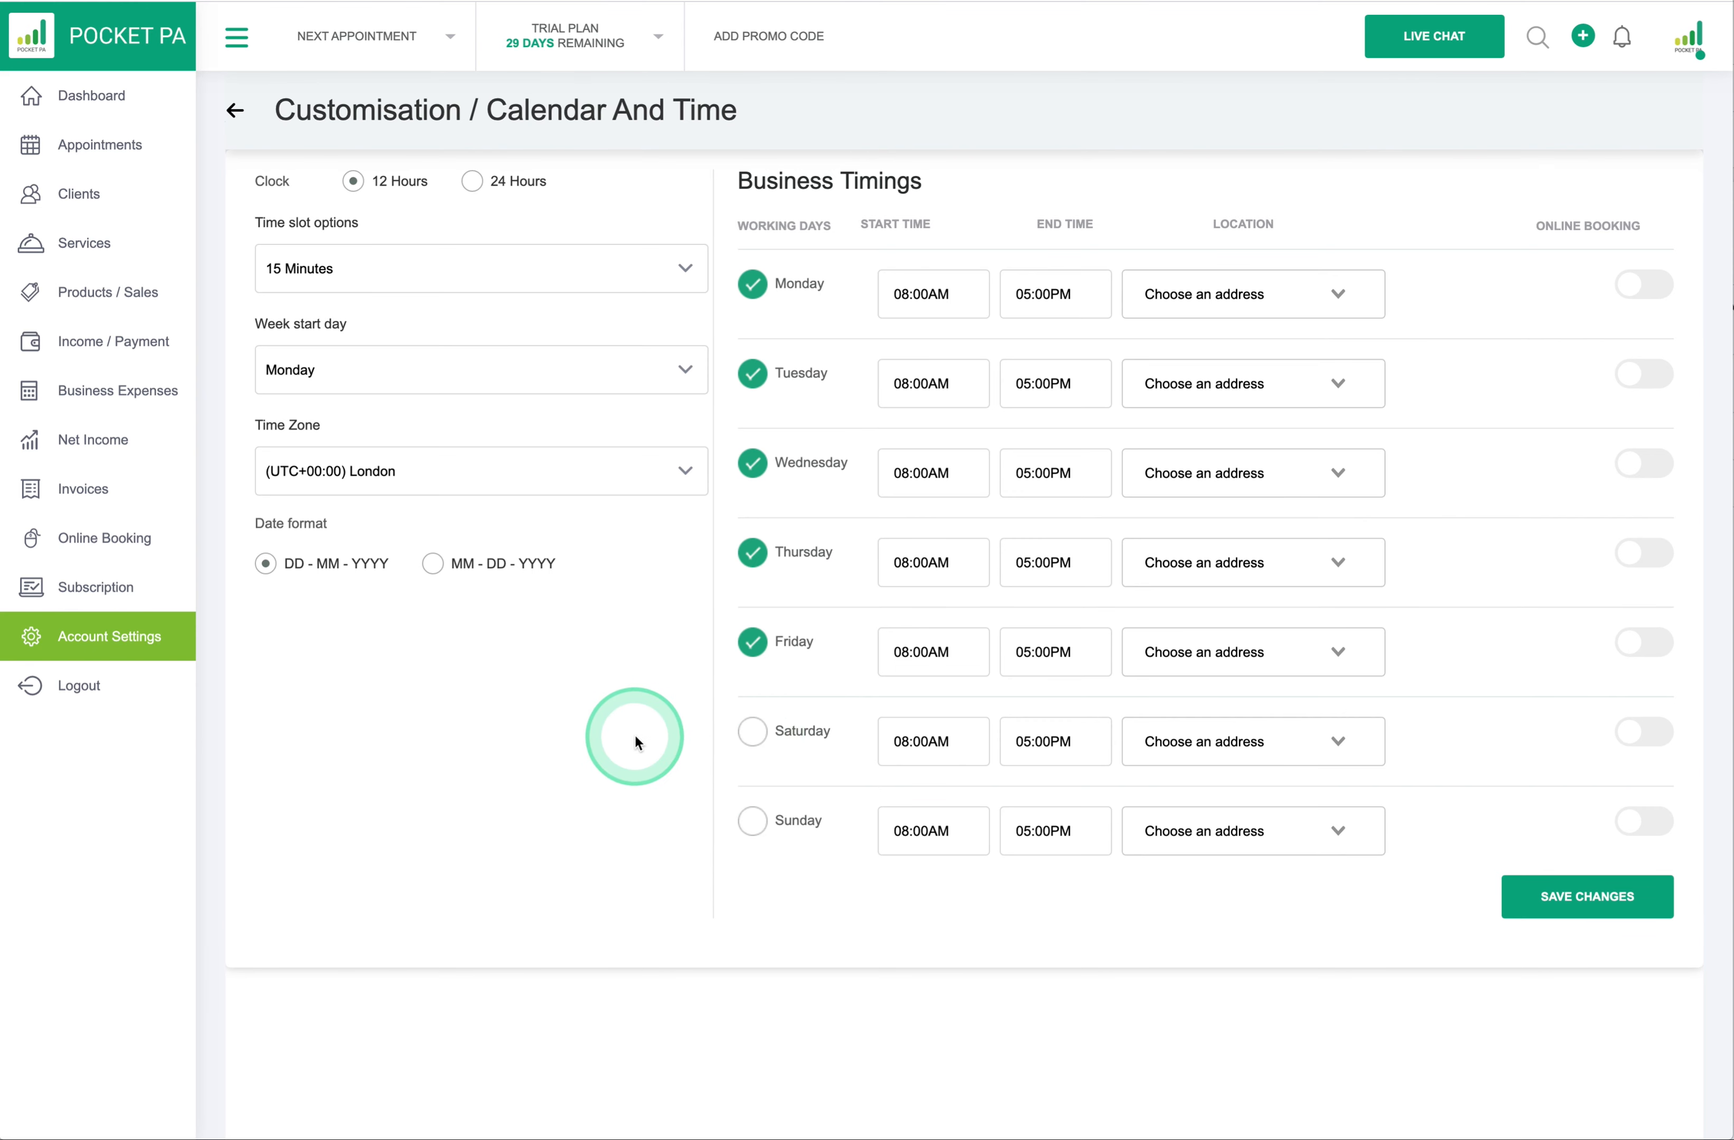
left_click(946, 296)
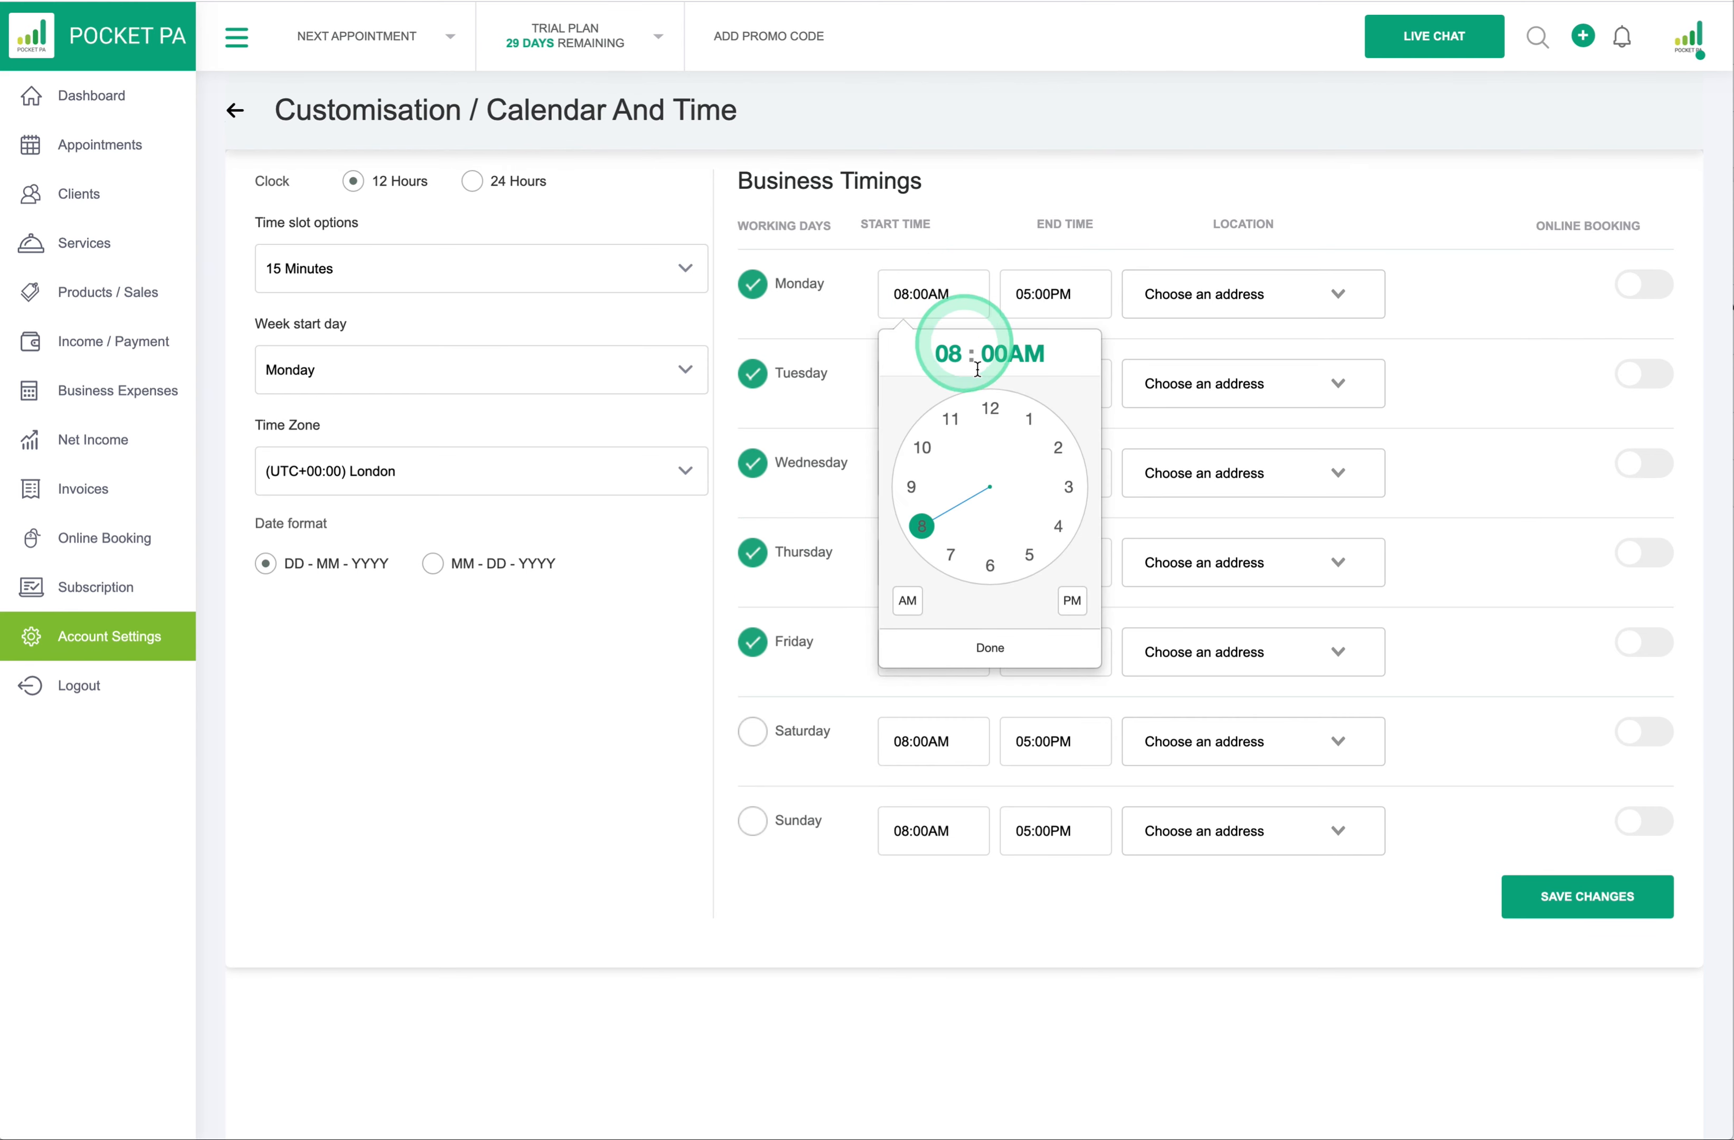
left_click(915, 487)
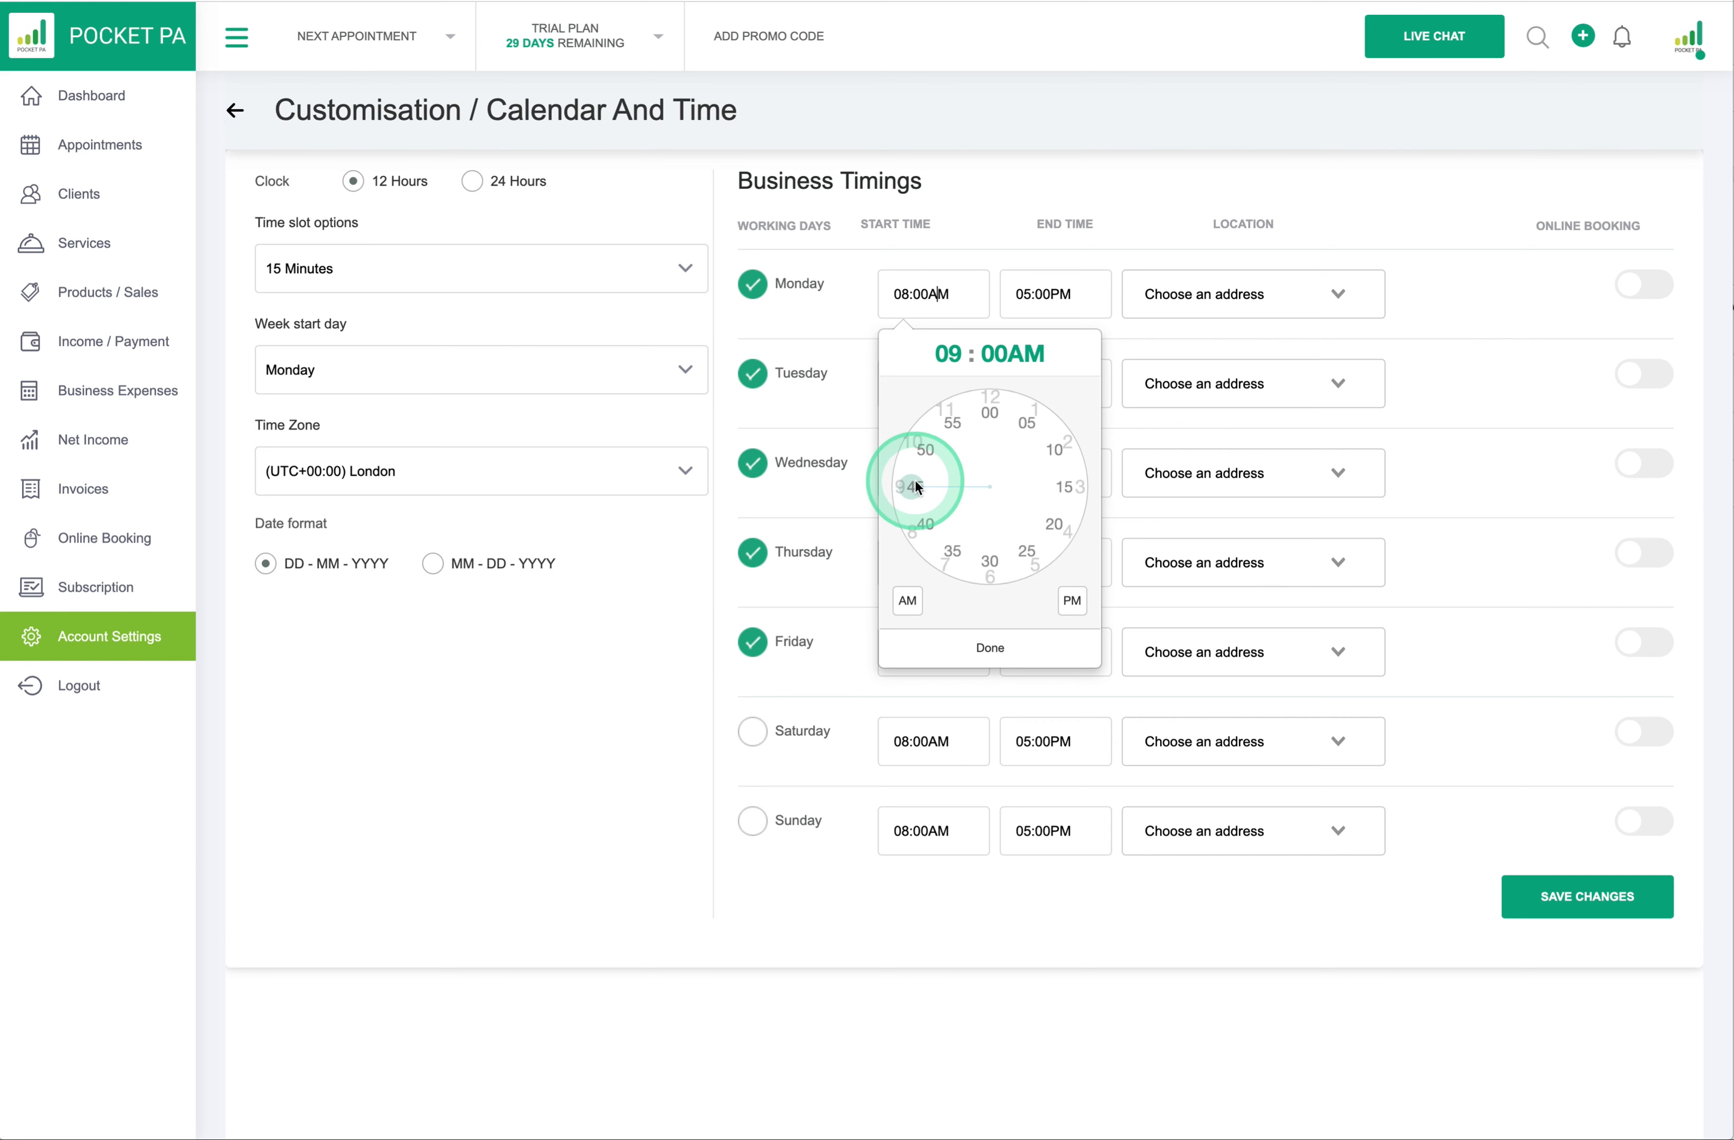
left_click(990, 410)
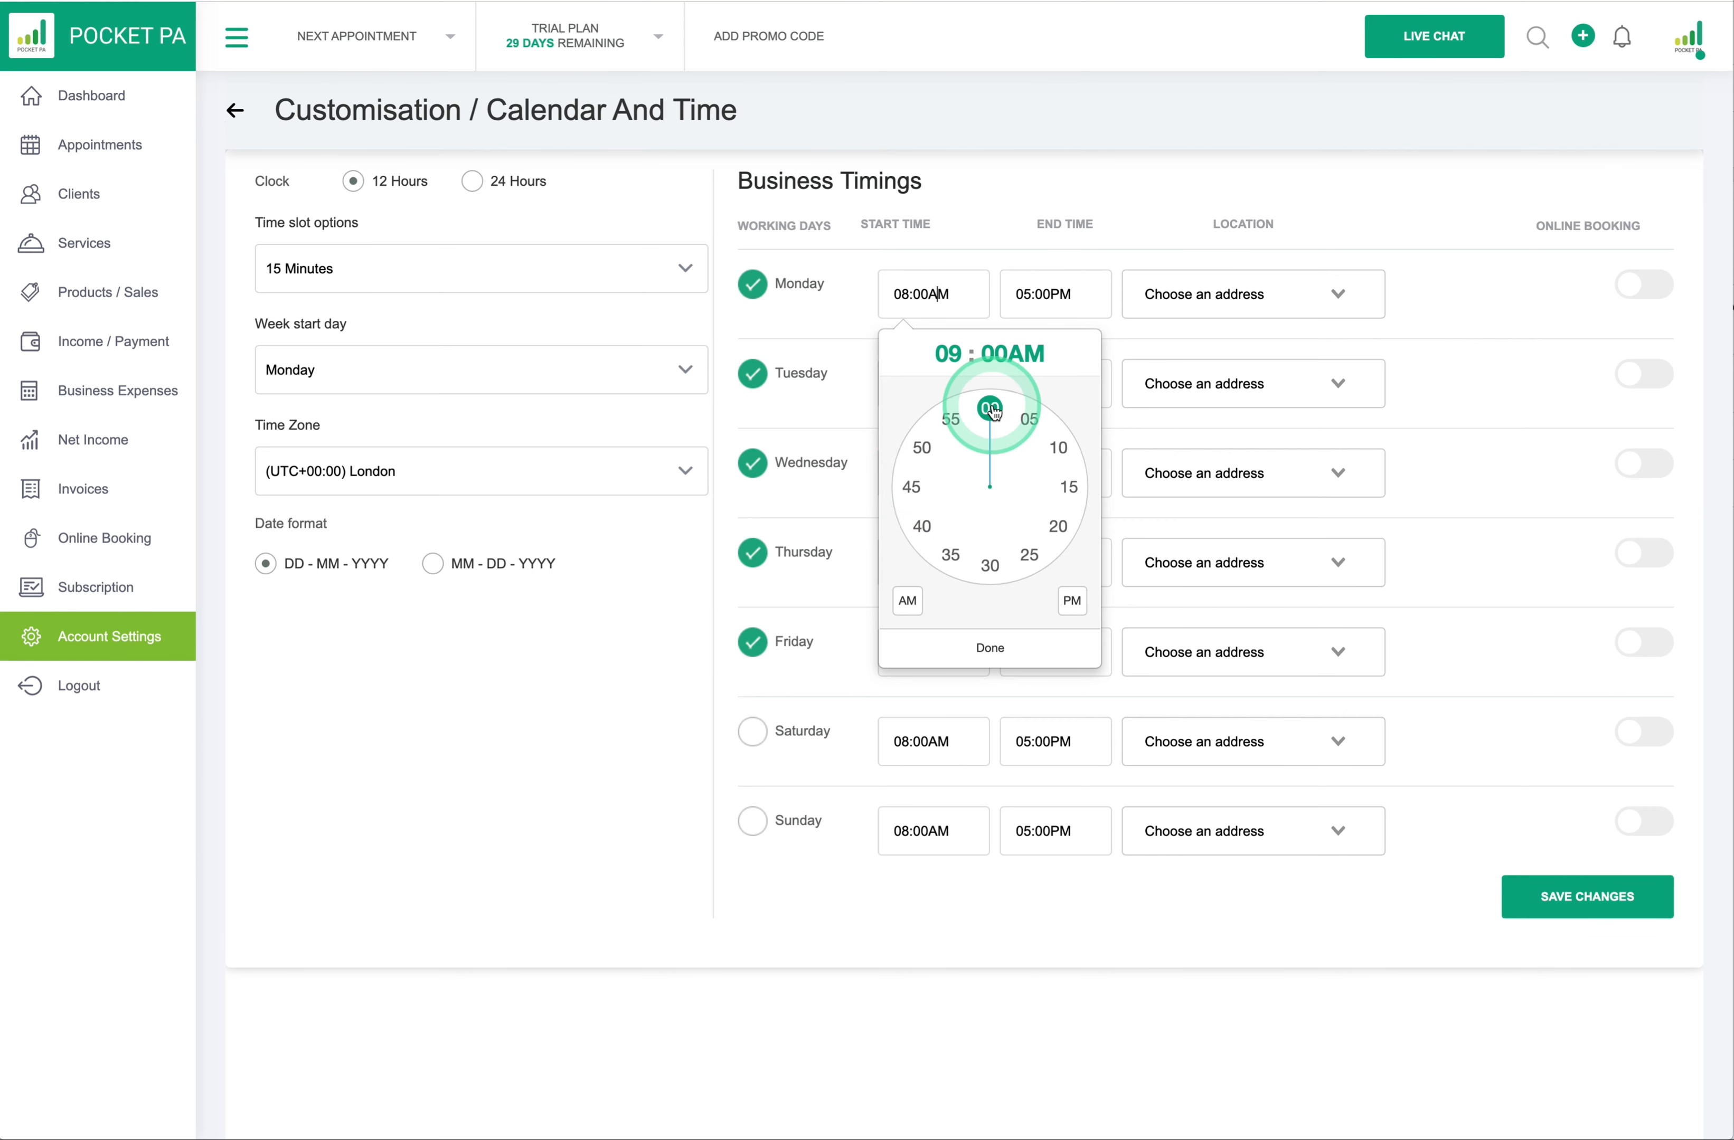
left_click(909, 601)
left_click(985, 645)
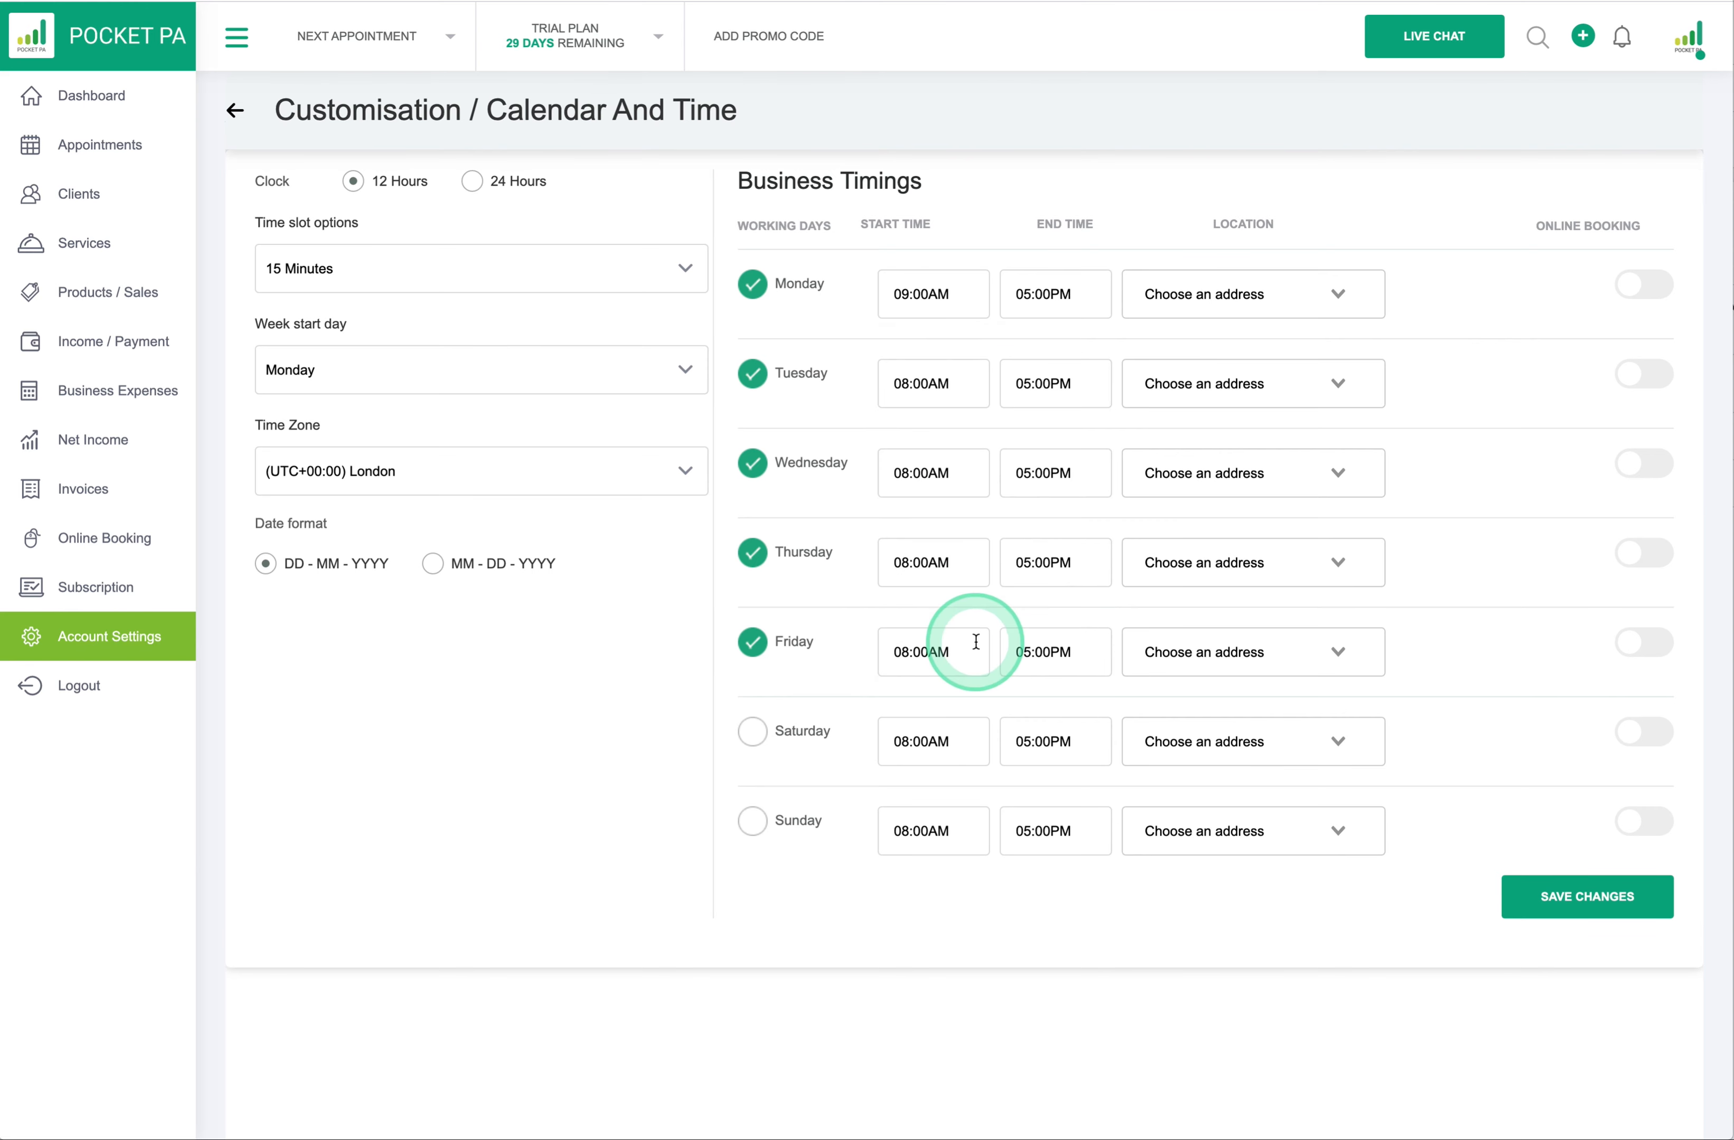
left_click(919, 298)
- Set Monday's end time to 06:00PM
left_click(1020, 297)
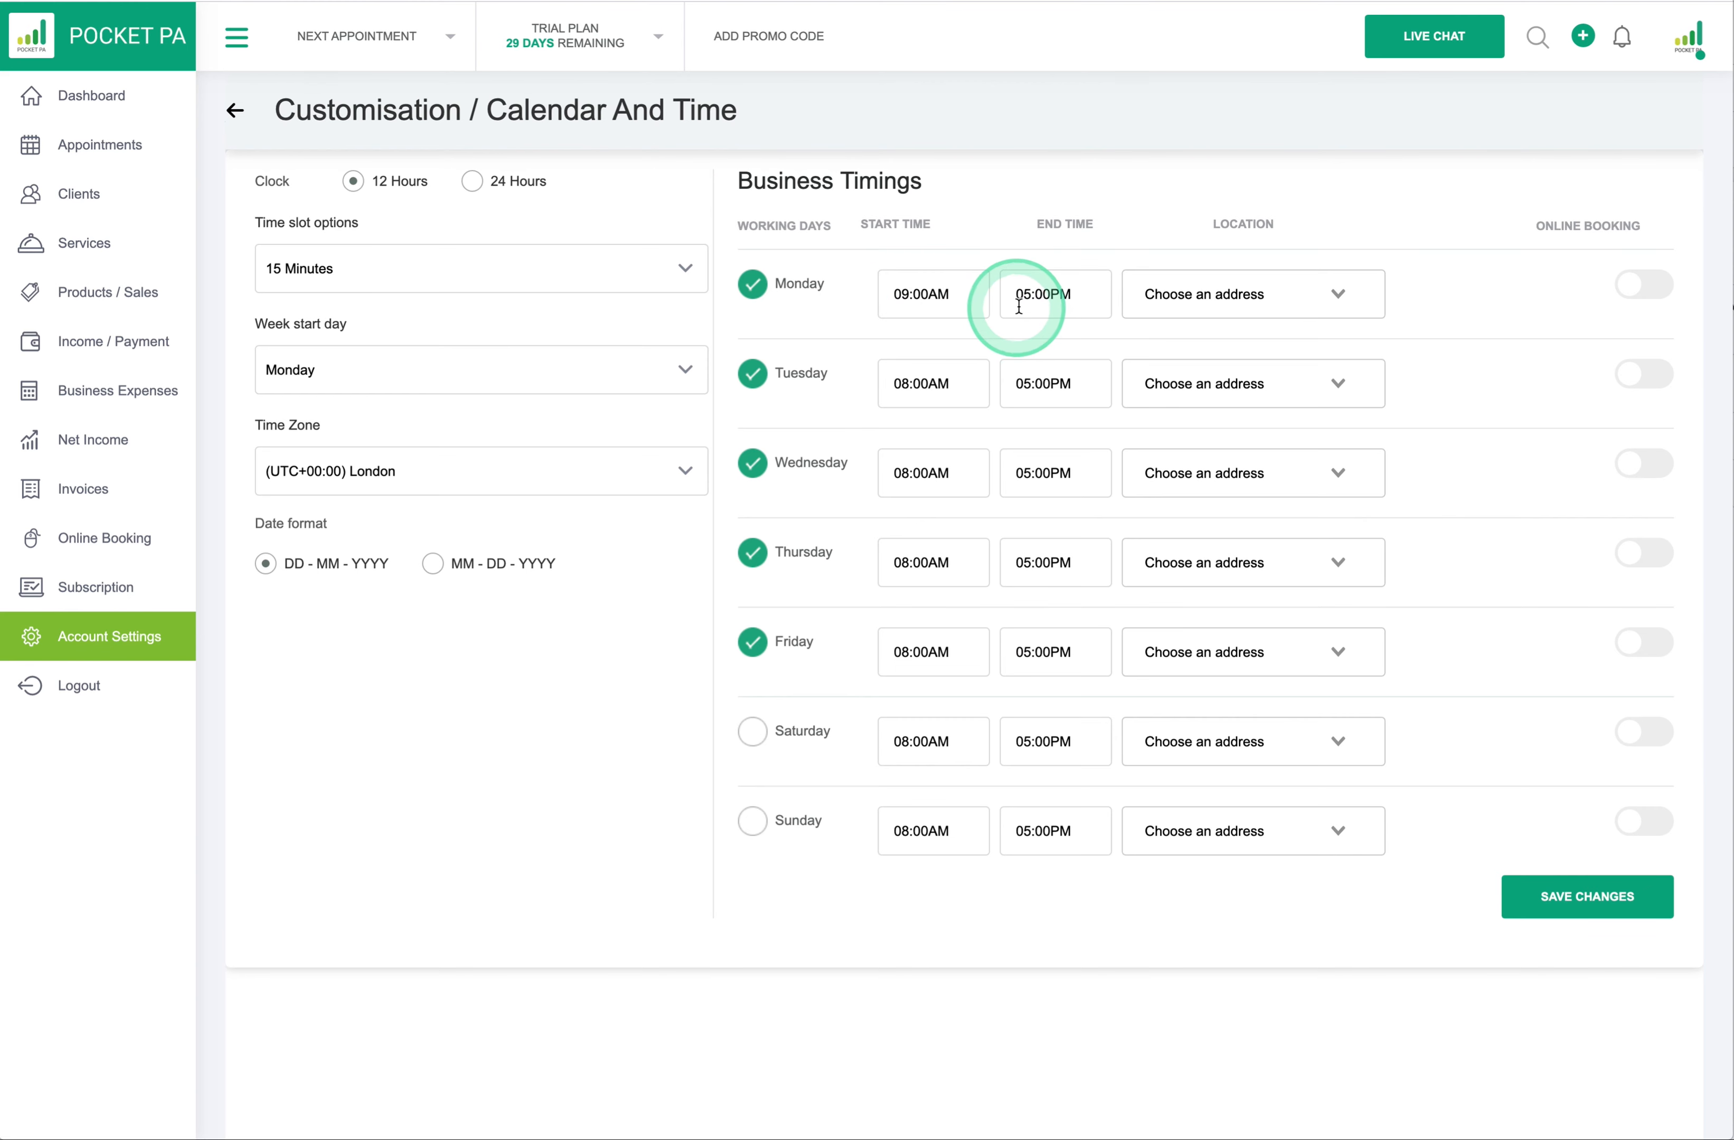
left_click(1112, 566)
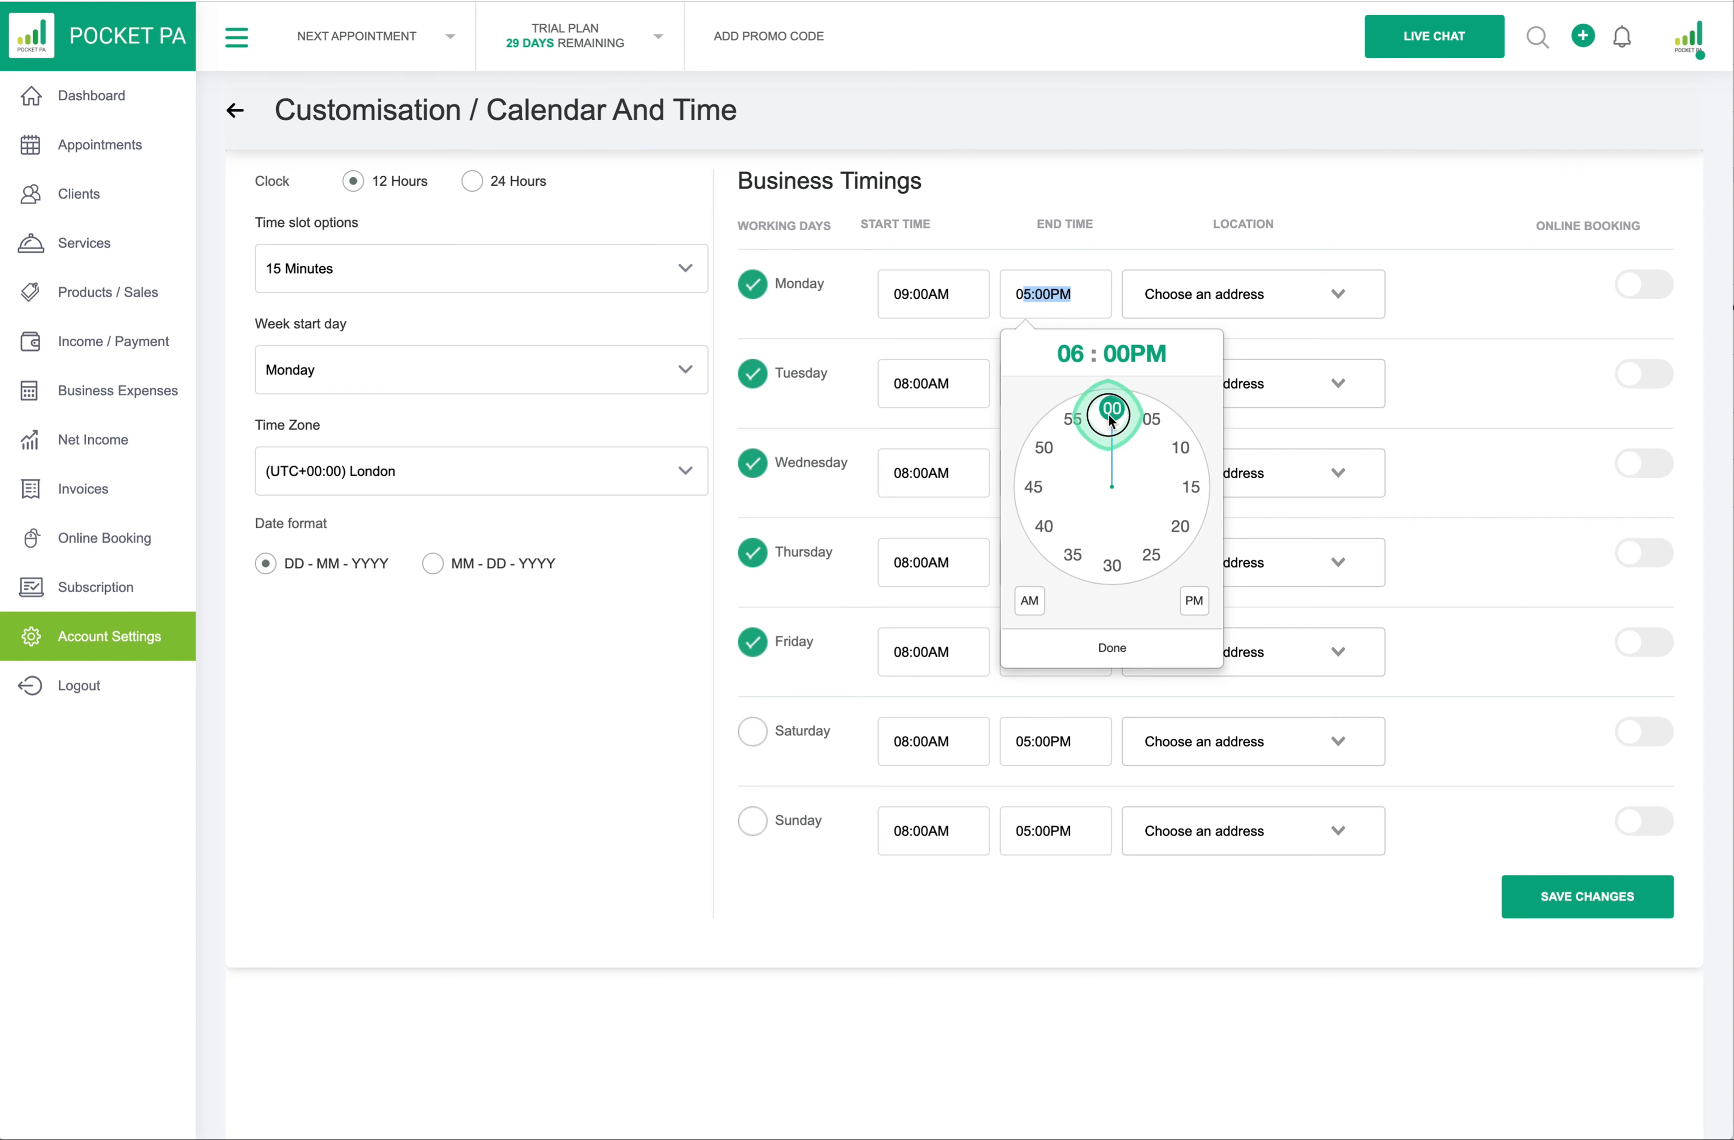
left_click(1193, 602)
left_click(1140, 646)
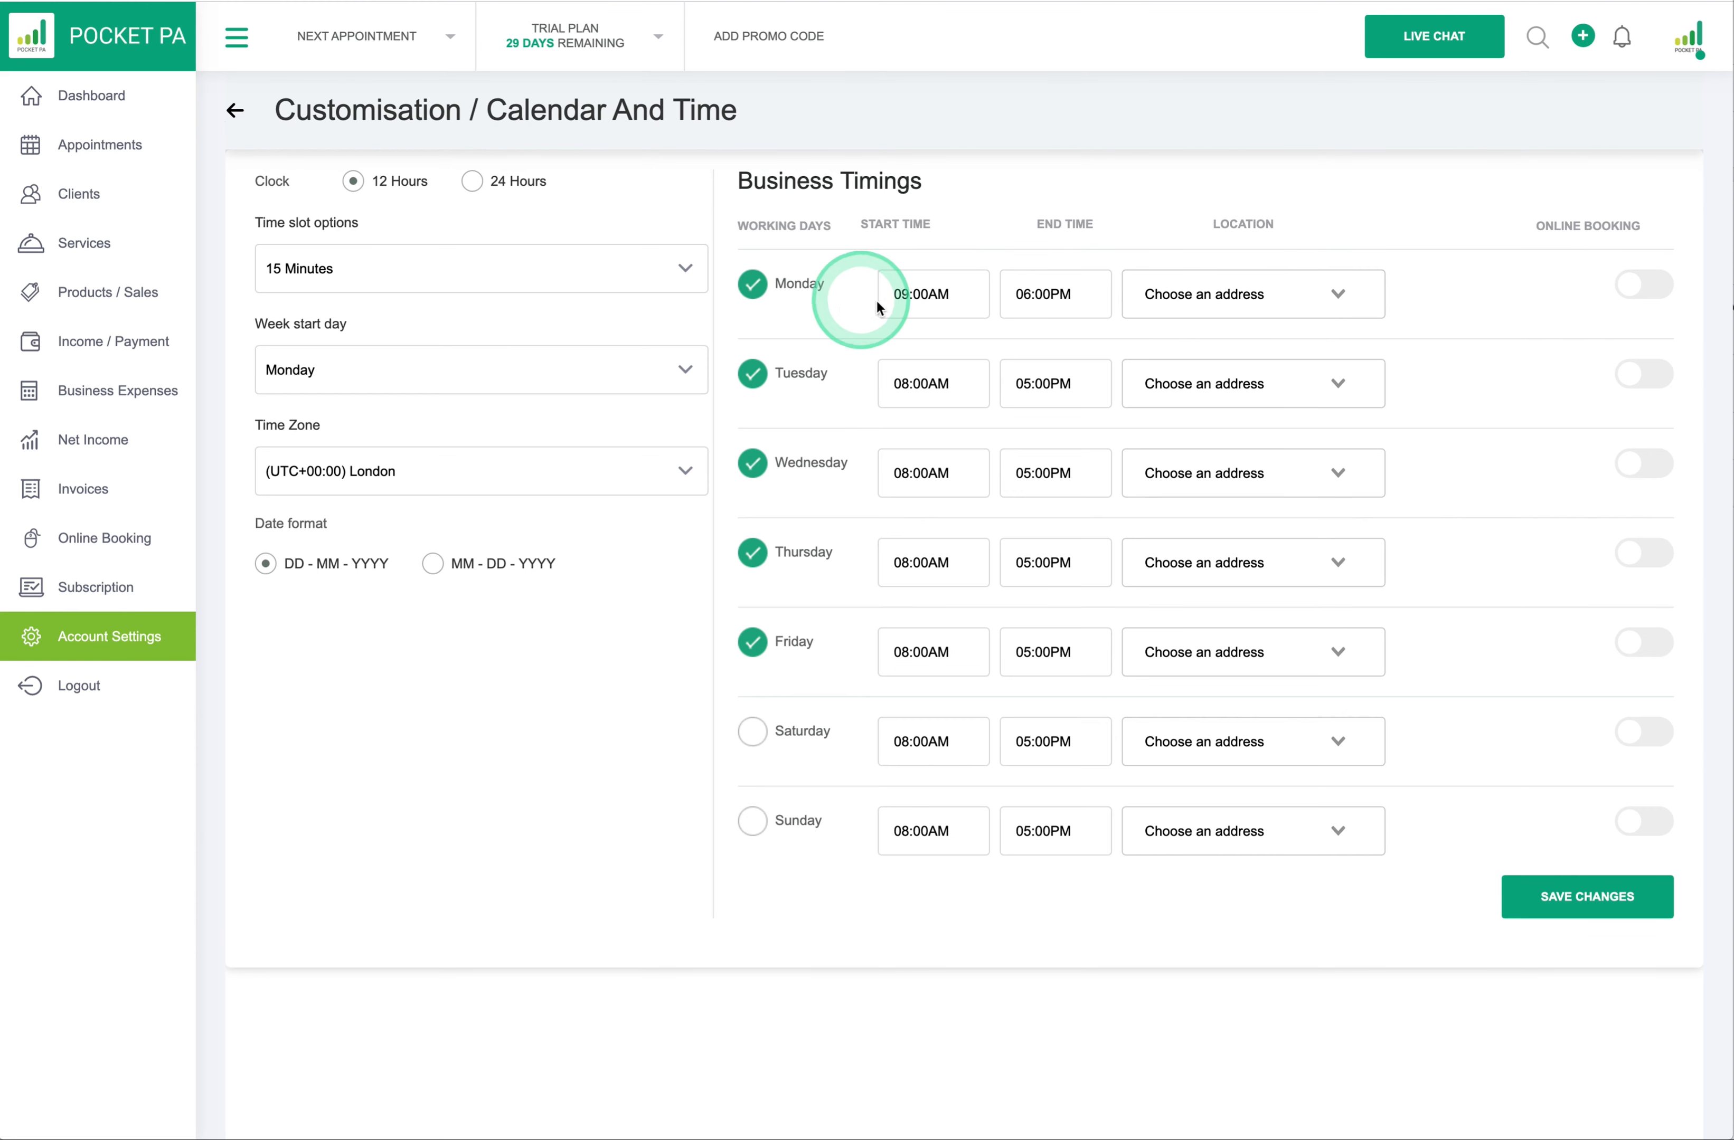
- Enable online booking for Monday and Tuesday, set both locations to WORK ADDRESS, and save
left_click(1637, 289)
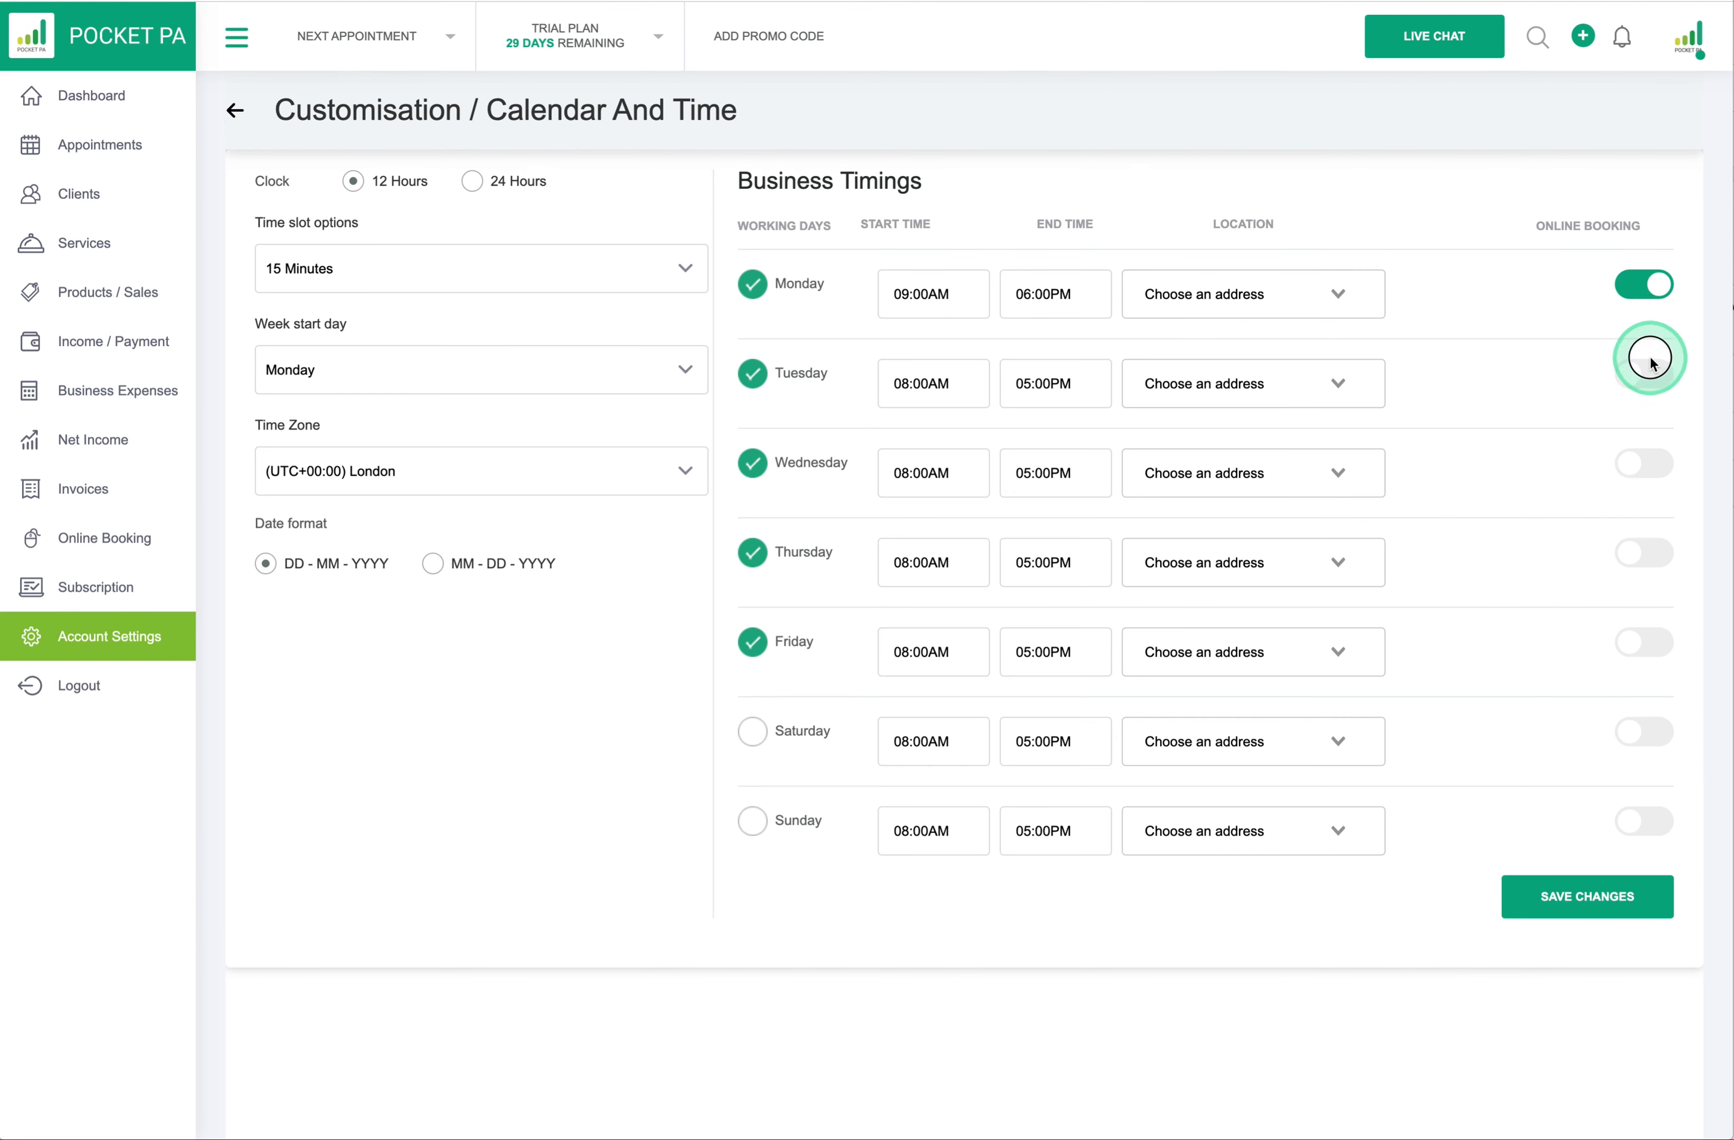
left_click(1650, 379)
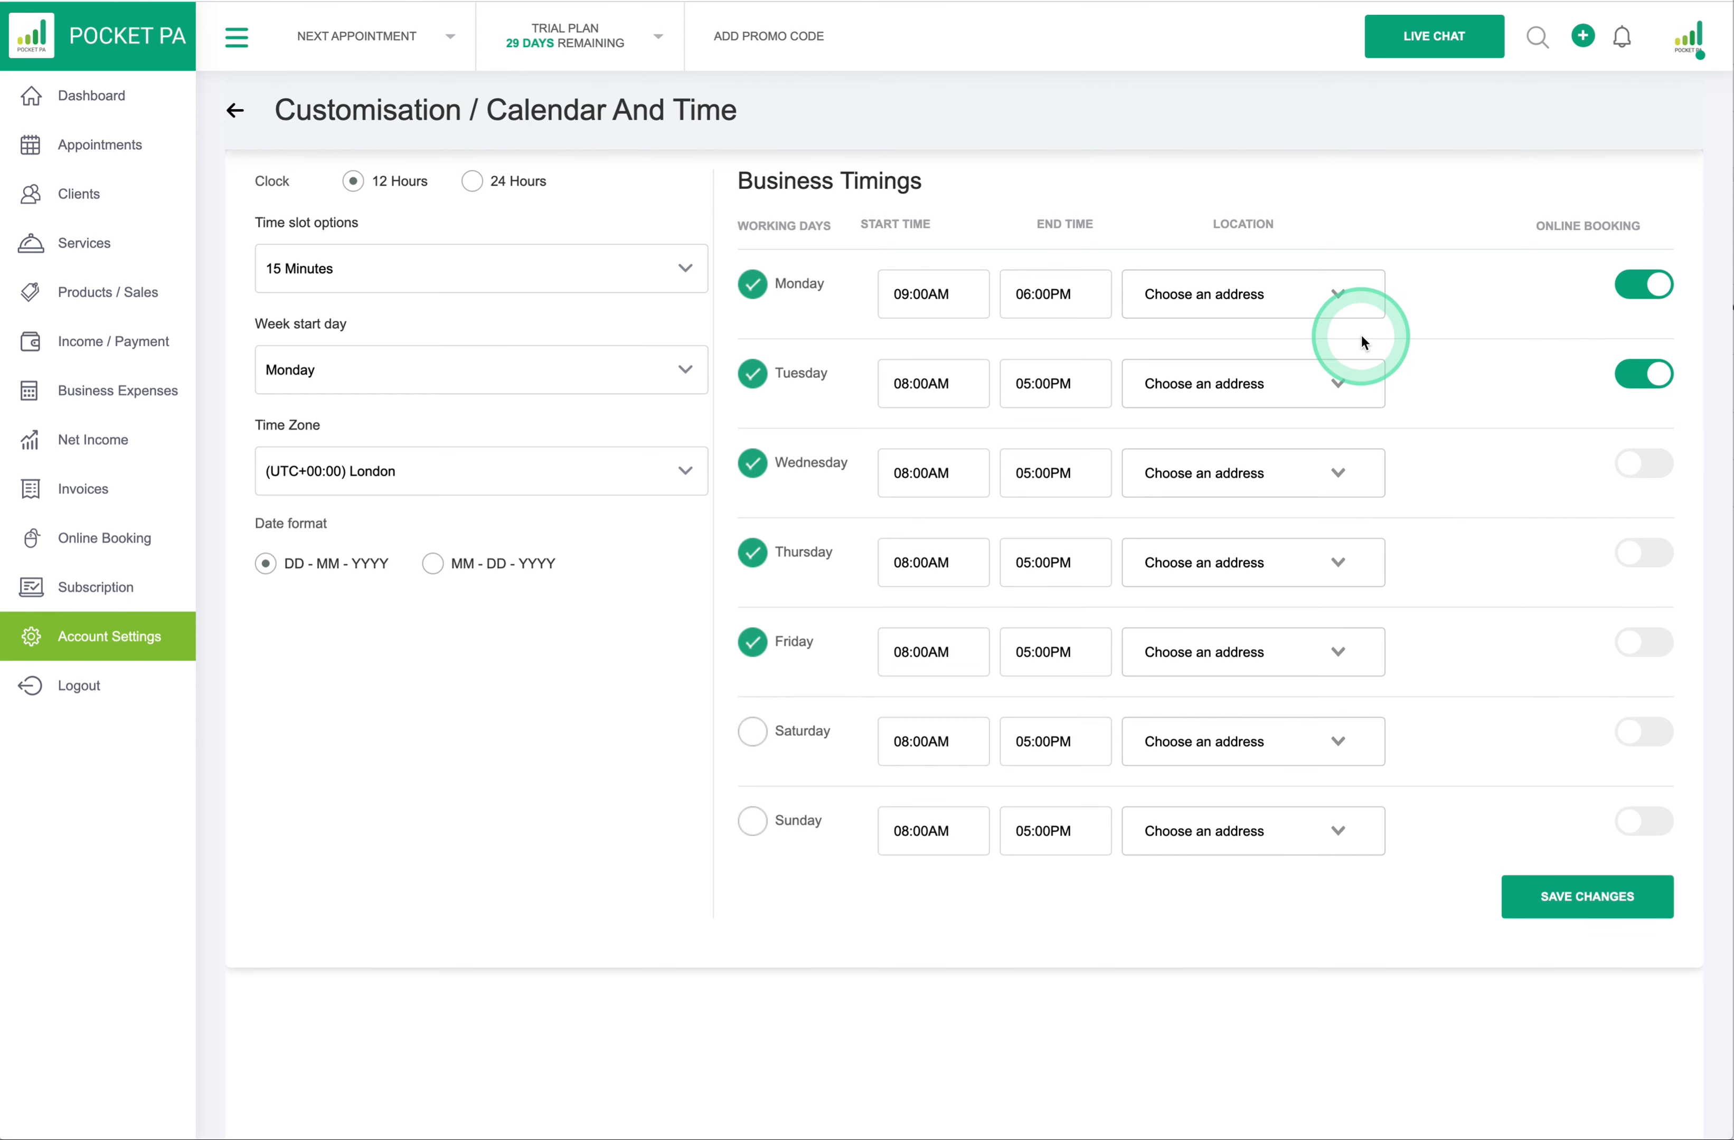
left_click(1340, 291)
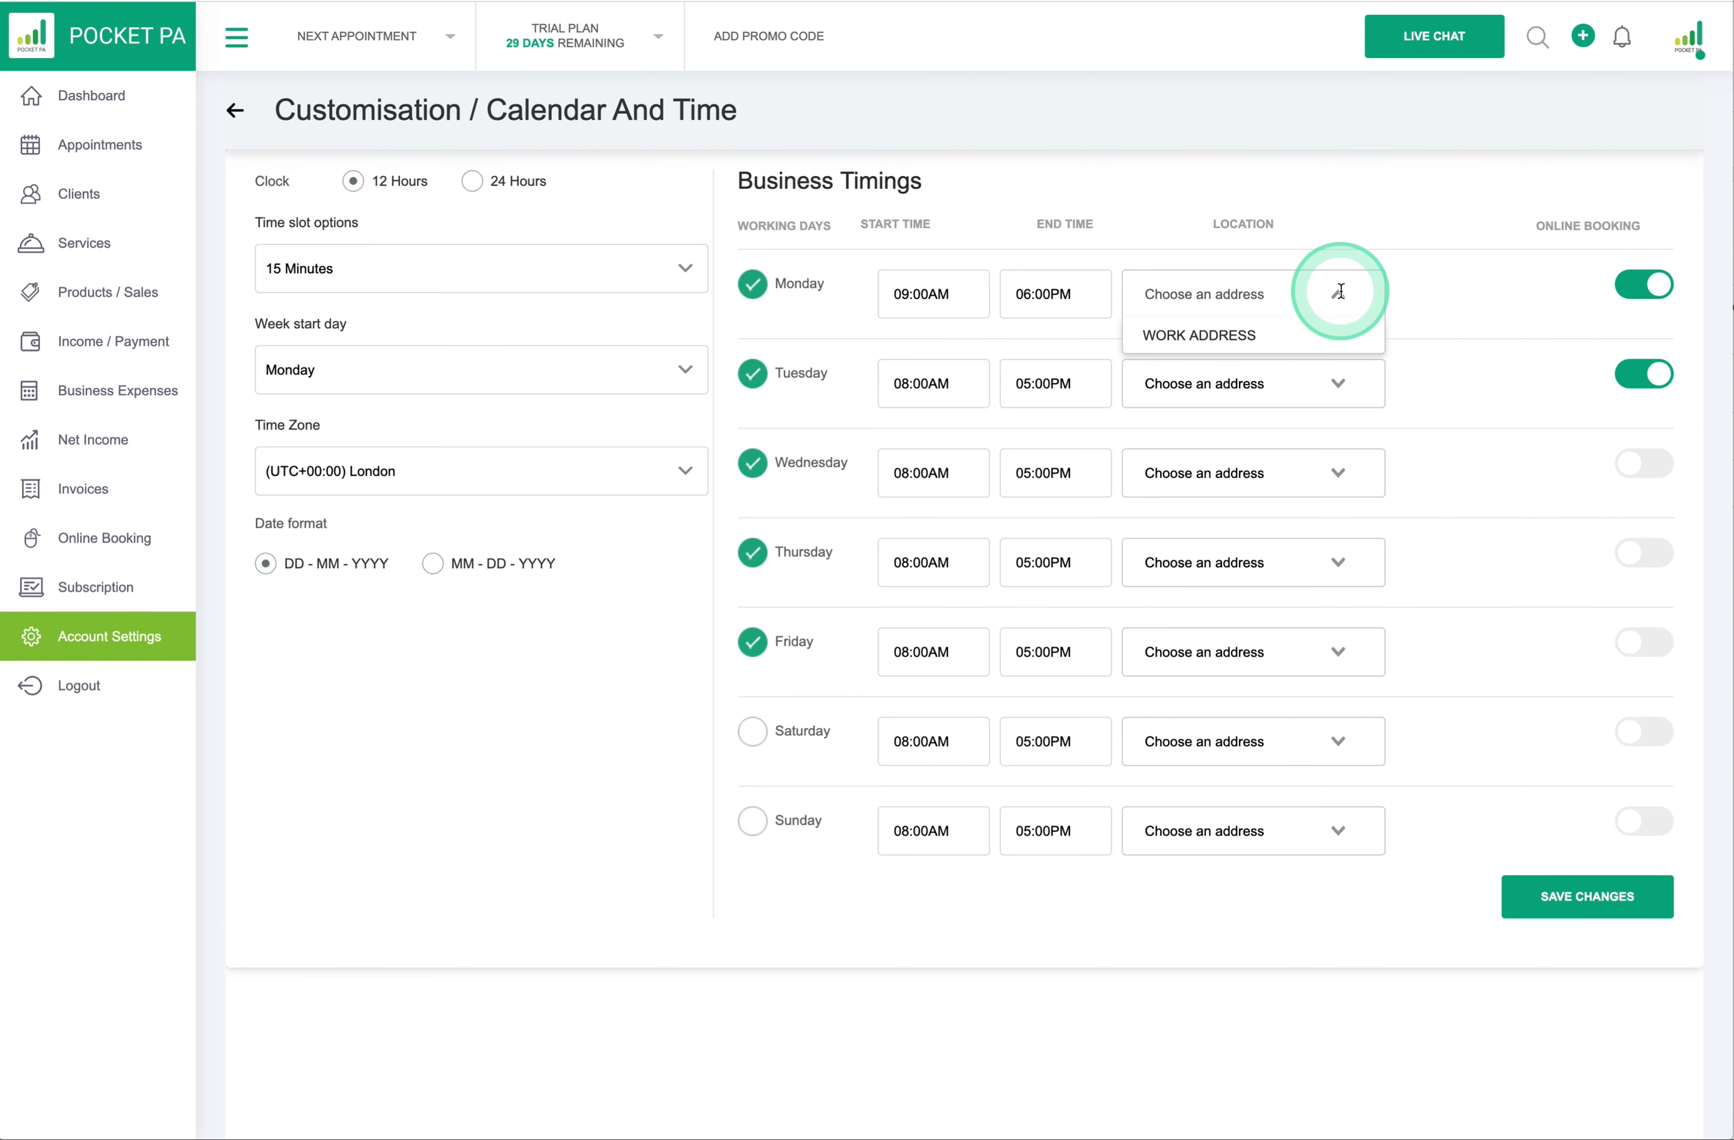
left_click(1329, 337)
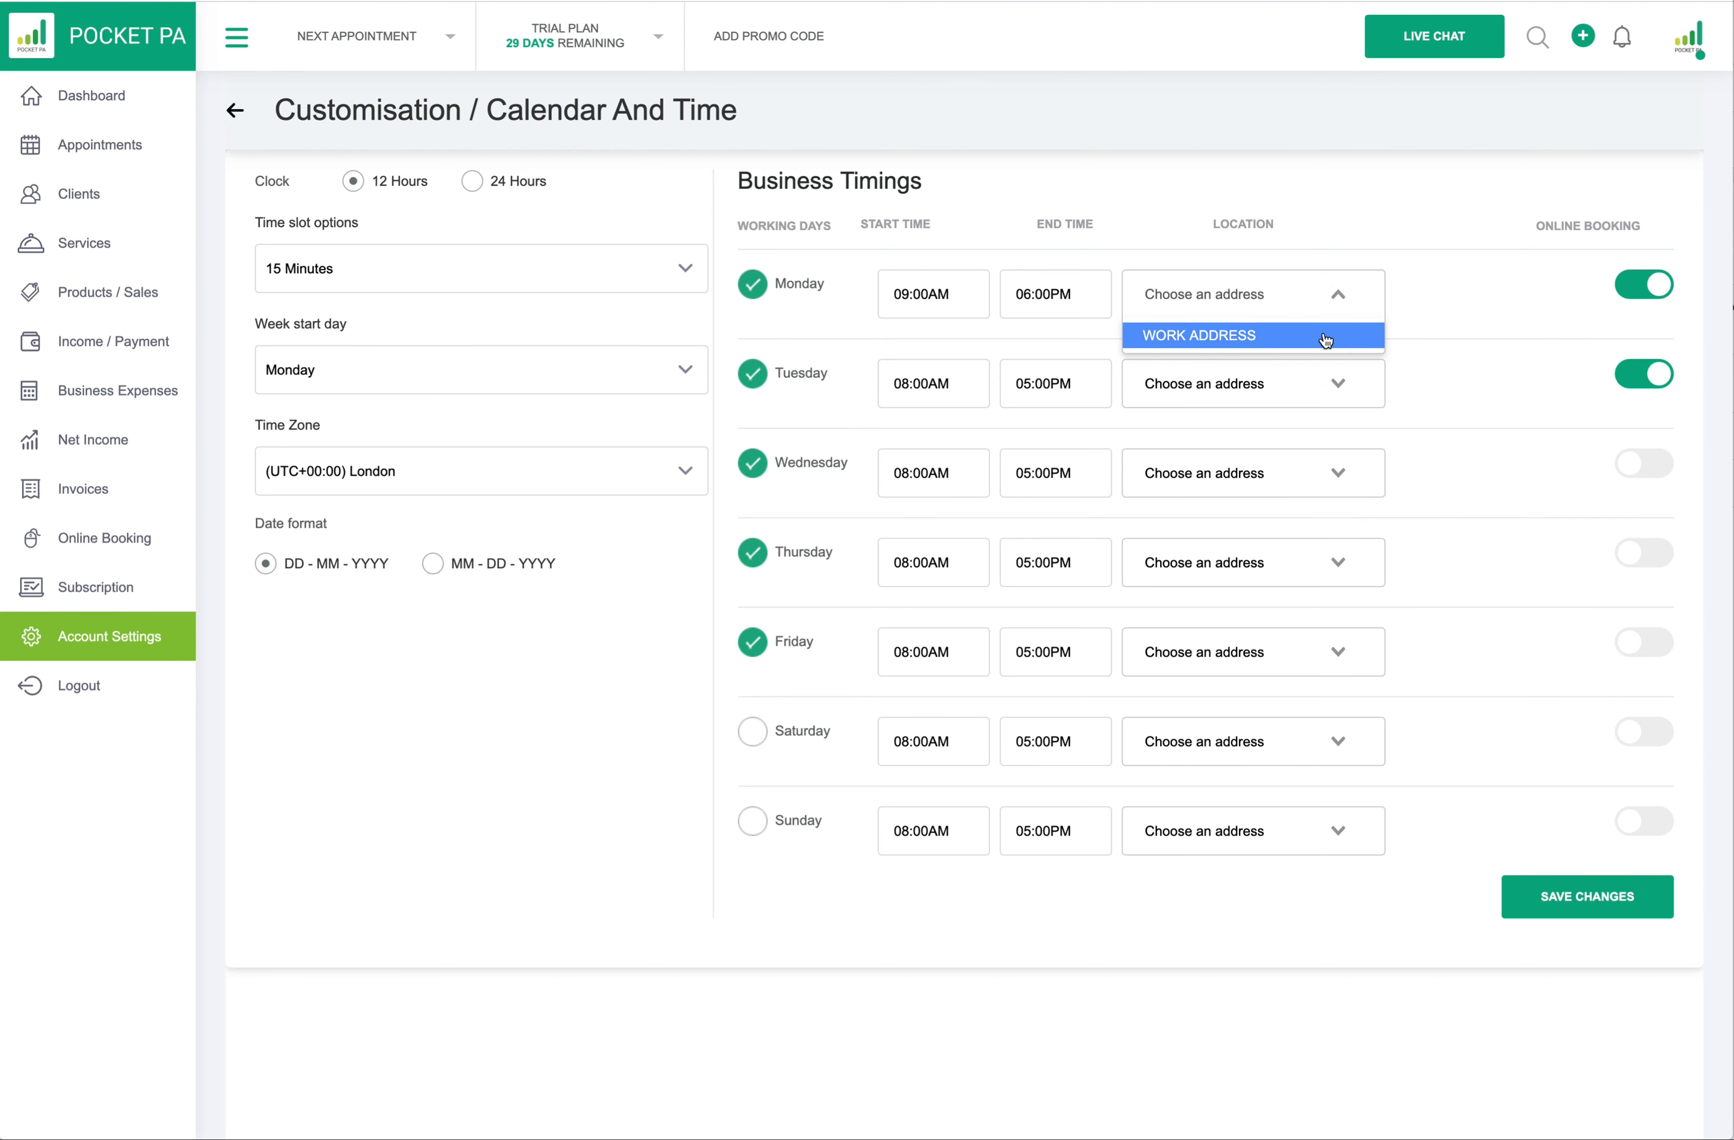
left_click(1339, 379)
left_click(1326, 420)
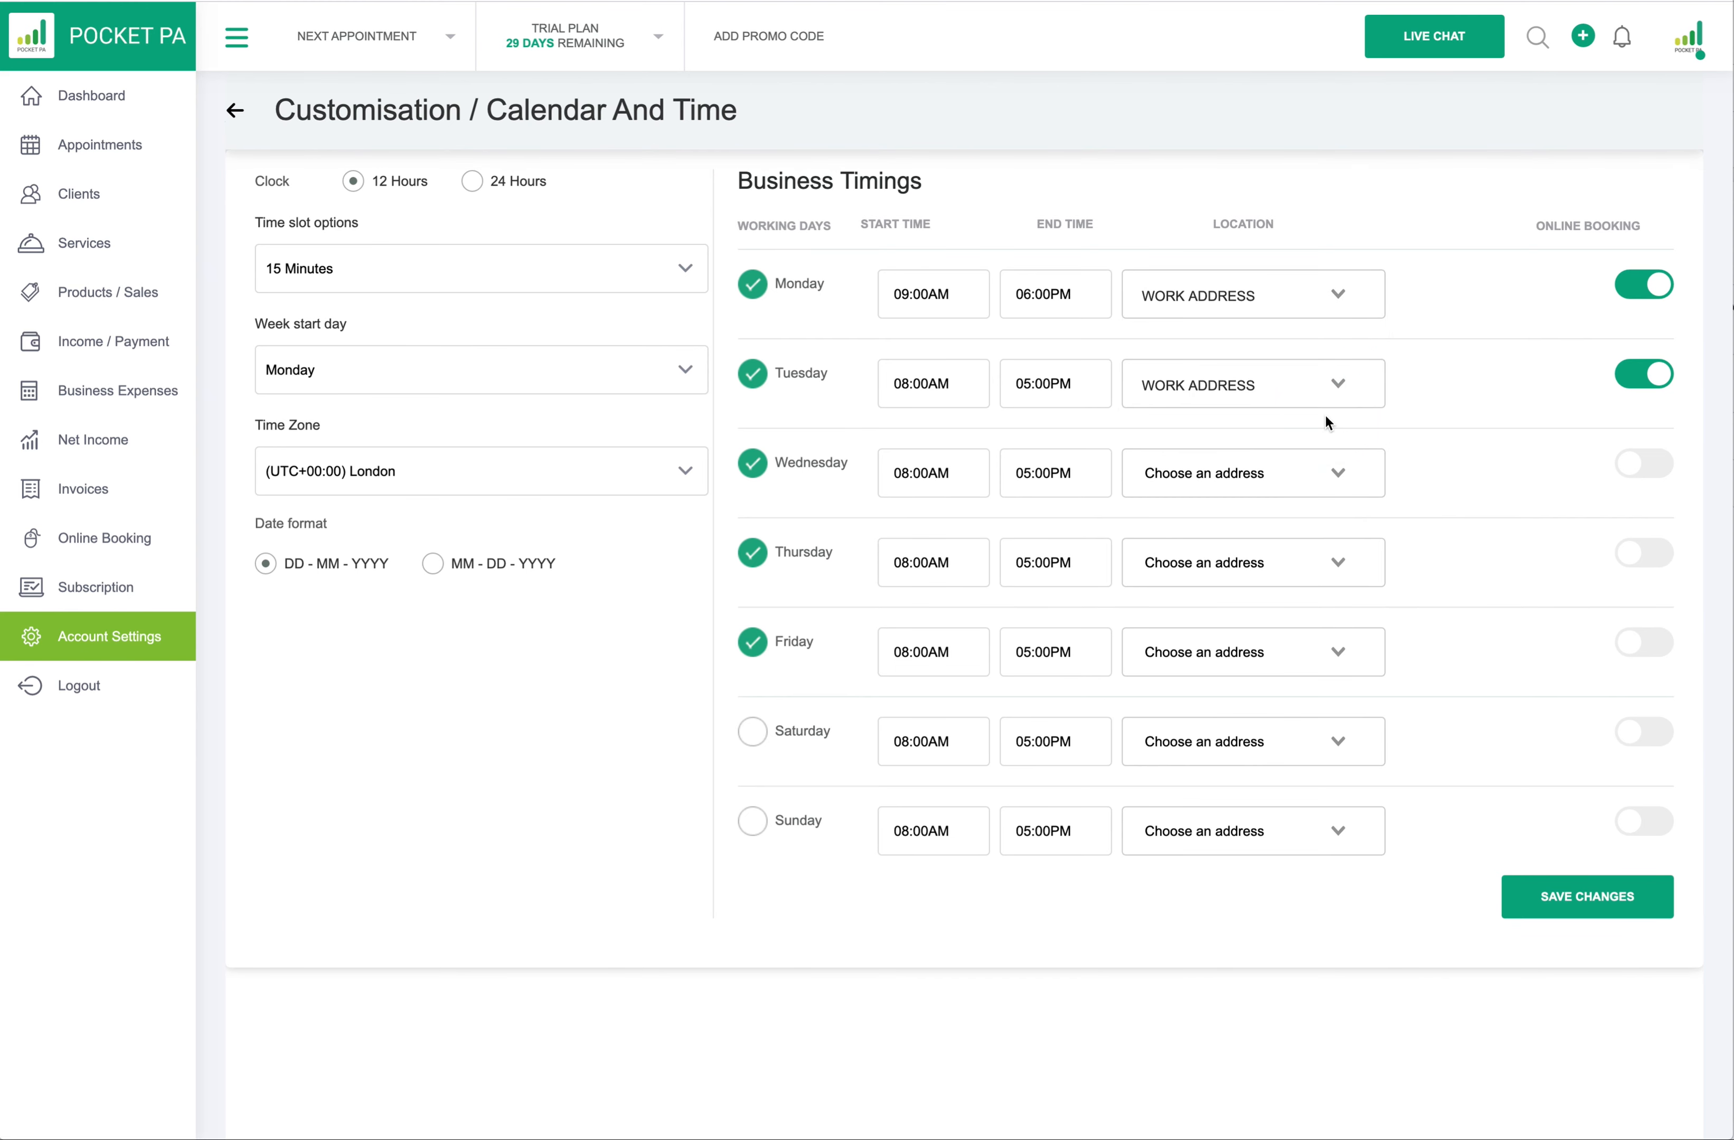
left_click(1340, 382)
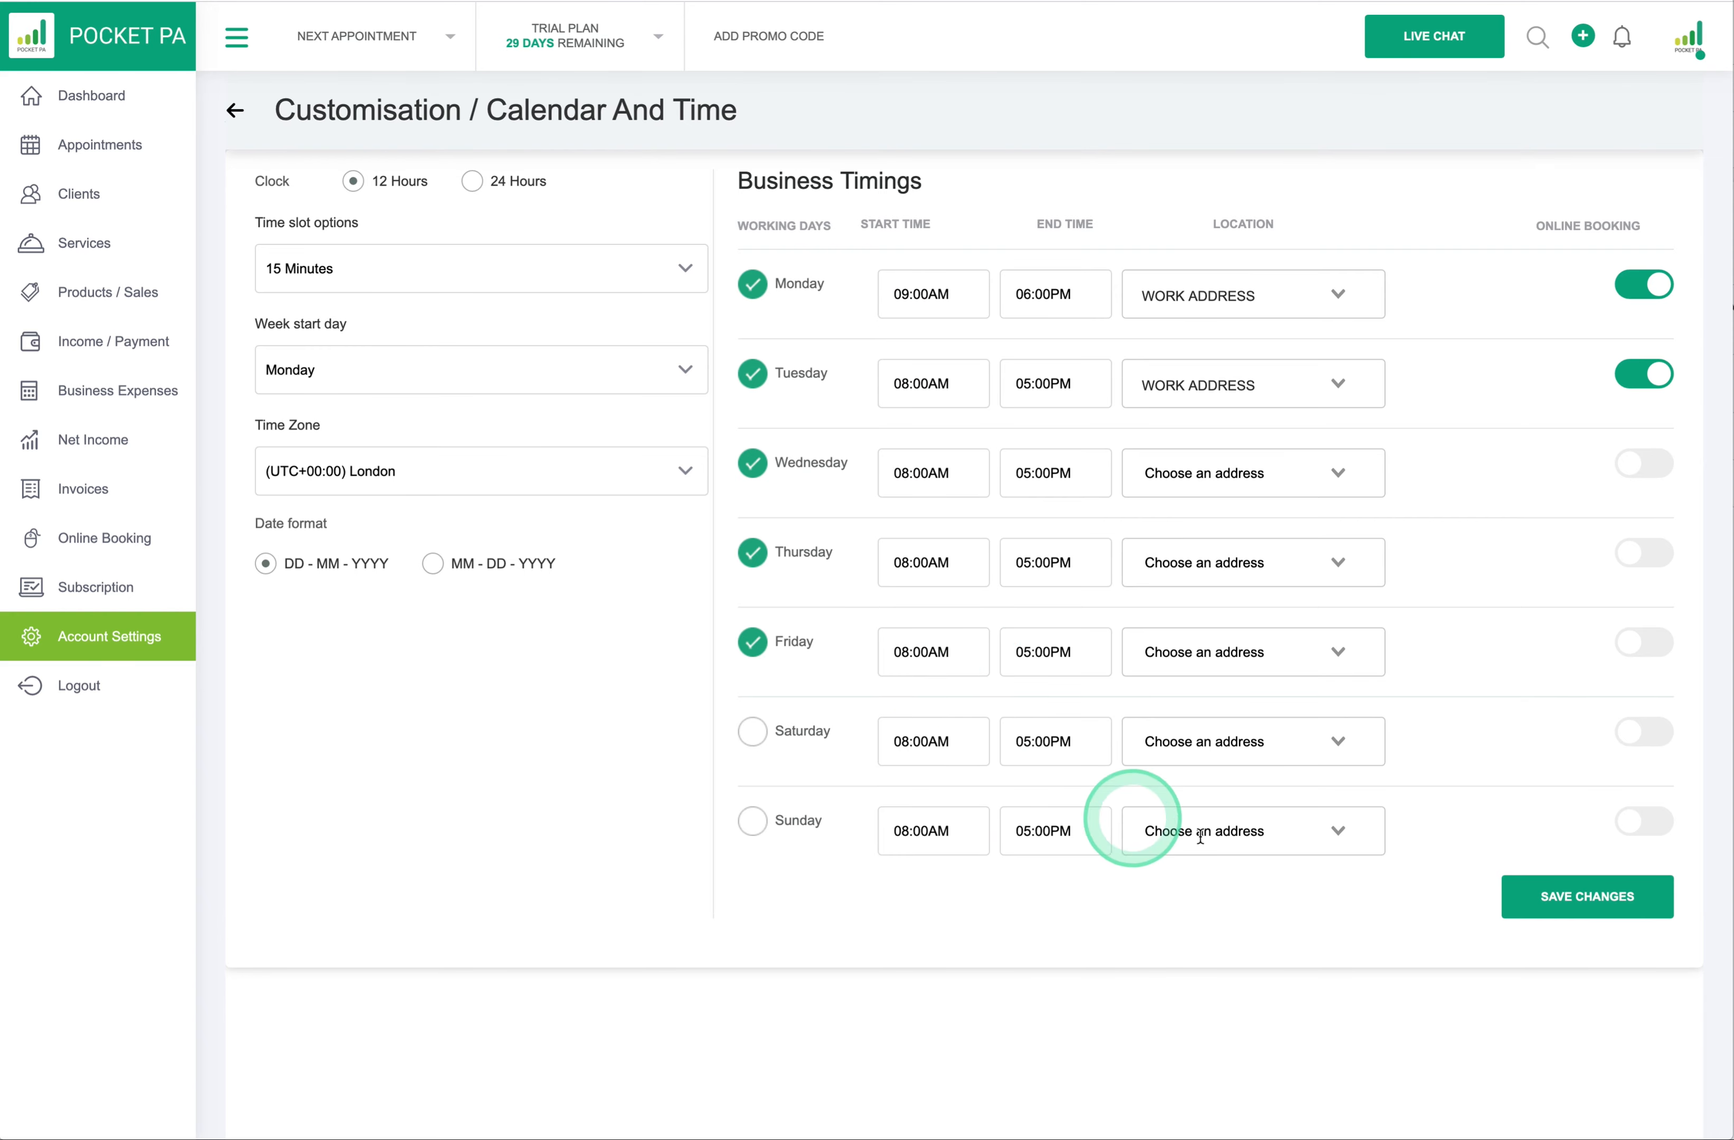
left_click(1590, 897)
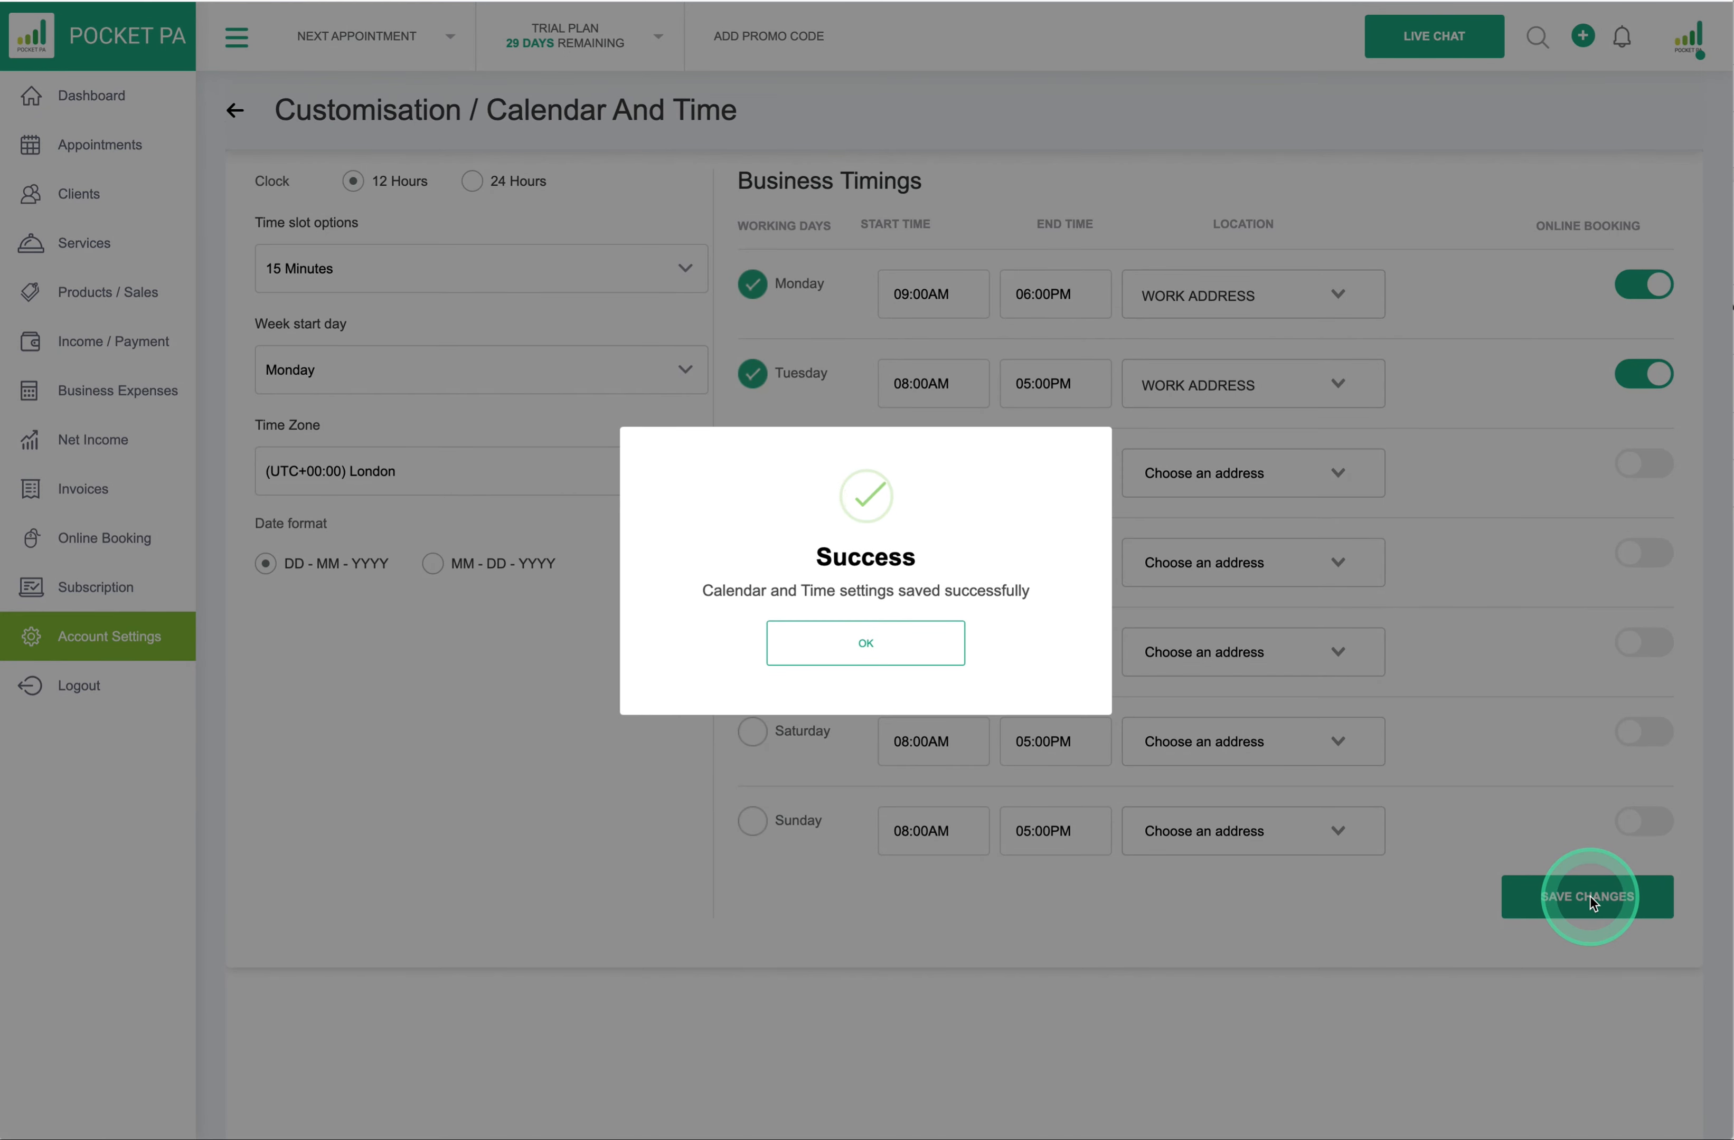
- Acknowledge the saved Calendar and Time settings, return to Account Setup, and view Connect to Calendars
left_click(863, 651)
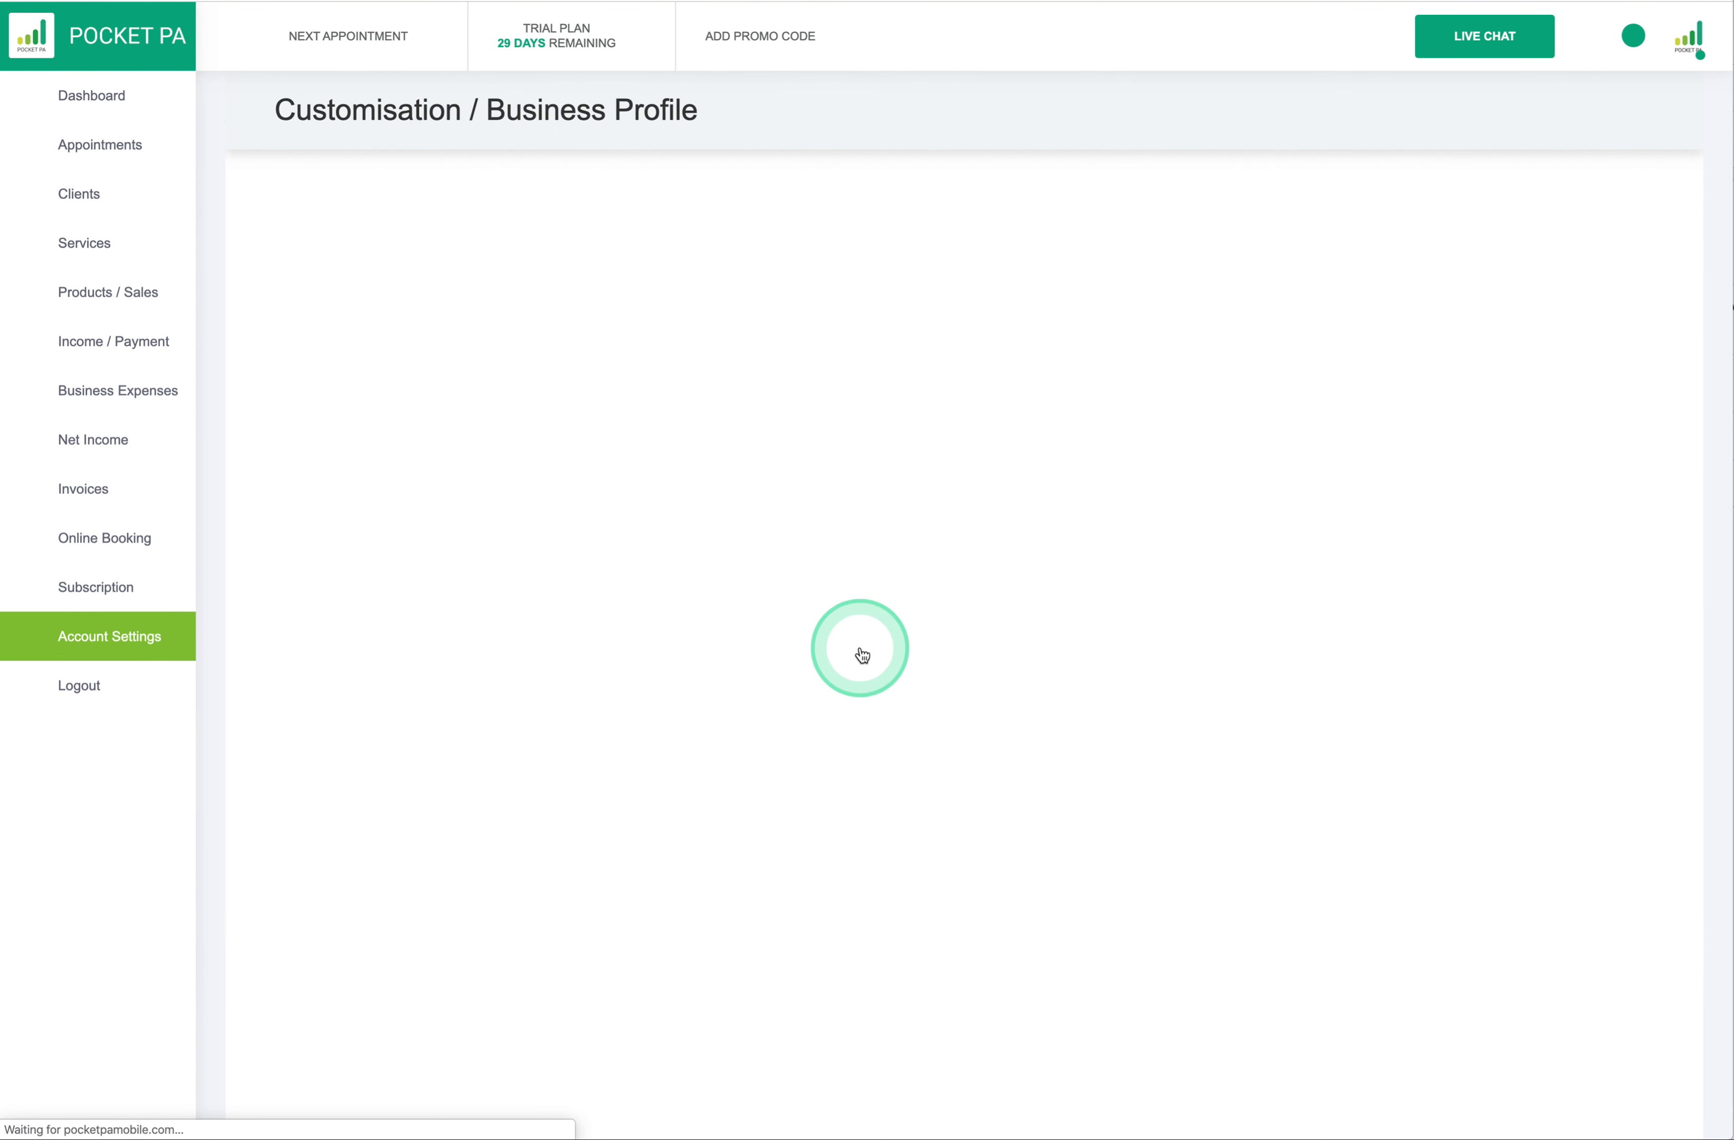
left_click(236, 111)
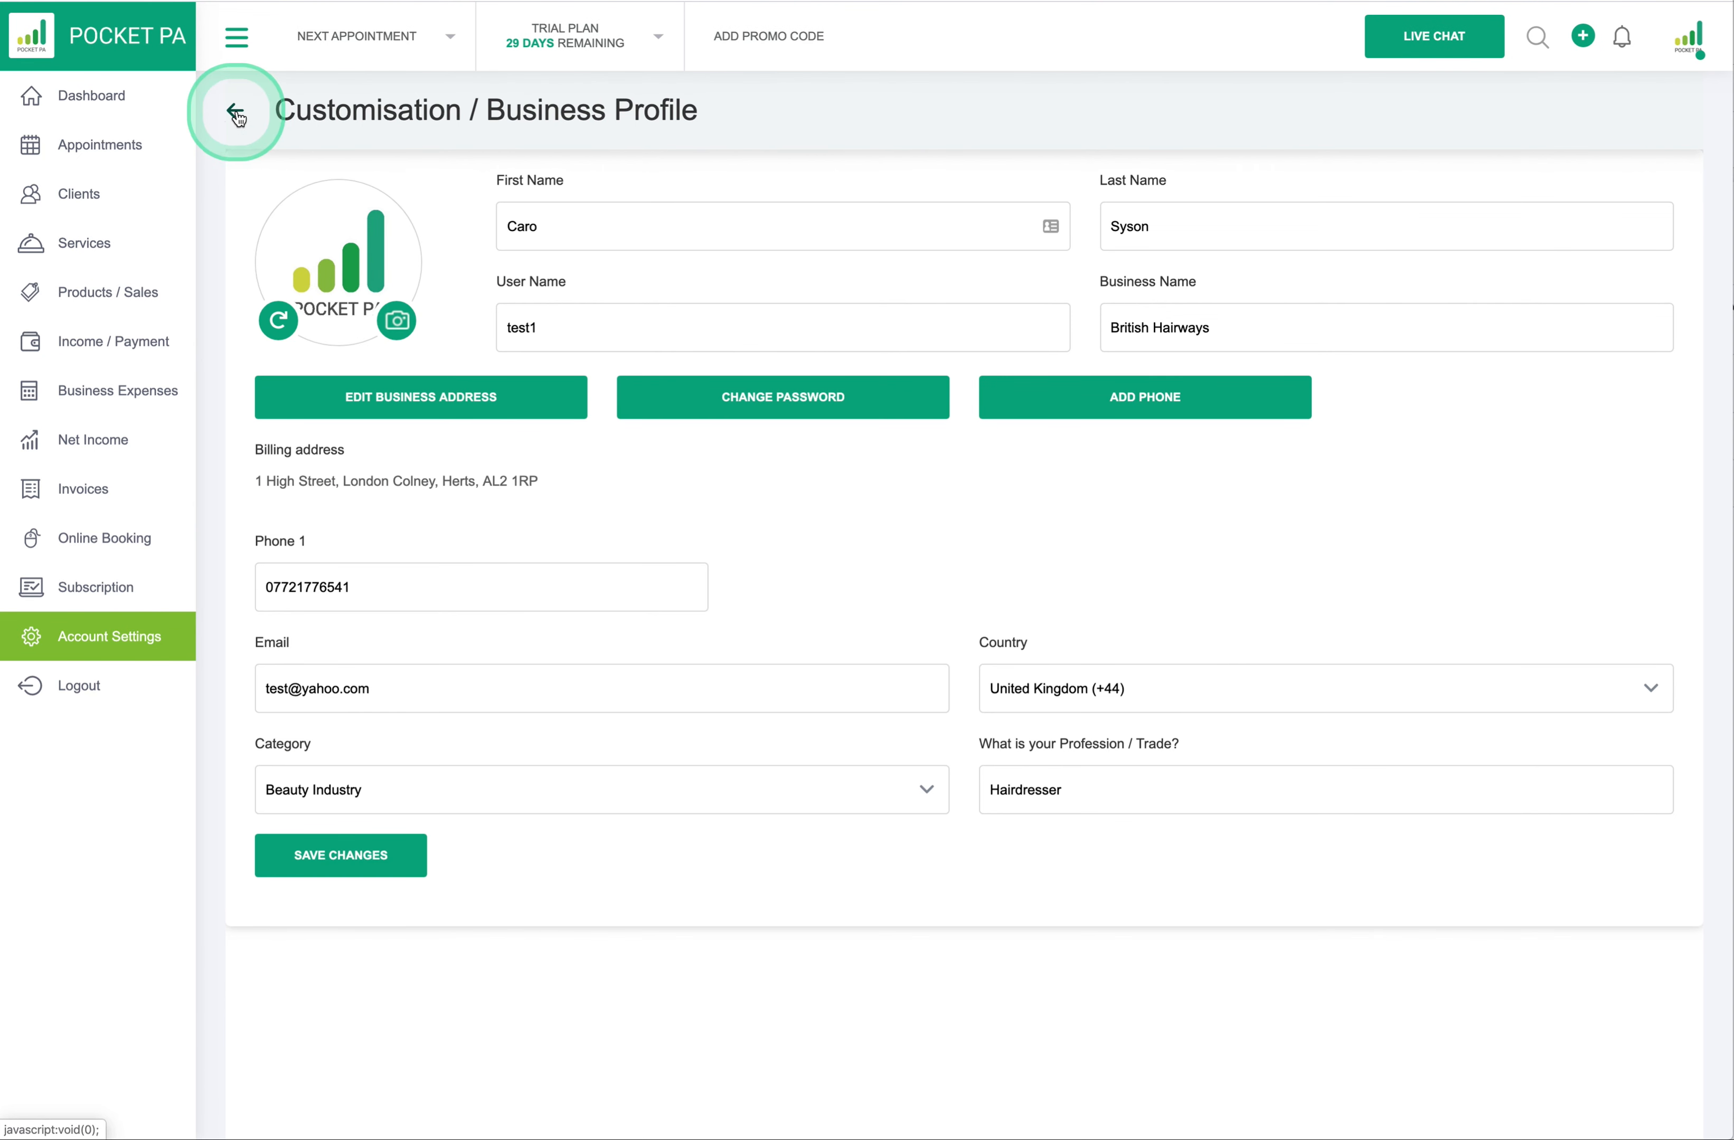
left_click(369, 398)
left_click(381, 460)
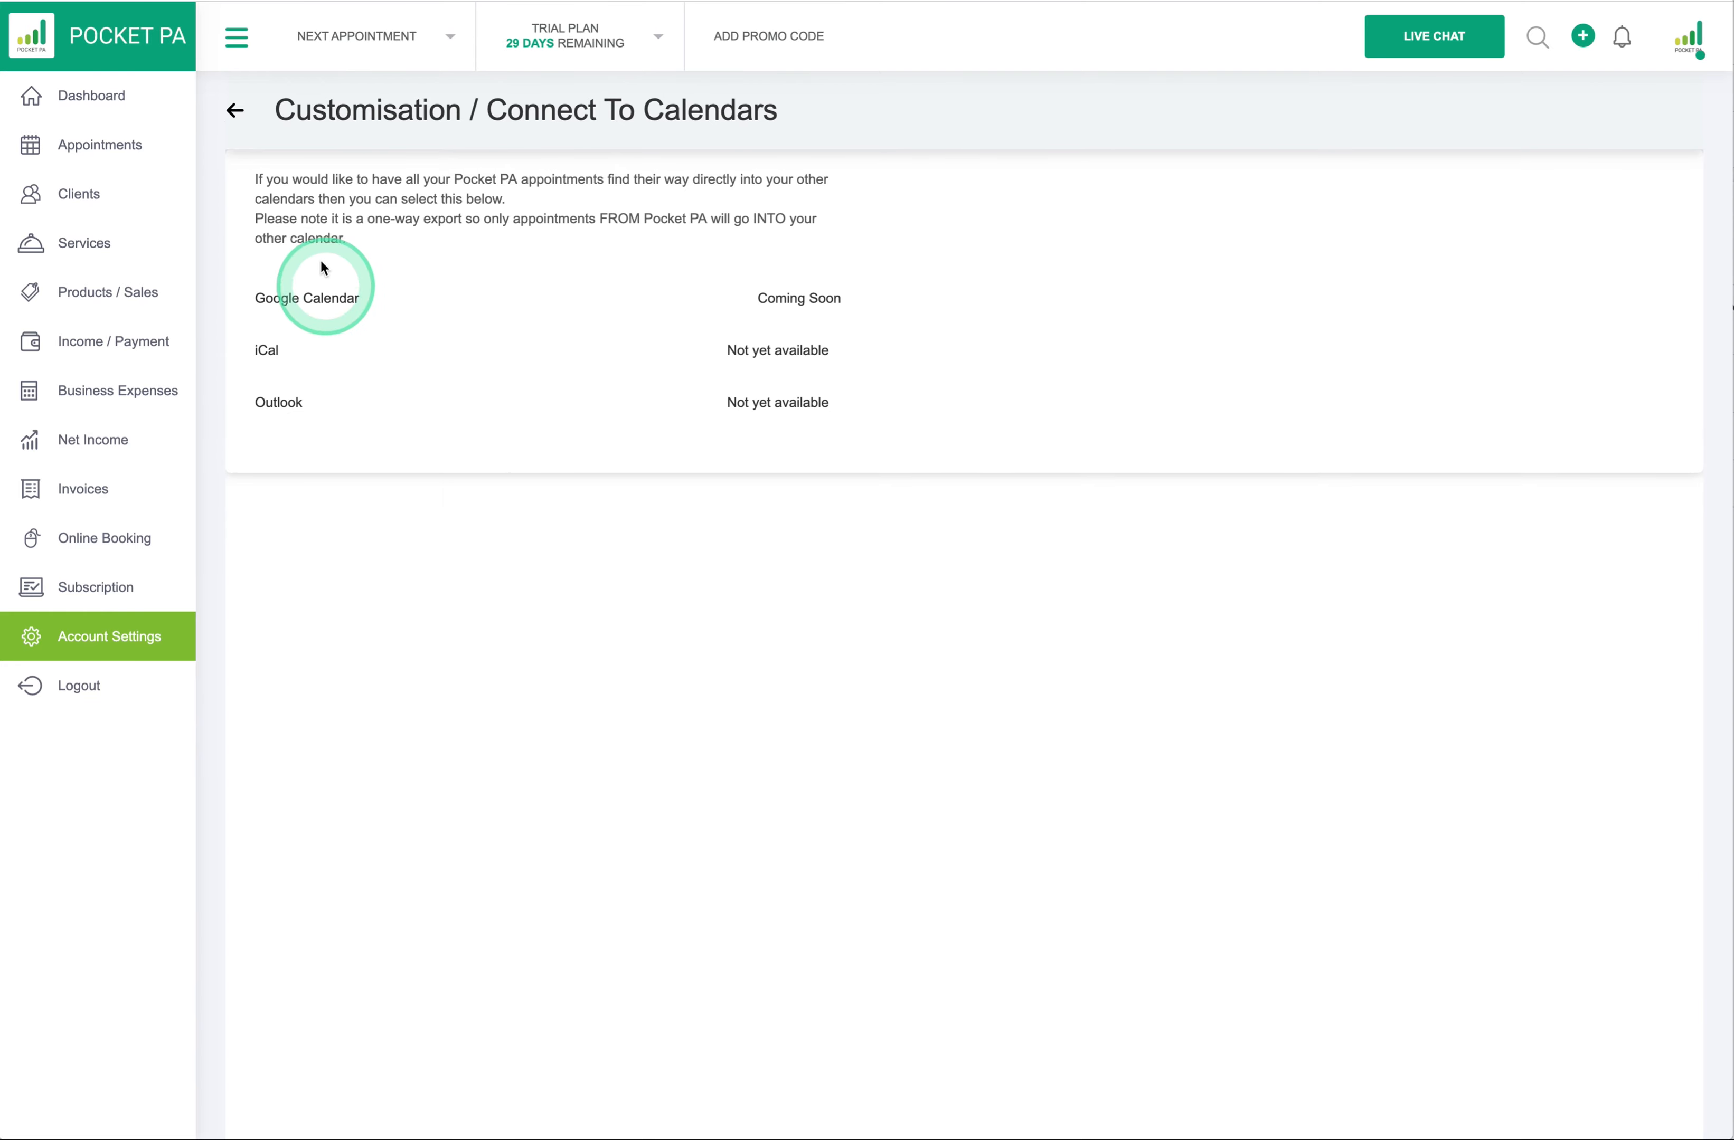
- Go to Customisation > Dashboard and switch off the Sales summary box
left_click(237, 111)
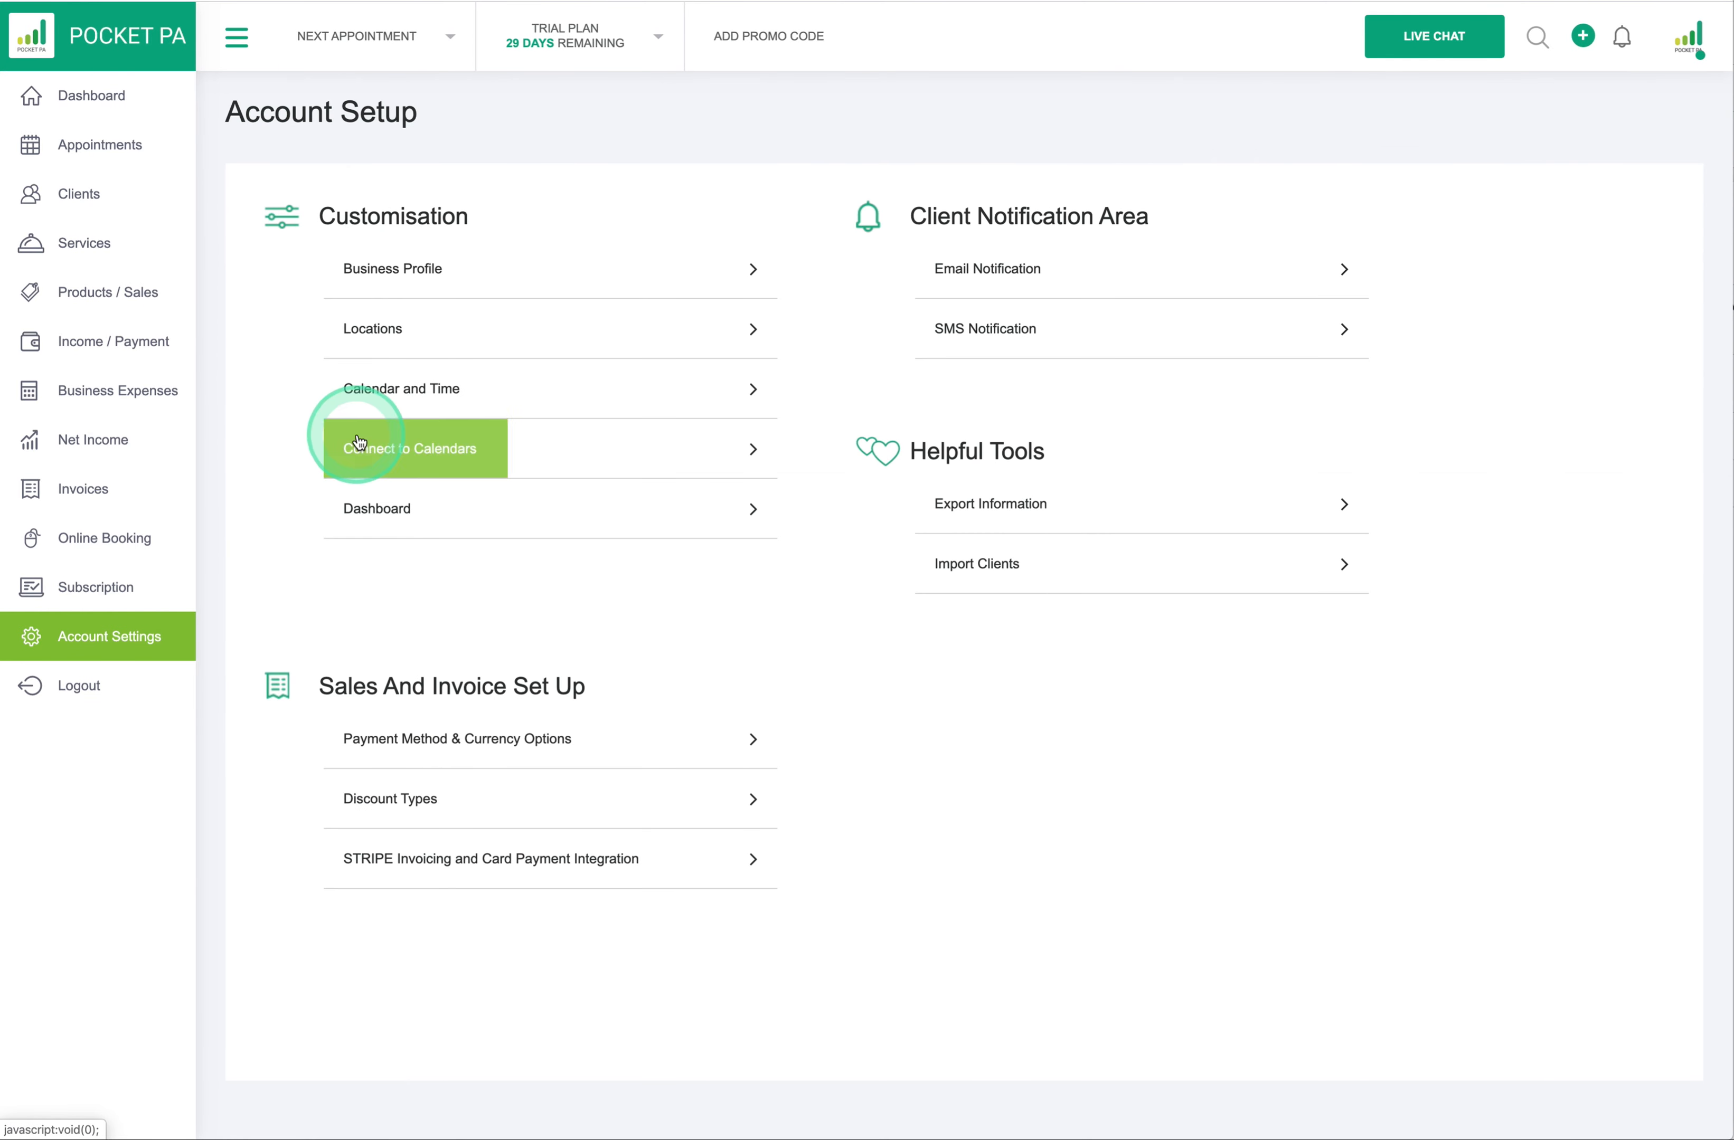
left_click(376, 516)
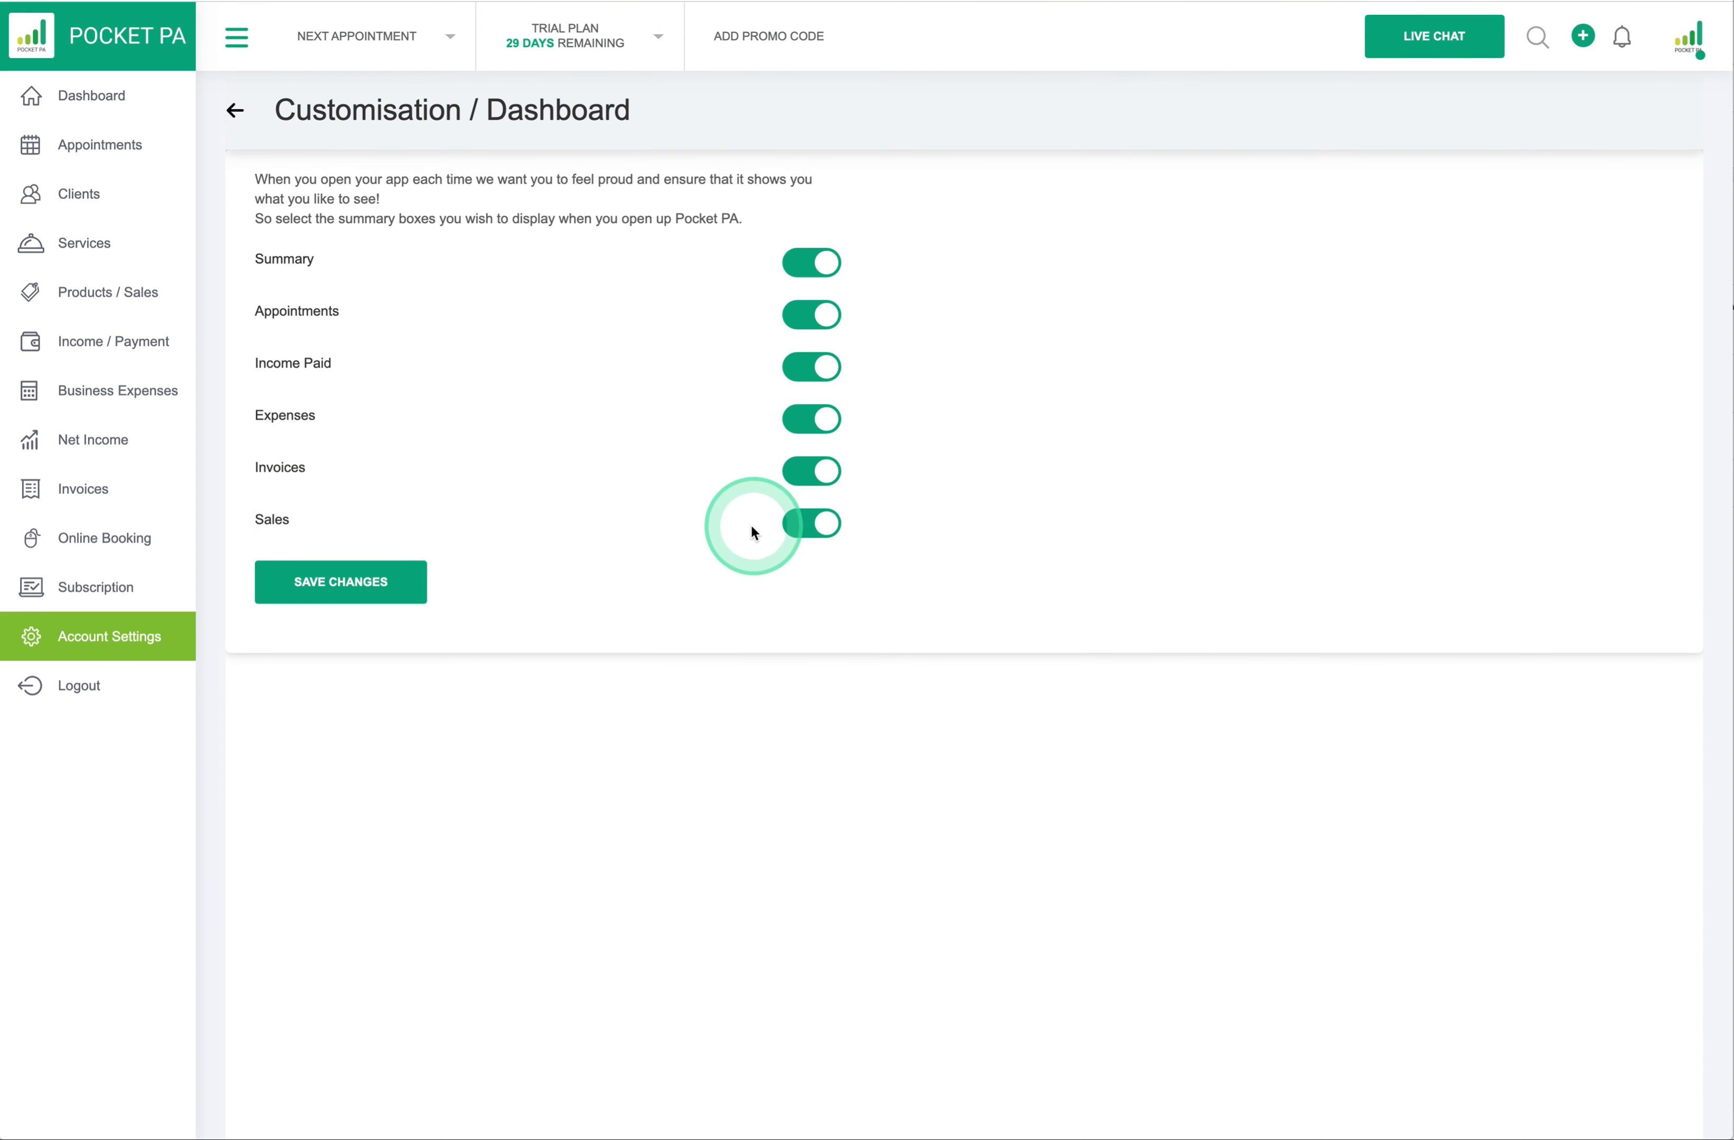
left_click(820, 527)
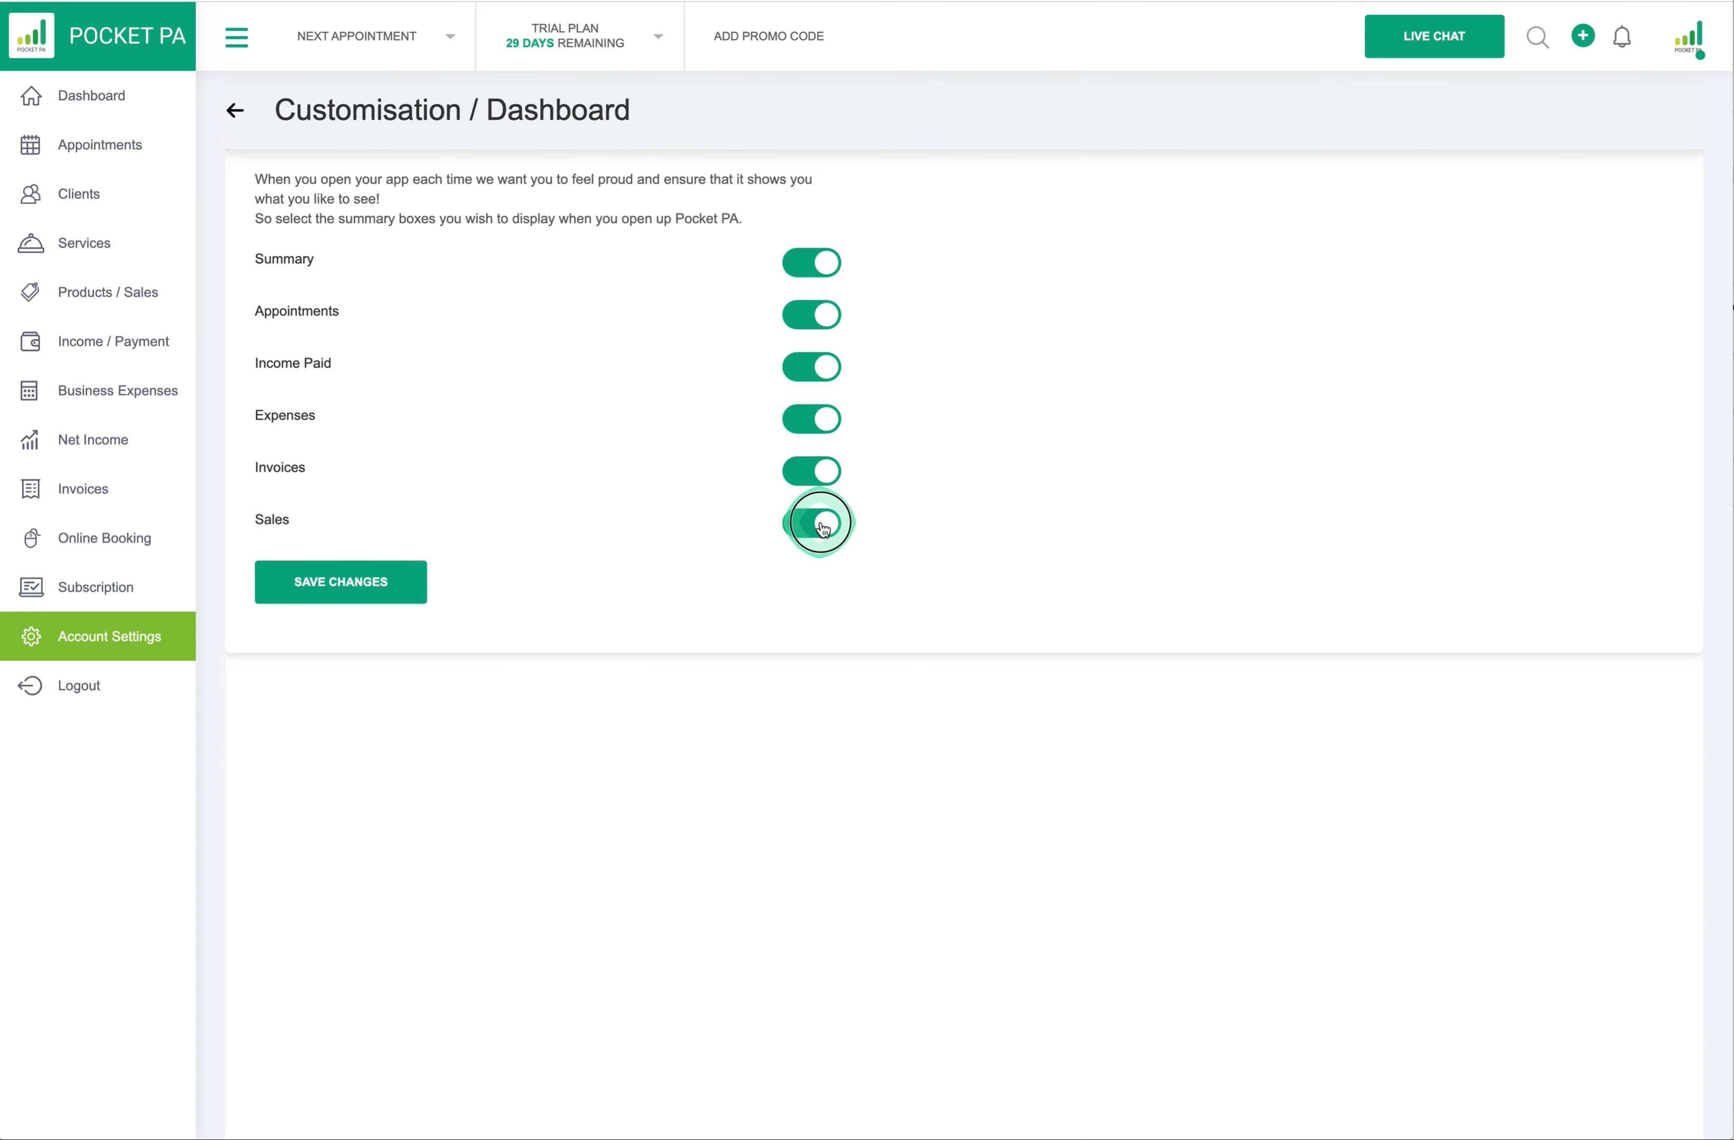
- Also switch off the Invoices and Summary boxes, save, and view the reduced dashboard
left_click(821, 474)
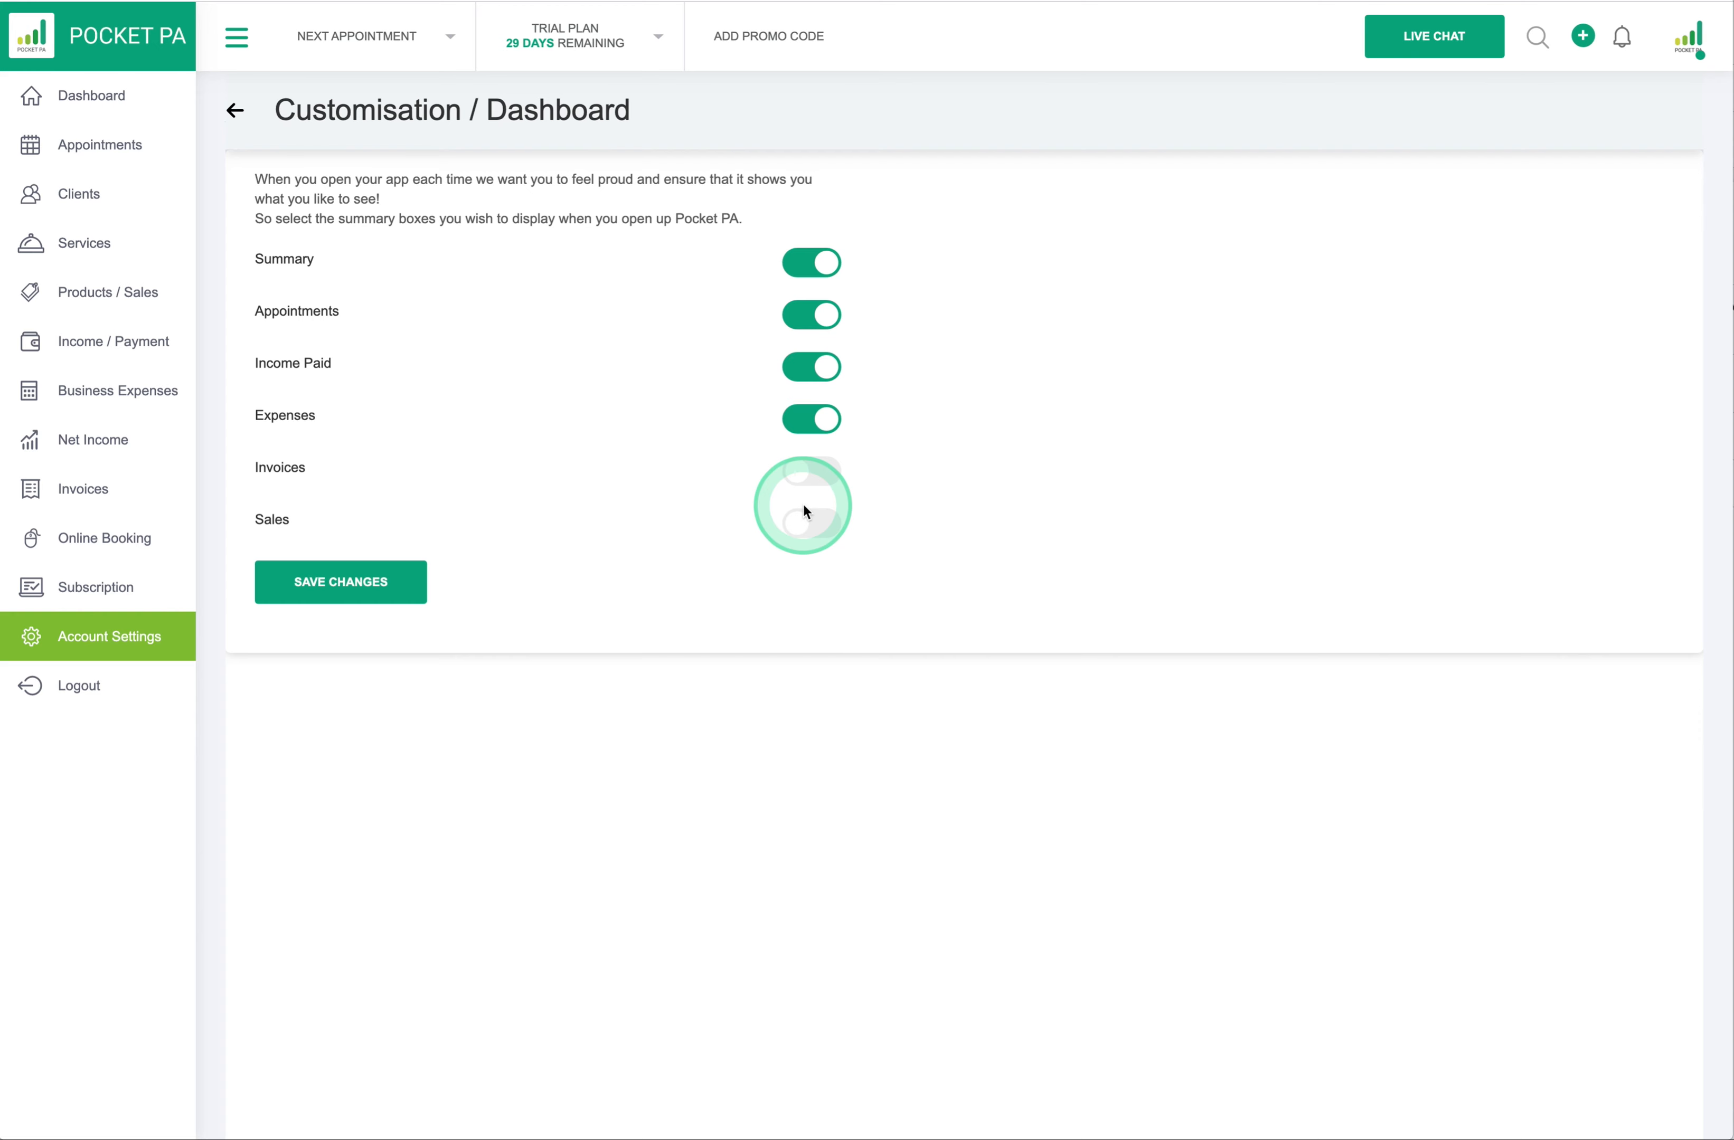
left_click(817, 269)
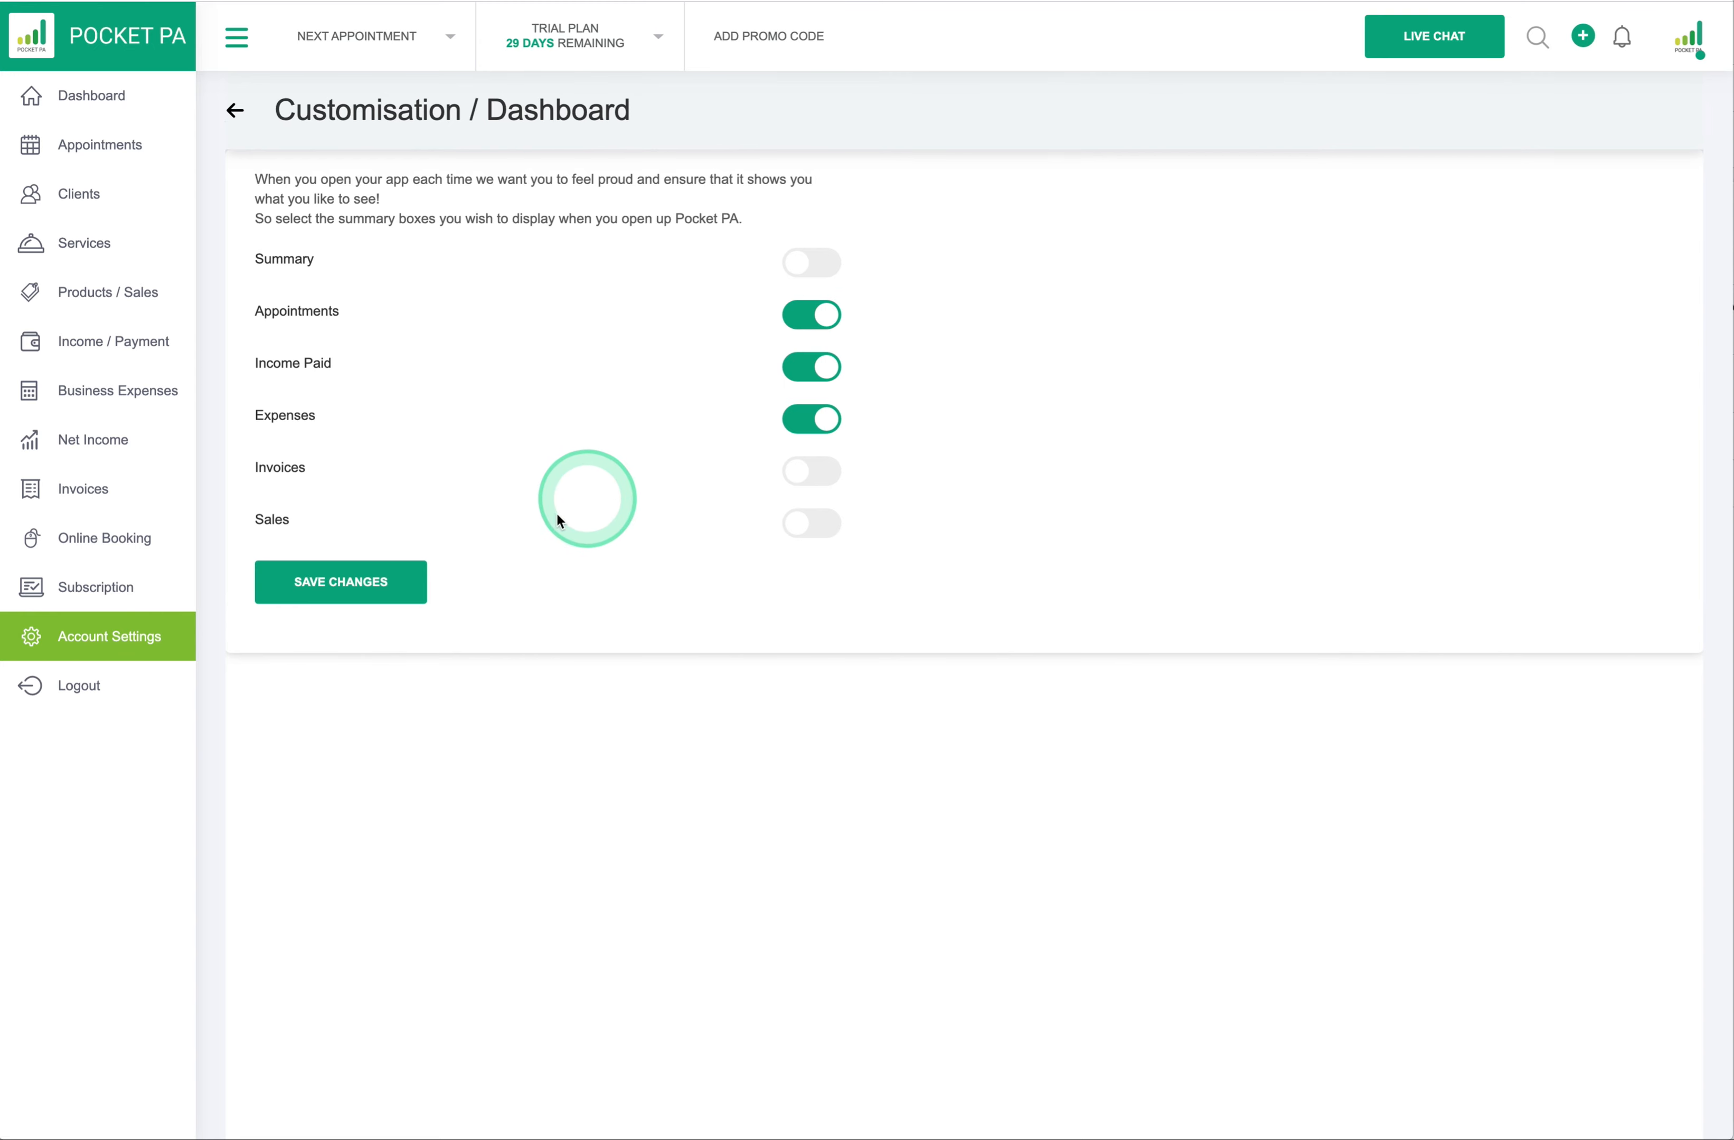
left_click(371, 587)
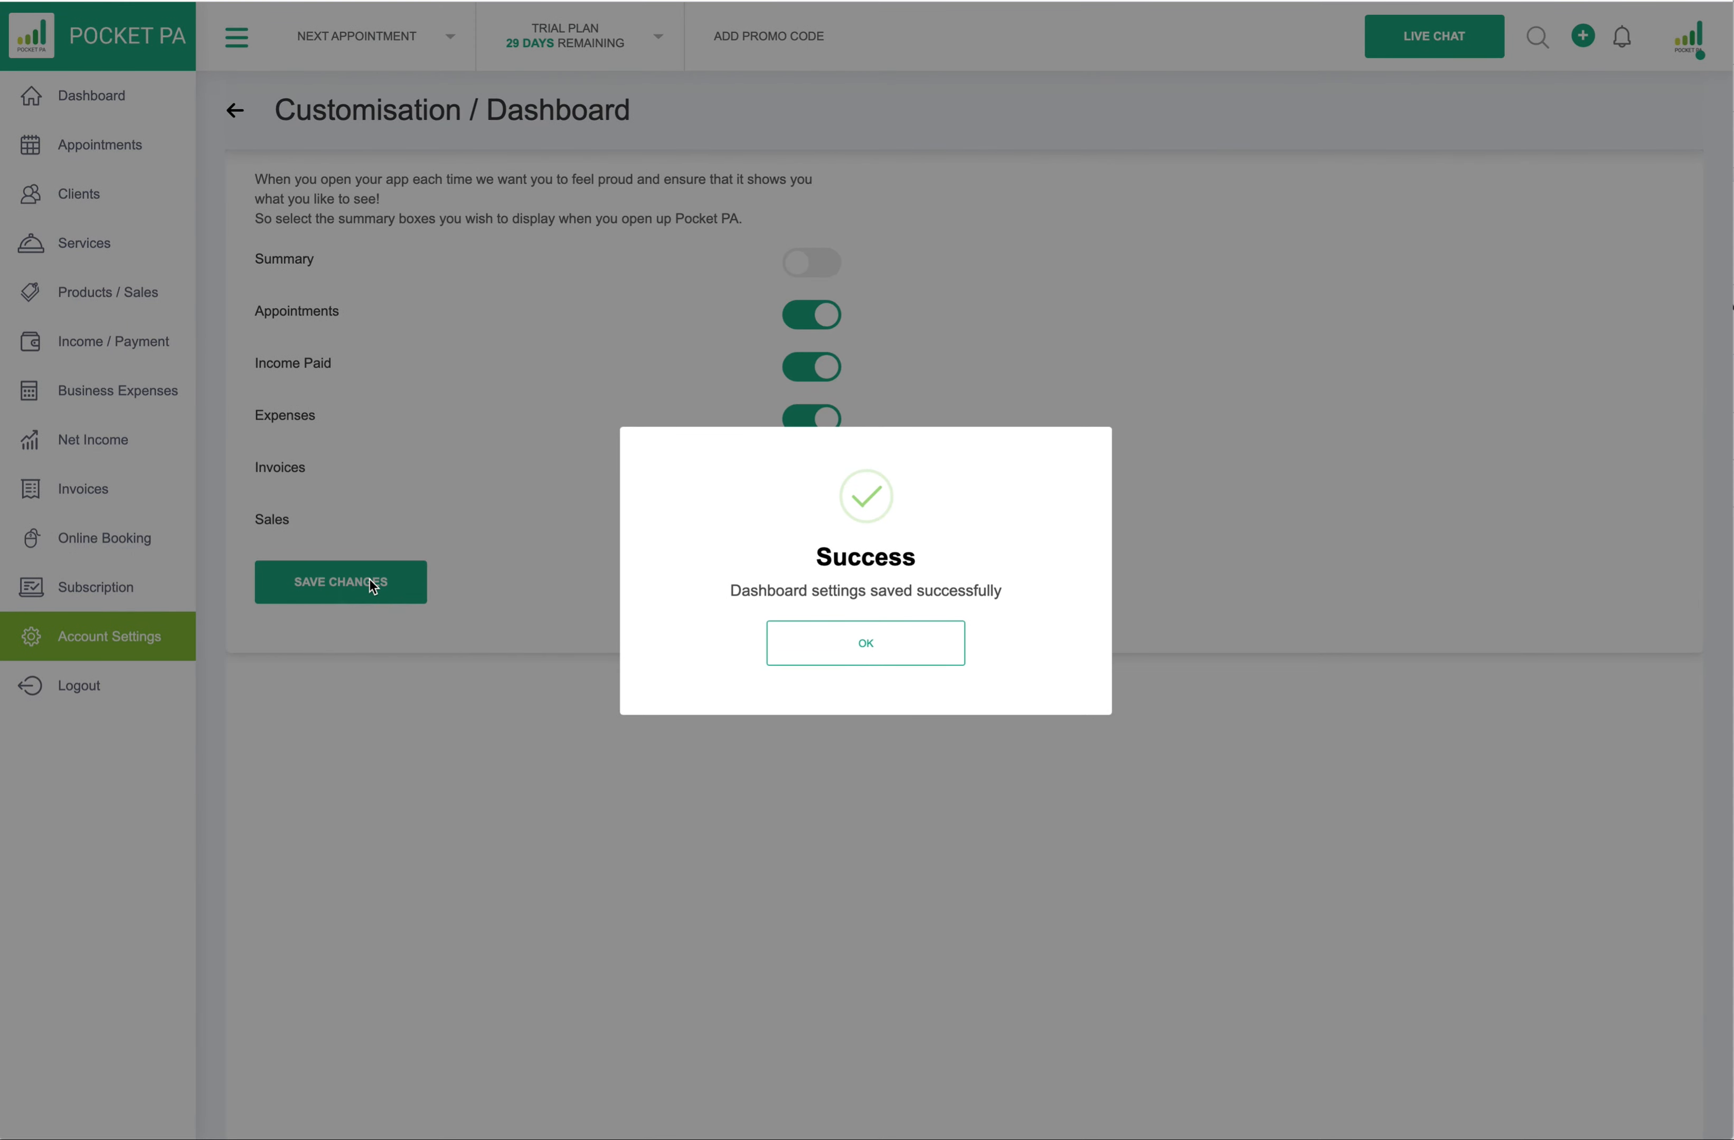
left_click(863, 646)
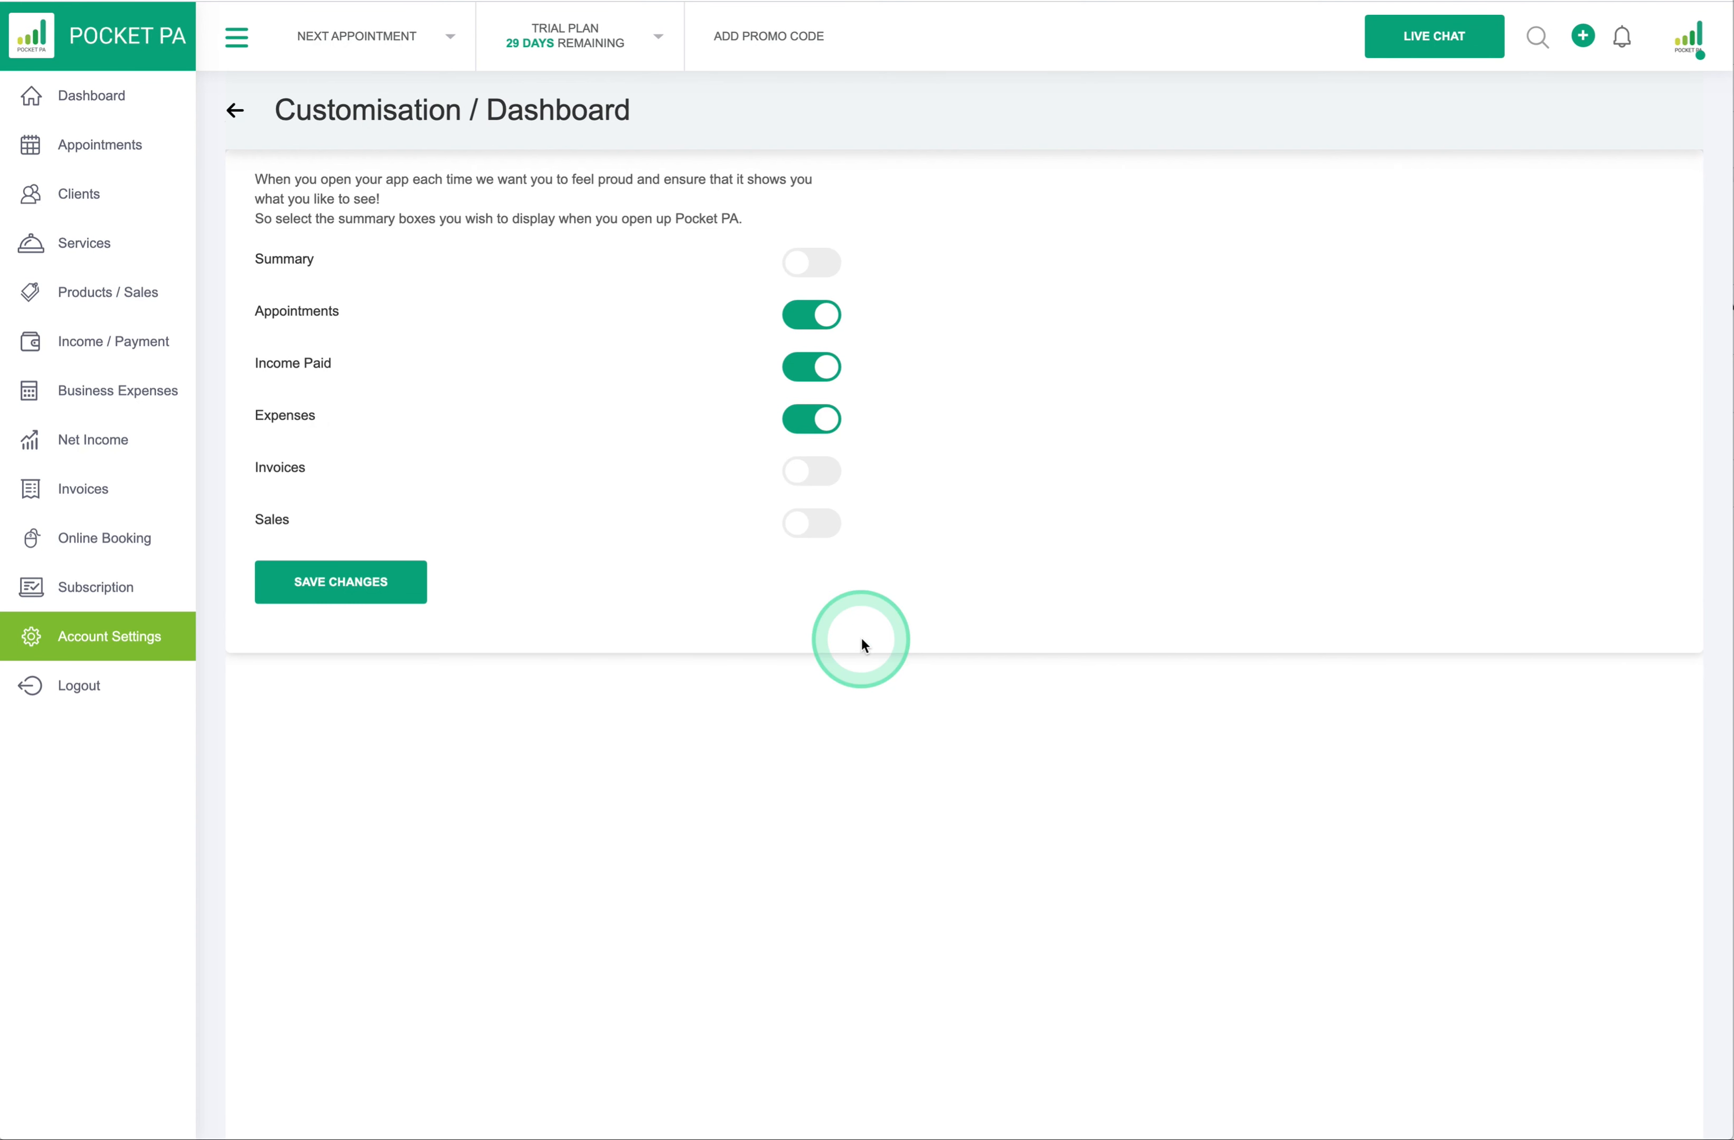
left_click(108, 106)
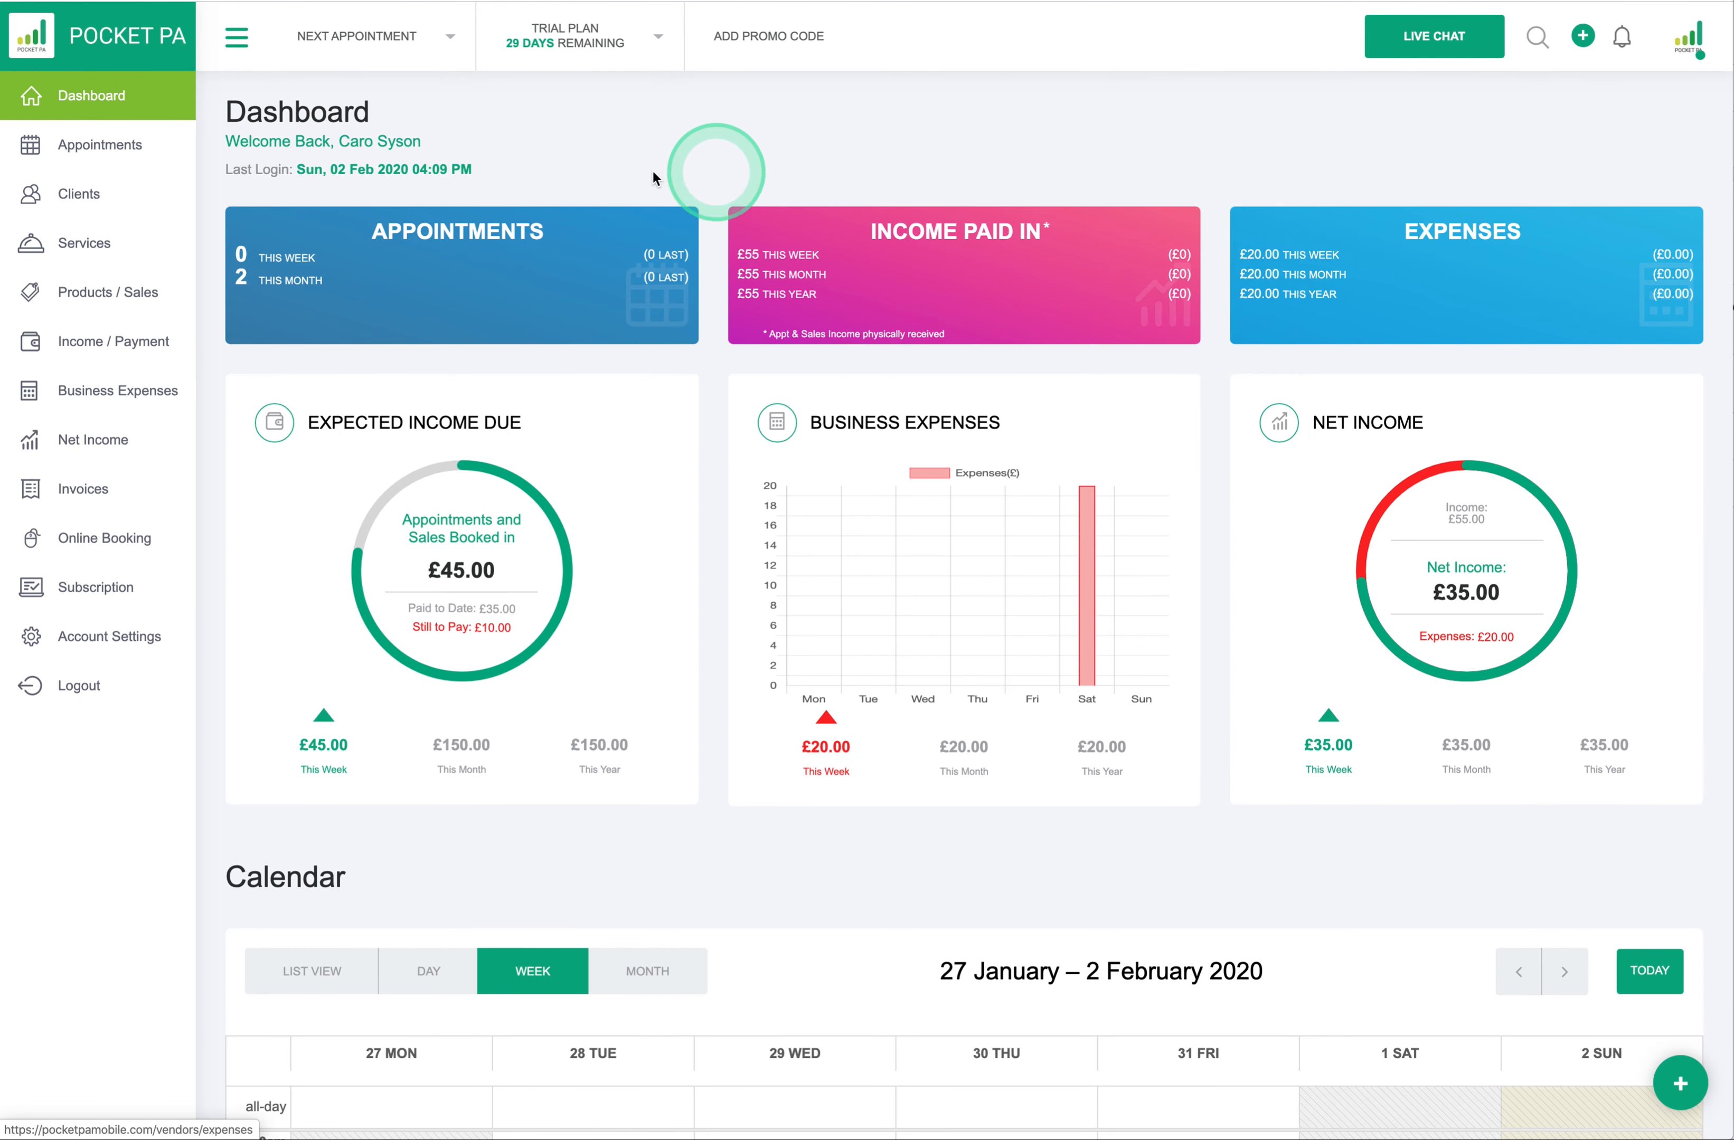
- Switch Summary, Invoices and Sales back on, save, check the dashboard, and open Appointments
left_click(103, 636)
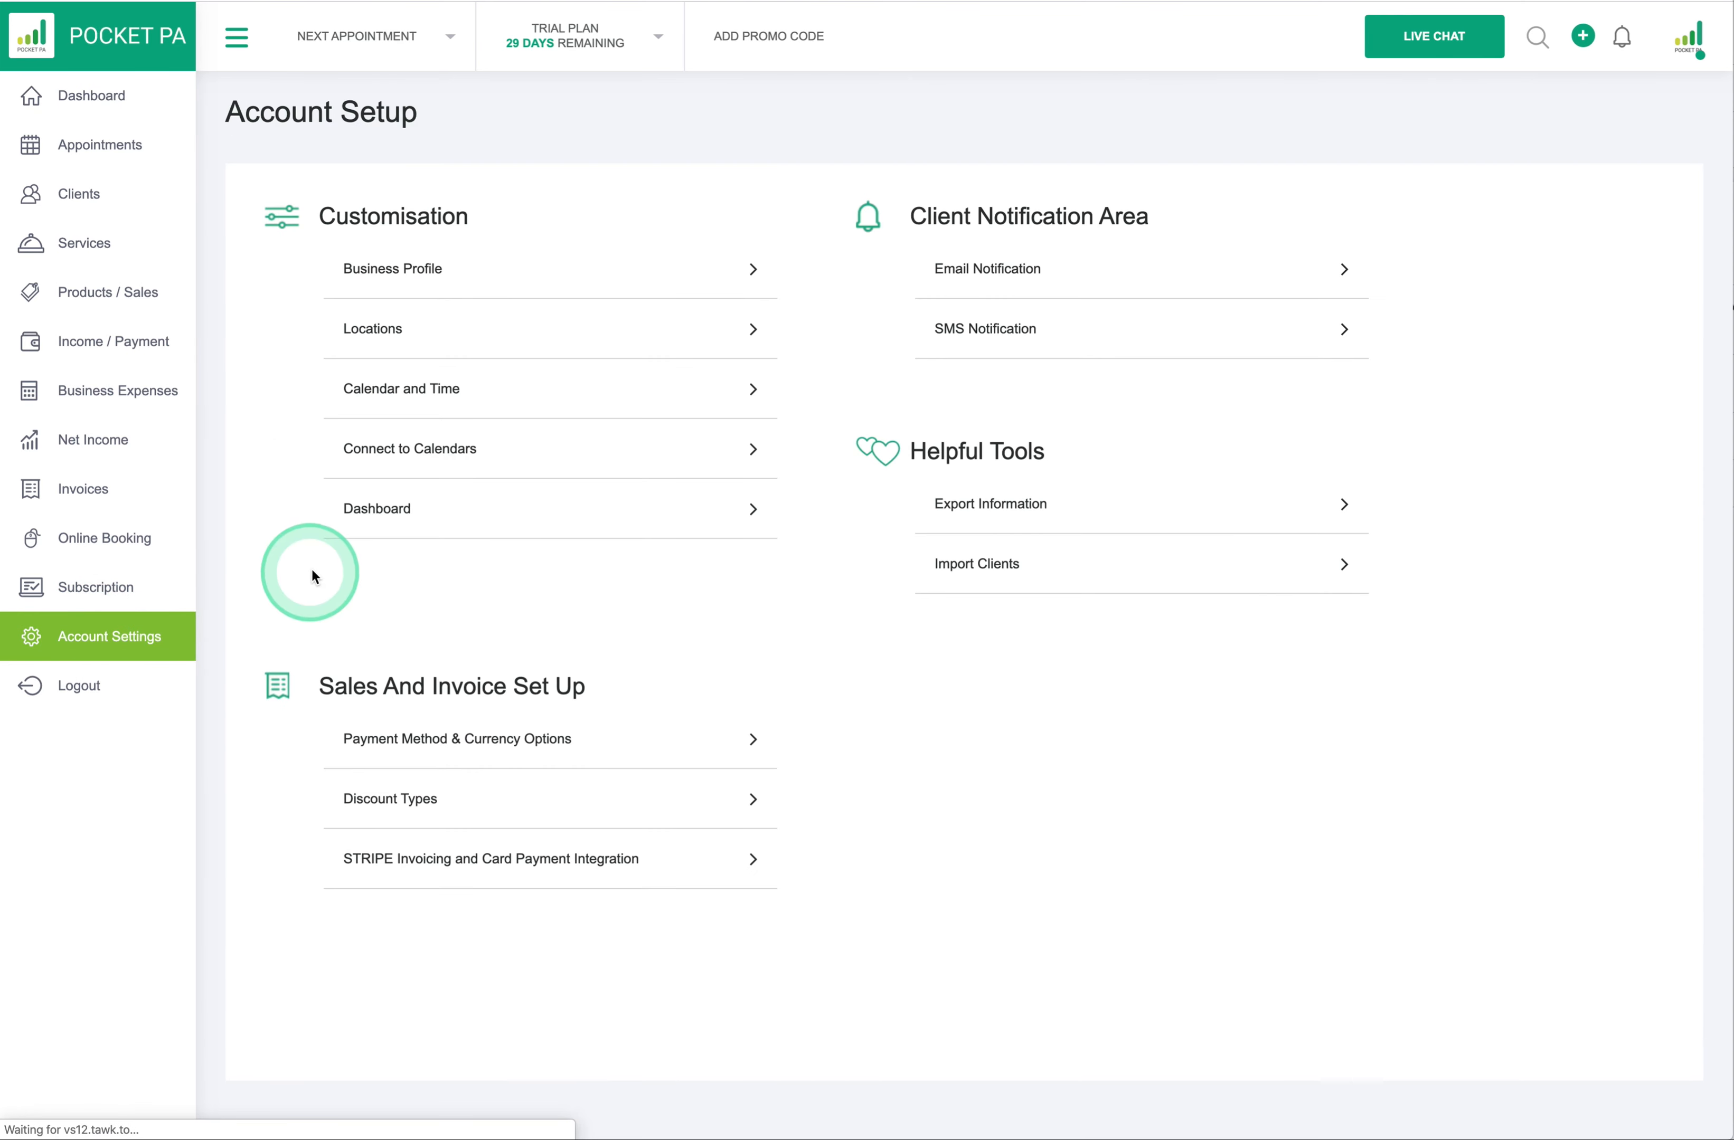
left_click(352, 511)
left_click(796, 268)
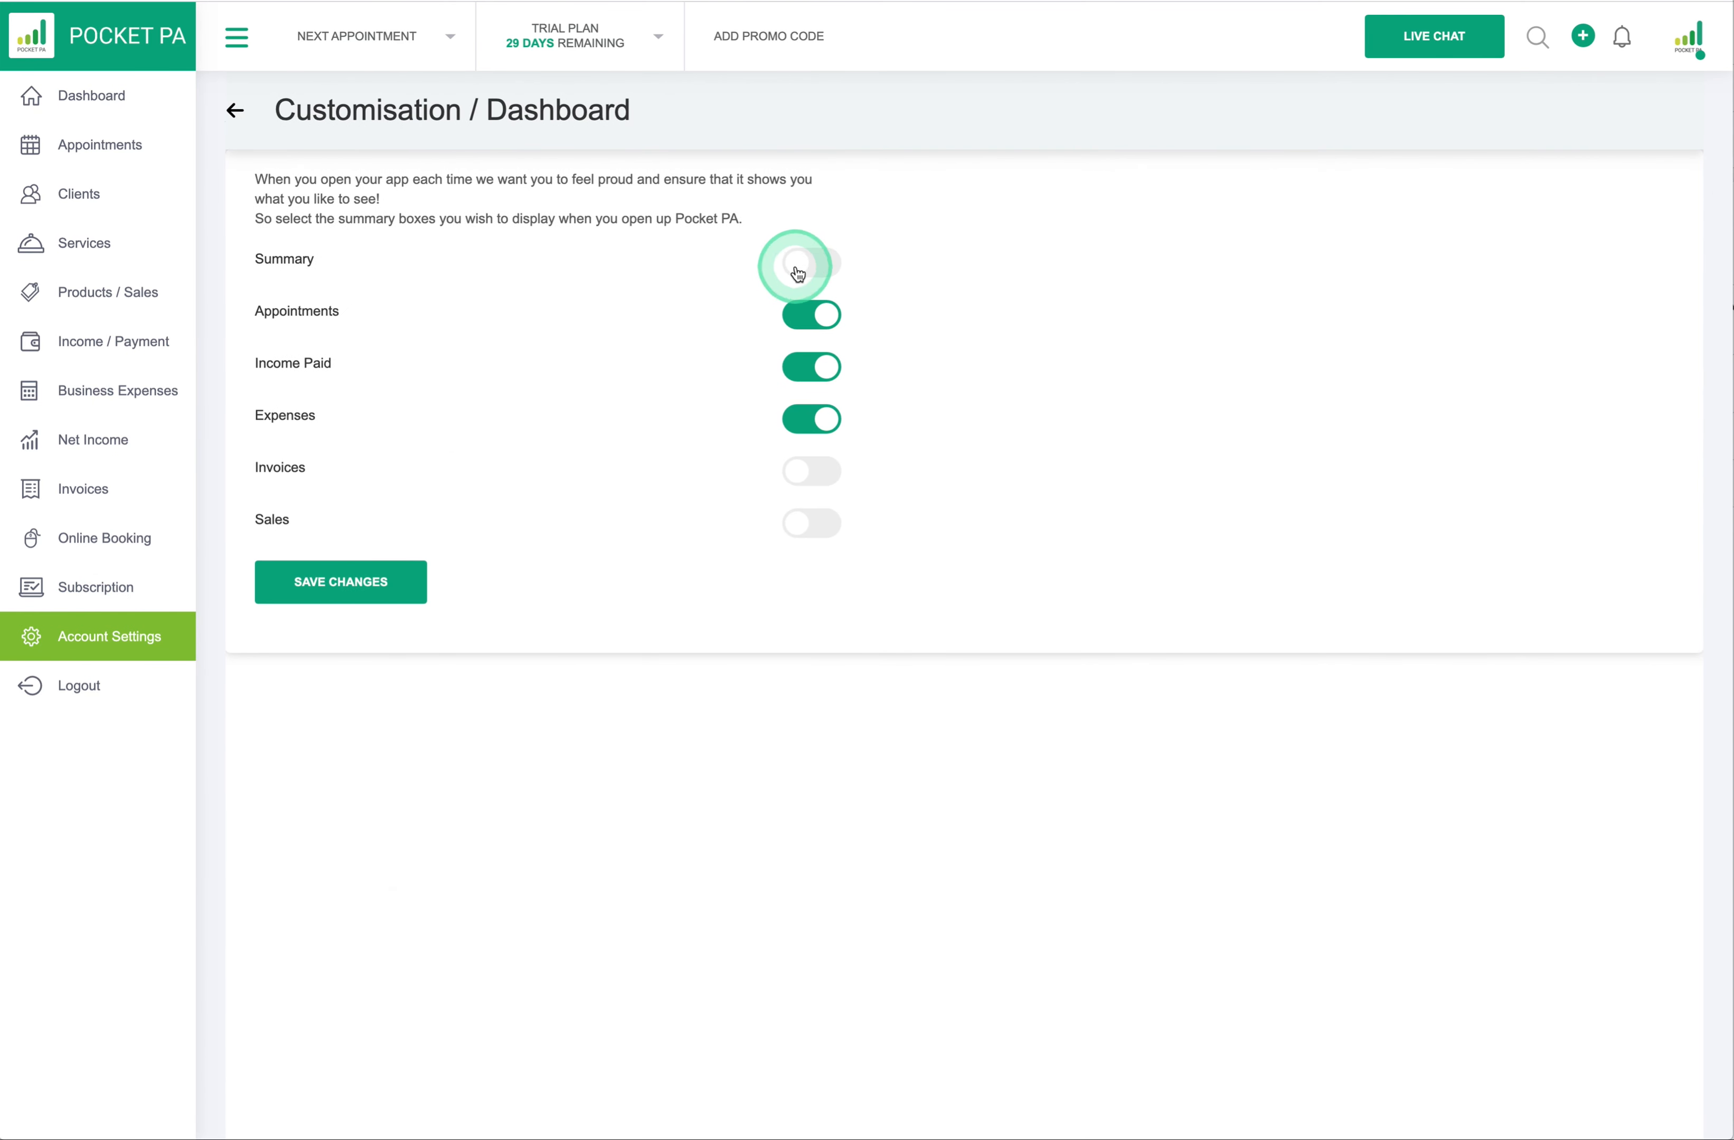
left_click(812, 482)
left_click(815, 528)
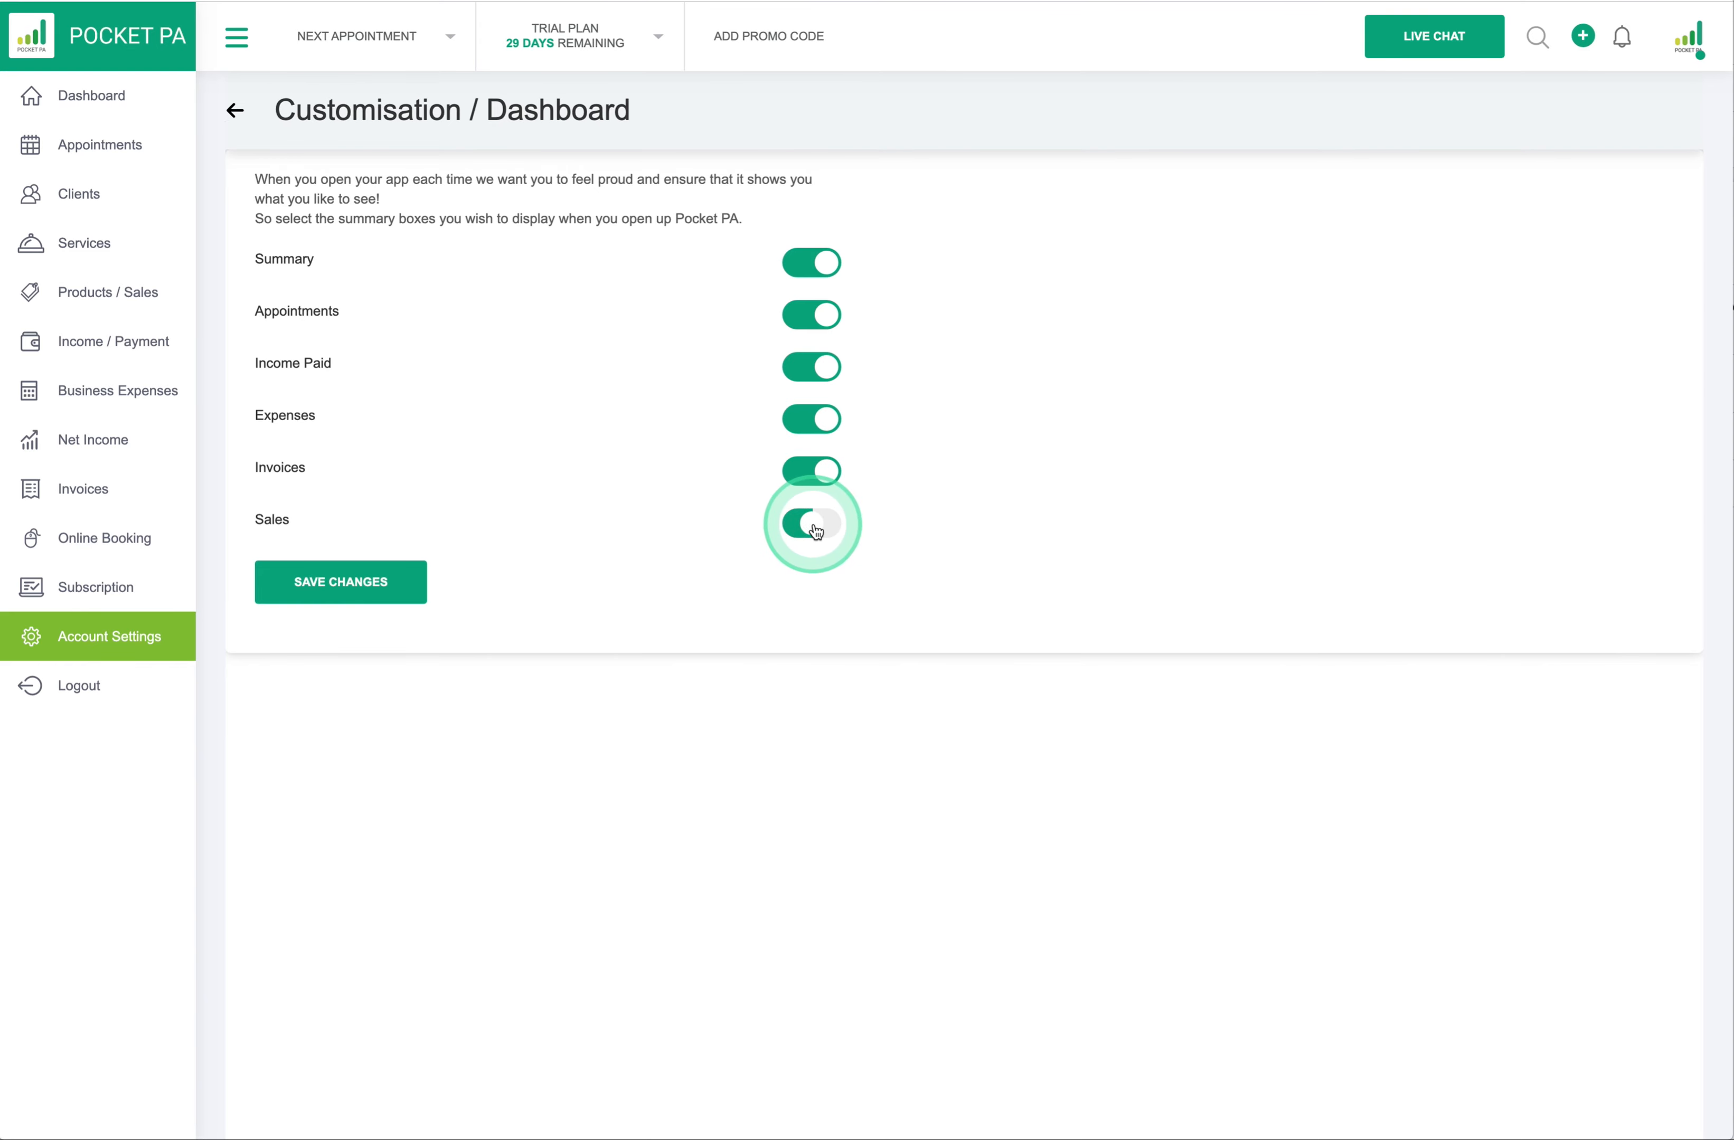
left_click(354, 583)
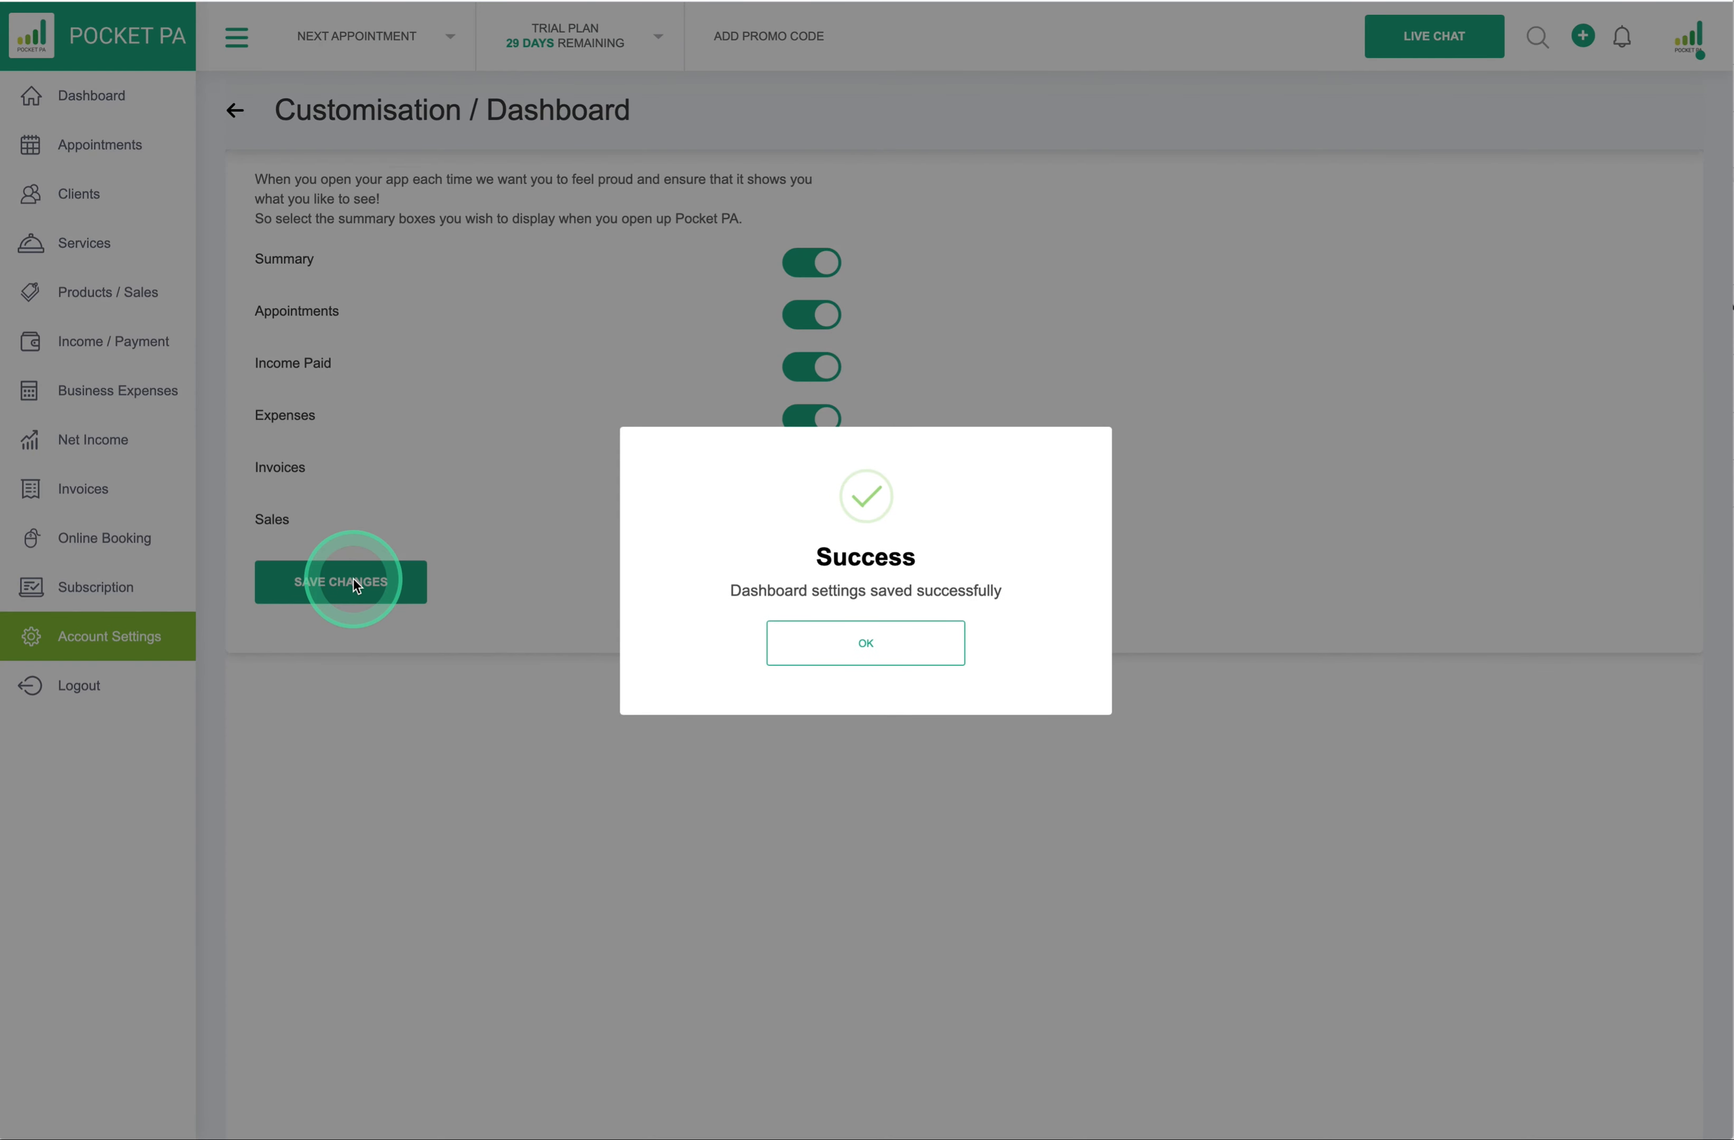
left_click(934, 652)
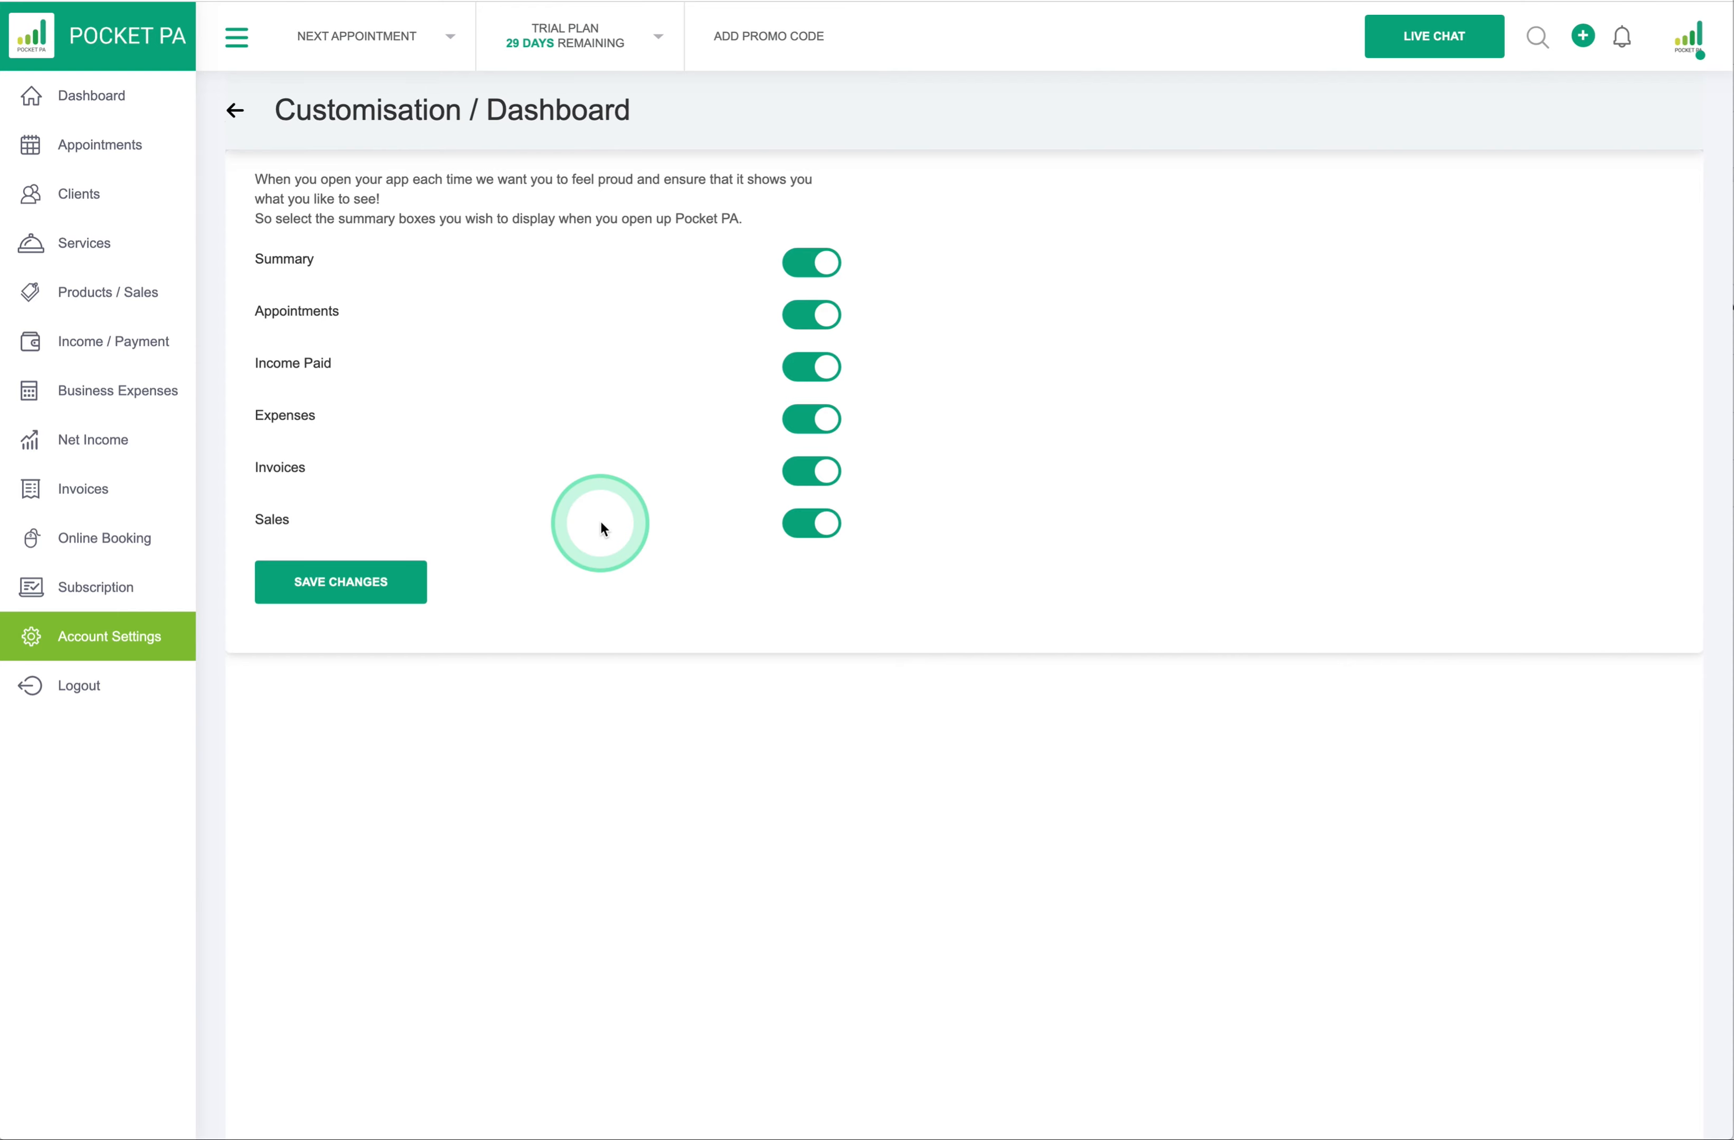
left_click(87, 96)
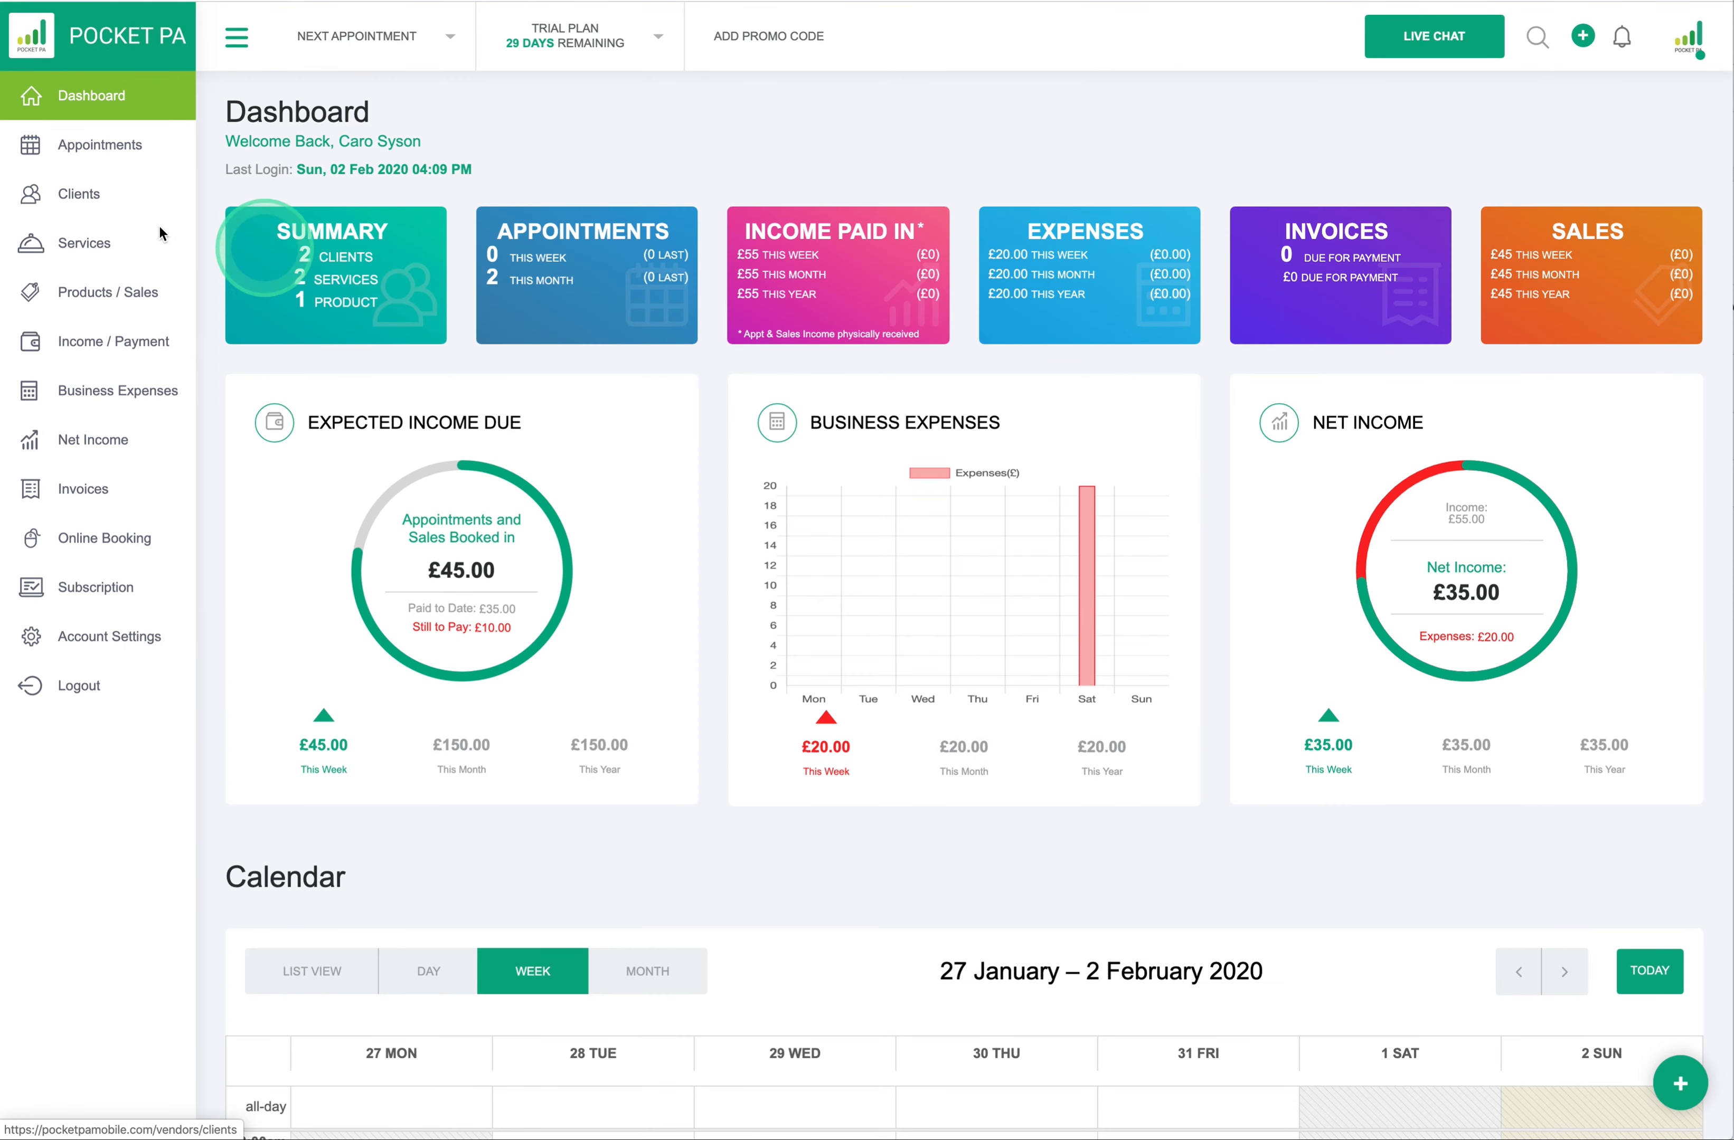
left_click(97, 148)
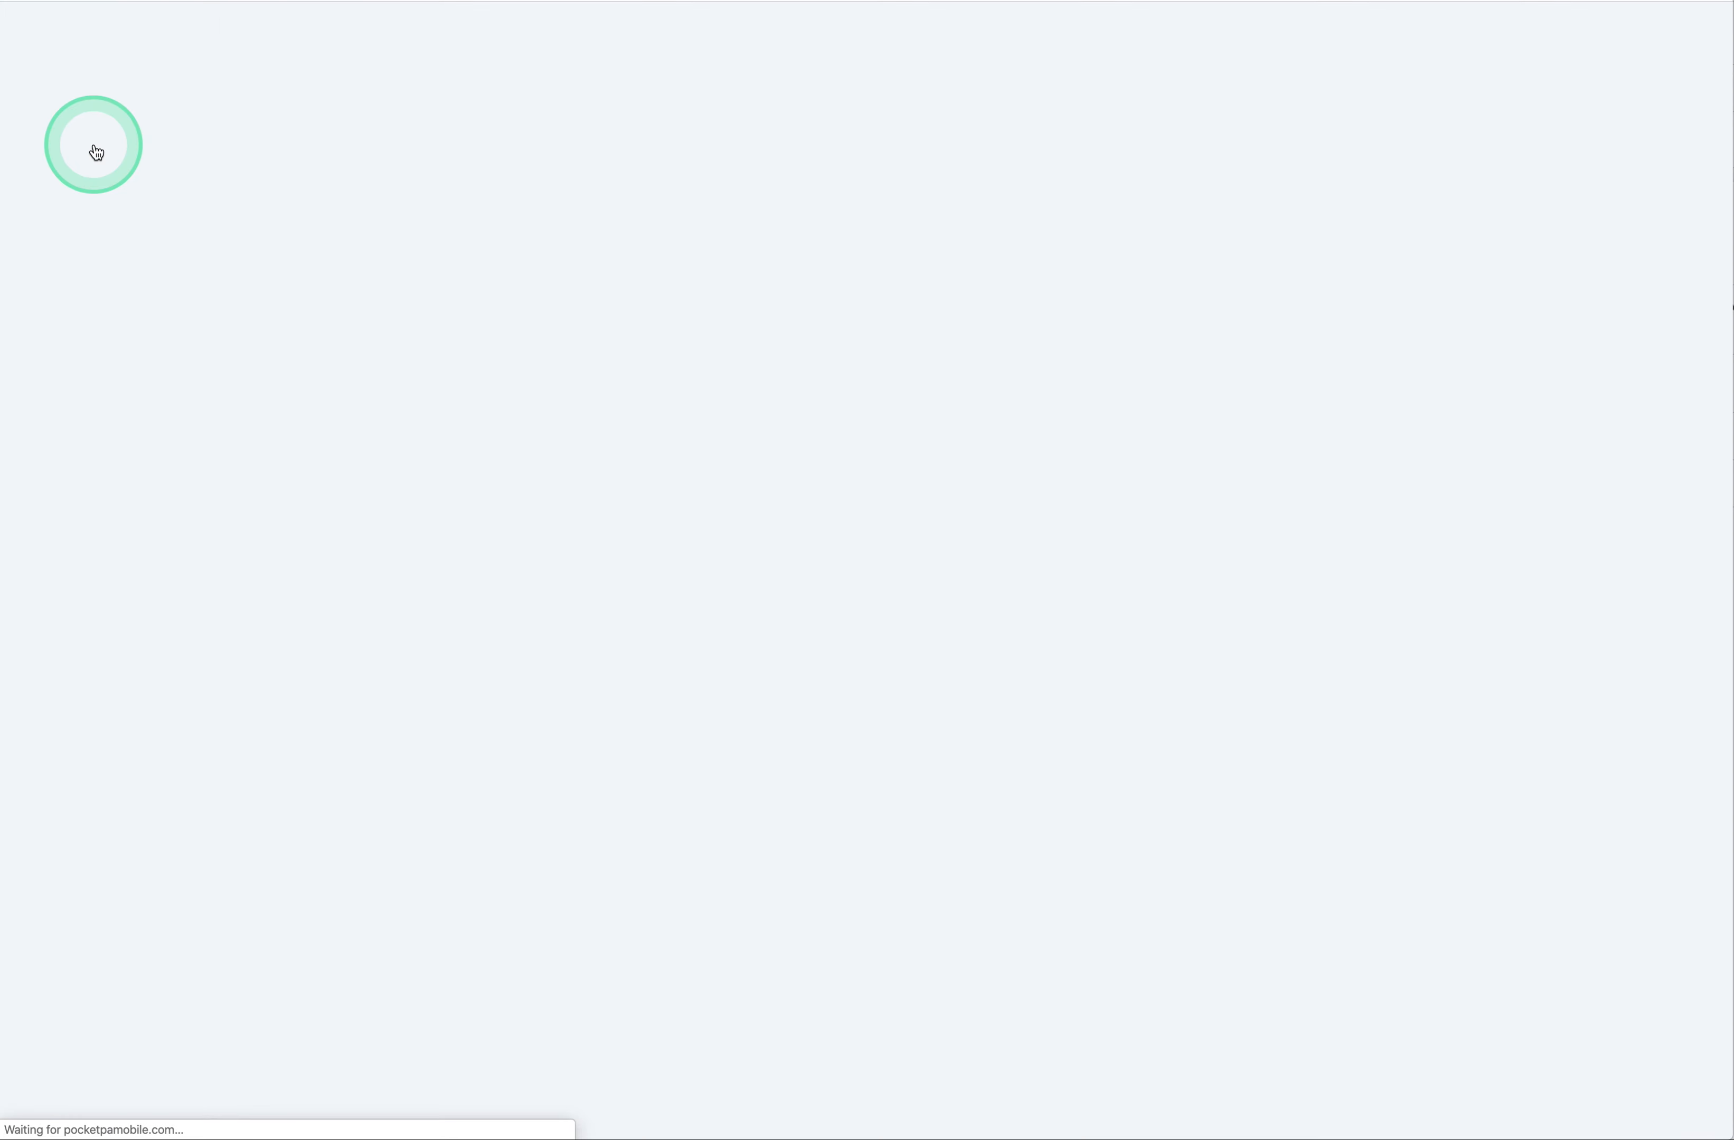
- Review the 27 January – 2 February 2020 week view with shaded closed hours, then open Account Settings
scroll(570, 585, "up", 3)
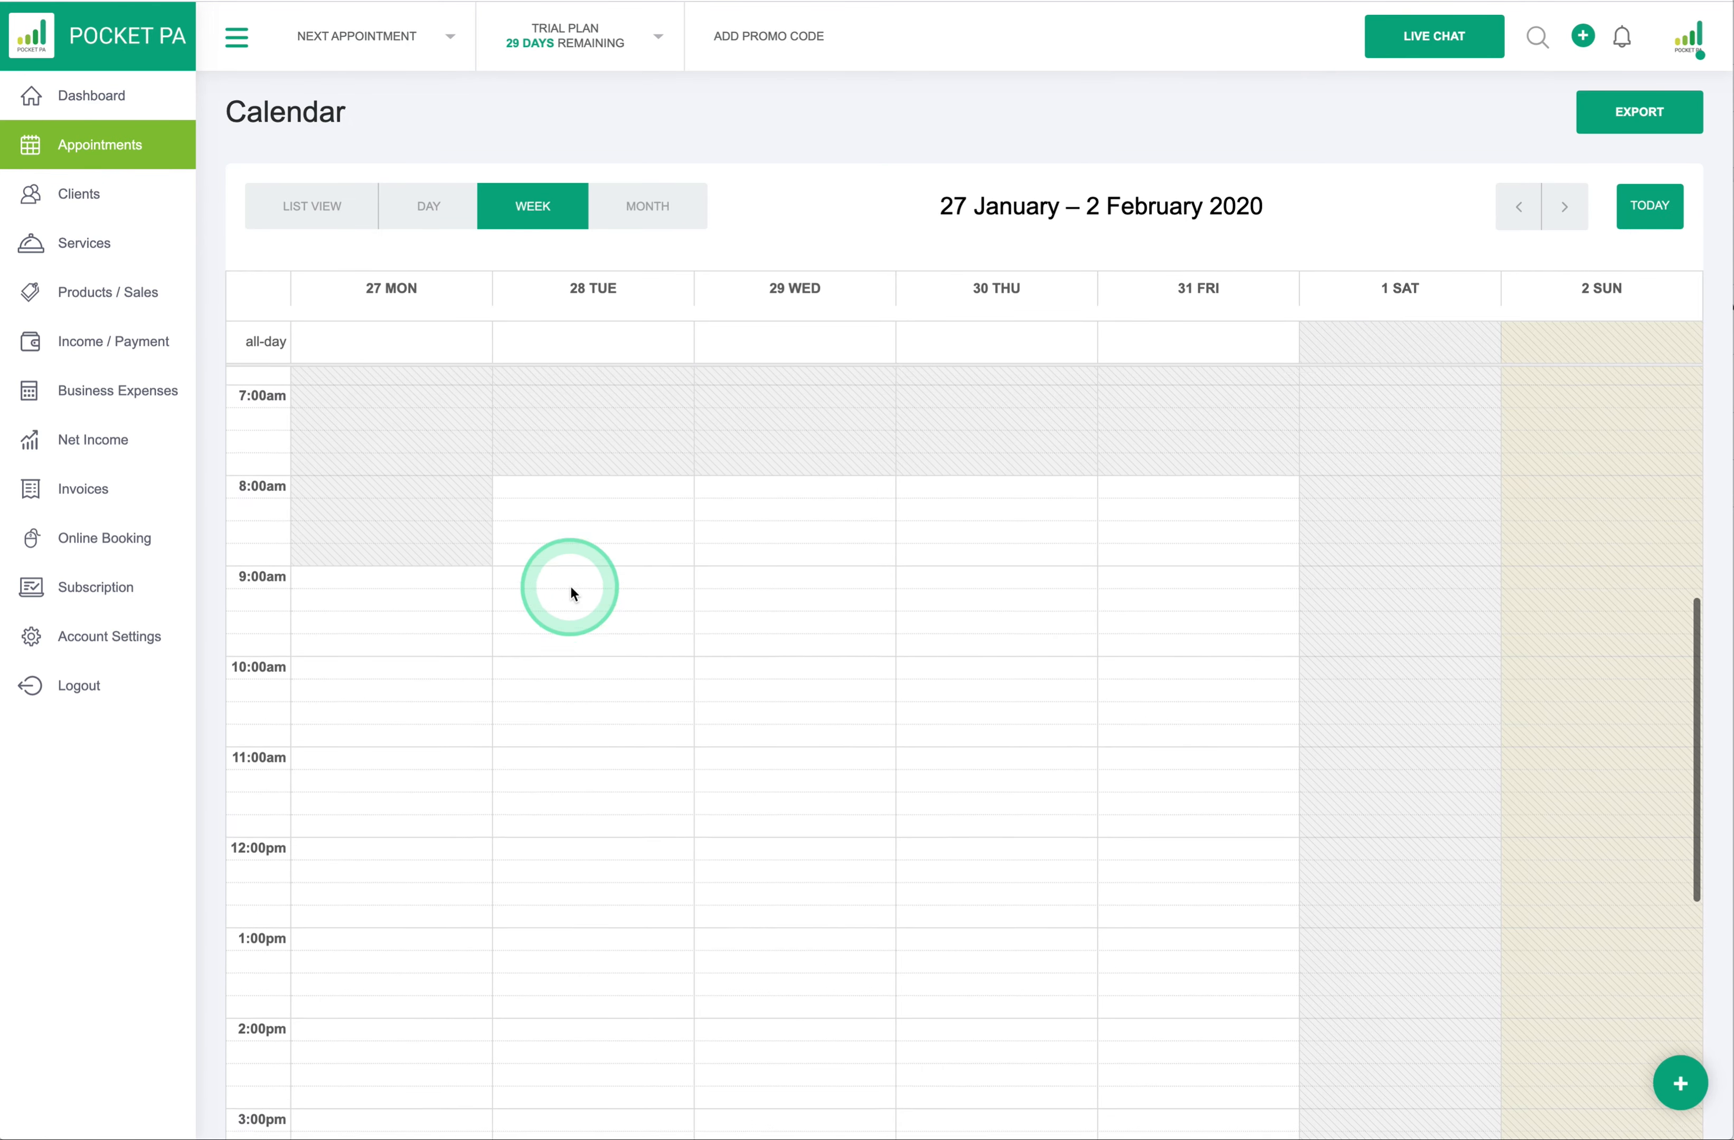
scroll(402, 635, "down", 6)
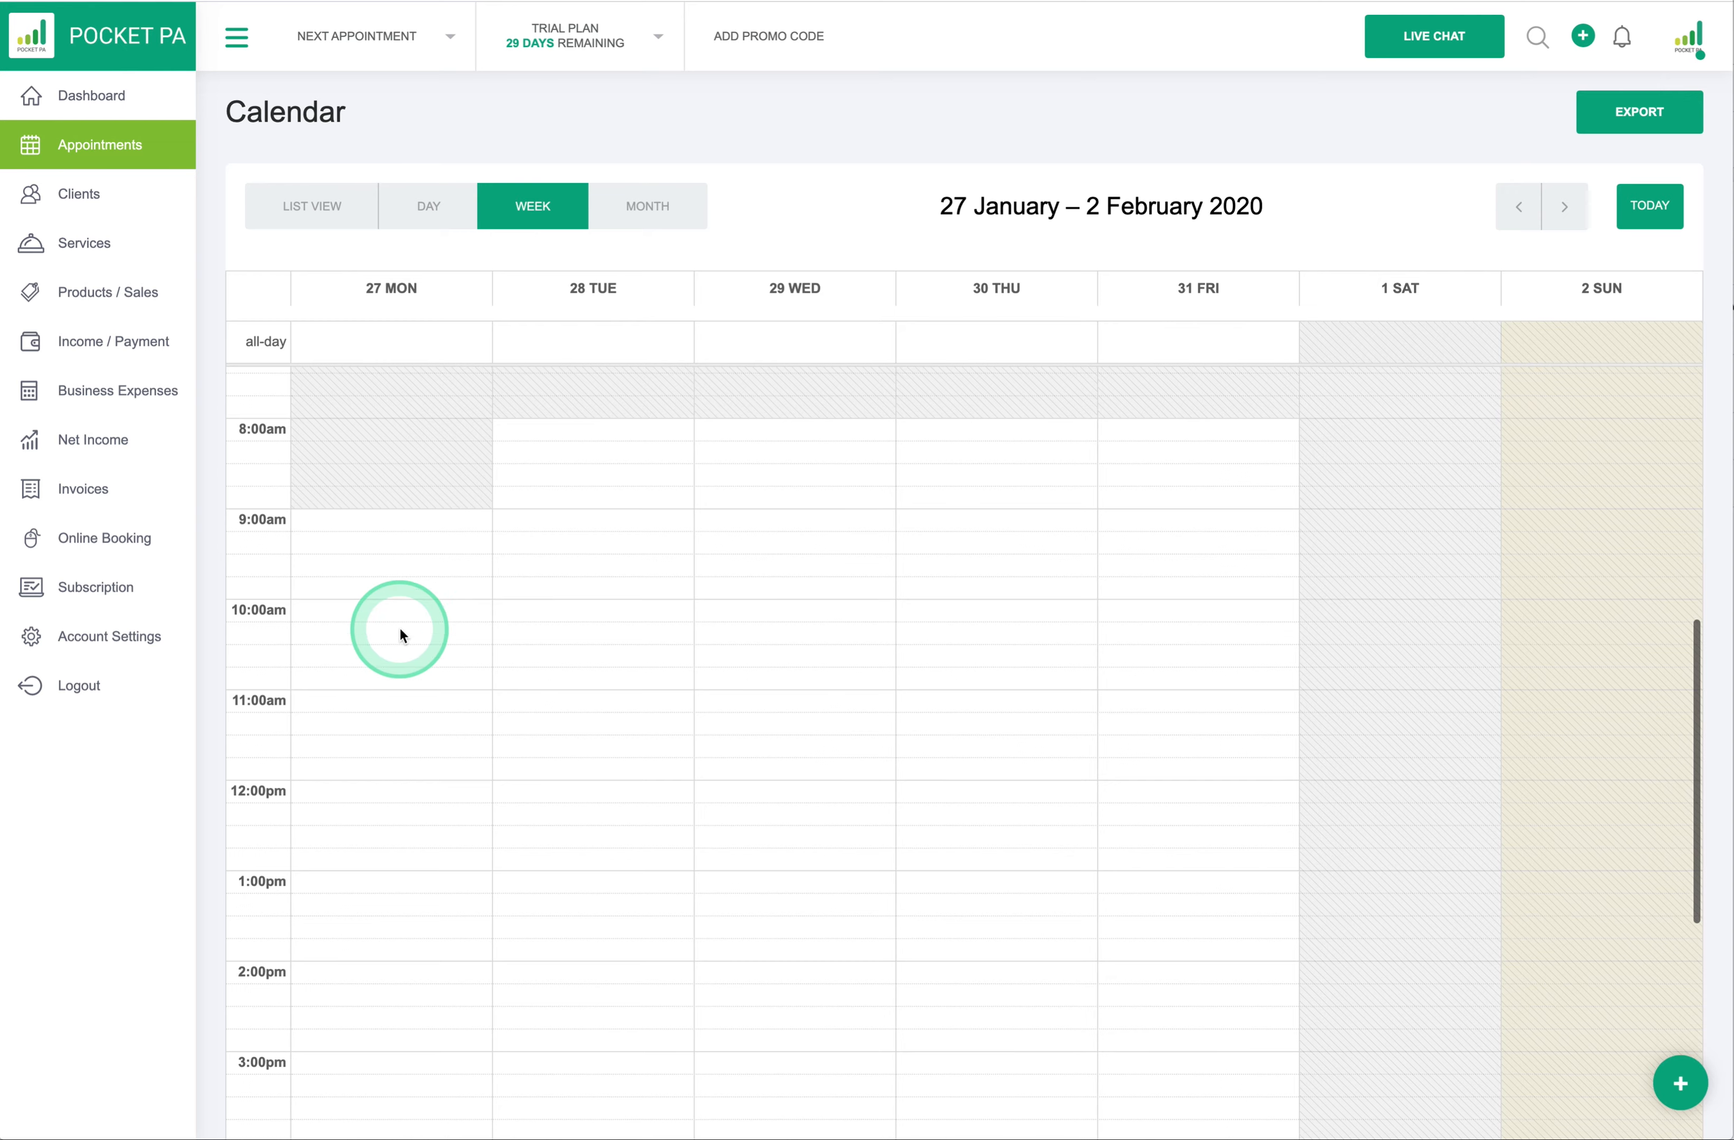
scroll(398, 678, "up", 1)
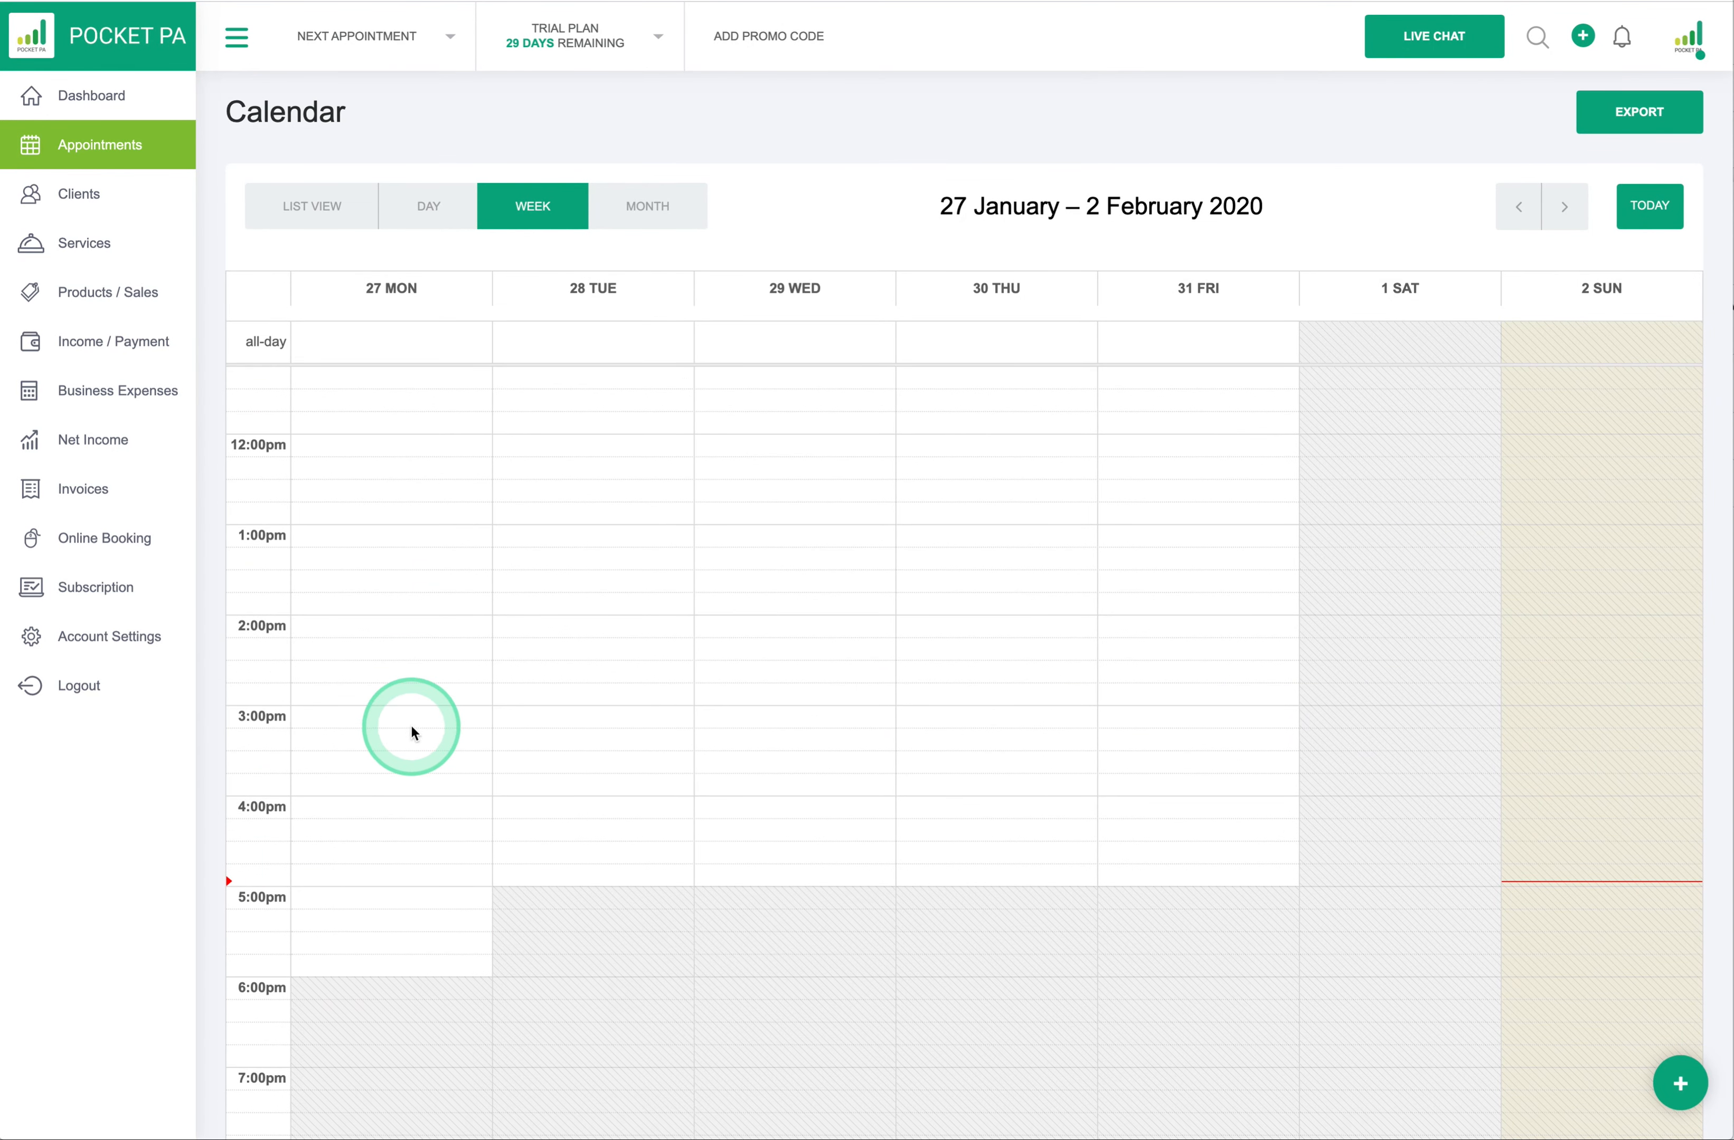
scroll(414, 441, "up", 4)
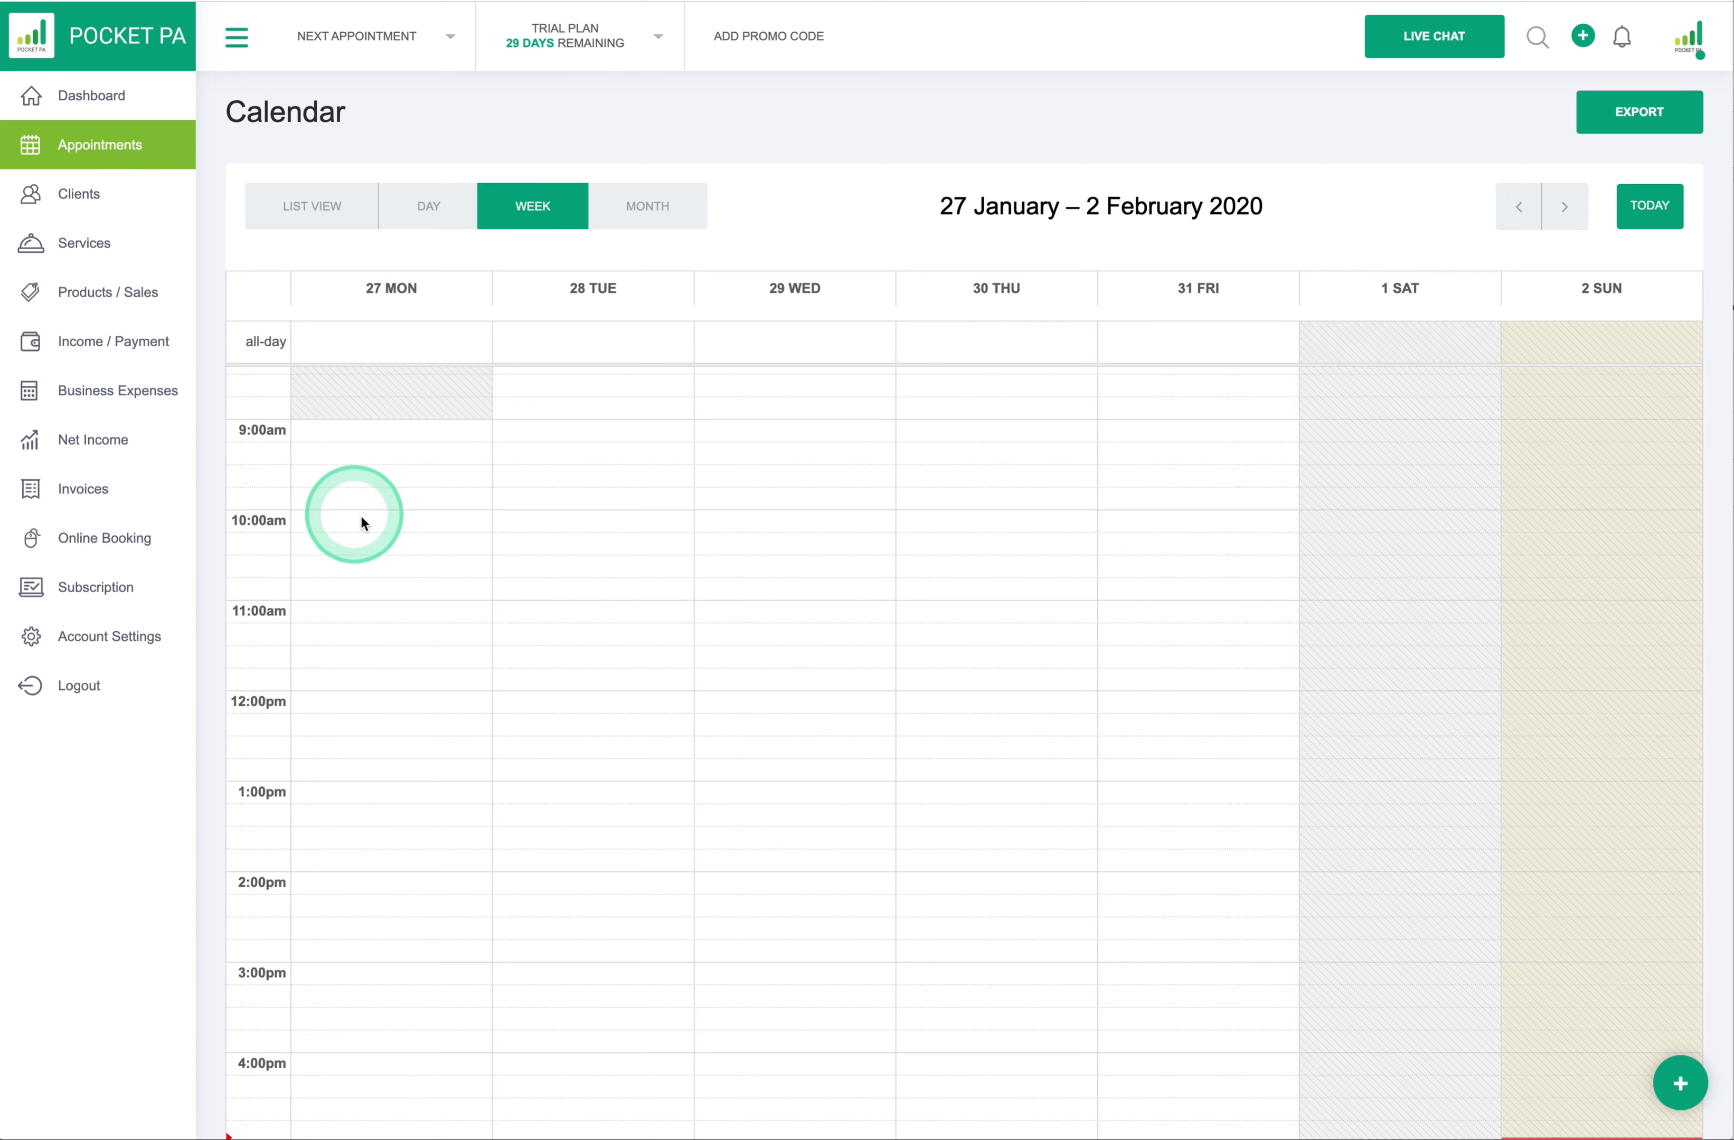
scroll(362, 519, "up", 2)
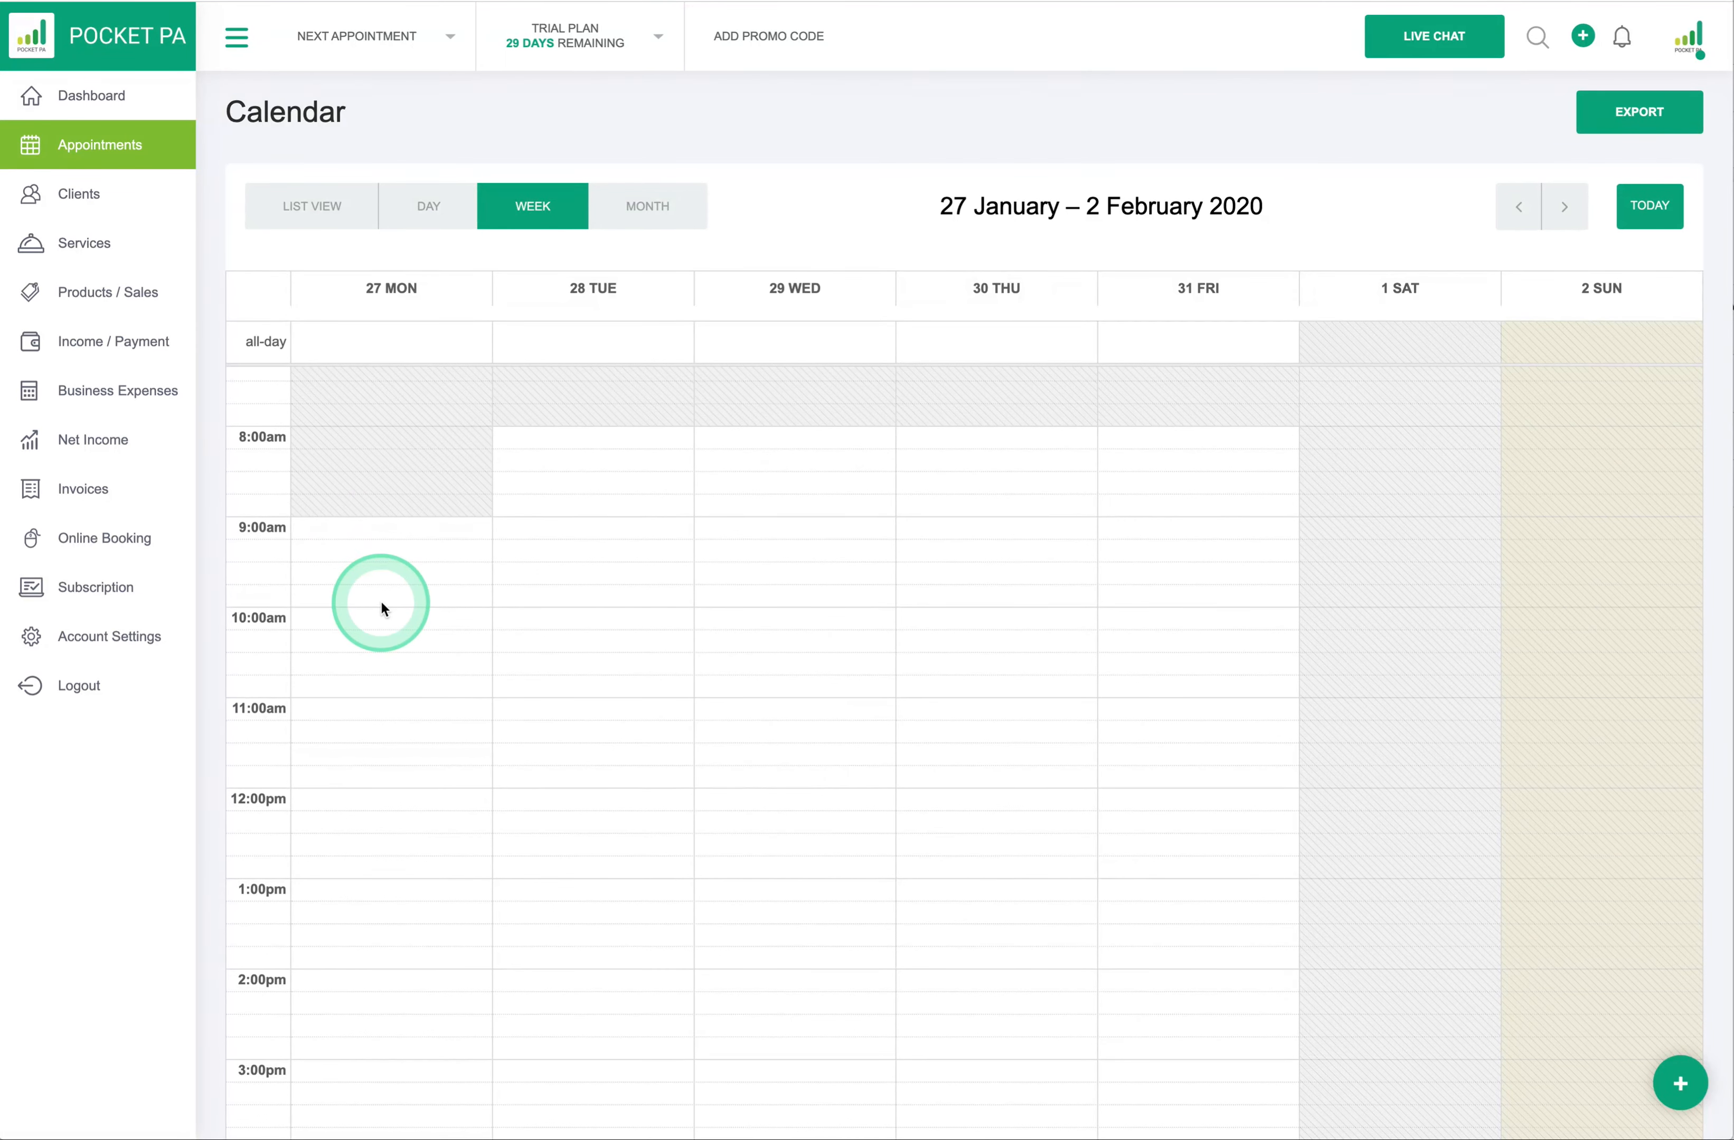
scroll(381, 605, "down", 1)
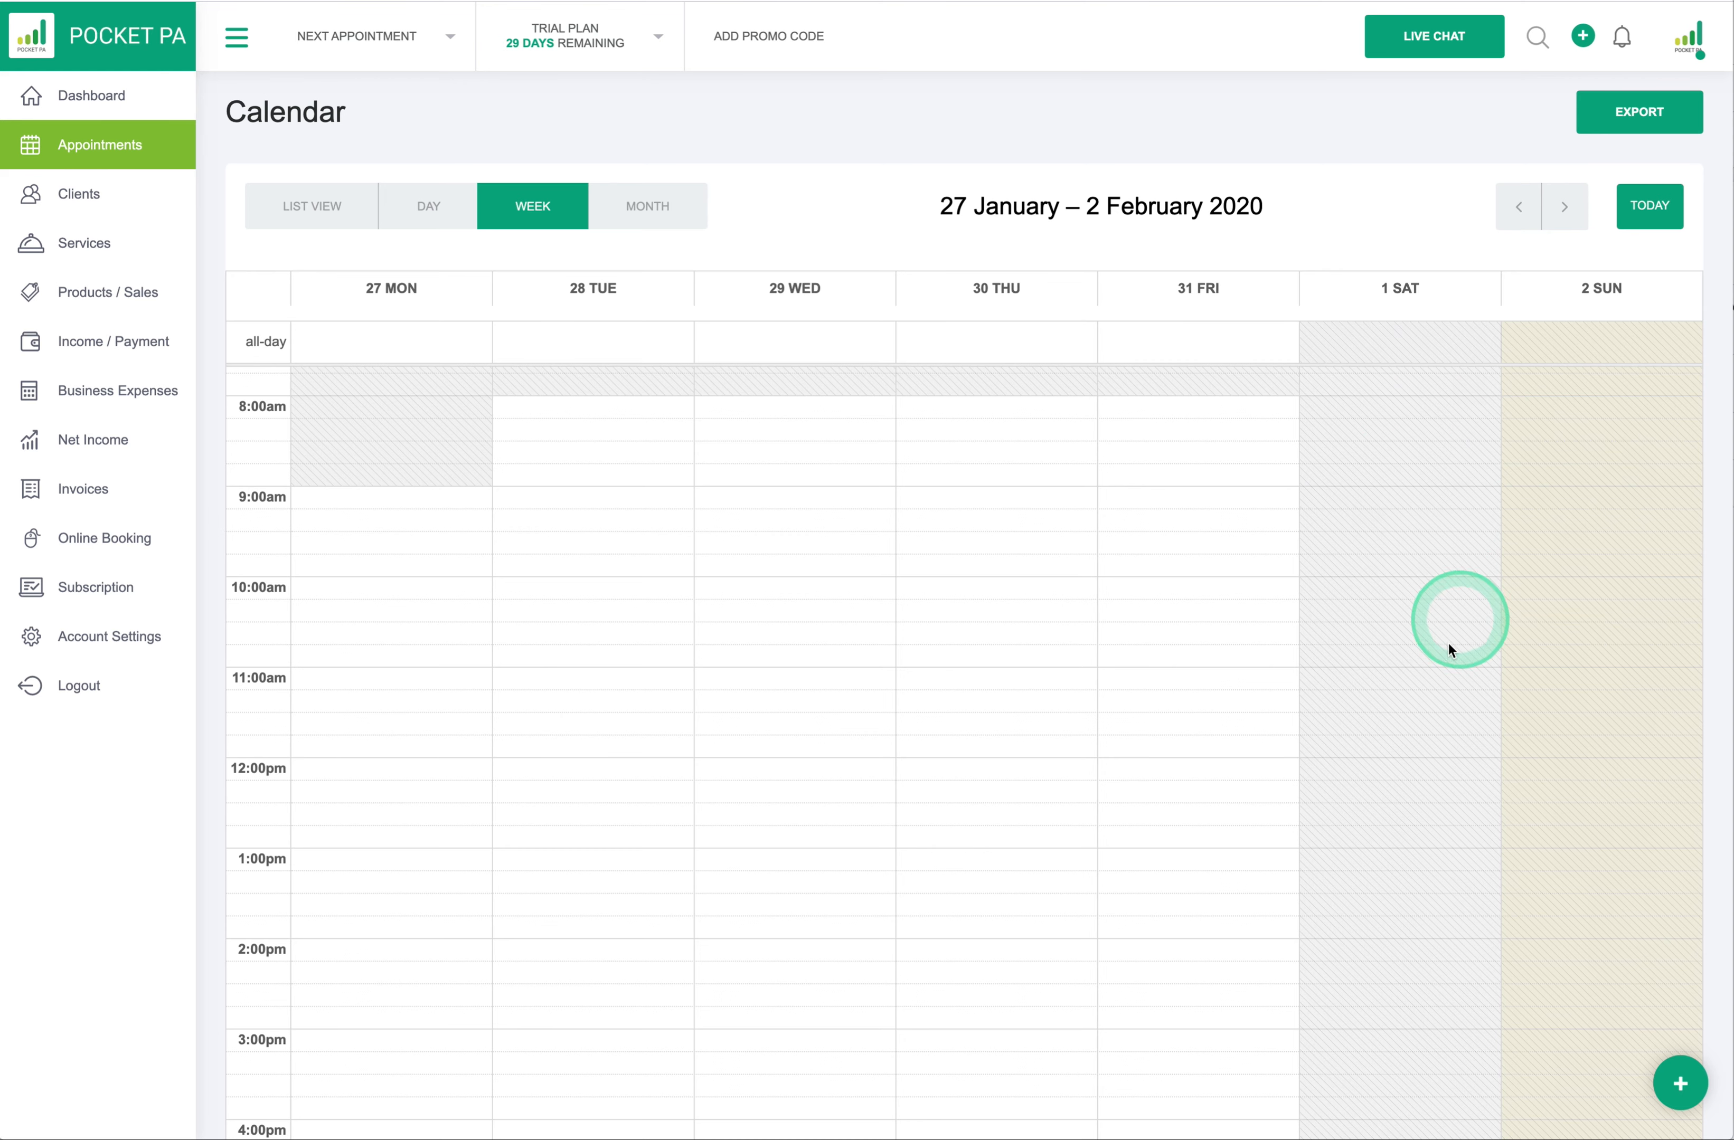
scroll(1084, 836, "down", 1)
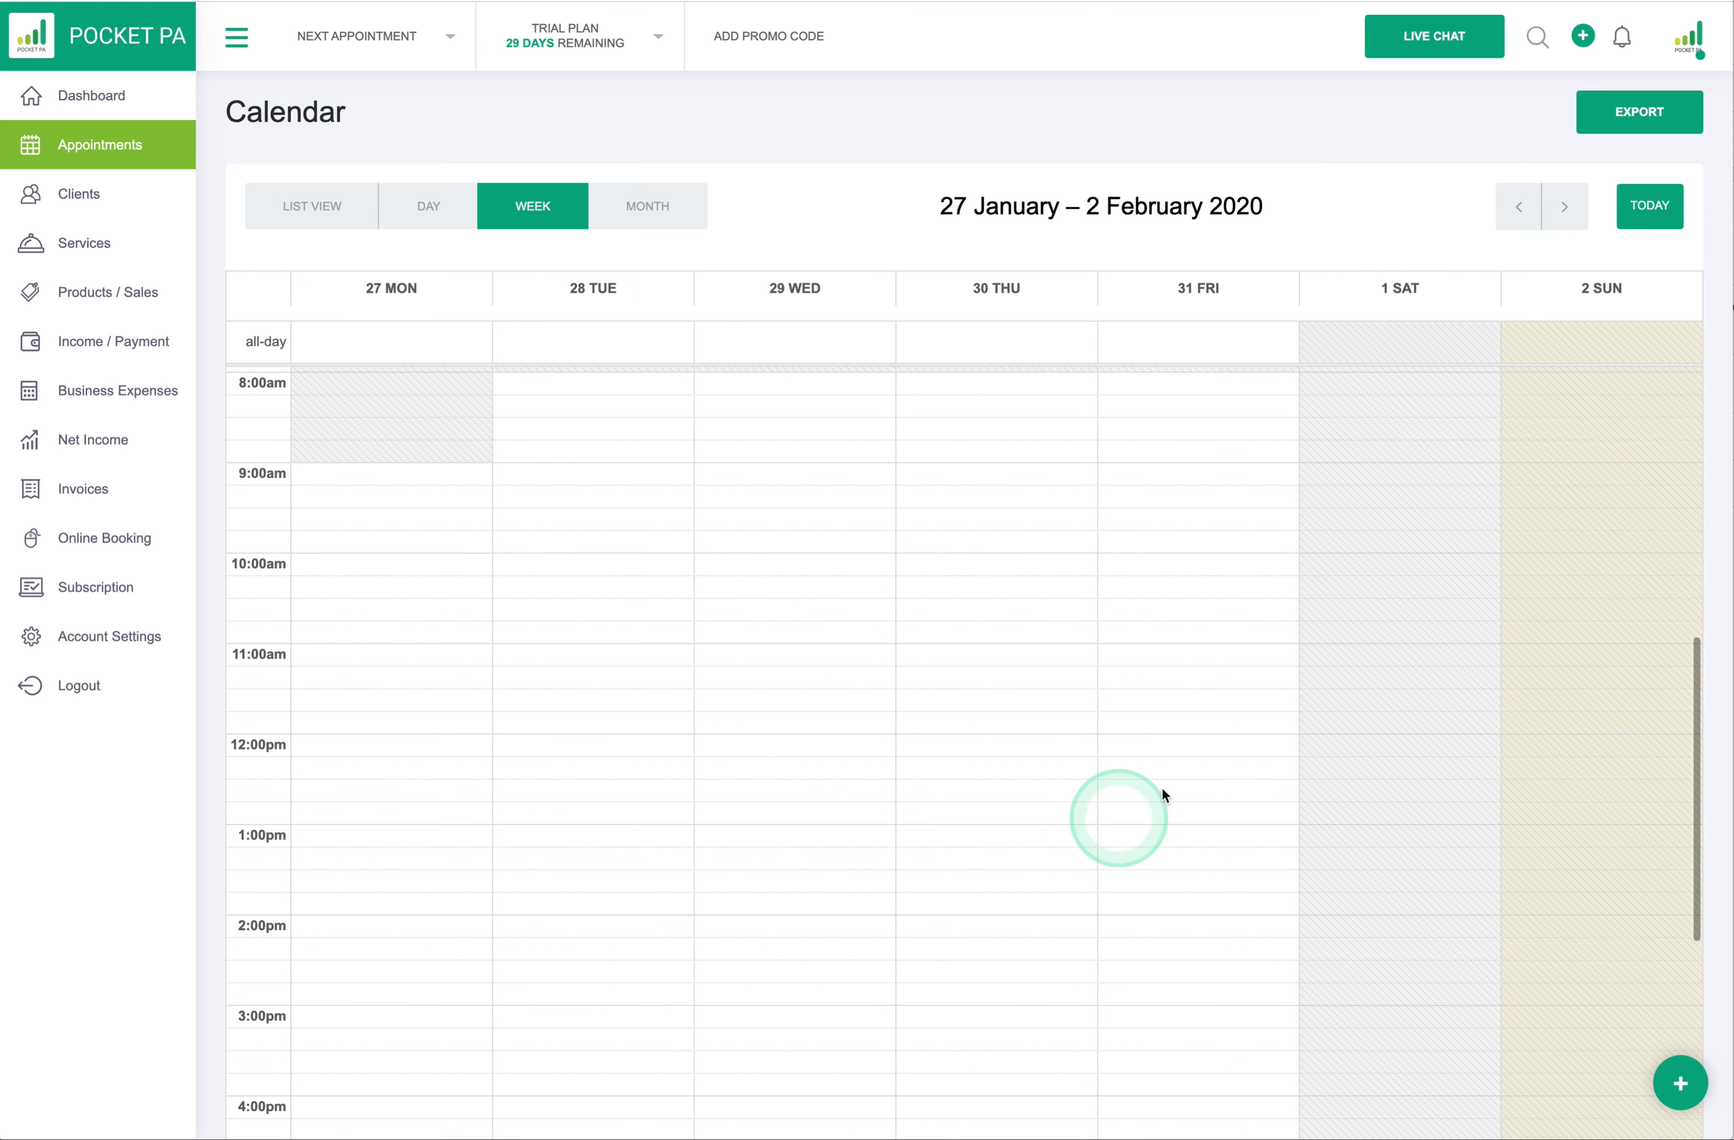
scroll(1424, 527, "up", 2)
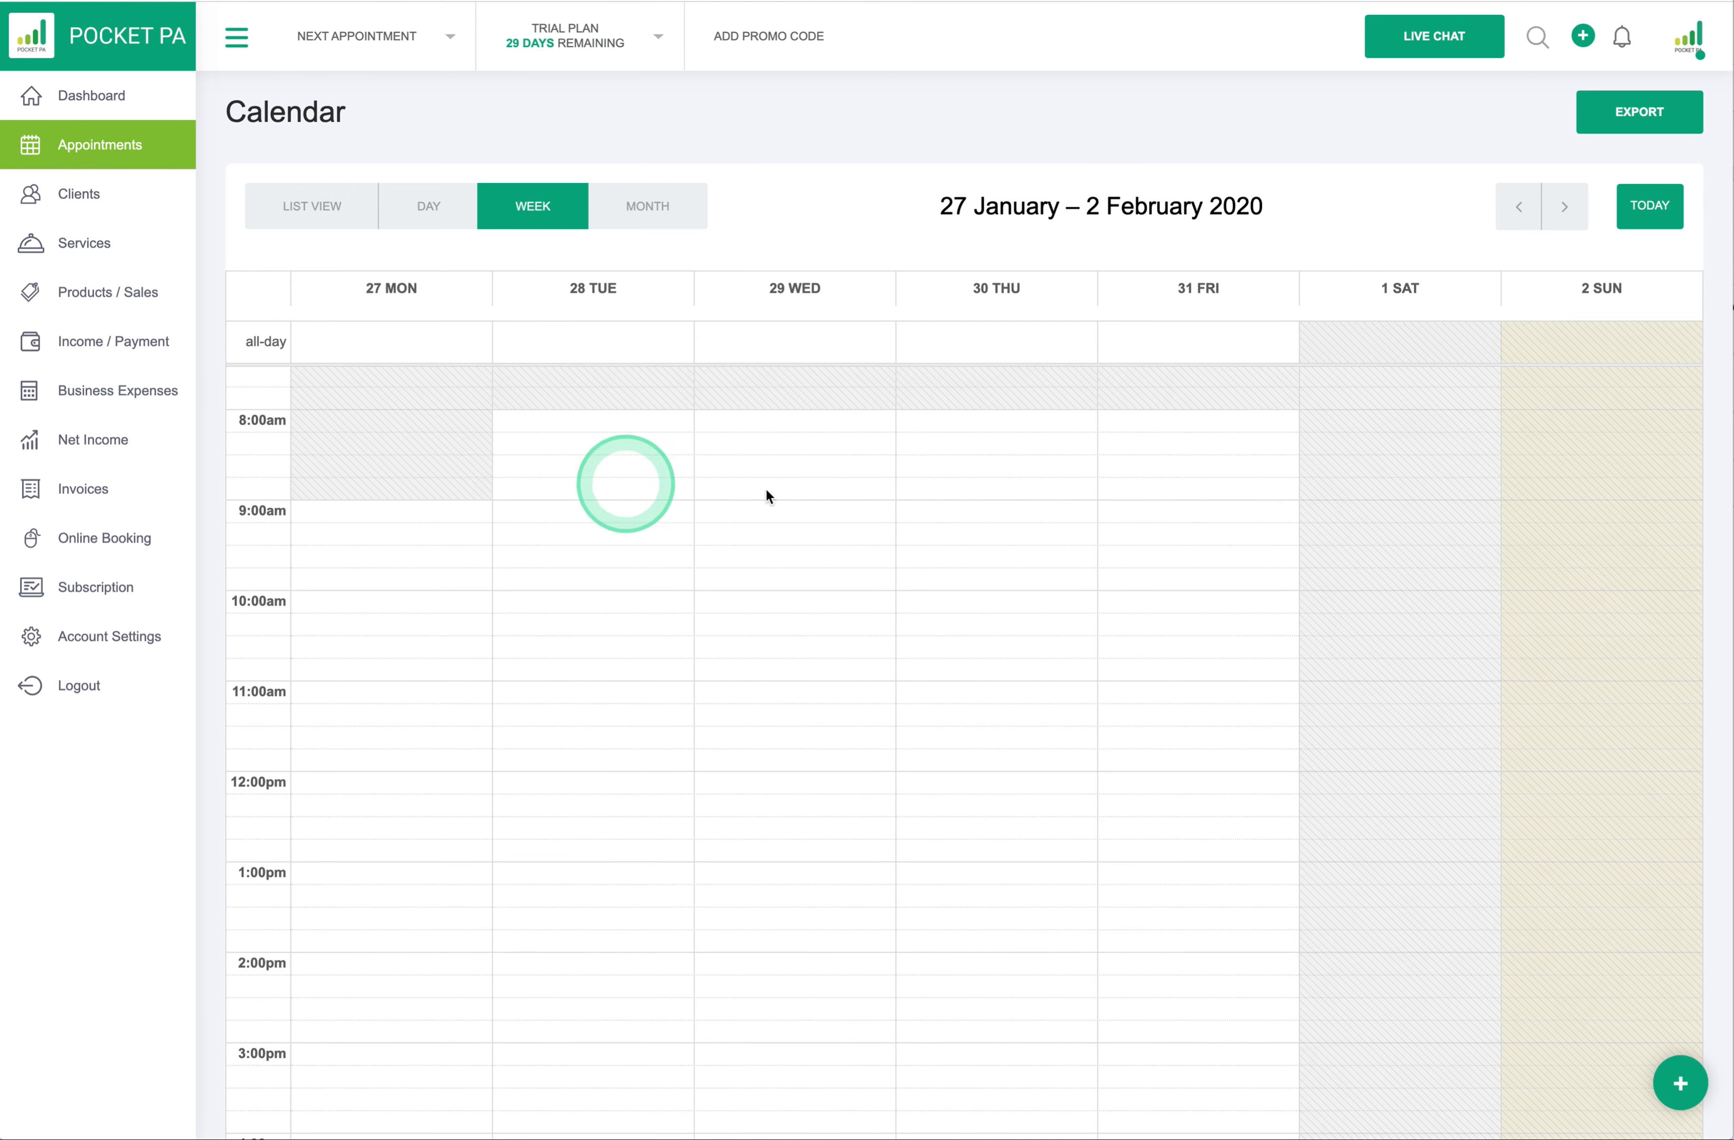
scroll(1062, 722, "down", 2)
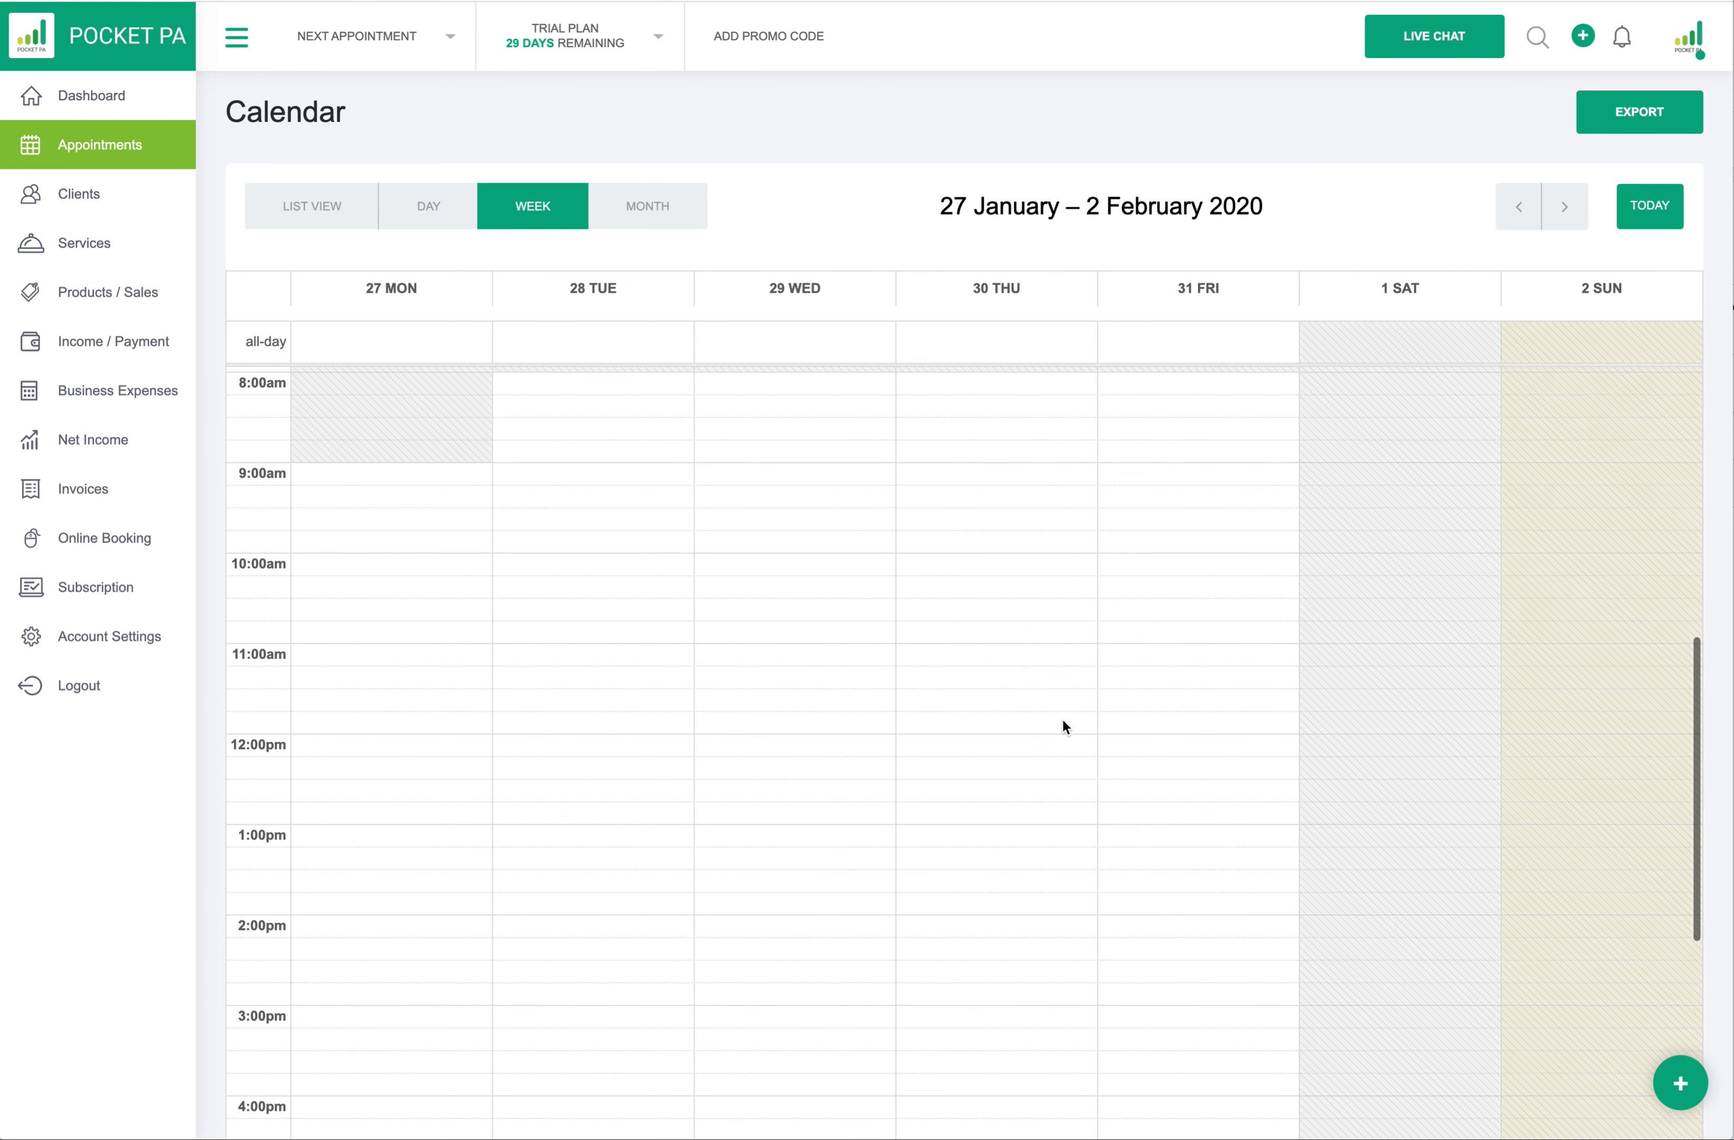
left_click(329, 468)
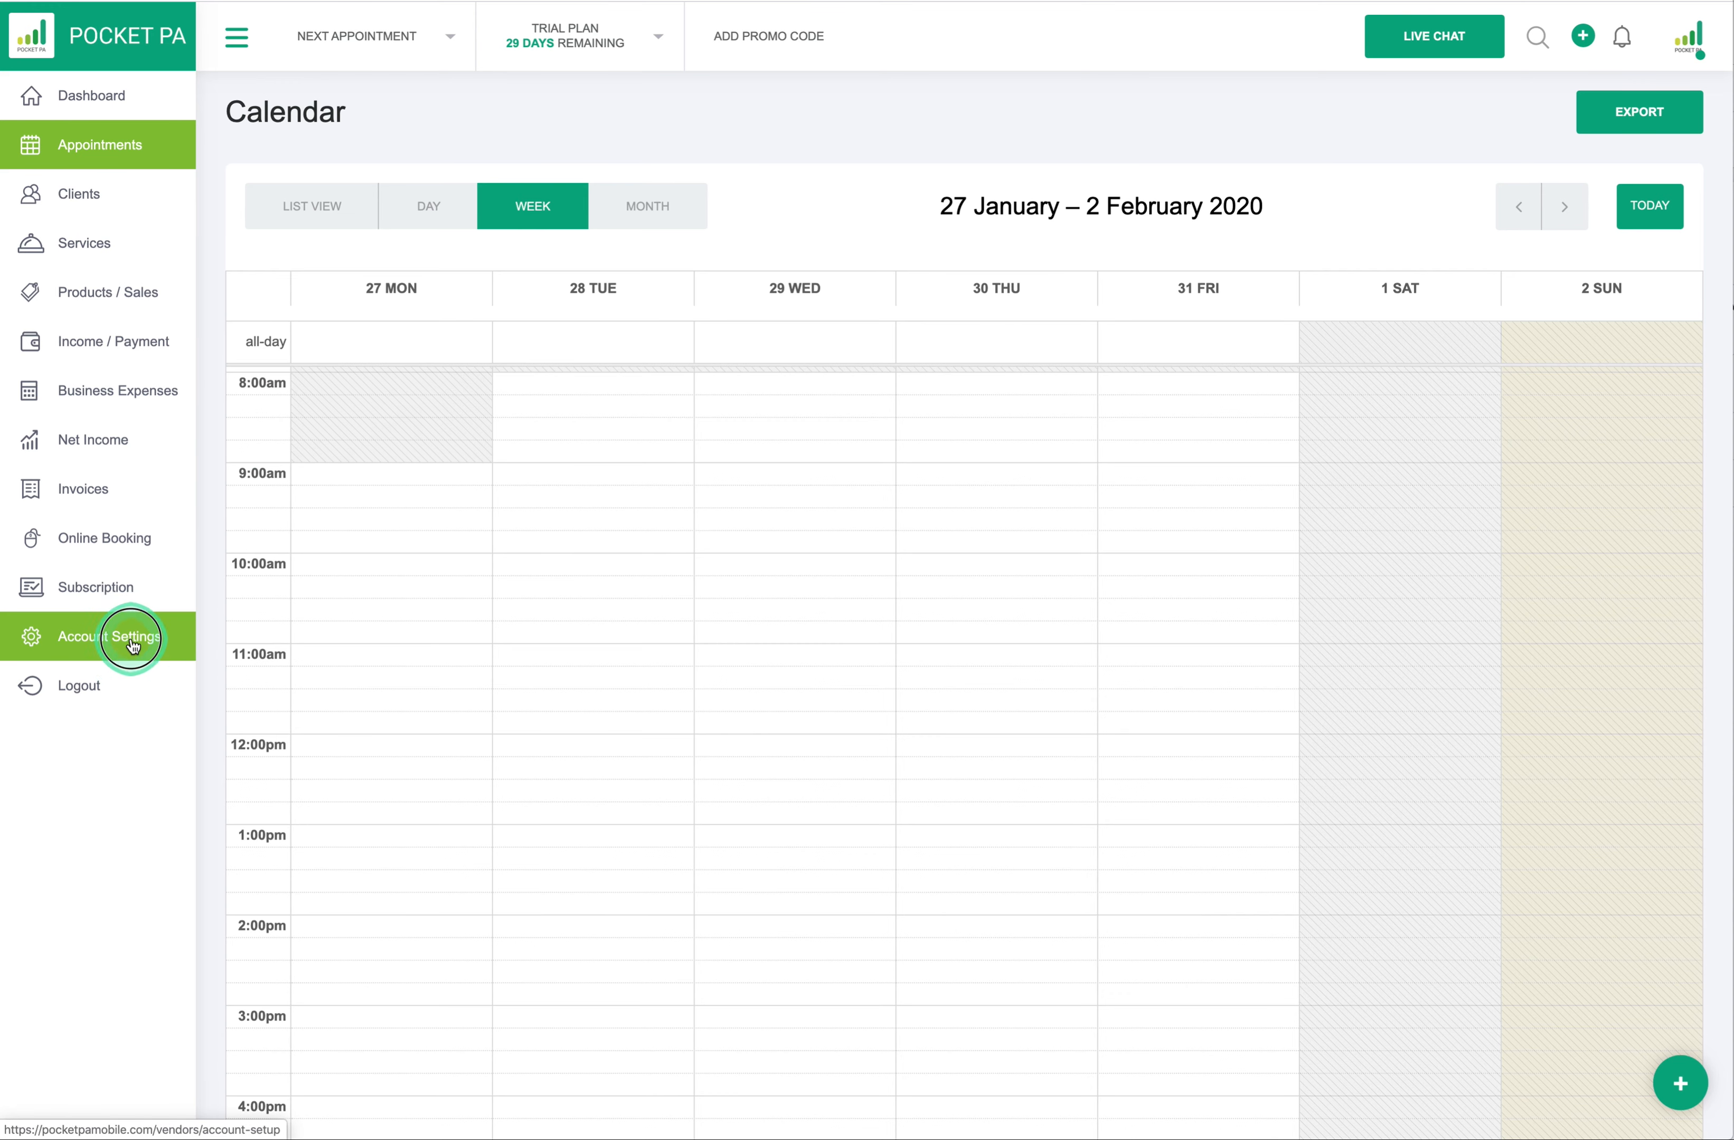